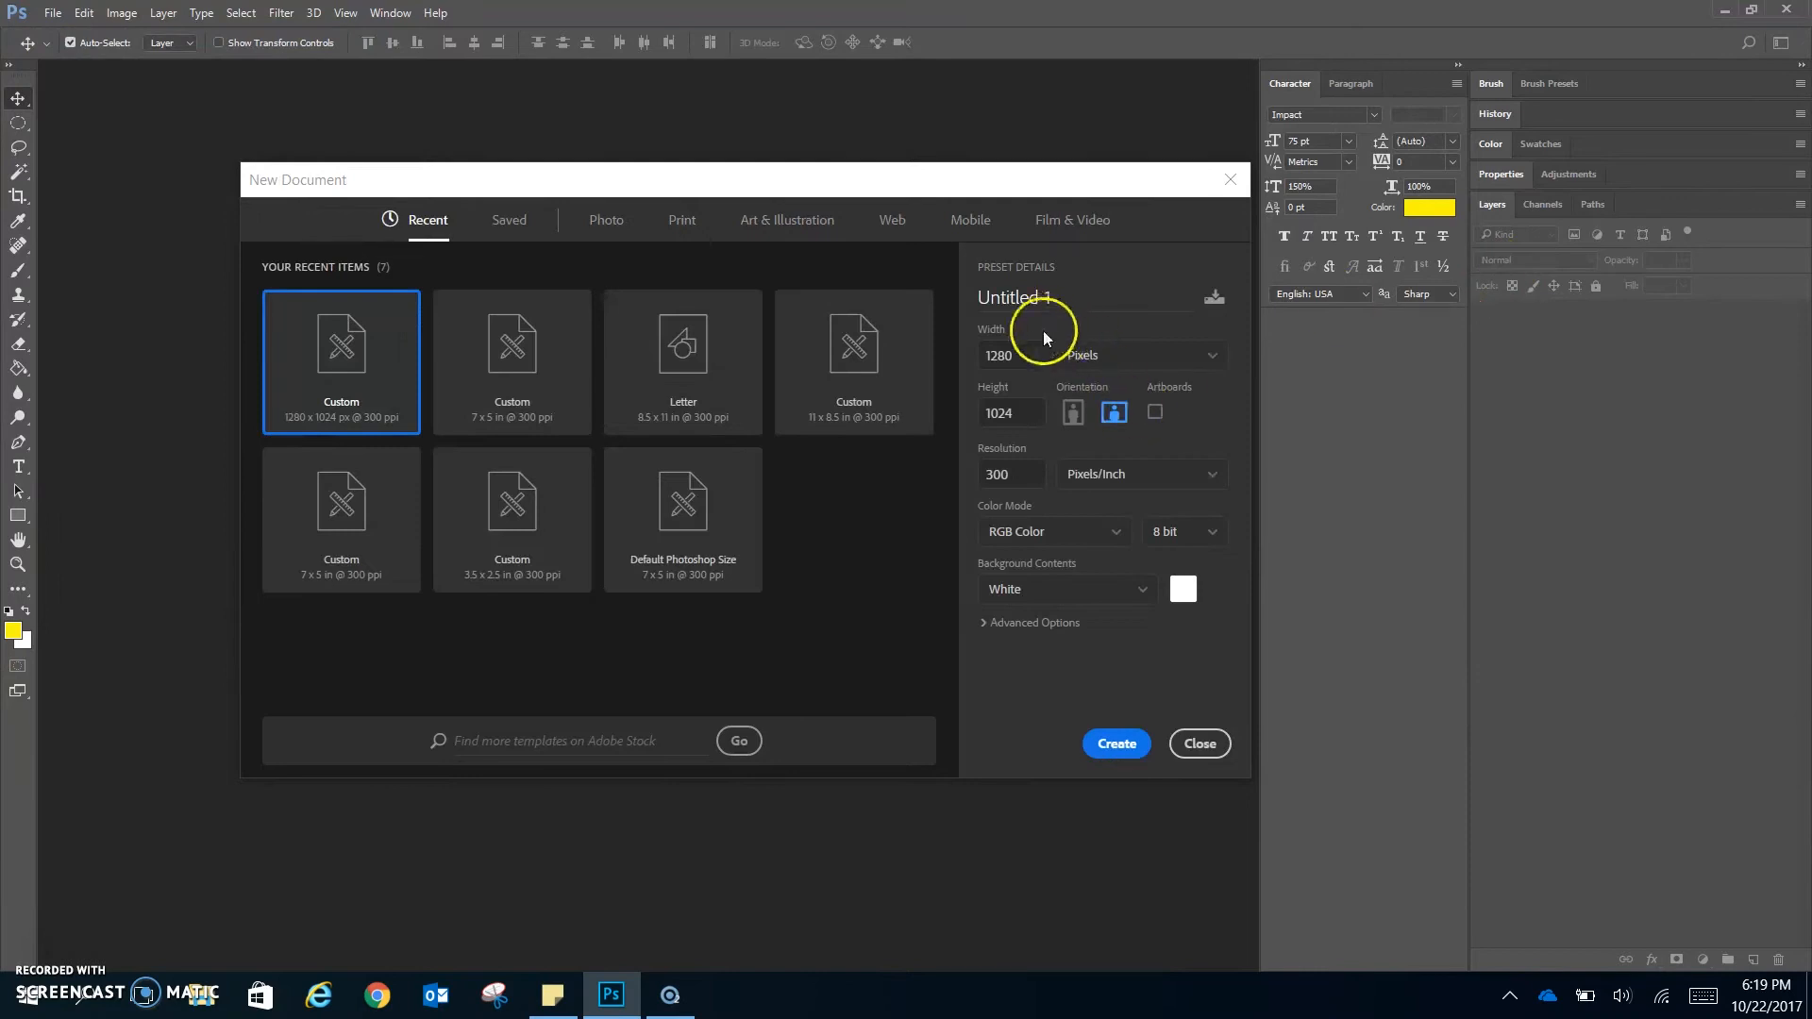
Create a new 700 by 250 pixel document at 300 pixels/inch with a white background.
{"action": "left_click_drag", "start_coordinate": [1037, 355], "coordinate": [951, 356]}
{"action": "type", "text": "700"}
{"action": "key", "text": "Tab"}
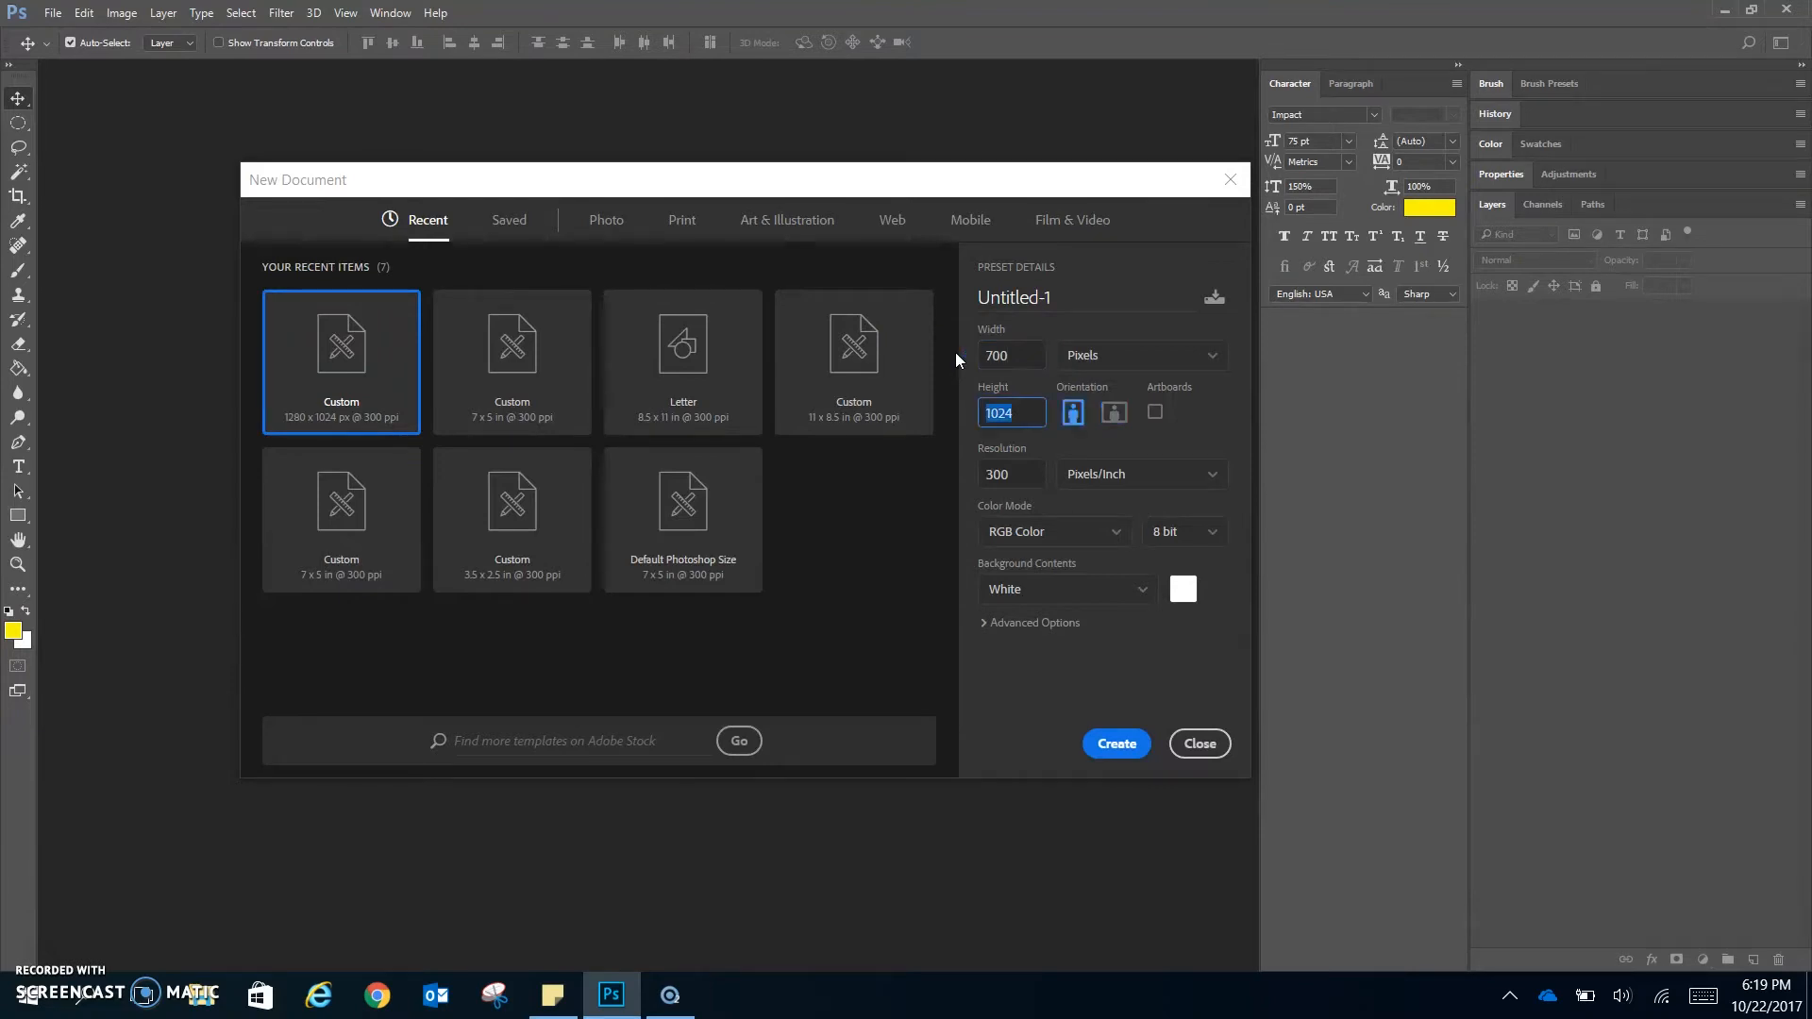
{"action": "type", "text": "250"}
{"action": "key", "text": "Tab"}
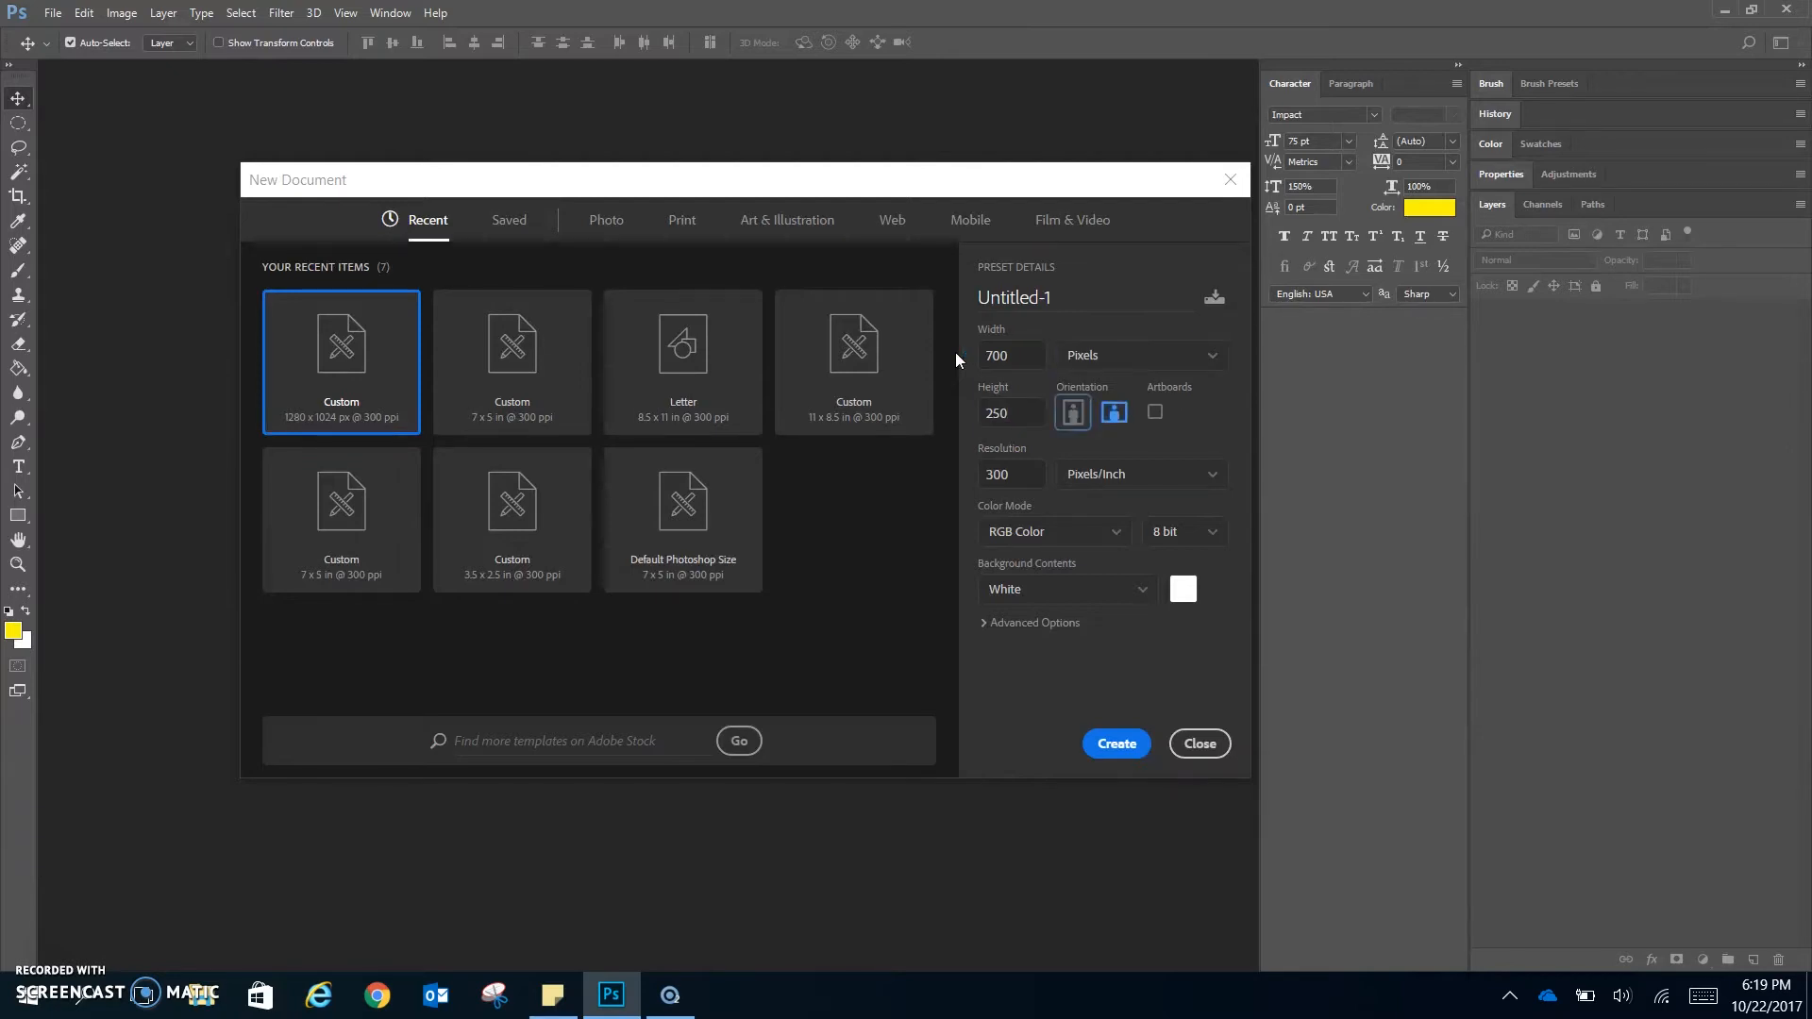
{"action": "key", "text": "Tab"}
{"action": "key", "text": "Tab"}
{"action": "left_click", "coordinate": [1103, 744]}
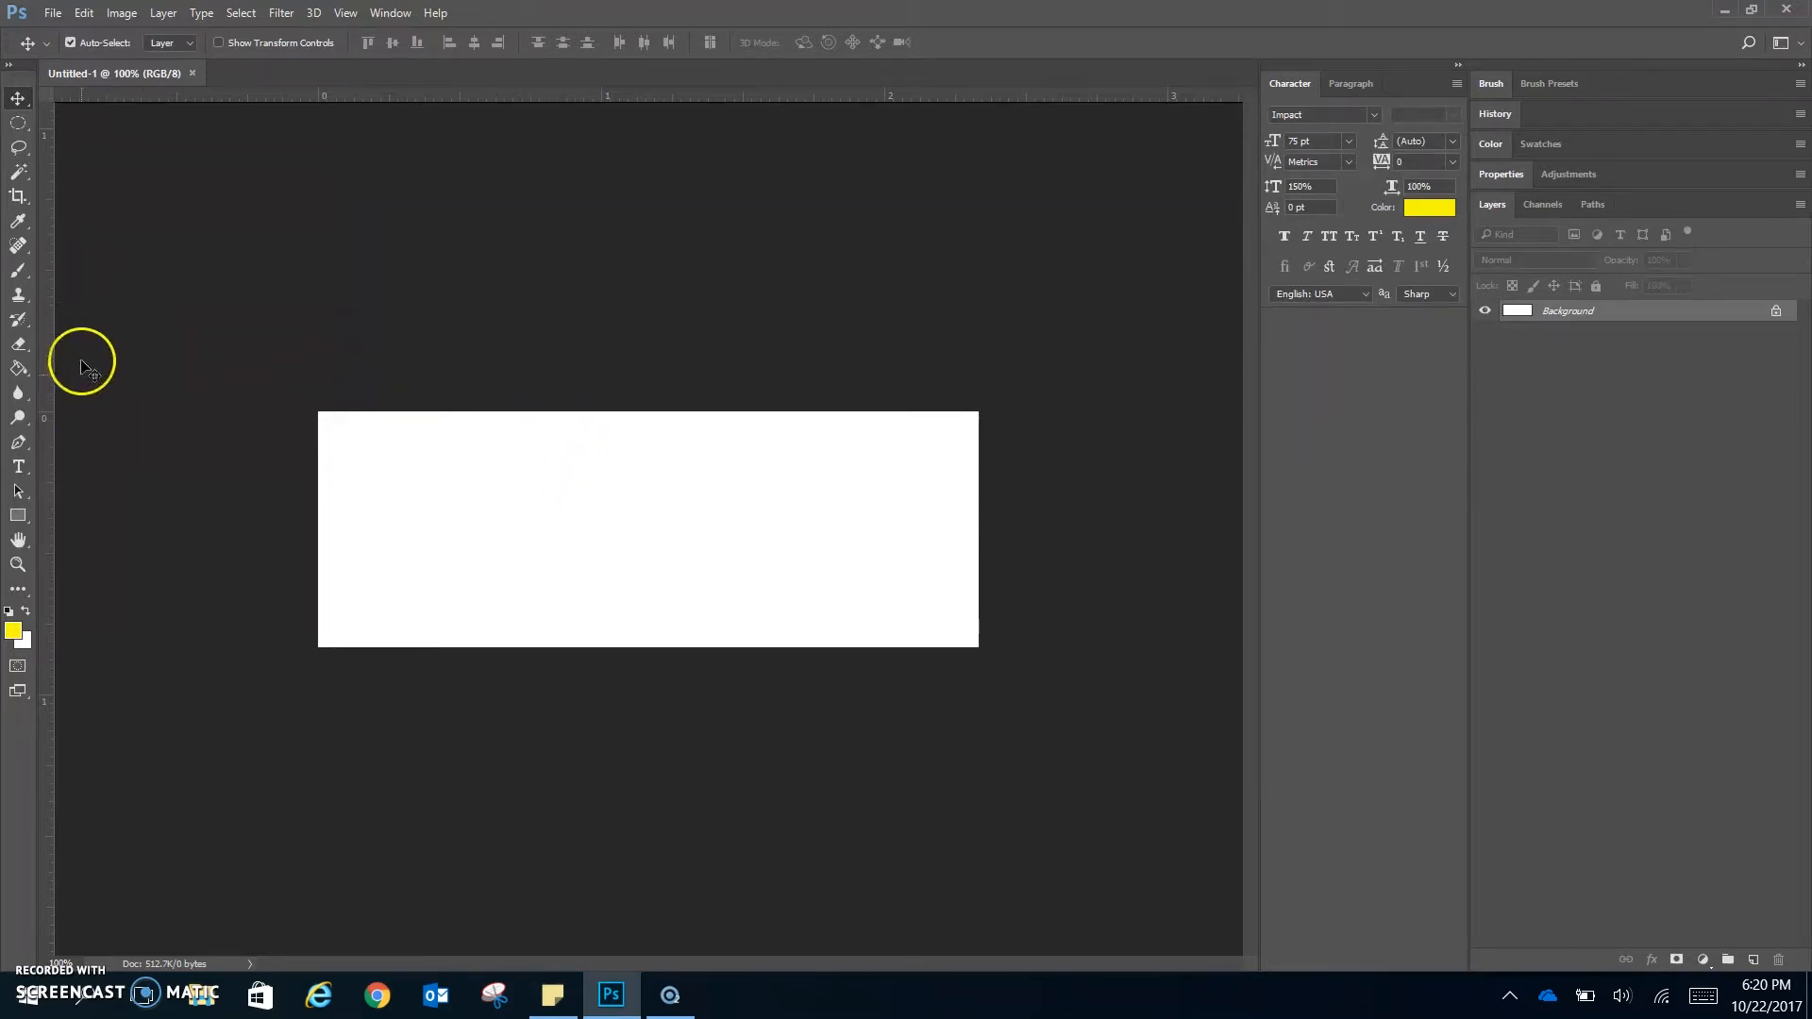
Set up a hard round brush at 3 px and reset the colors to default black and white.
{"action": "left_click", "coordinate": [18, 269]}
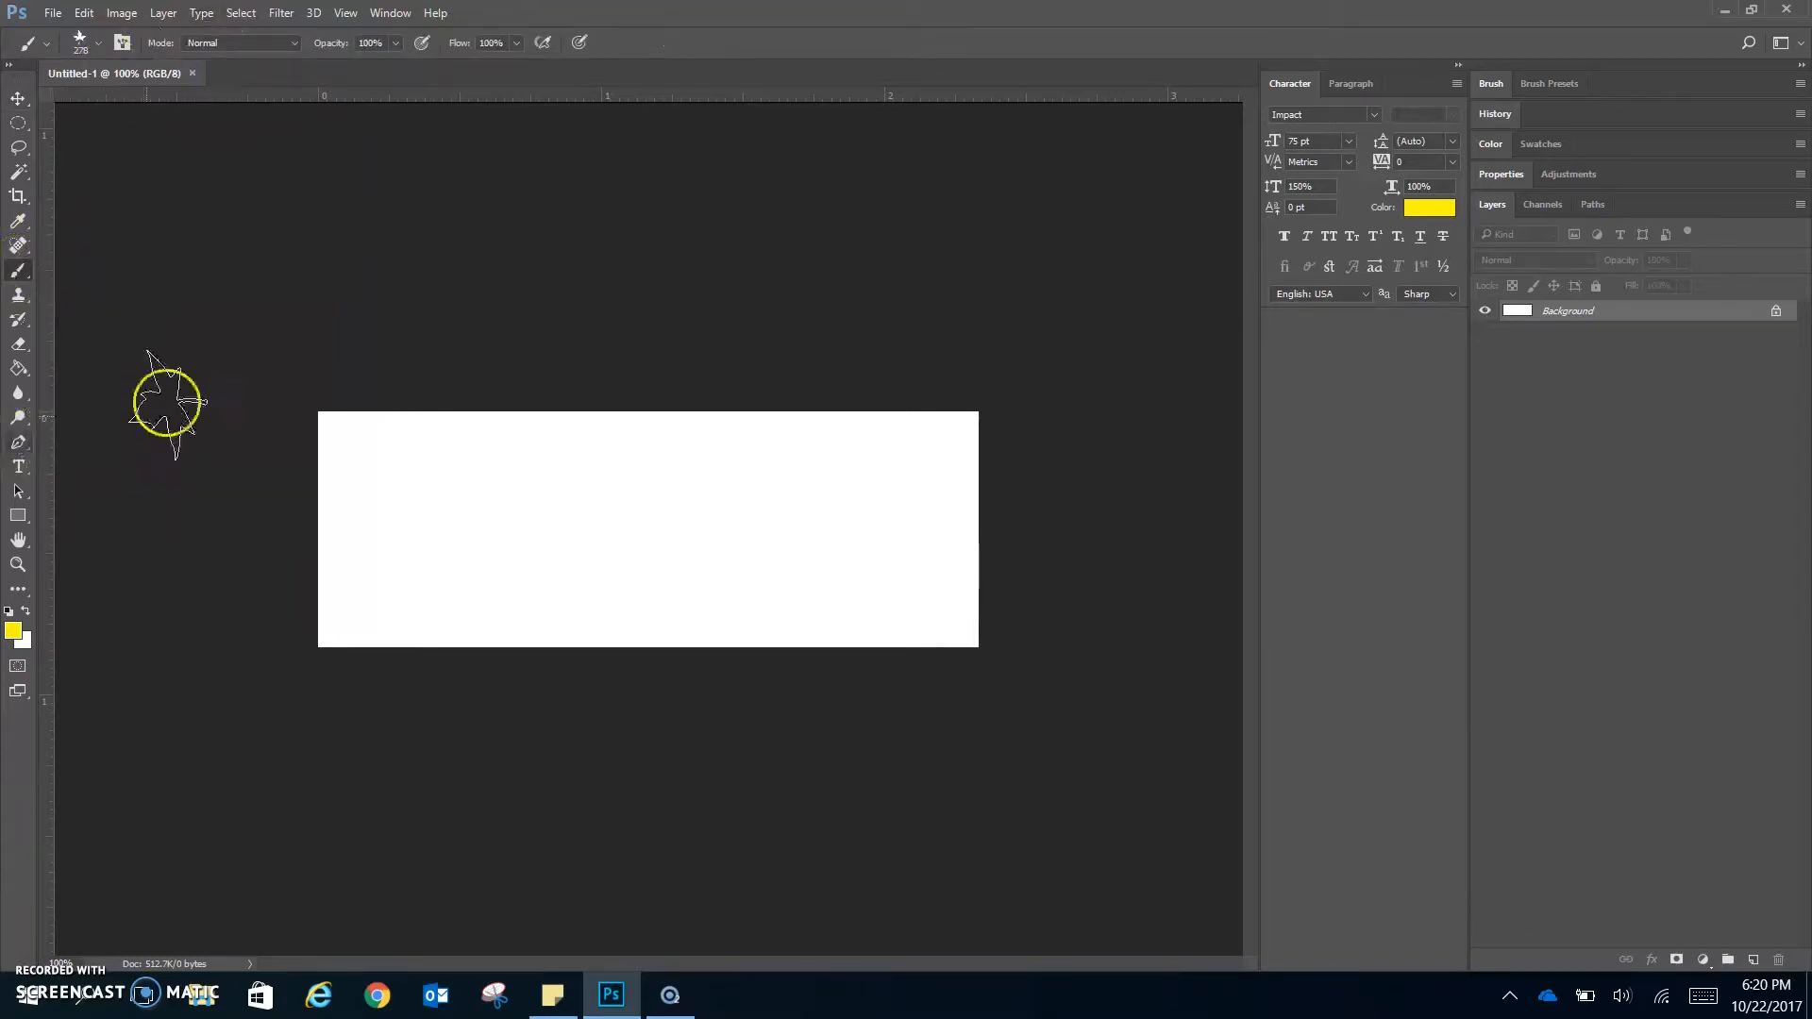
{"action": "left_click", "coordinate": [85, 42]}
{"action": "left_click_drag", "start_coordinate": [234, 288], "coordinate": [234, 227]}
{"action": "left_click", "coordinate": [69, 225]}
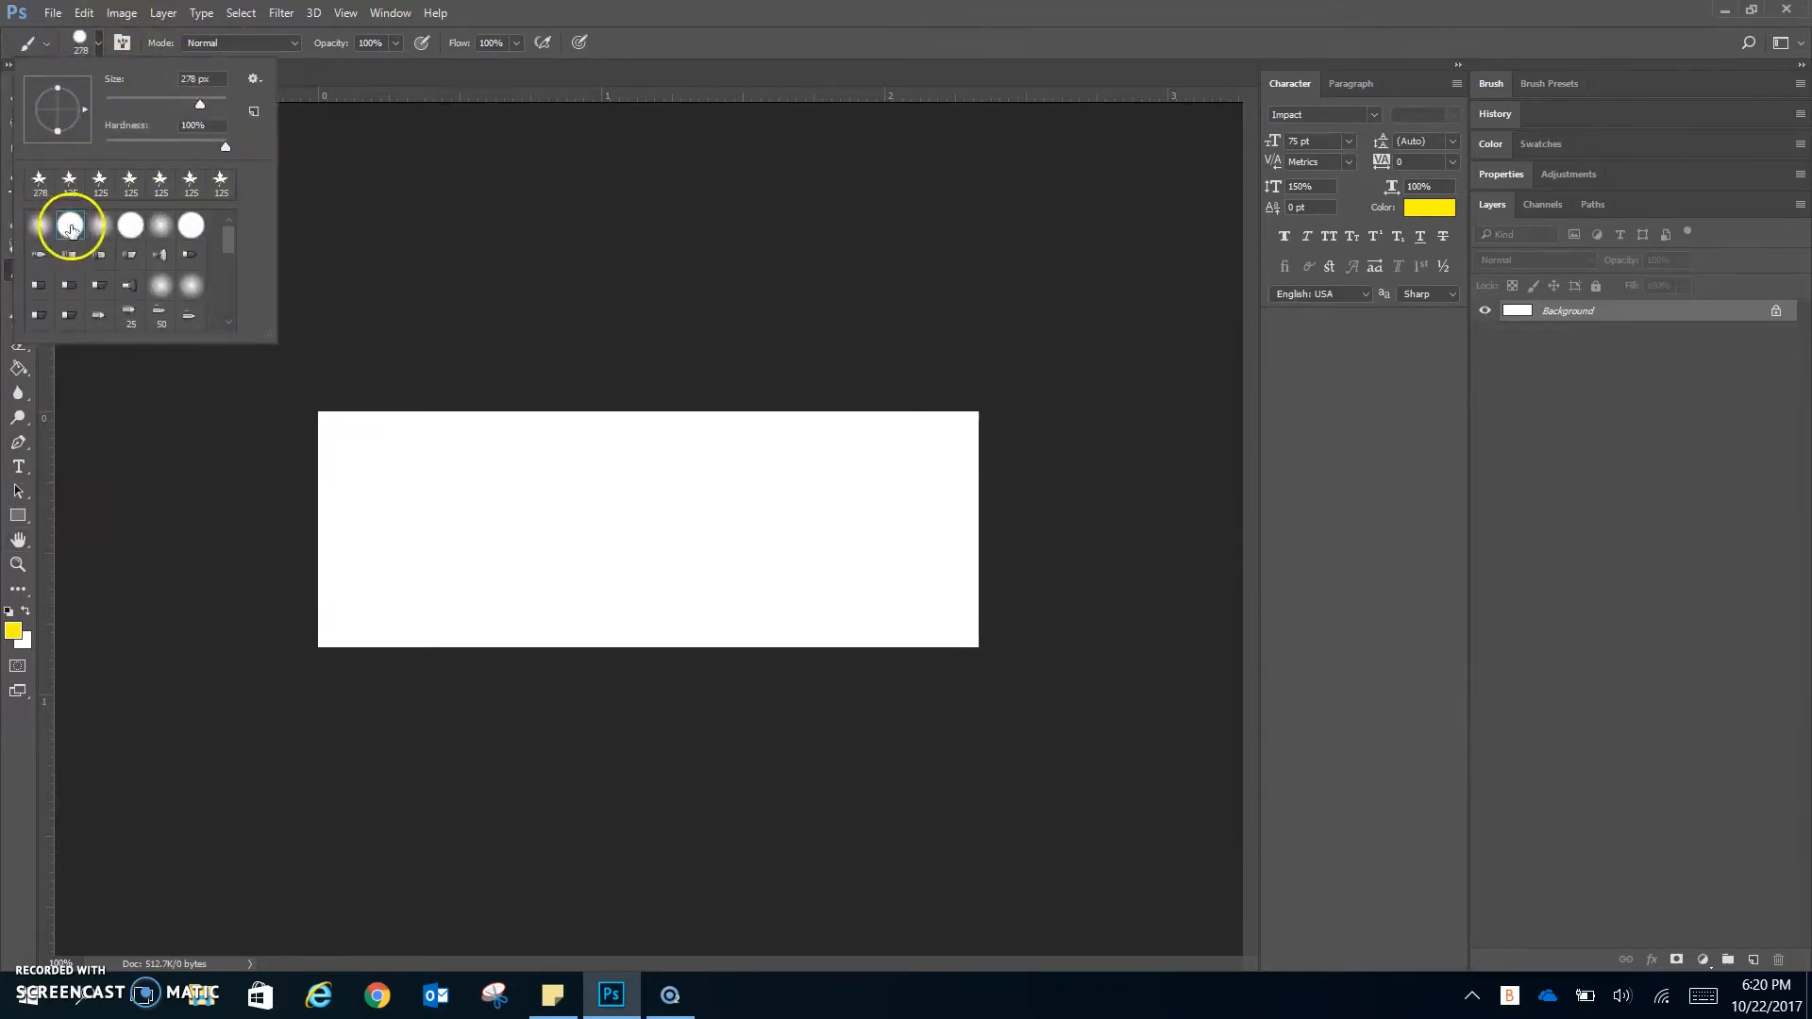
{"action": "left_click", "coordinate": [189, 78]}
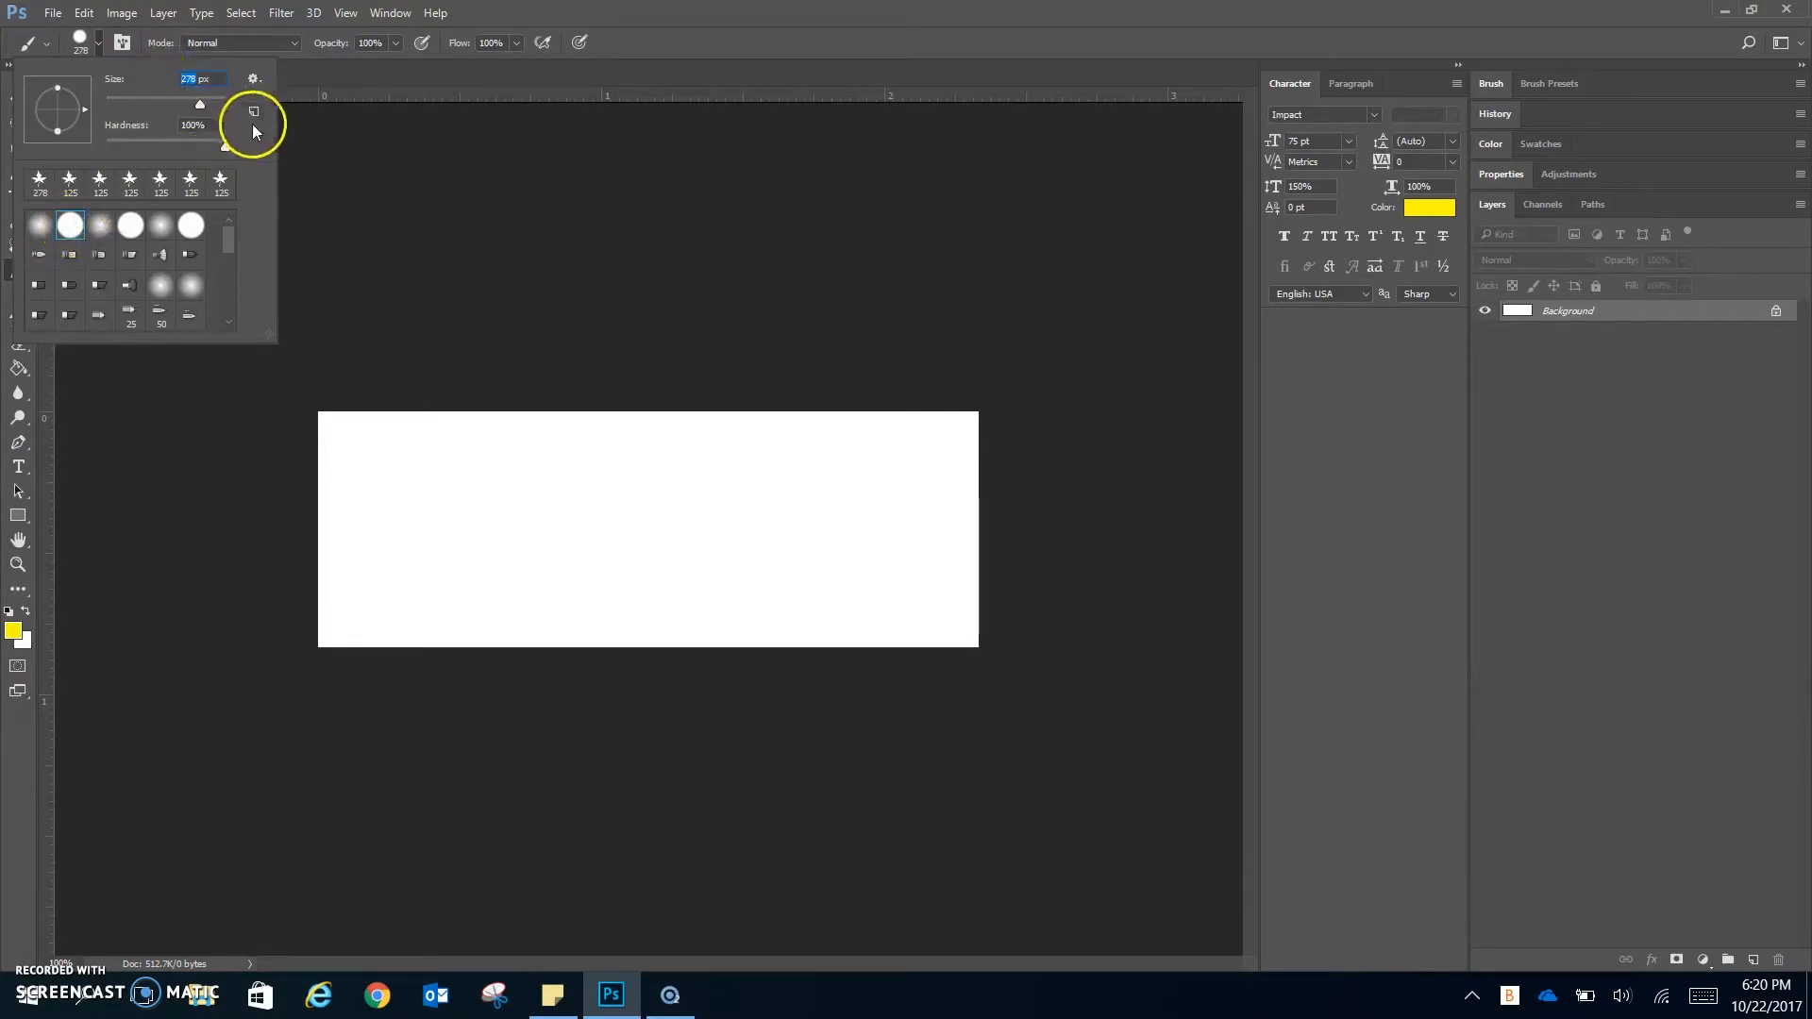
{"action": "type", "text": "3"}
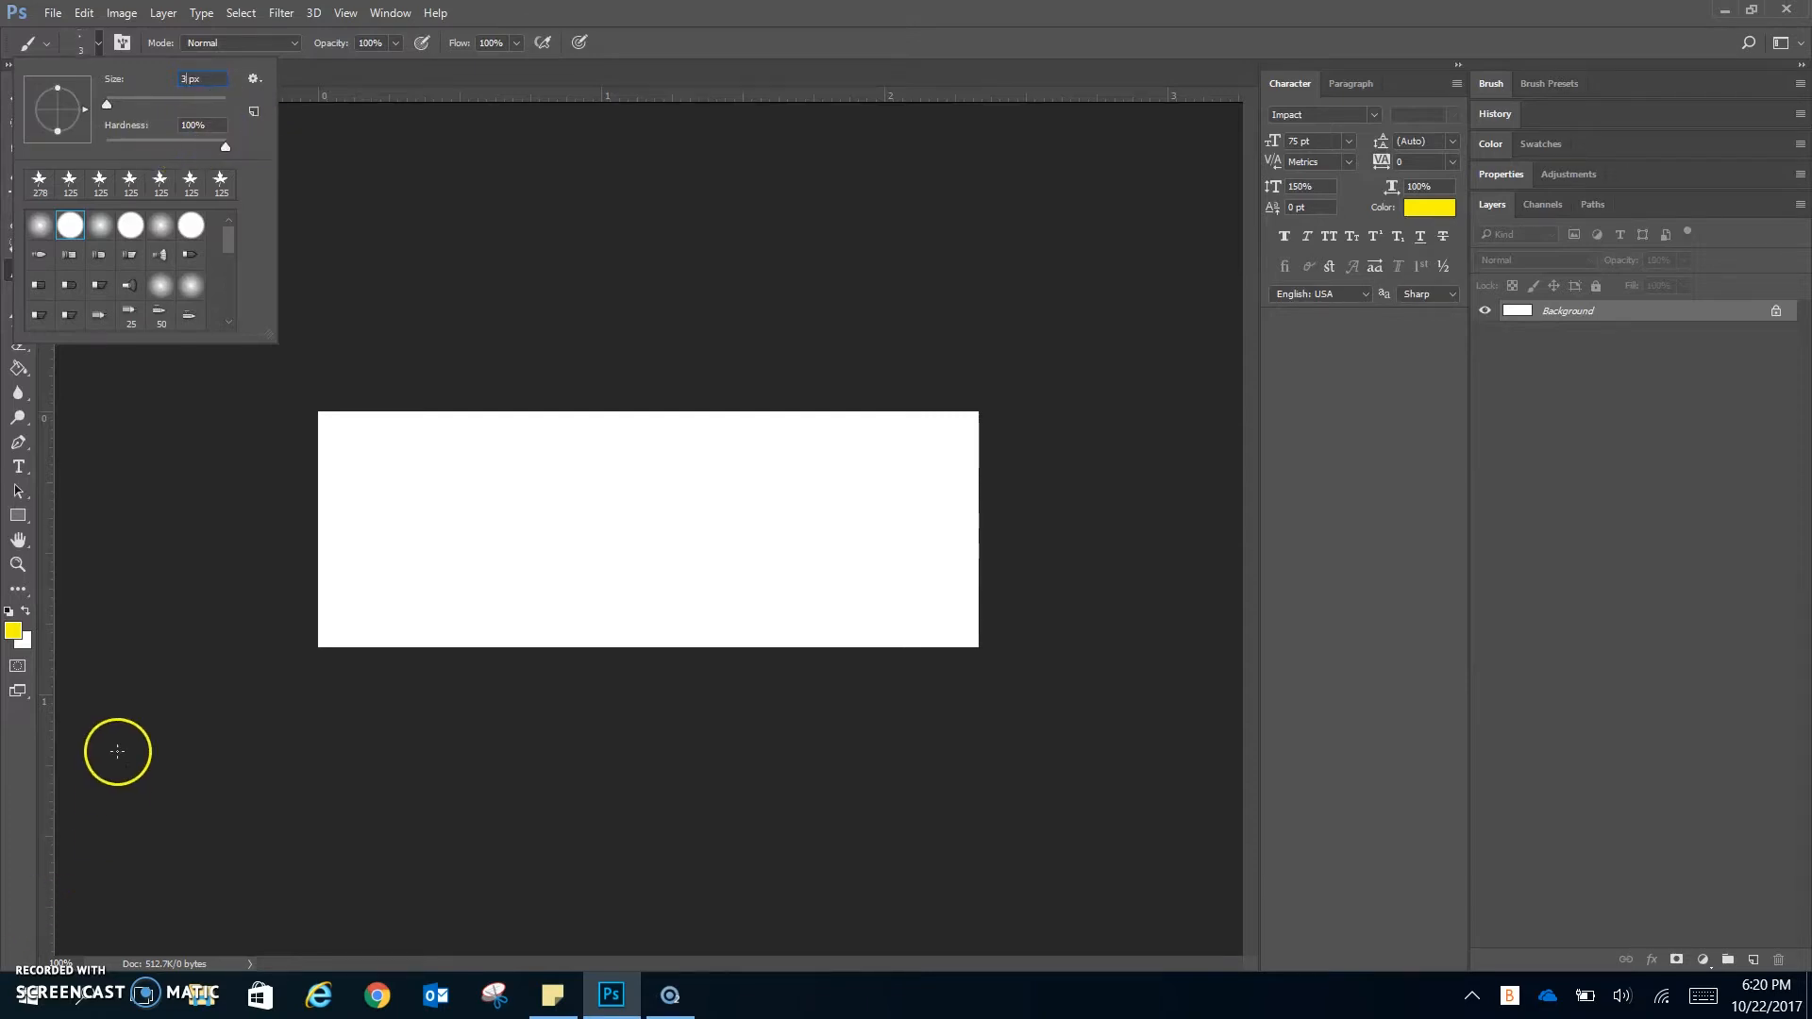
{"action": "left_click", "coordinate": [11, 612]}
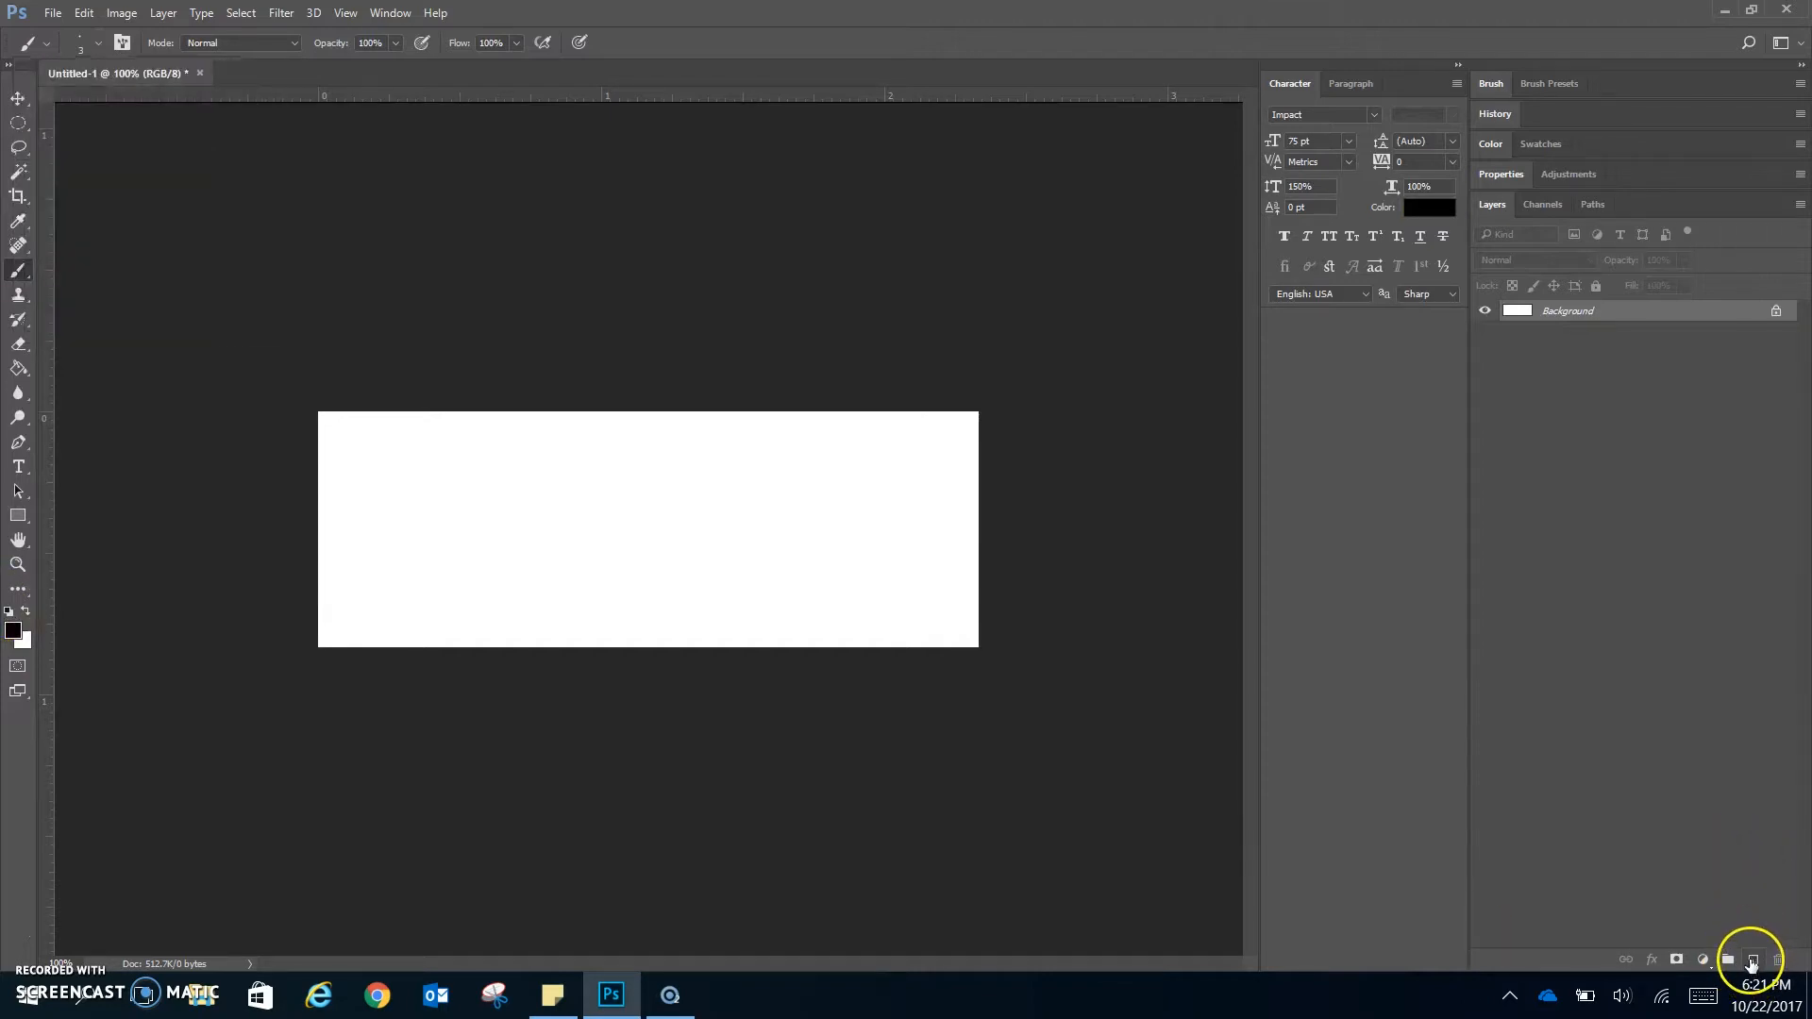
Add a new layer and handwrite the first-name signature across the canvas in black, dotting the i with a heart.
{"action": "left_click", "coordinate": [1752, 959]}
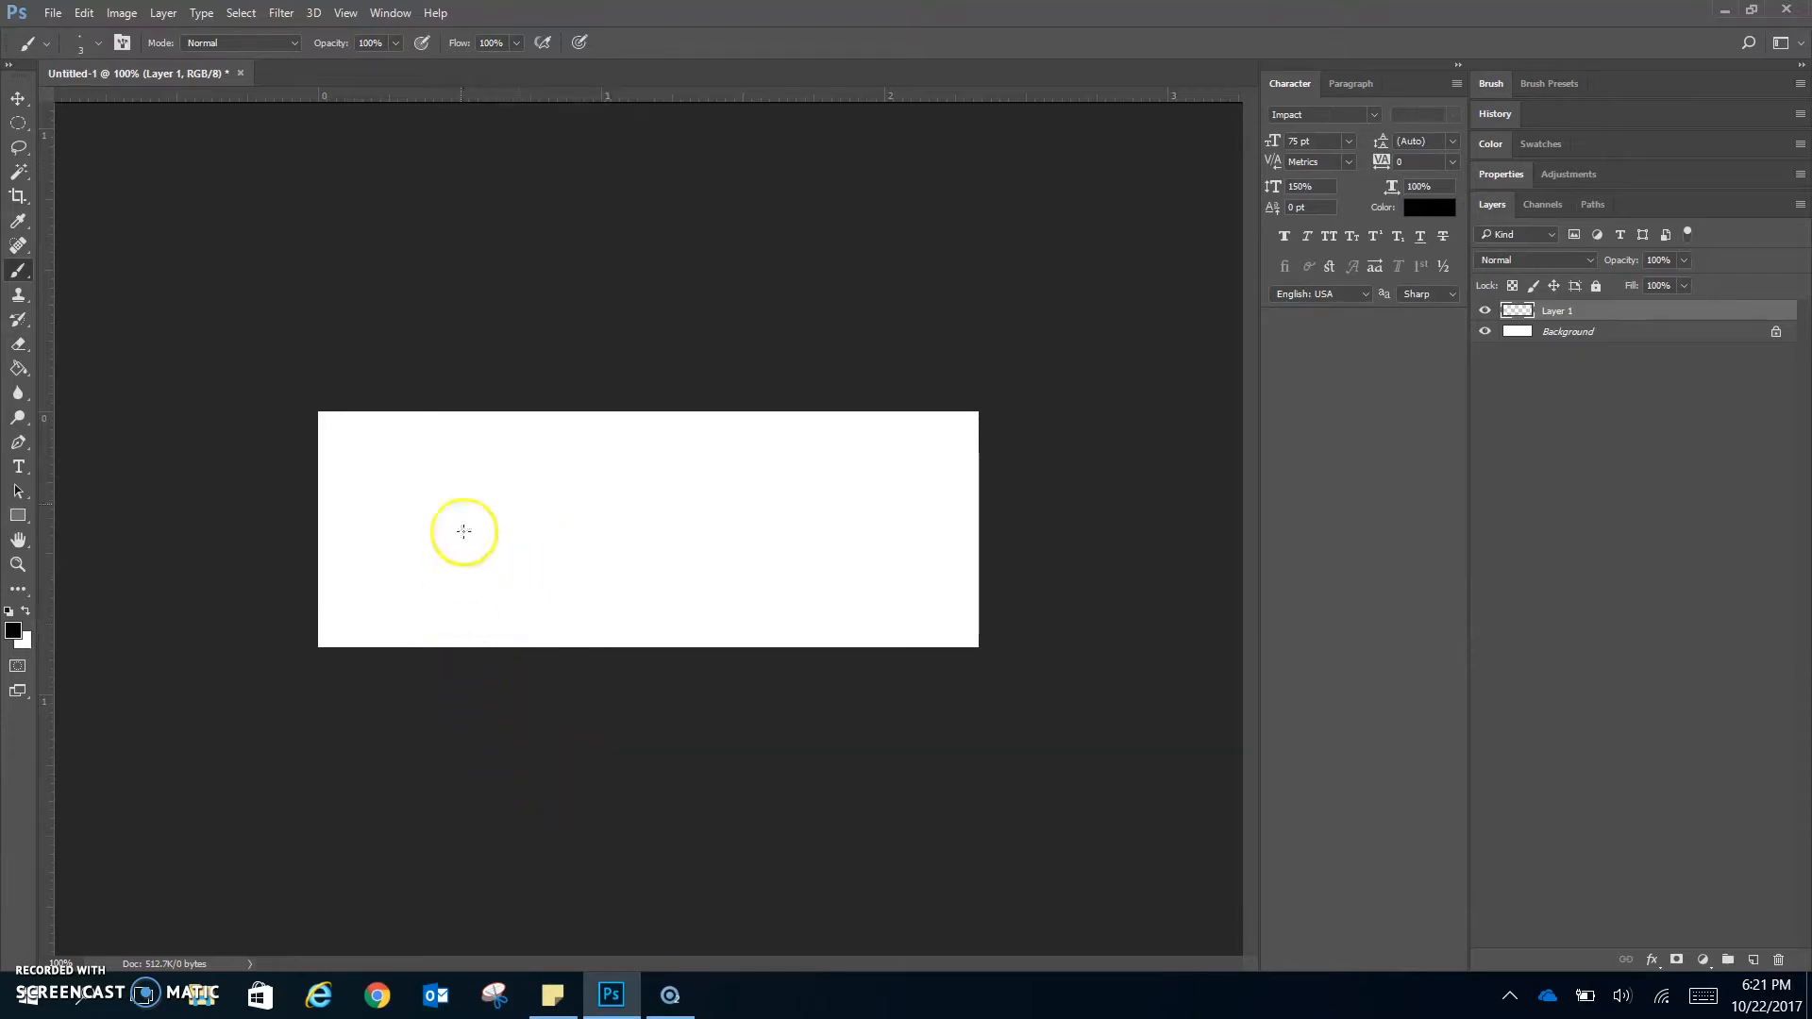
{"action": "left_click_drag", "start_coordinate": [368, 443], "coordinate": [360, 626]}
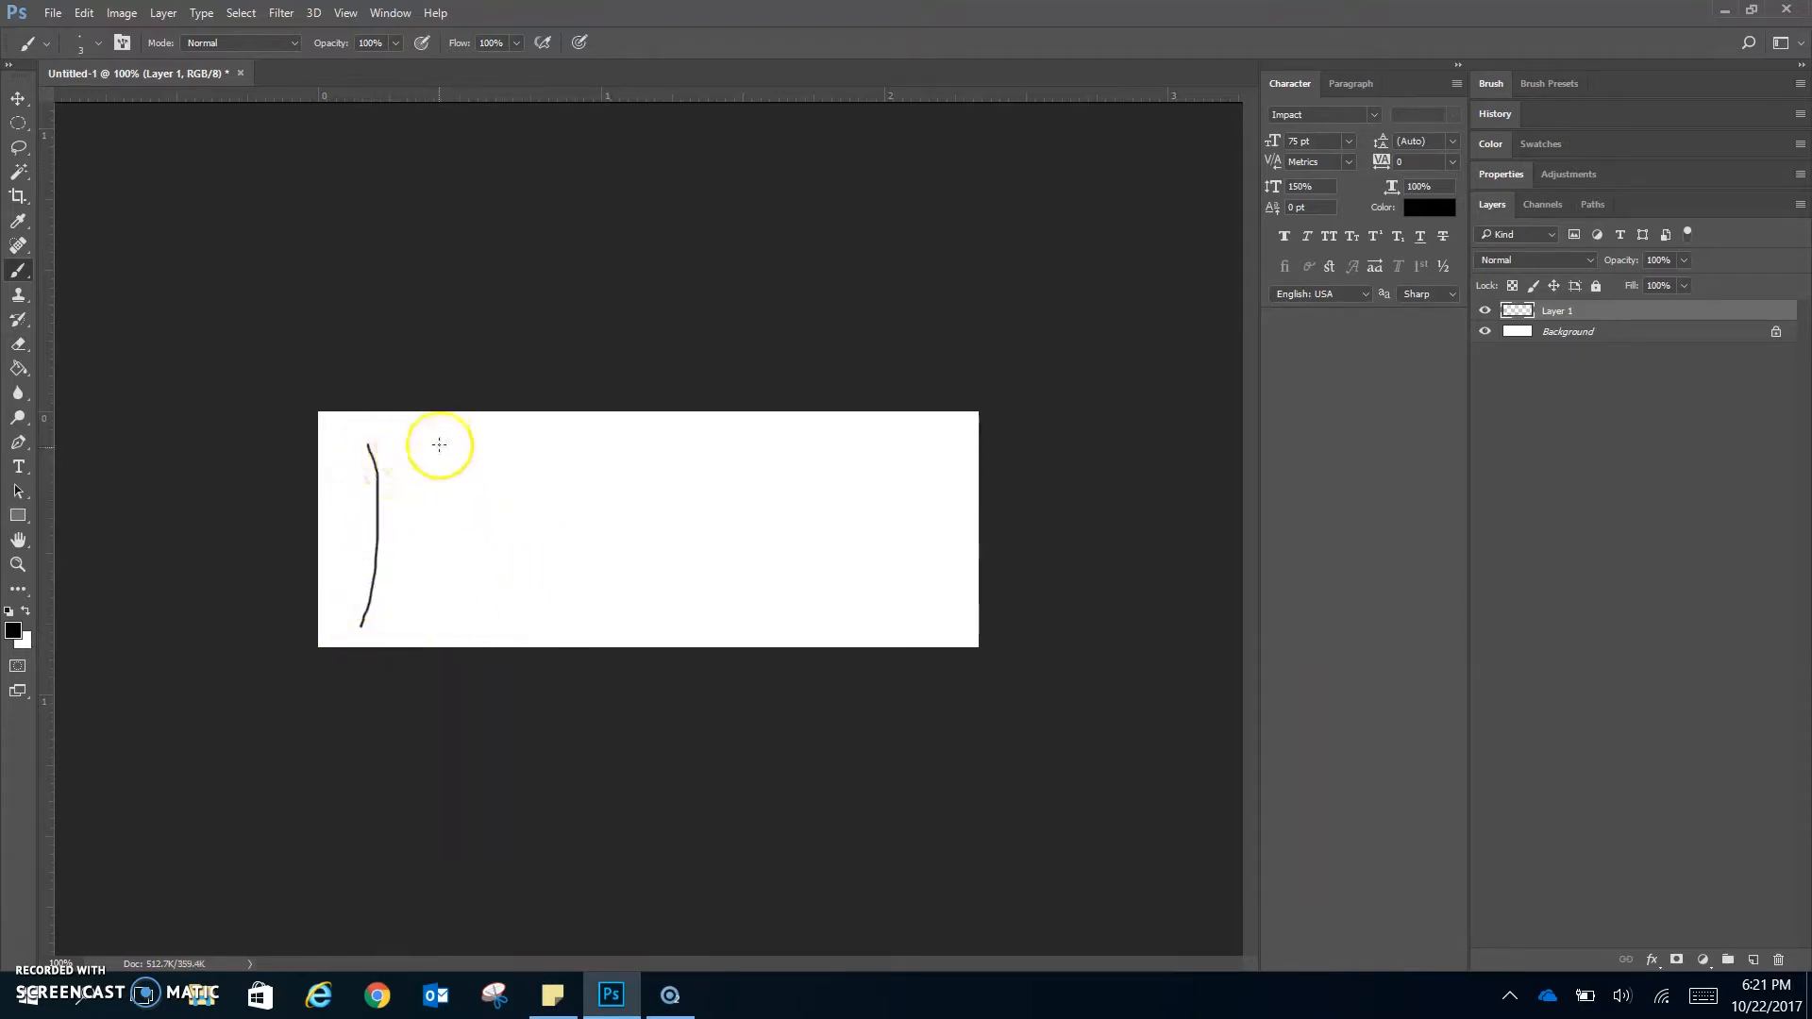
{"action": "mouse_move", "coordinate": [436, 434]}
{"action": "left_mouse_down"}
{"action": "mouse_move", "coordinate": [381, 546]}
{"action": "mouse_move", "coordinate": [364, 535]}
{"action": "mouse_move", "coordinate": [414, 556]}
{"action": "mouse_move", "coordinate": [437, 605]}
{"action": "left_mouse_up"}
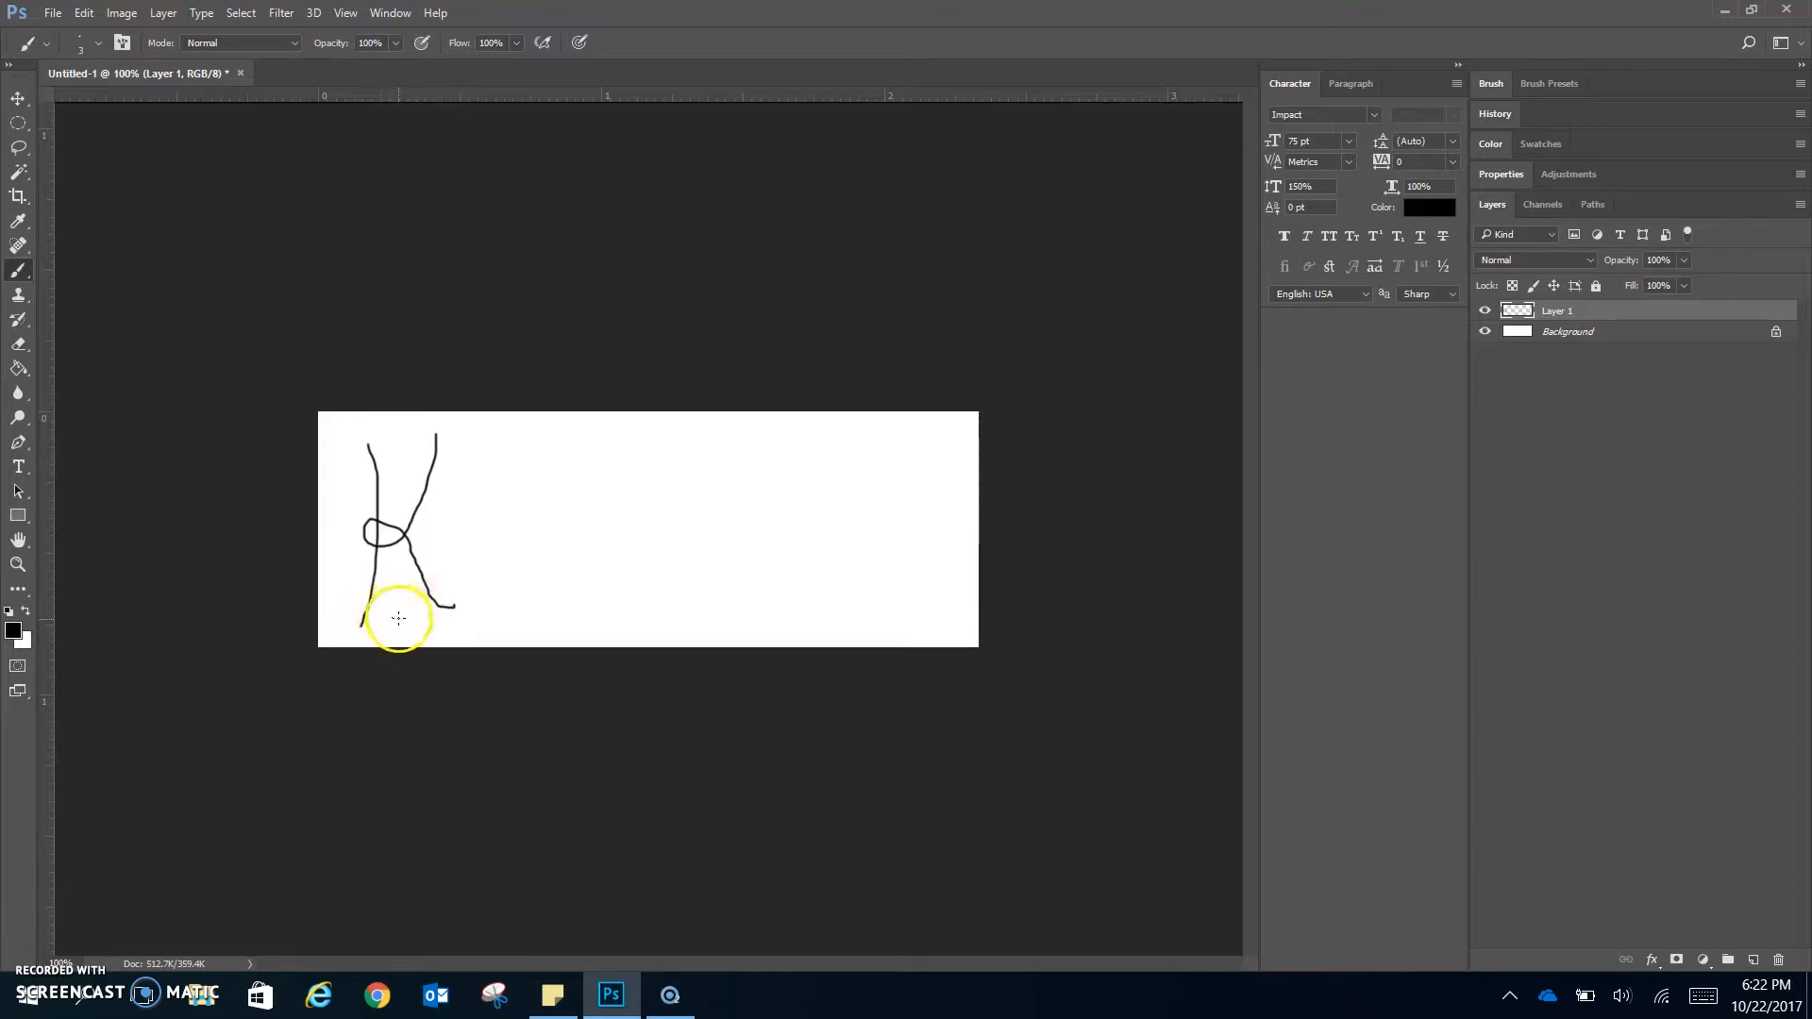
{"action": "mouse_move", "coordinate": [406, 613]}
{"action": "left_mouse_down"}
{"action": "mouse_move", "coordinate": [427, 546]}
{"action": "mouse_move", "coordinate": [443, 566]}
{"action": "mouse_move", "coordinate": [452, 551]}
{"action": "mouse_move", "coordinate": [457, 621]}
{"action": "mouse_move", "coordinate": [498, 547]}
{"action": "mouse_move", "coordinate": [499, 599]}
{"action": "mouse_move", "coordinate": [559, 573]}
{"action": "left_mouse_up"}
{"action": "key", "text": "ctrl+z"}
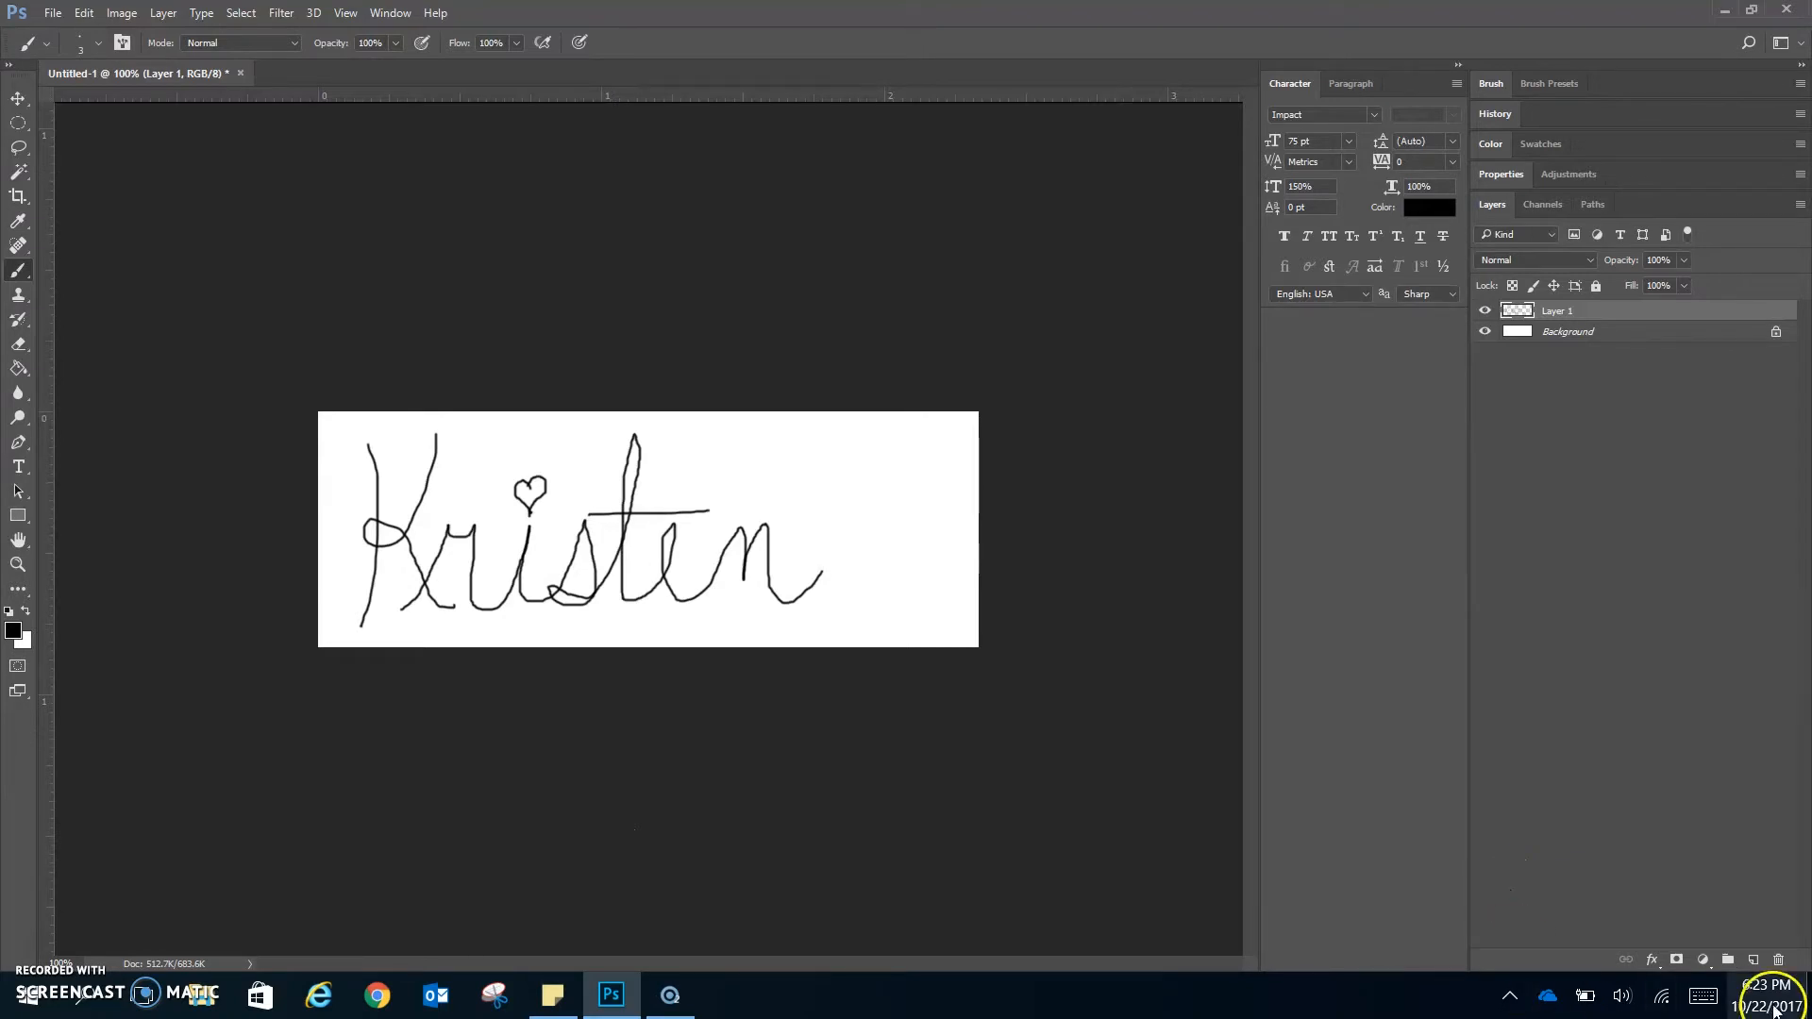
Apply a Levels adjustment to the signature layer with input black at 65 and input white at 170.
{"action": "mouse_move", "coordinate": [1773, 1008]}
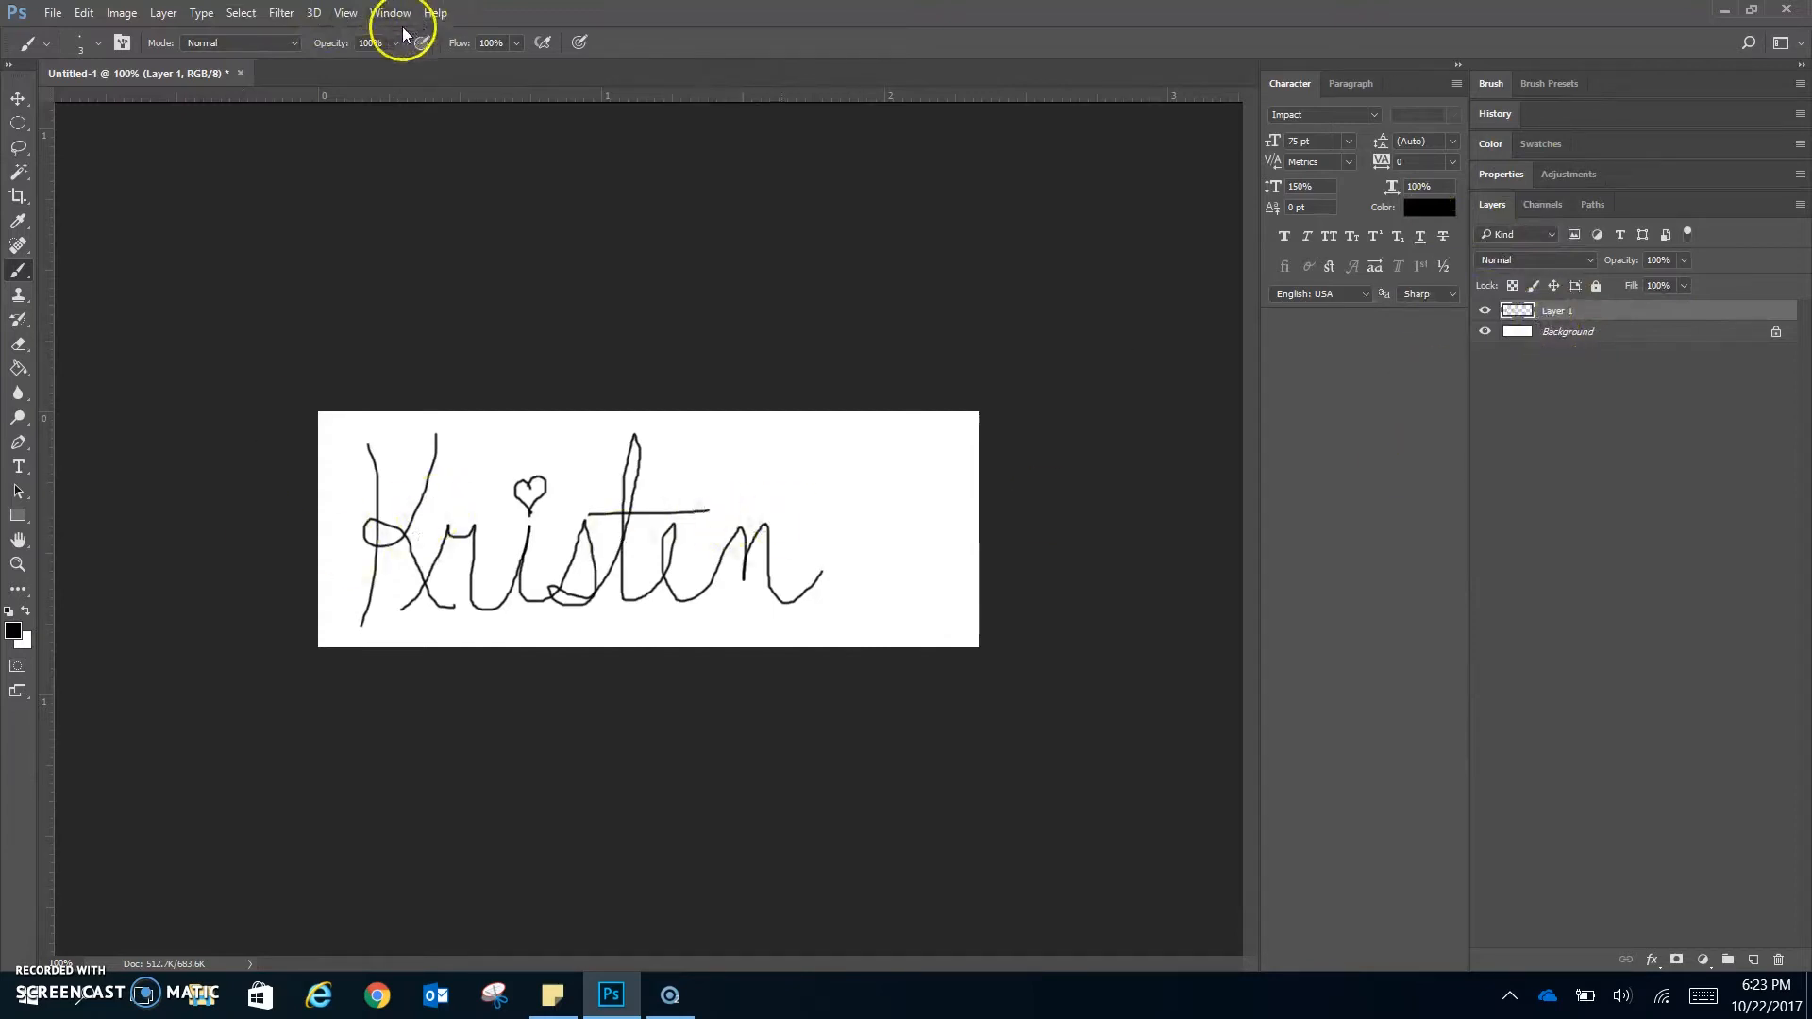
{"action": "left_click", "coordinate": [123, 13]}
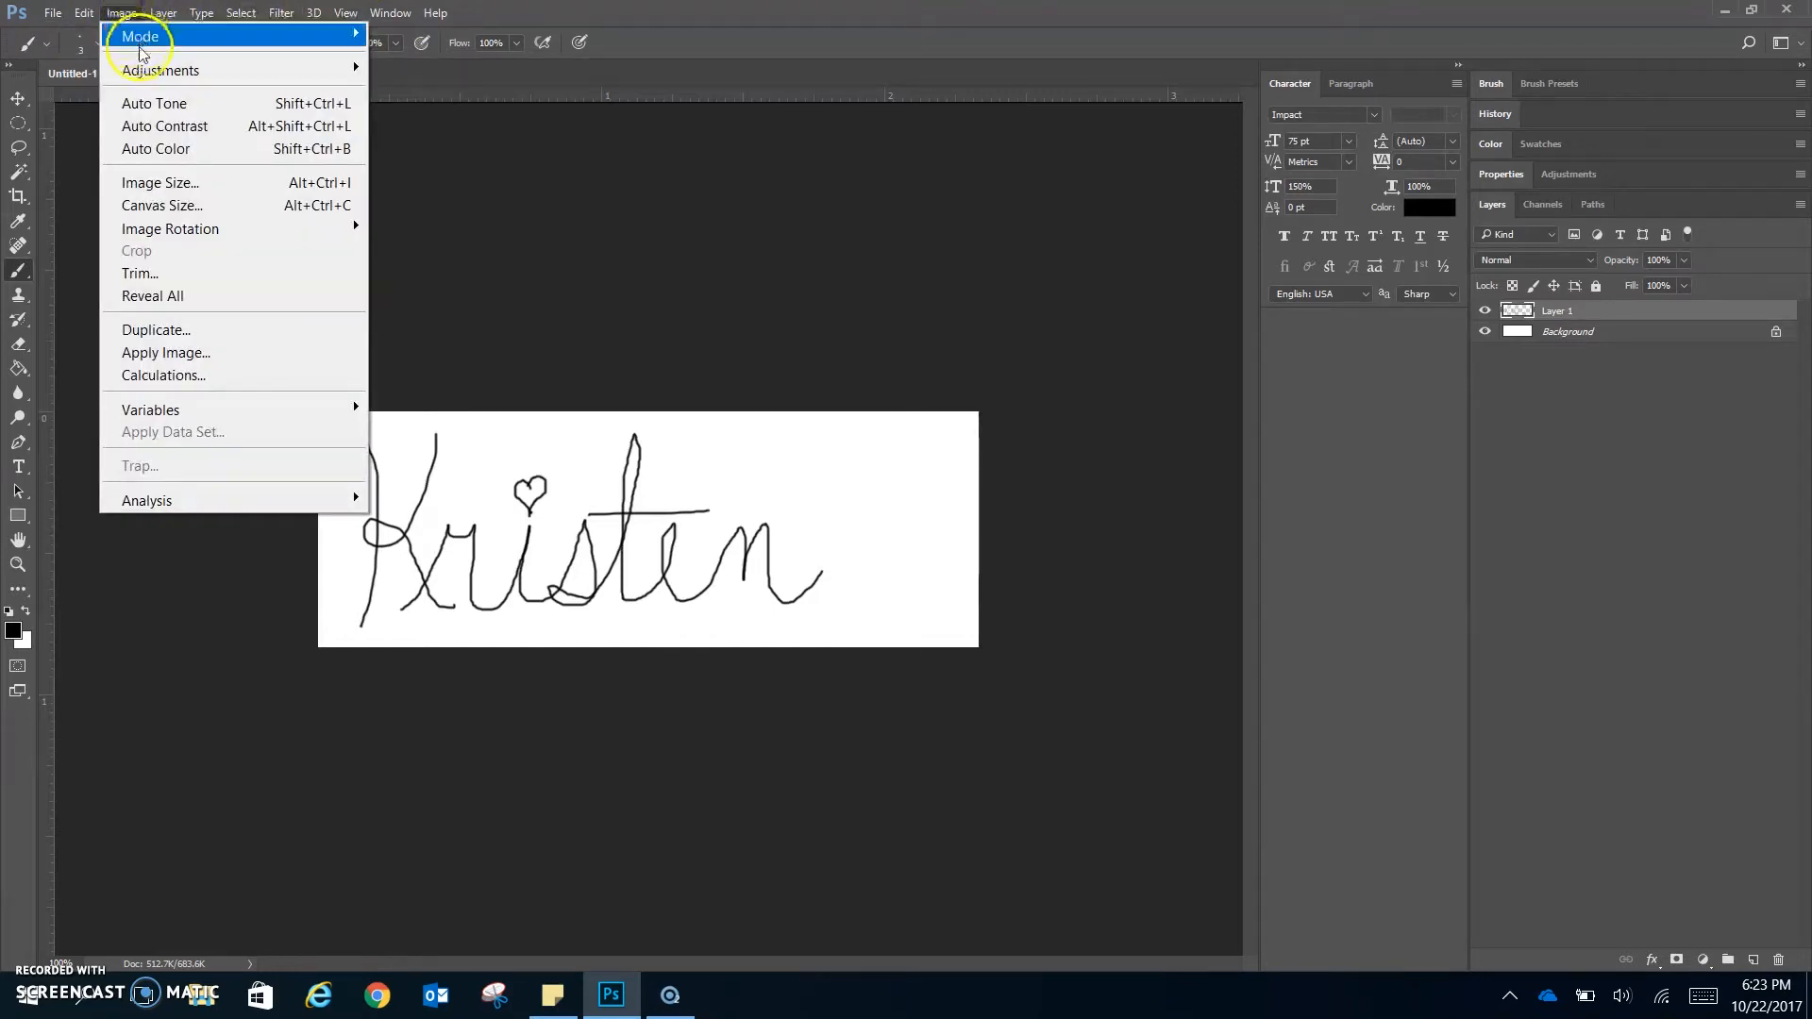
{"action": "left_click", "coordinate": [165, 70]}
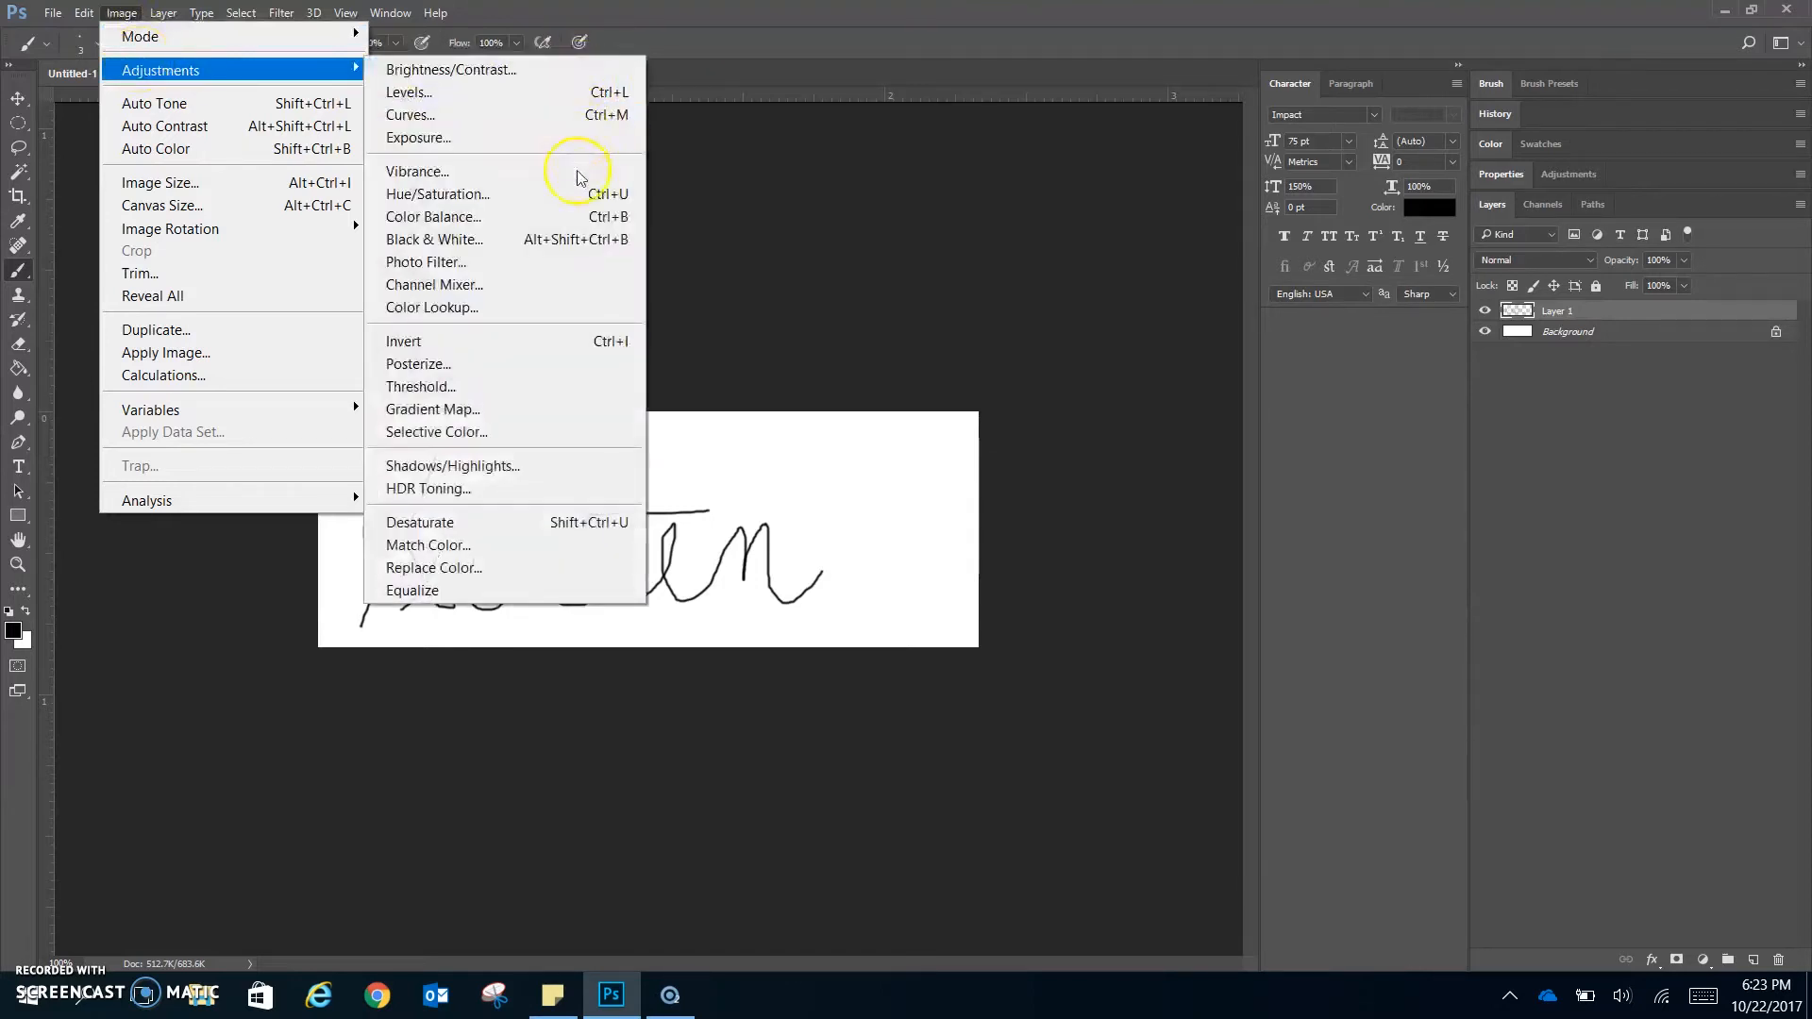
{"action": "left_click", "coordinate": [547, 90]}
{"action": "left_click_drag", "start_coordinate": [998, 210], "coordinate": [1147, 98]}
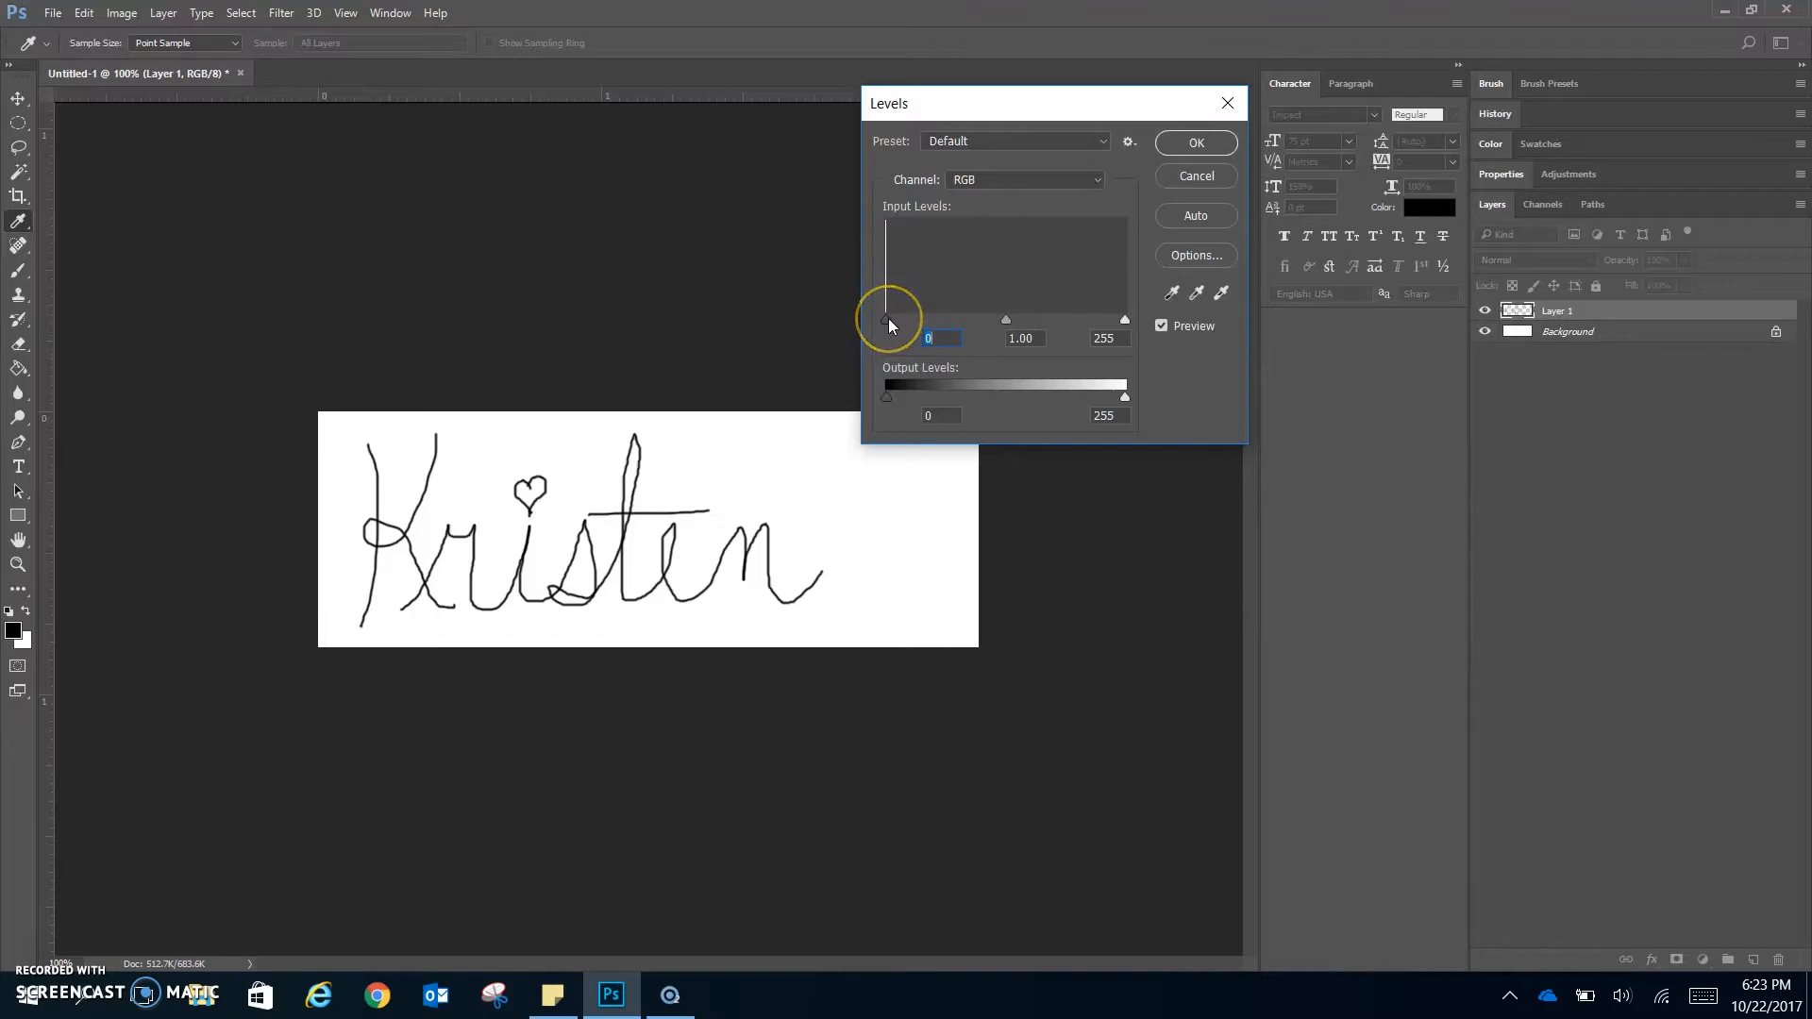
{"action": "left_click_drag", "start_coordinate": [885, 319], "coordinate": [942, 319]}
{"action": "left_click_drag", "start_coordinate": [1123, 322], "coordinate": [1112, 322]}
{"action": "left_click_drag", "start_coordinate": [1095, 320], "coordinate": [1080, 321]}
{"action": "double_click", "coordinate": [1109, 340]}
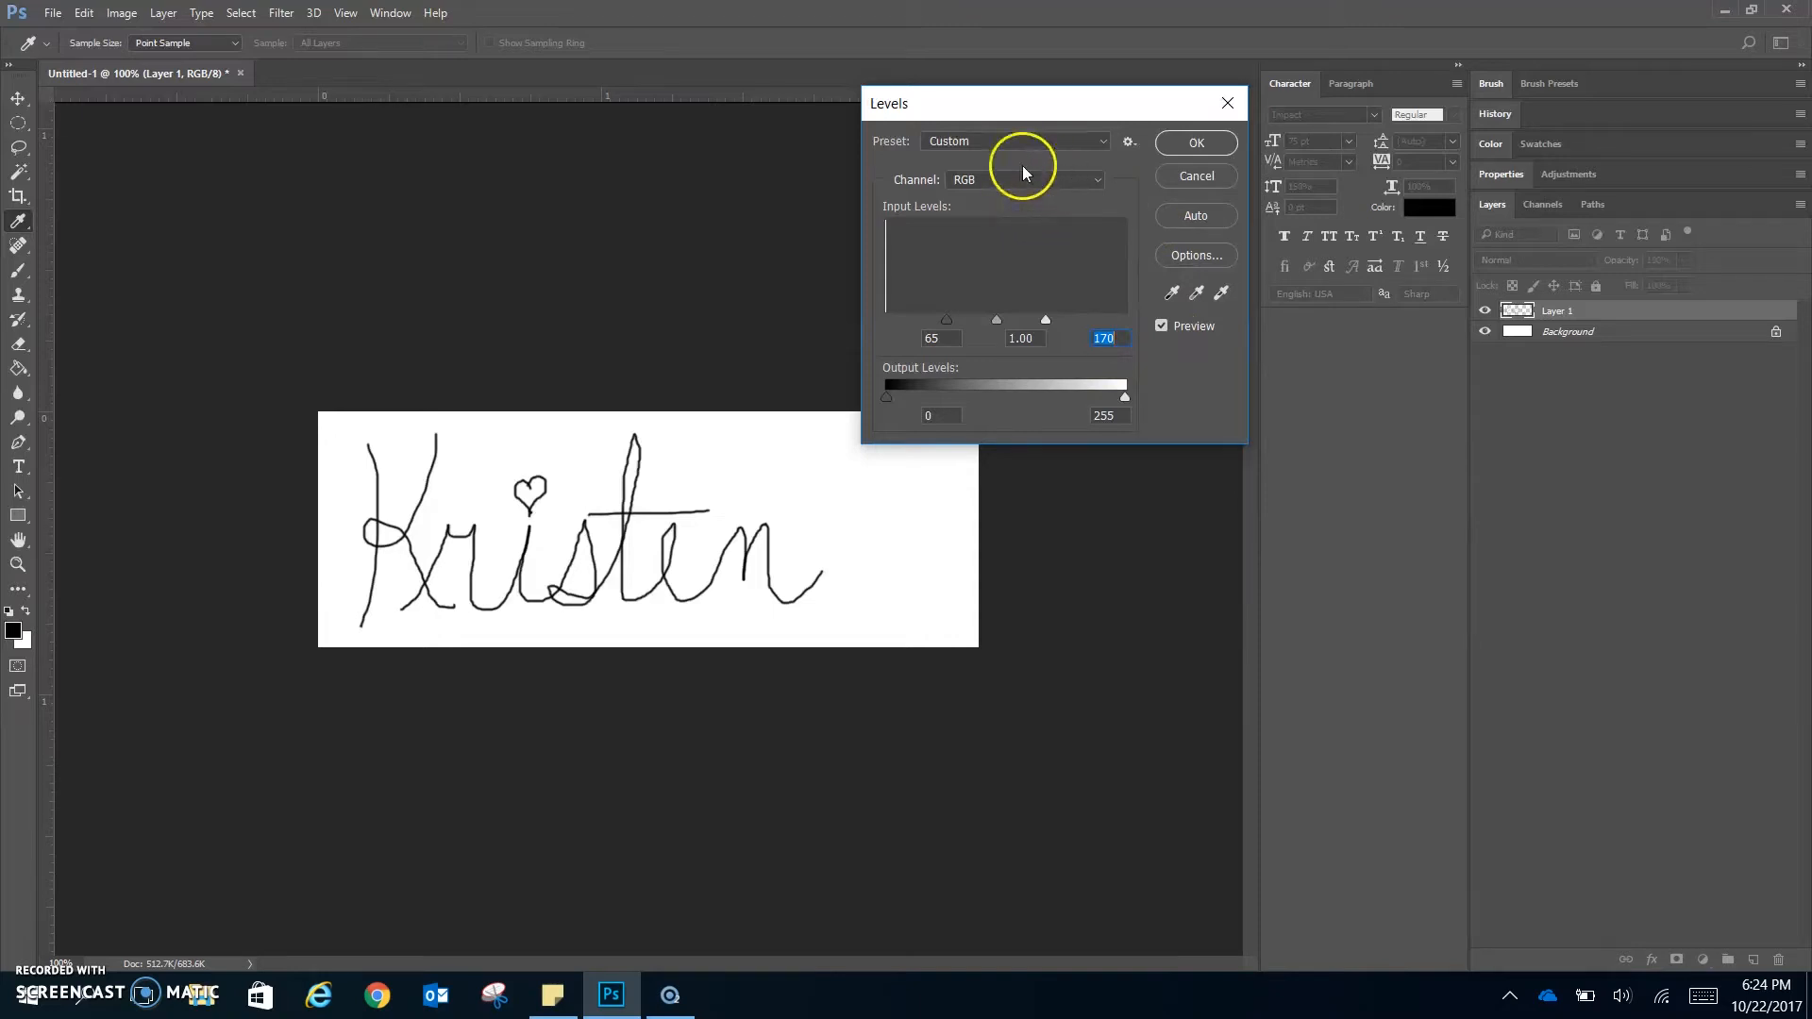
{"action": "left_click", "coordinate": [1187, 144]}
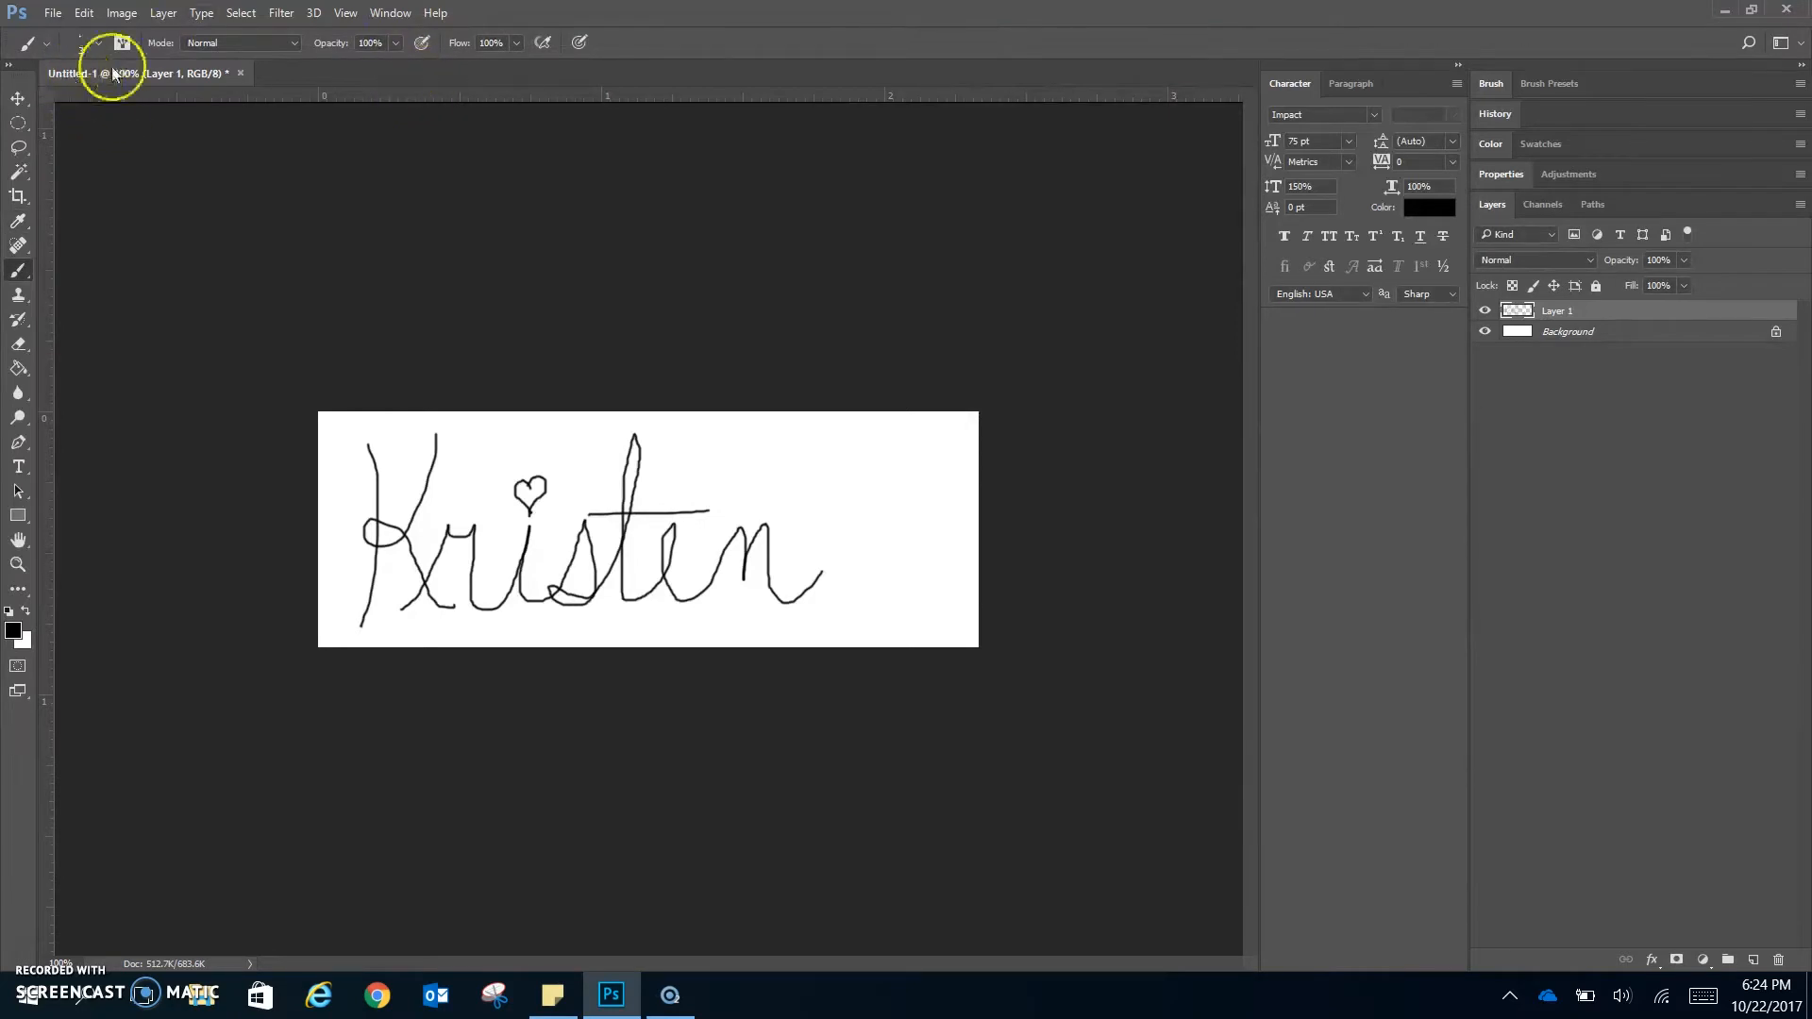
Select the highlights by Color Range and invert the selection so only the signature strokes are selected.
{"action": "left_click", "coordinate": [243, 14]}
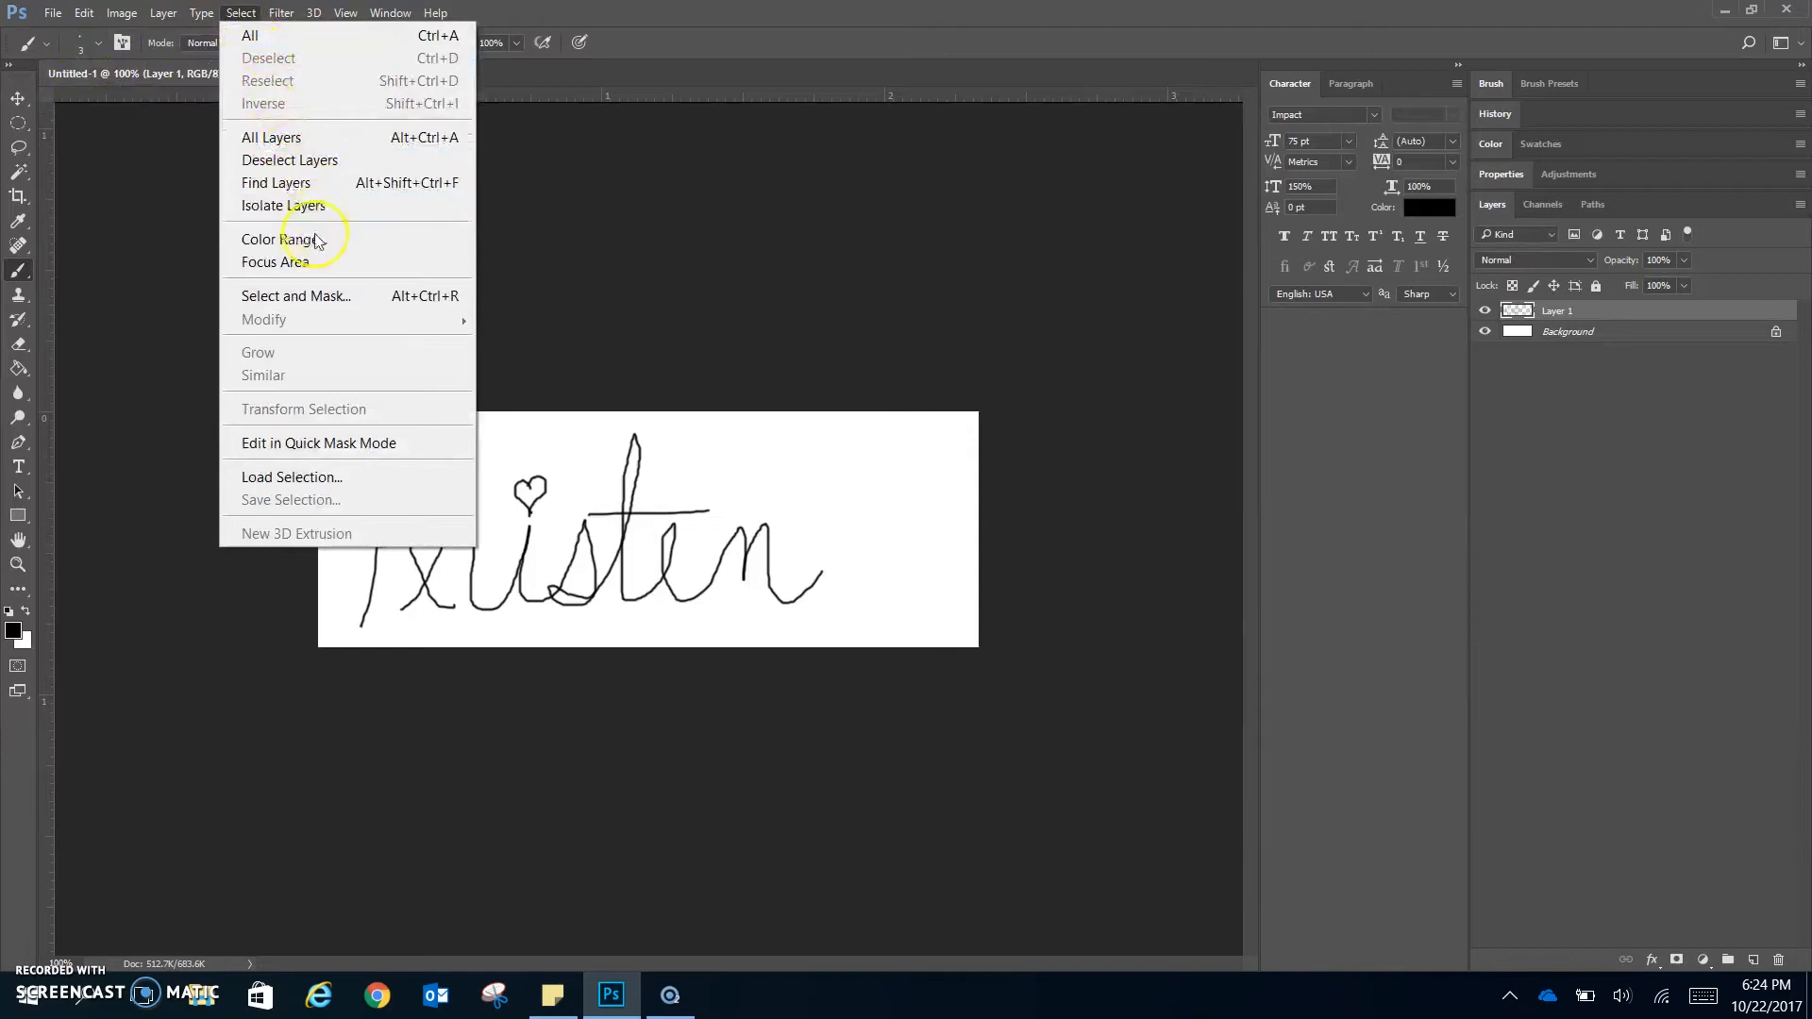
{"action": "left_click", "coordinate": [364, 242]}
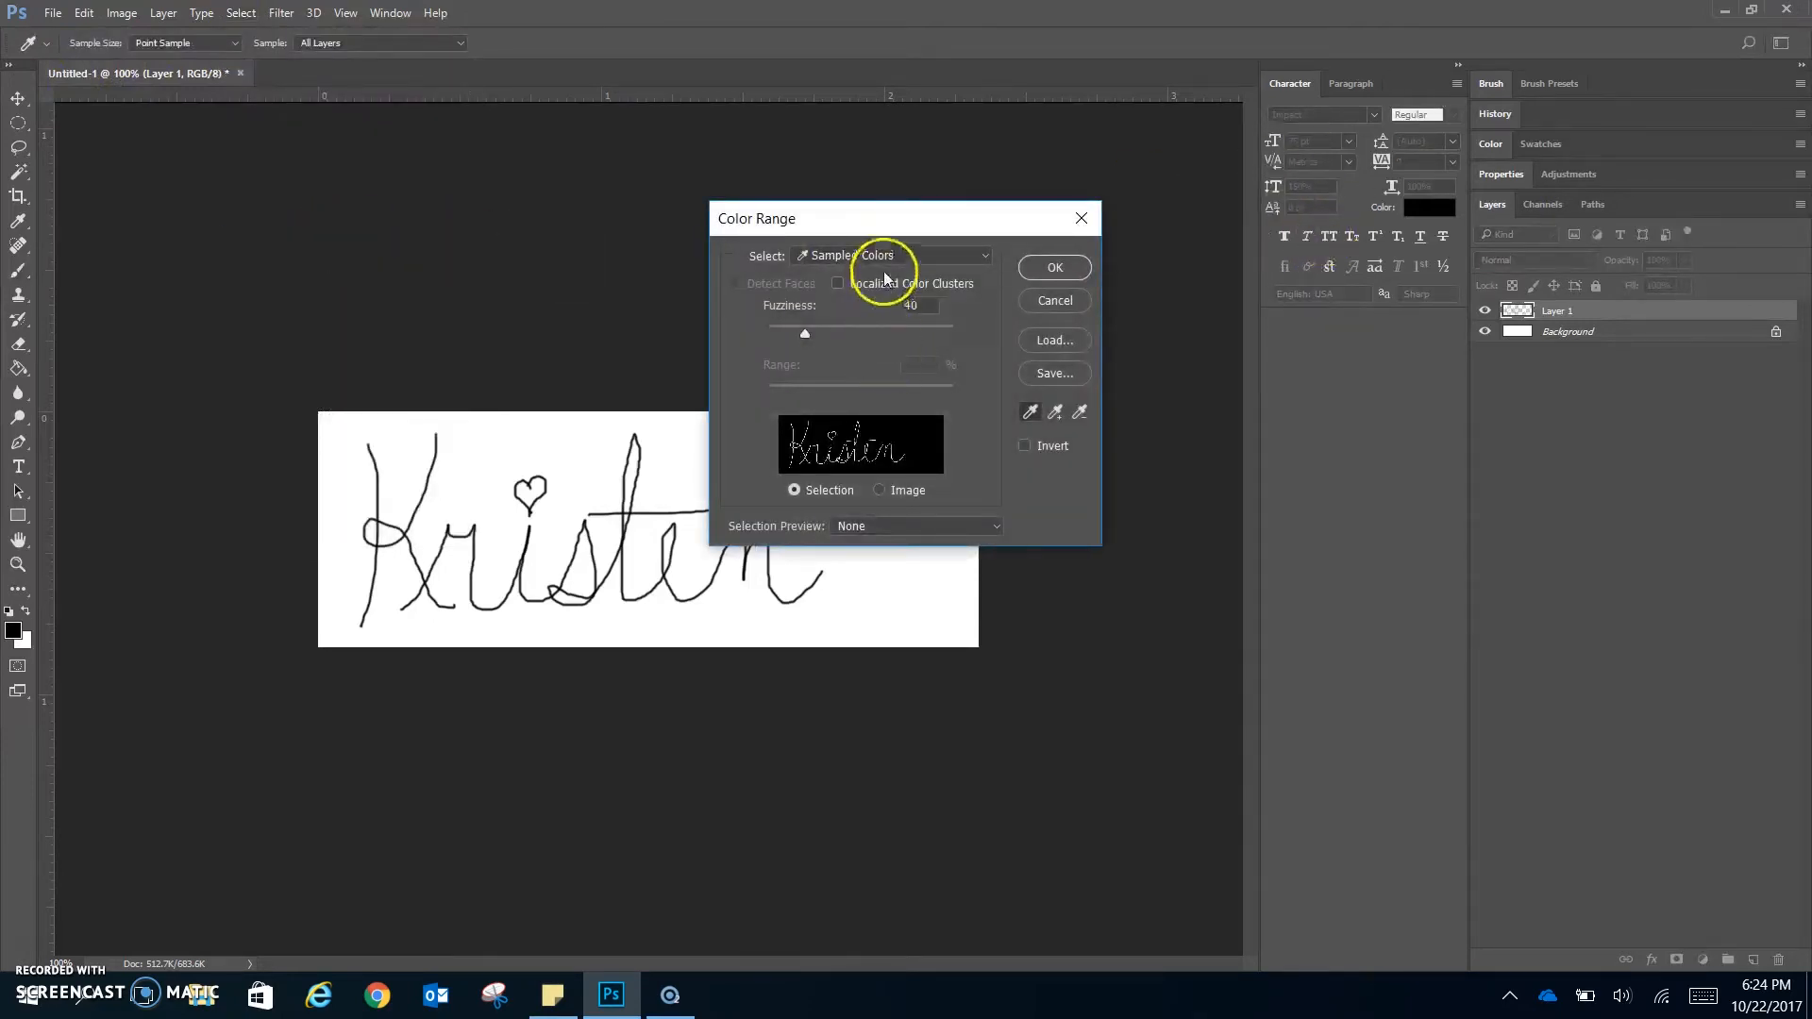
{"action": "left_click", "coordinate": [923, 256]}
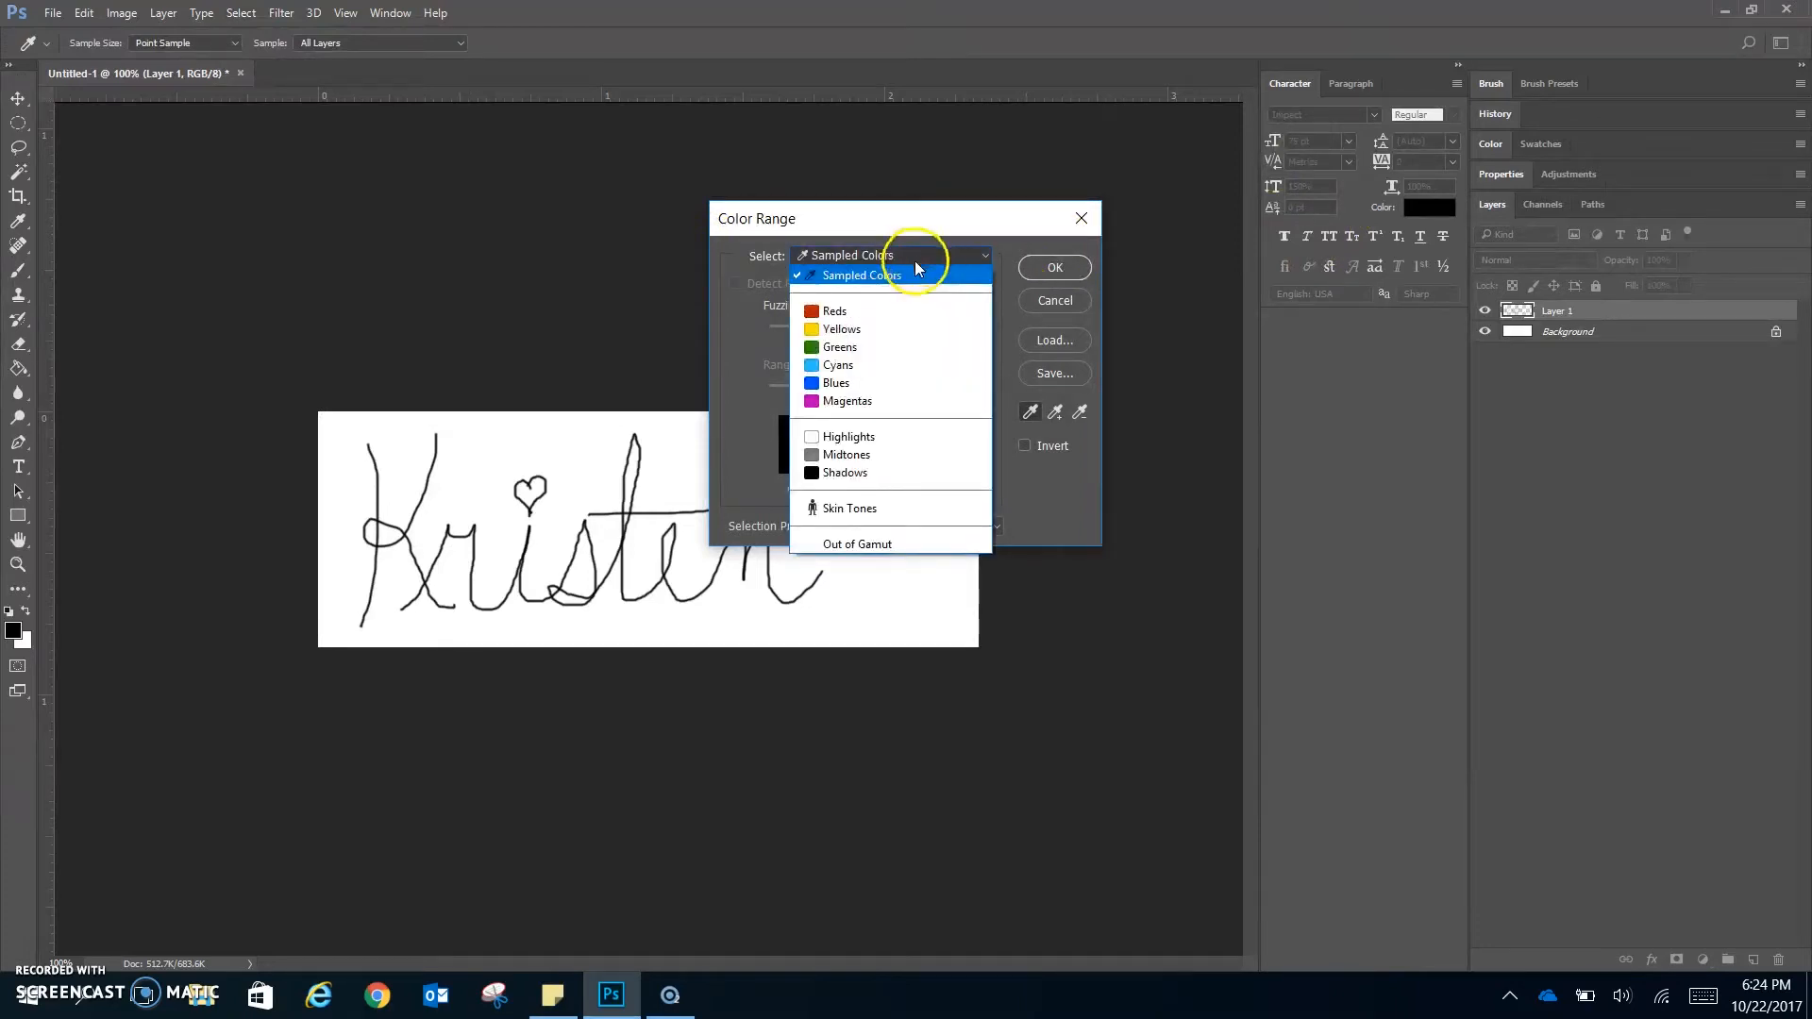
{"action": "left_click", "coordinate": [911, 436]}
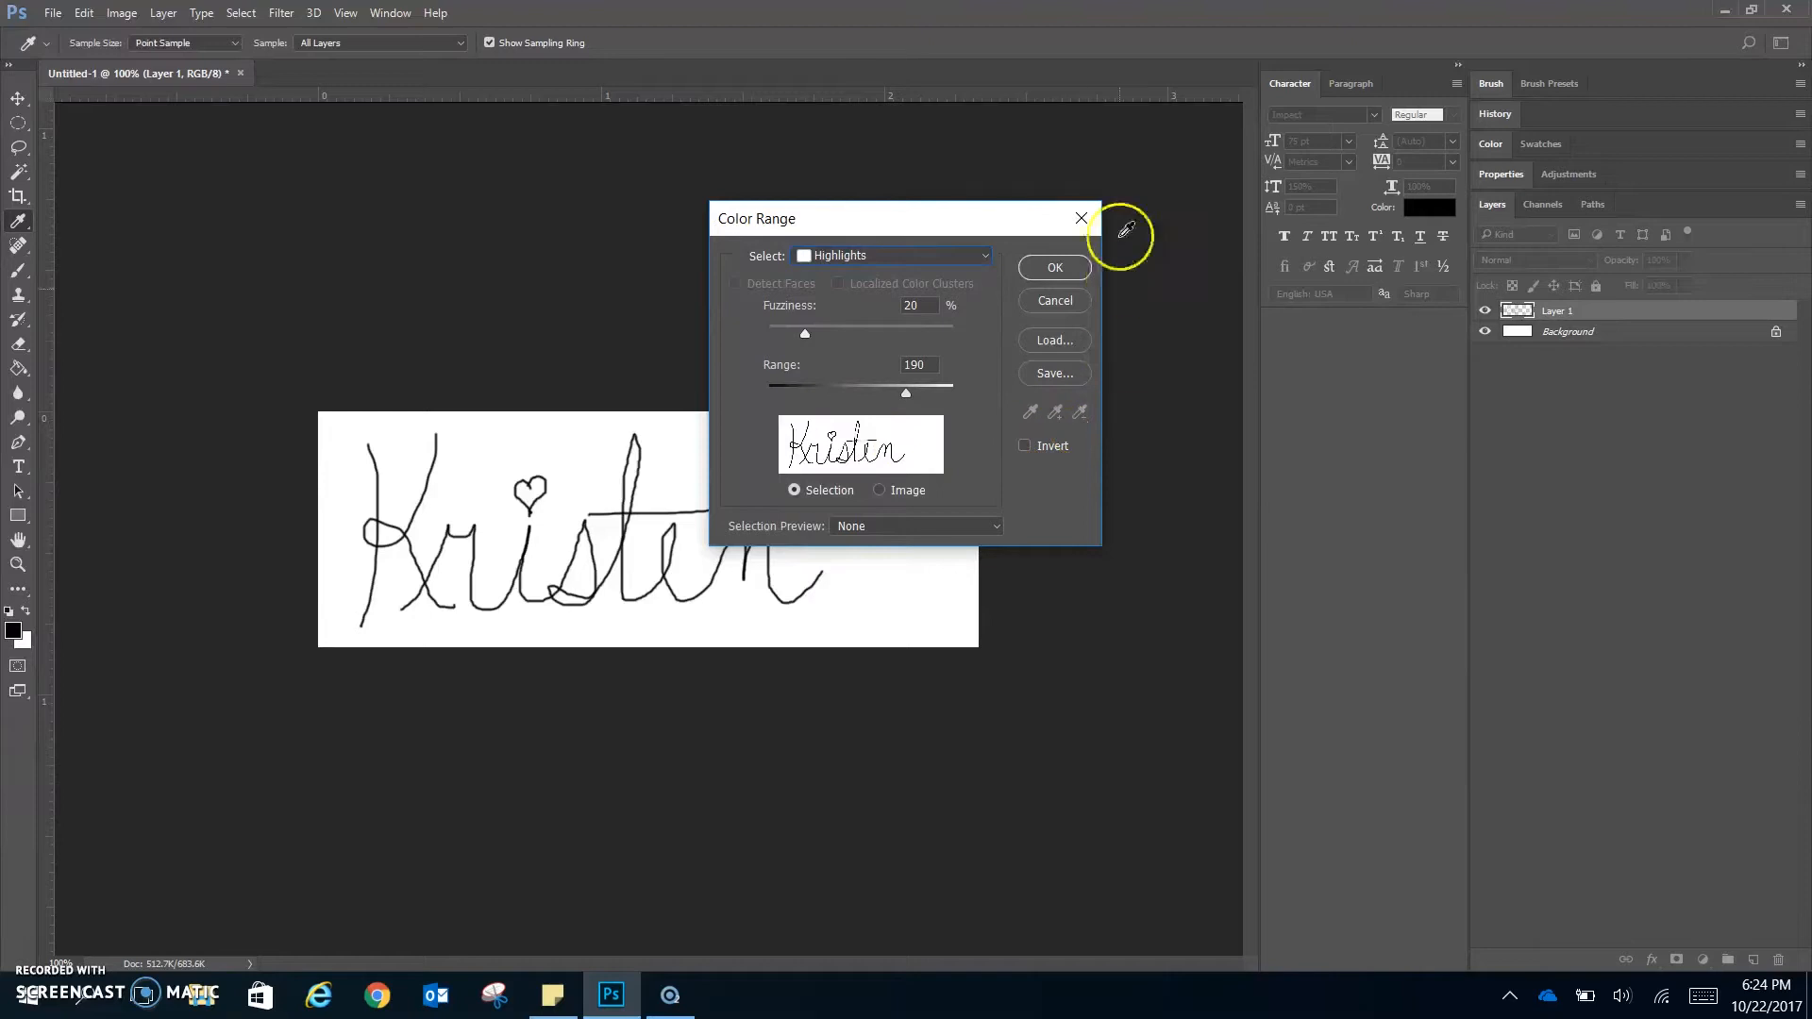
{"action": "left_click", "coordinate": [1074, 266]}
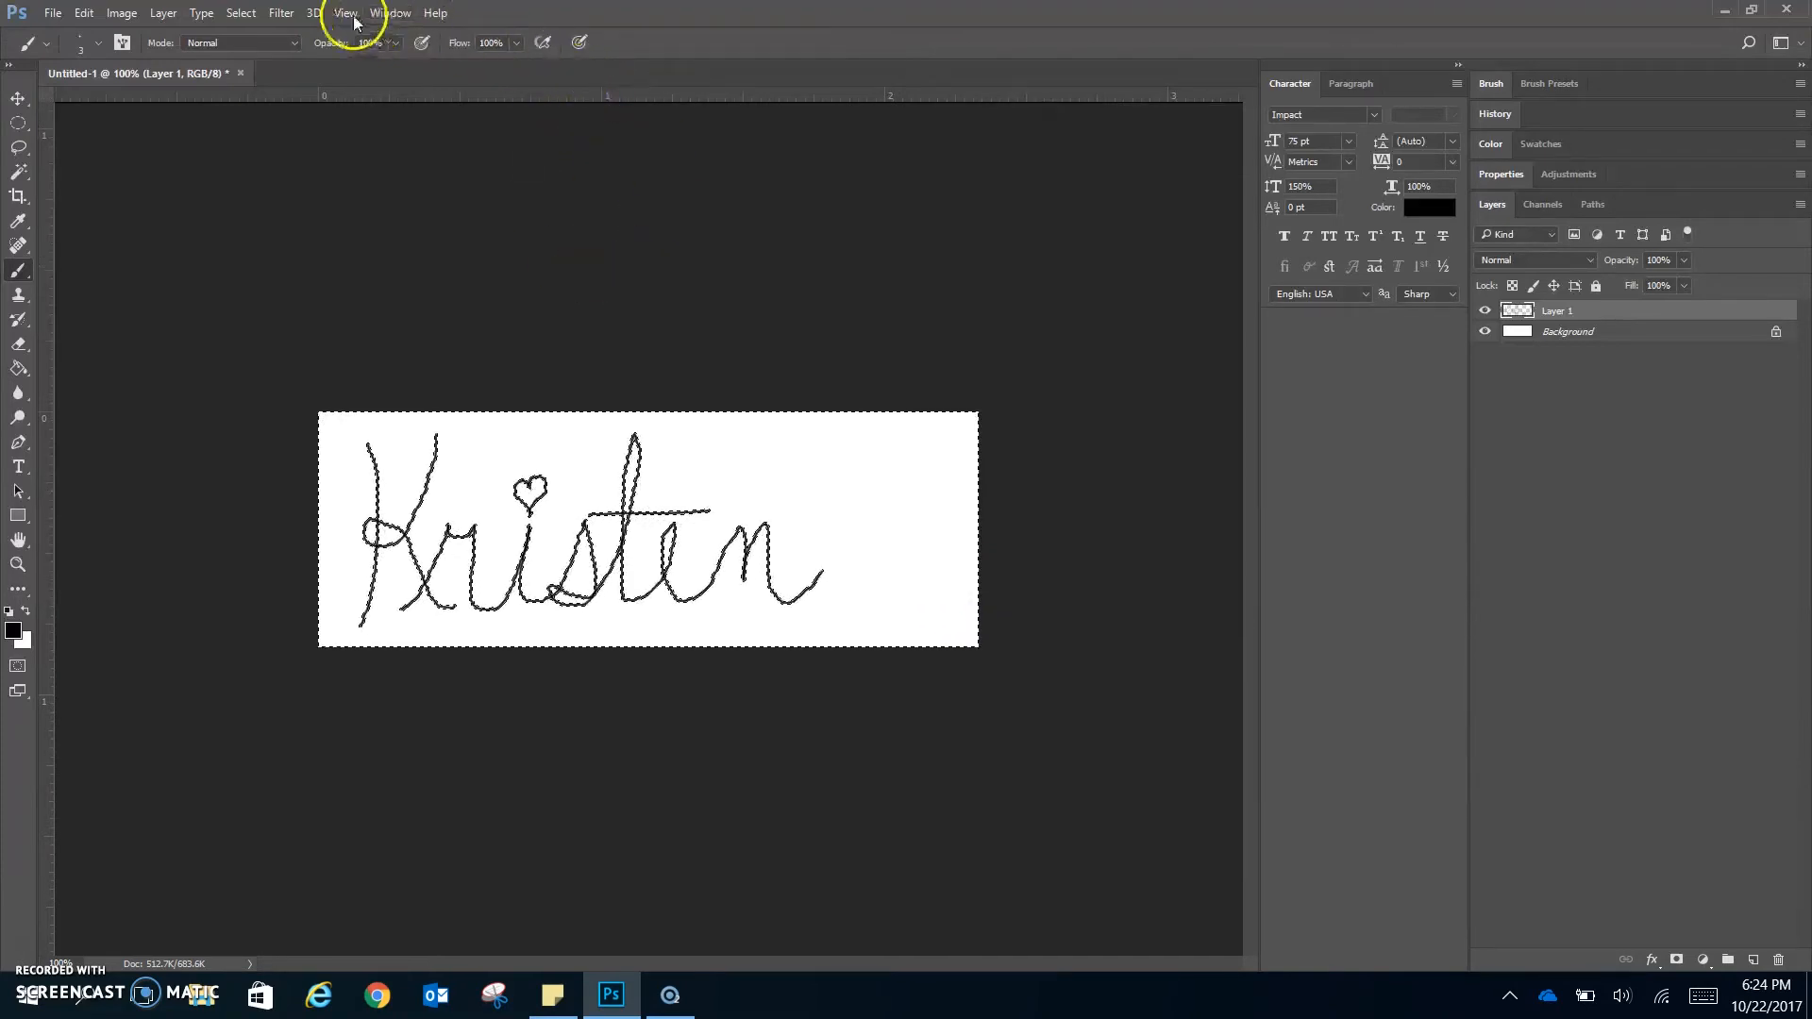
{"action": "left_click", "coordinate": [242, 13]}
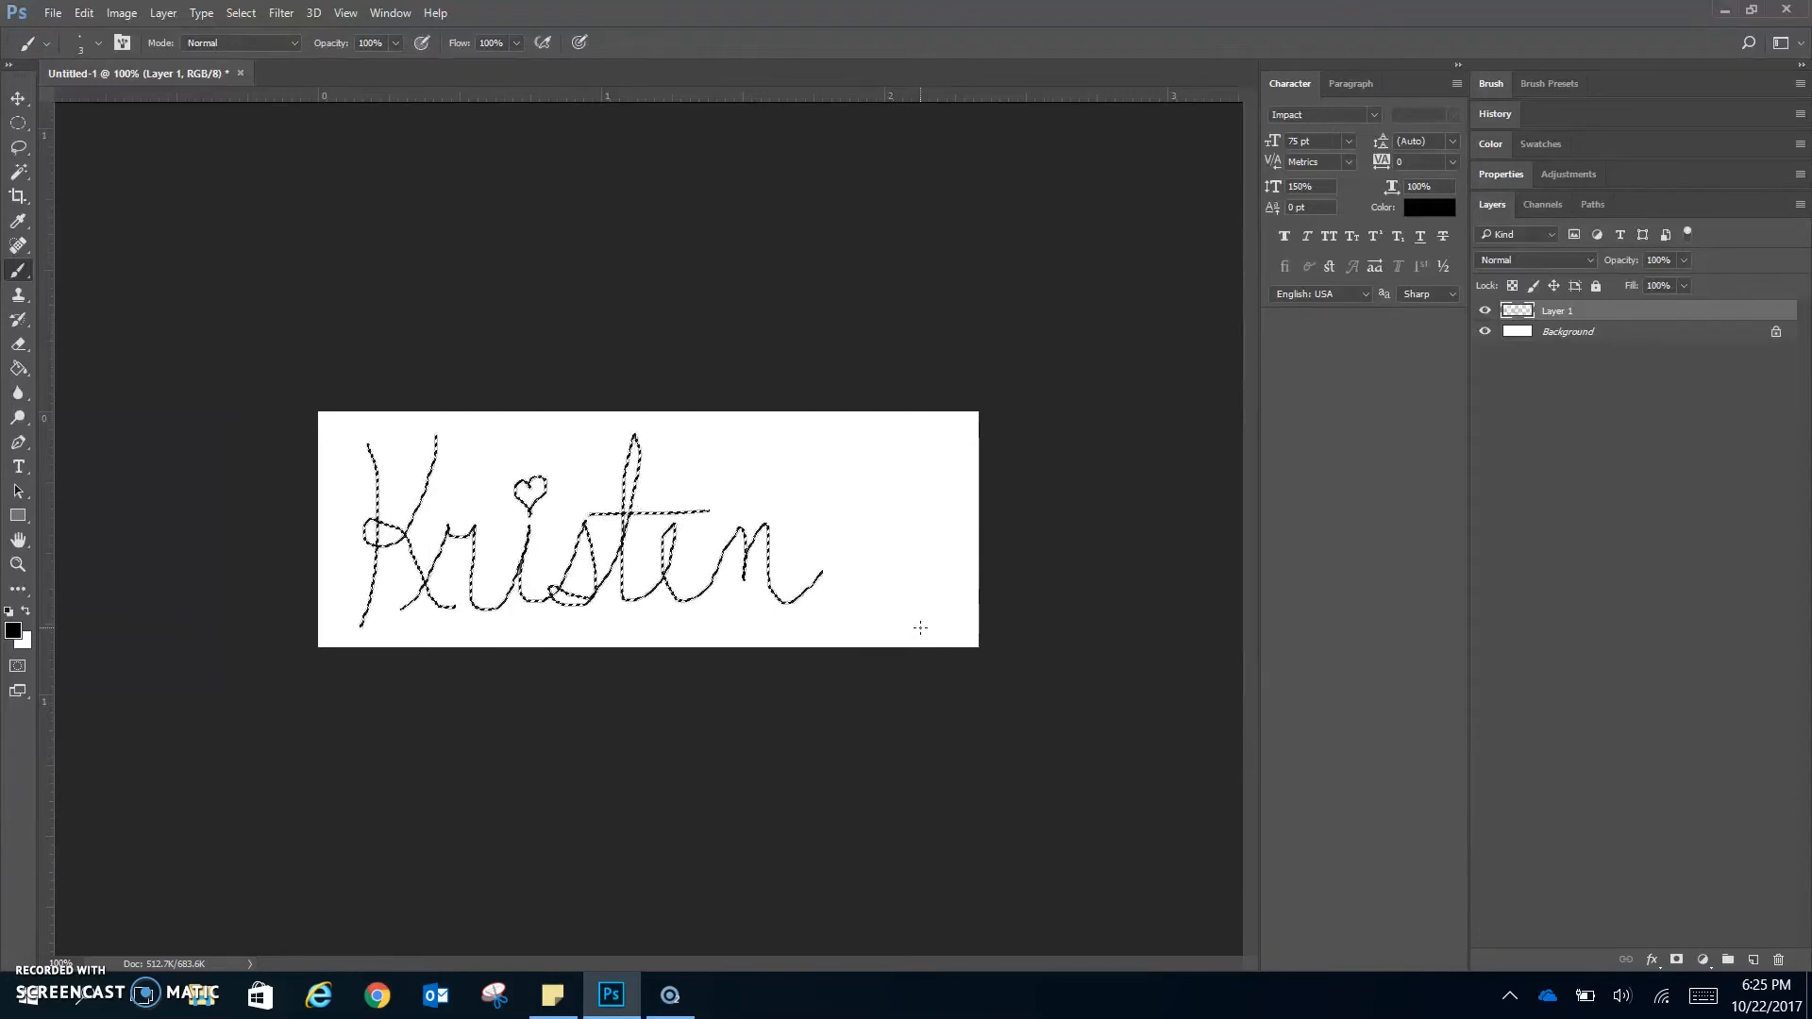
Fill the selected signature strokes with white at 100% opacity on a new layer, and deselect.
{"action": "left_click", "coordinate": [1753, 960]}
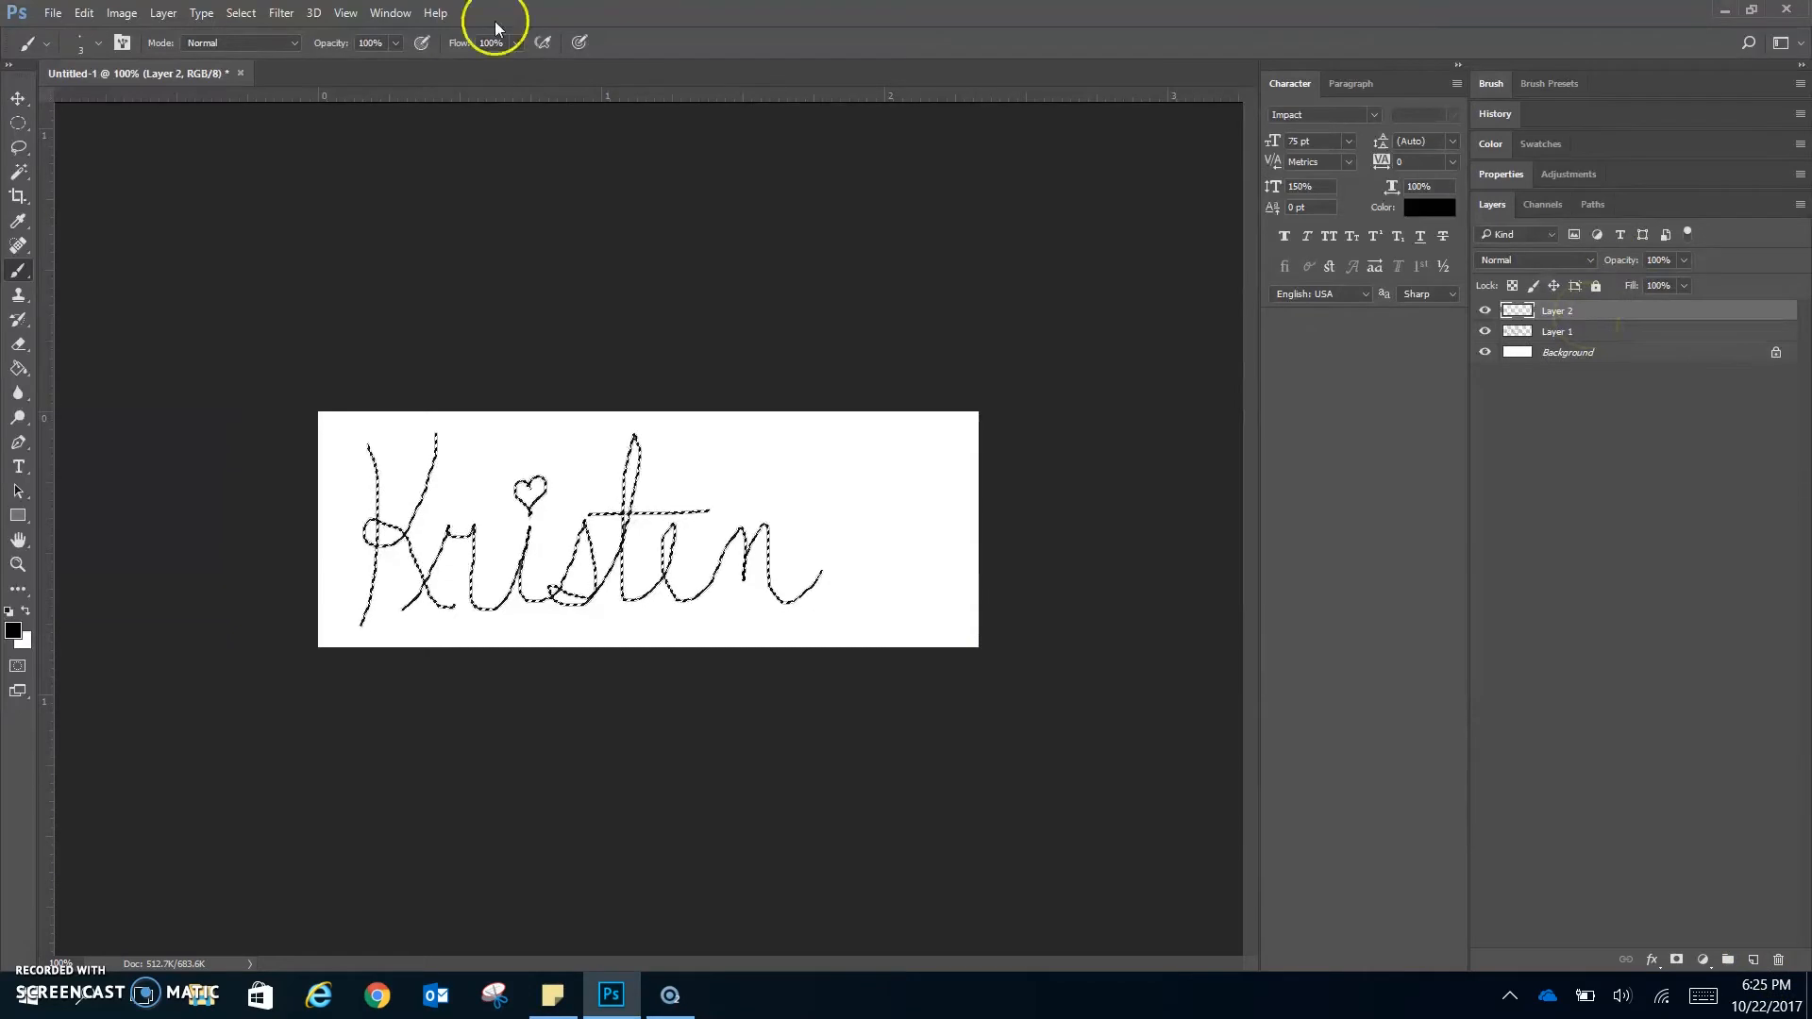
{"action": "left_click", "coordinate": [81, 17]}
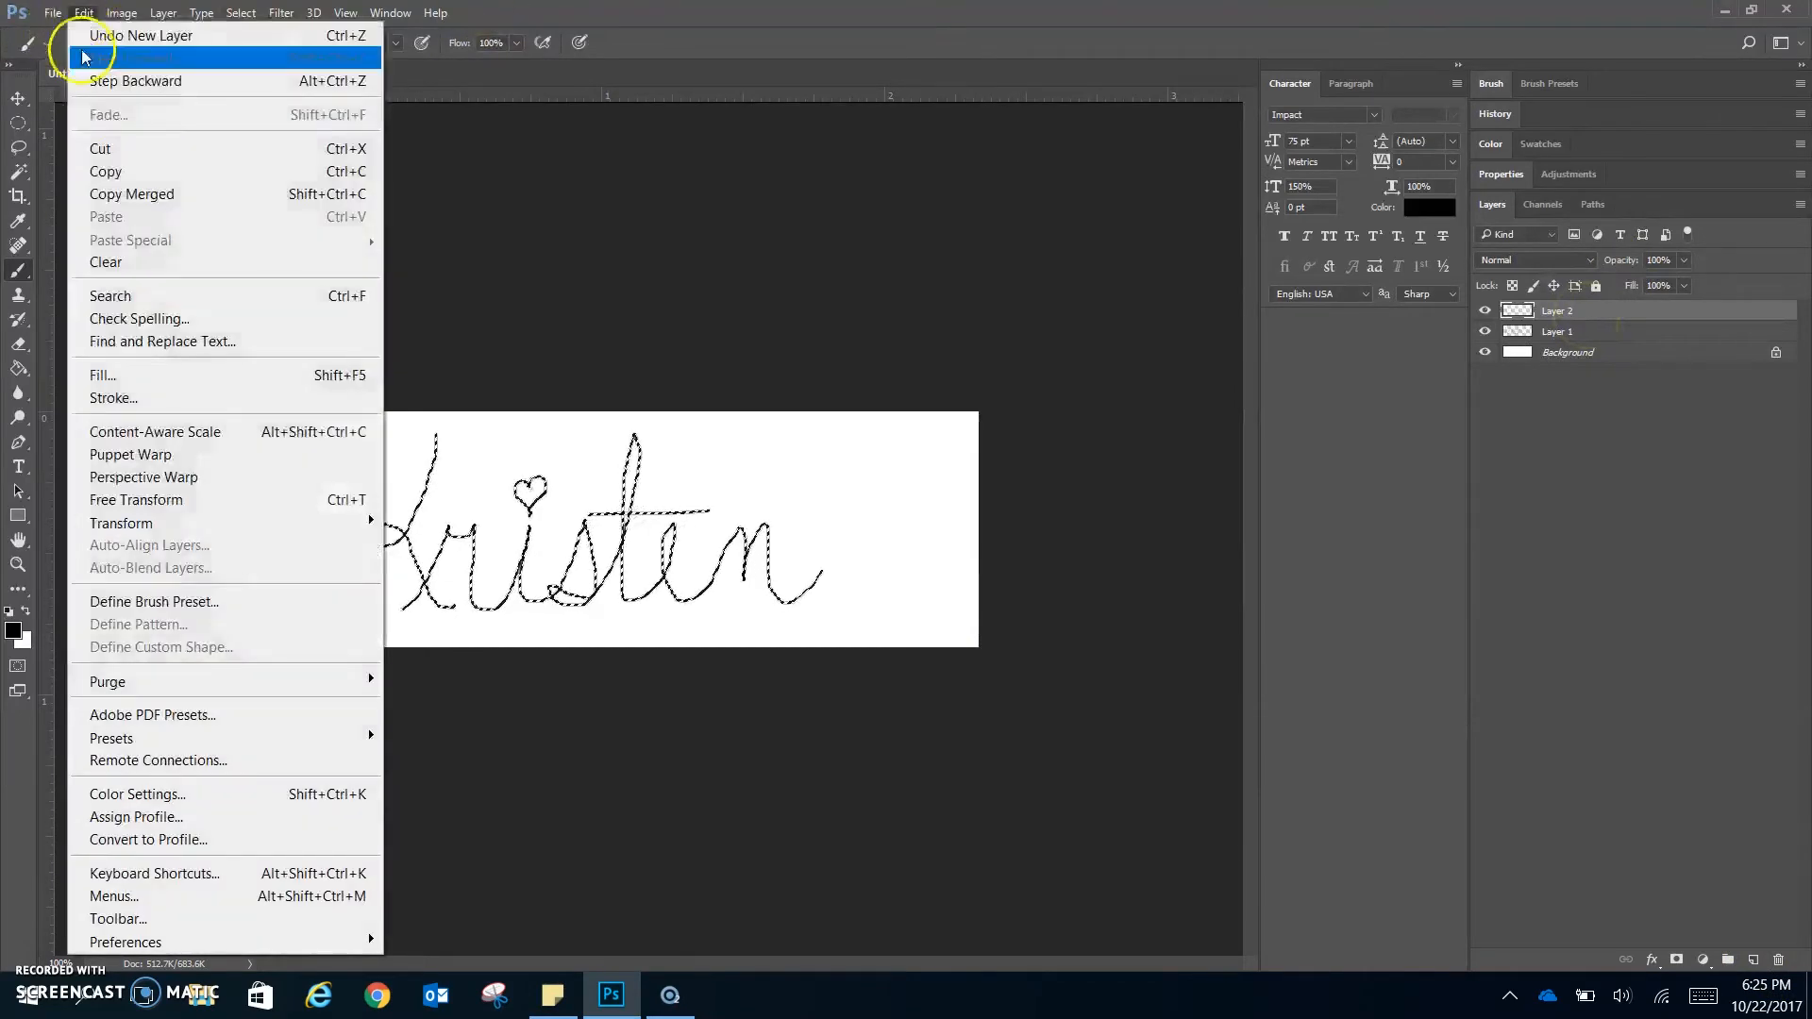
{"action": "left_click", "coordinate": [103, 376]}
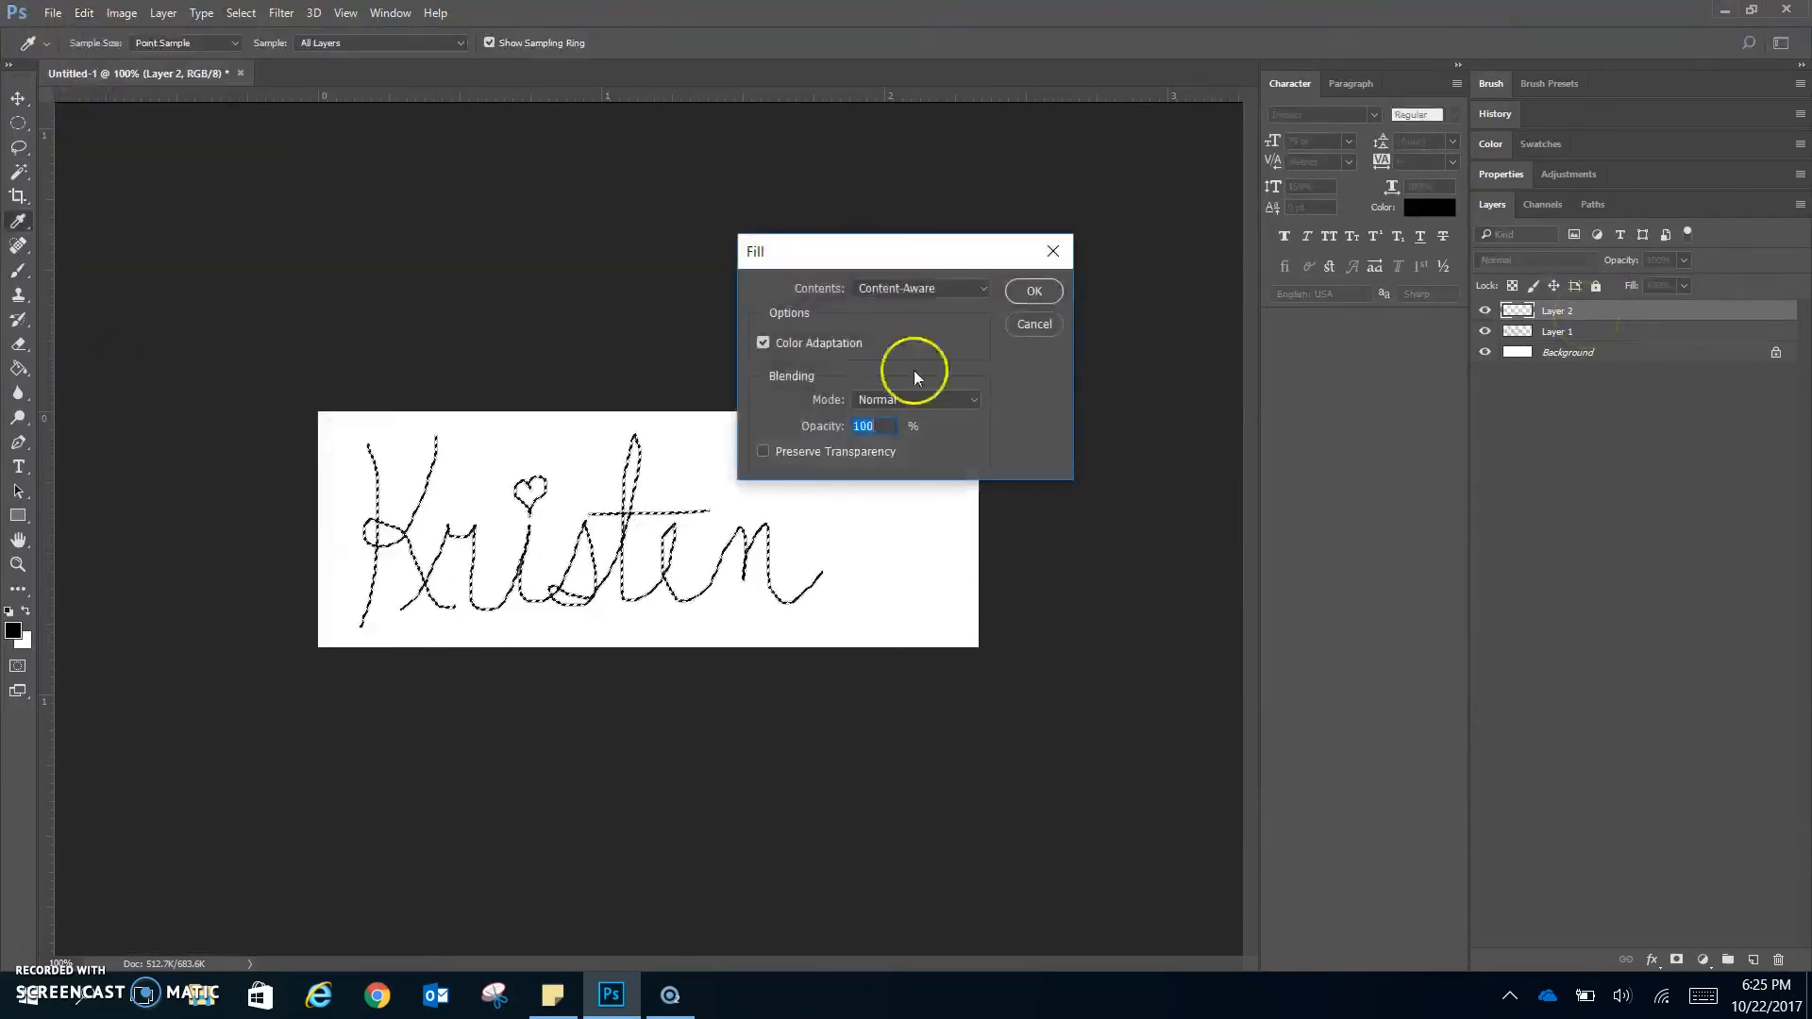
{"action": "left_click", "coordinate": [903, 290]}
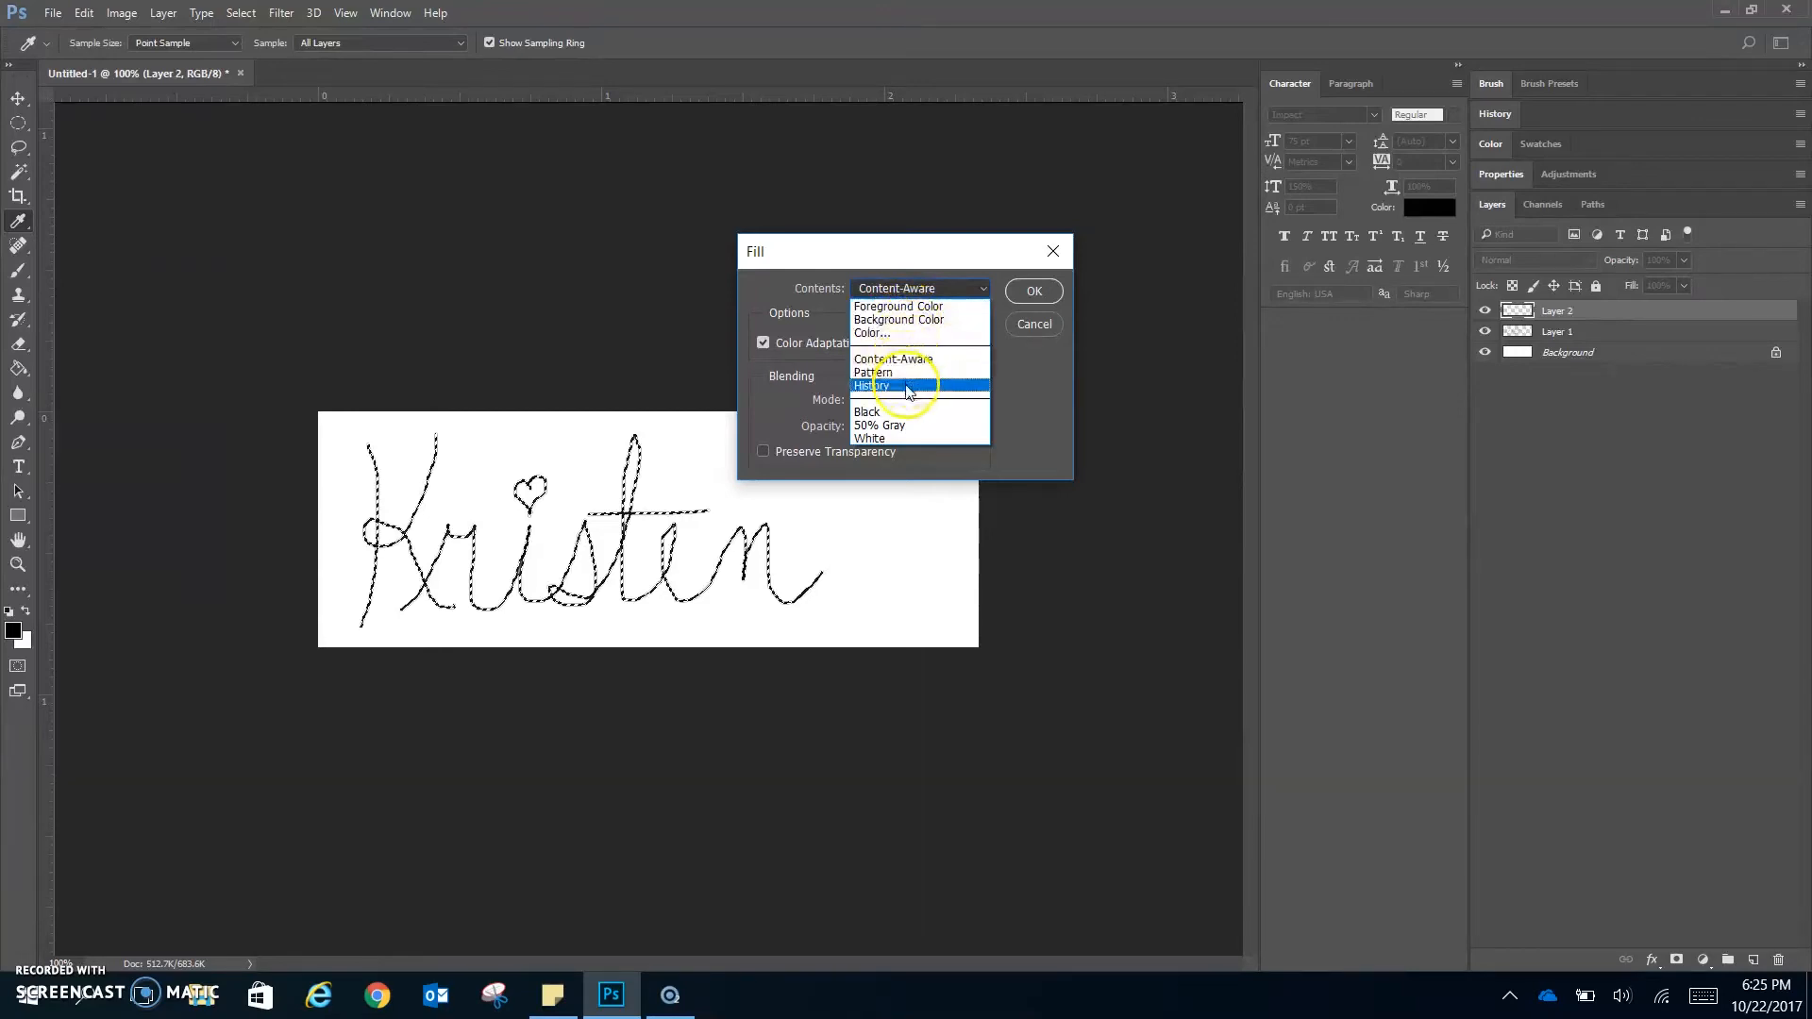
{"action": "left_click", "coordinate": [903, 438]}
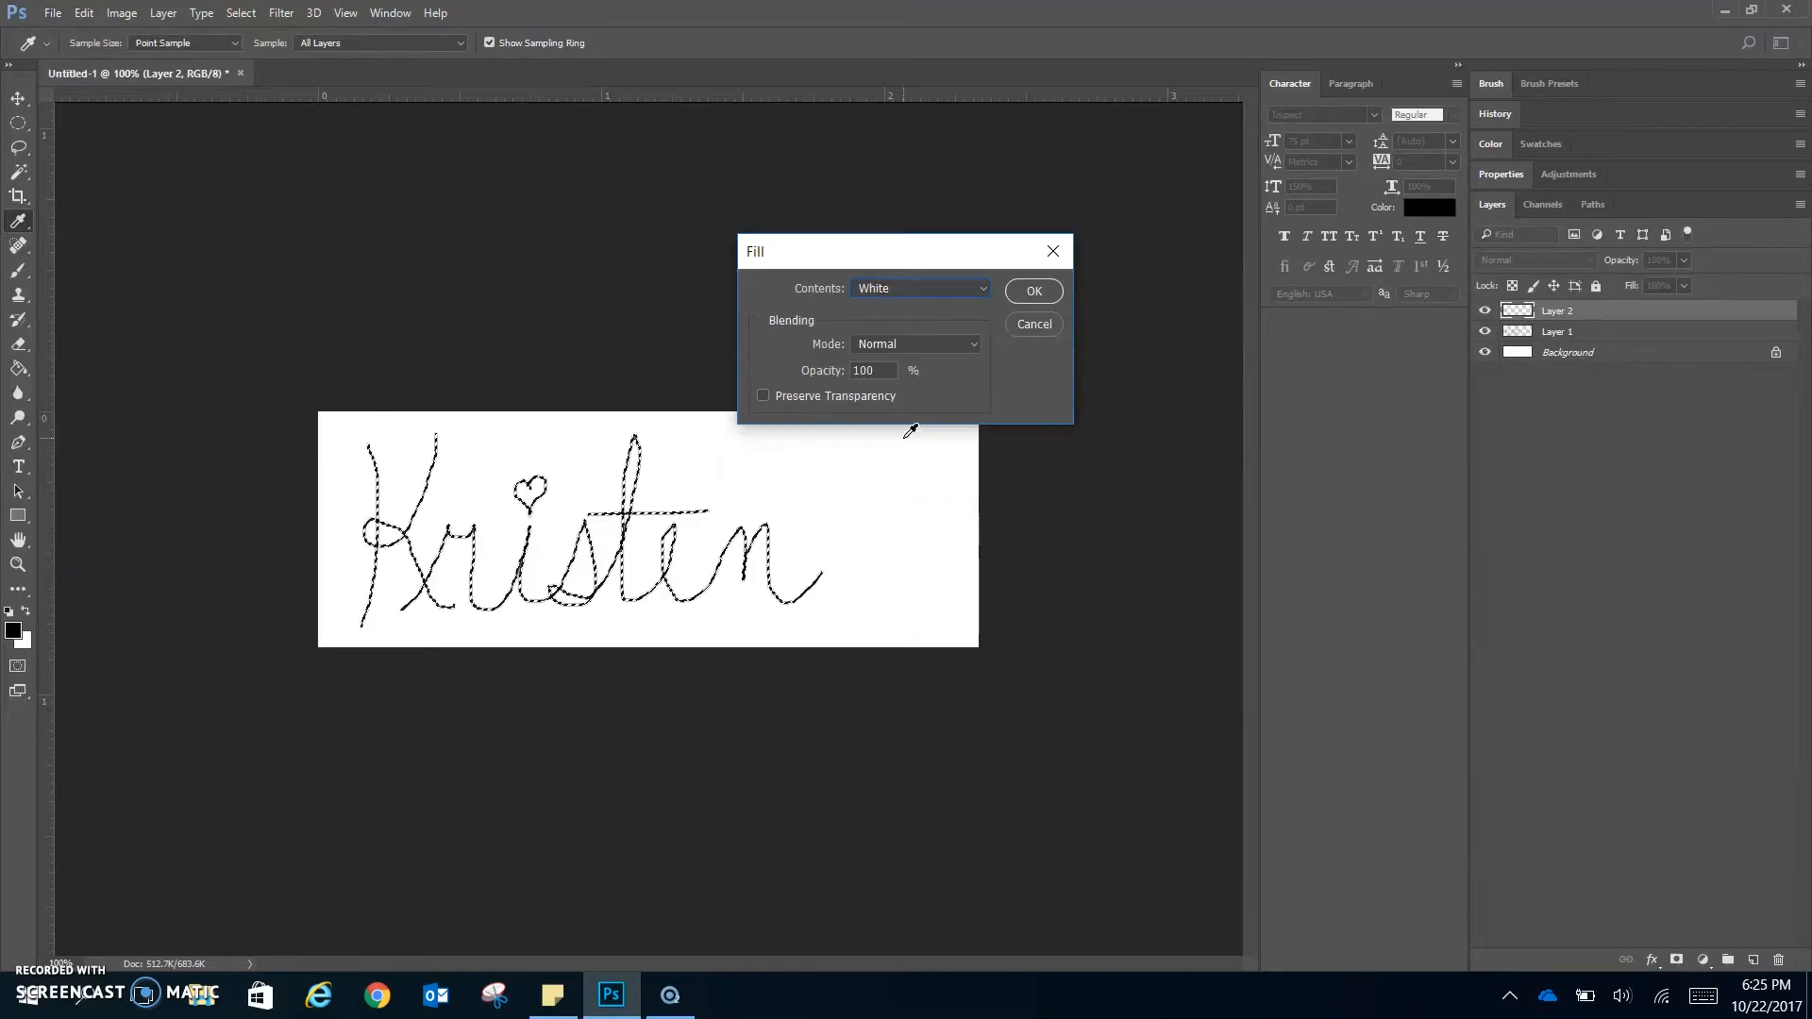
{"action": "left_click", "coordinate": [1035, 292]}
{"action": "key", "text": "b"}
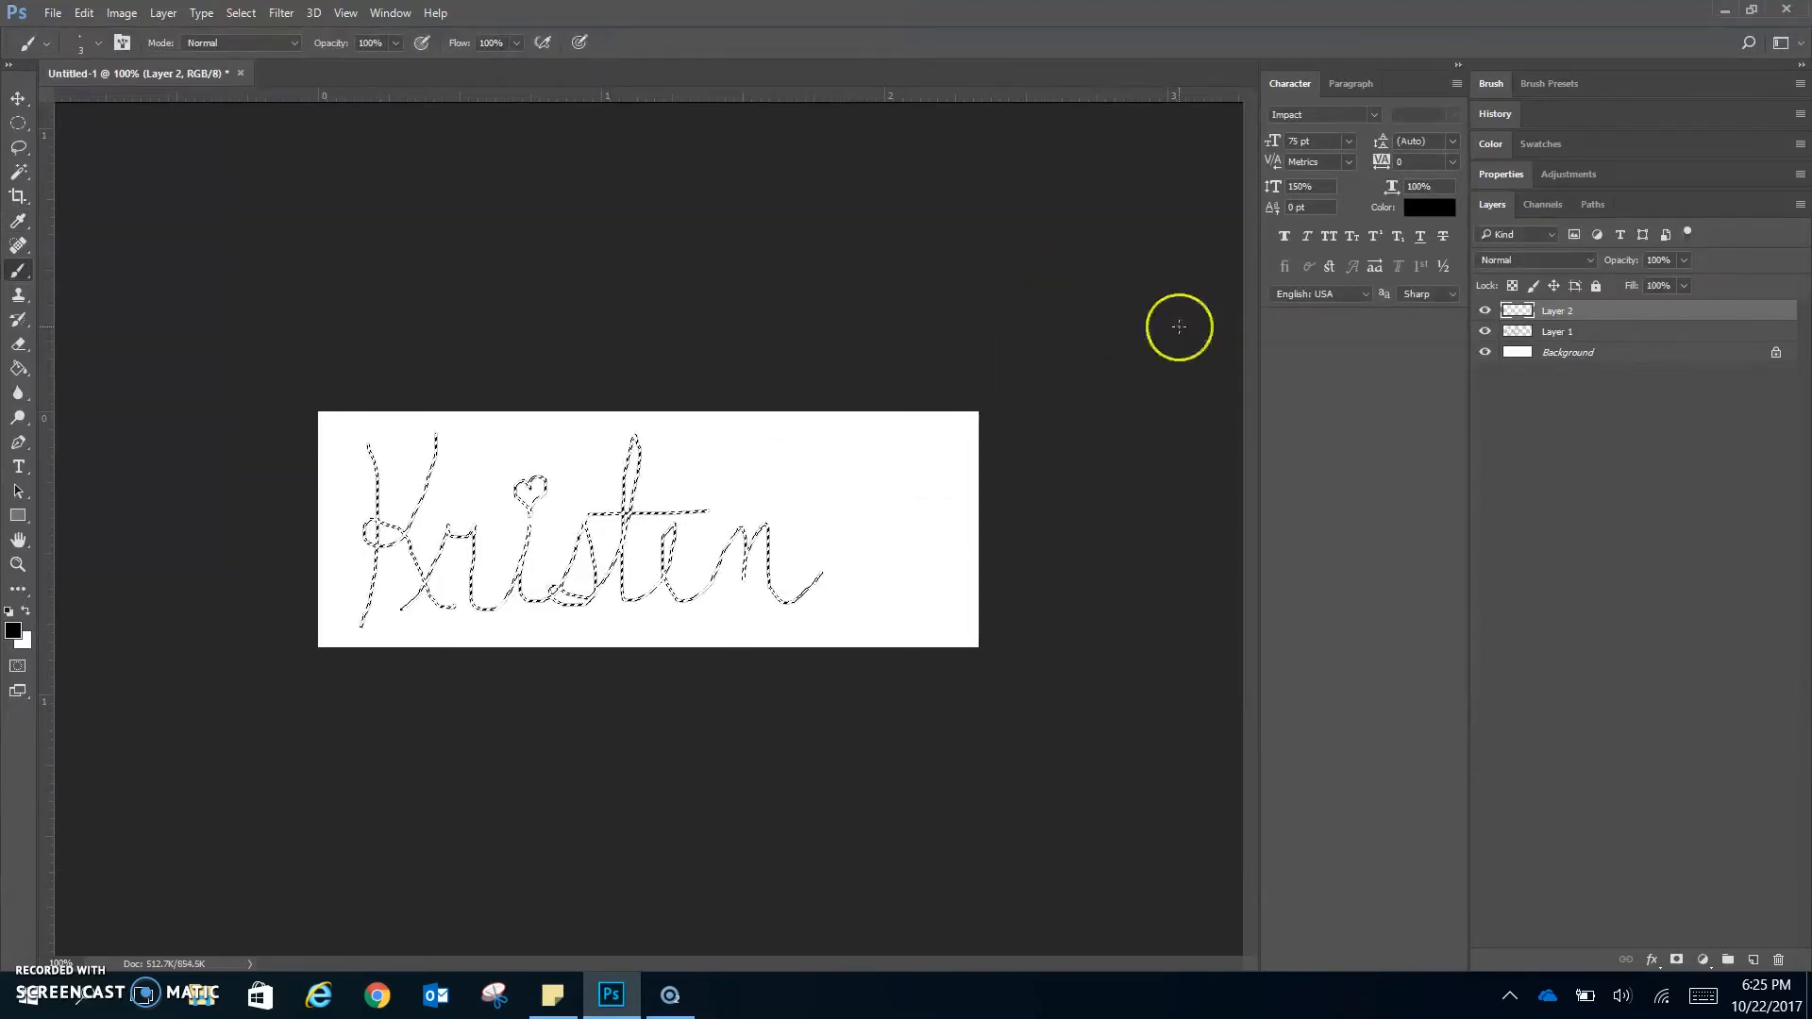
{"action": "key", "text": "ctrl+d"}
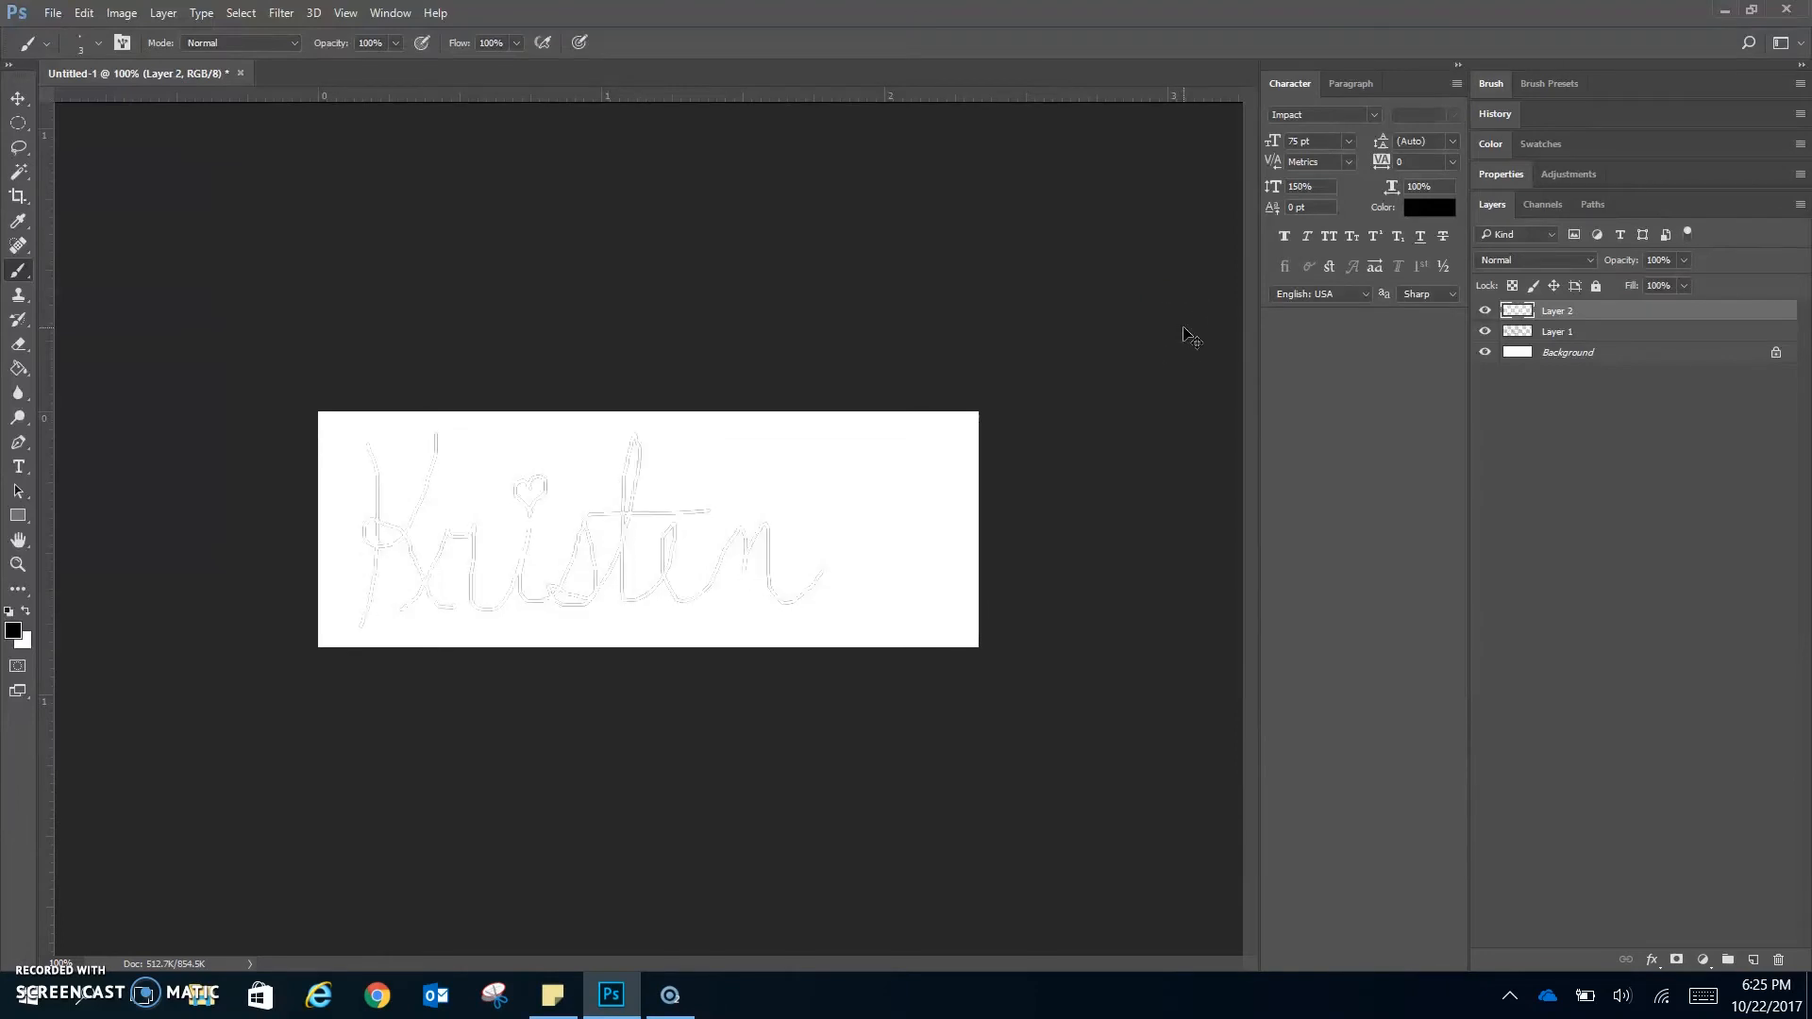
Hide the Background and Layer 1 to inspect the white signature on Layer 2, and show both layers again.
{"action": "left_click", "coordinate": [1486, 355]}
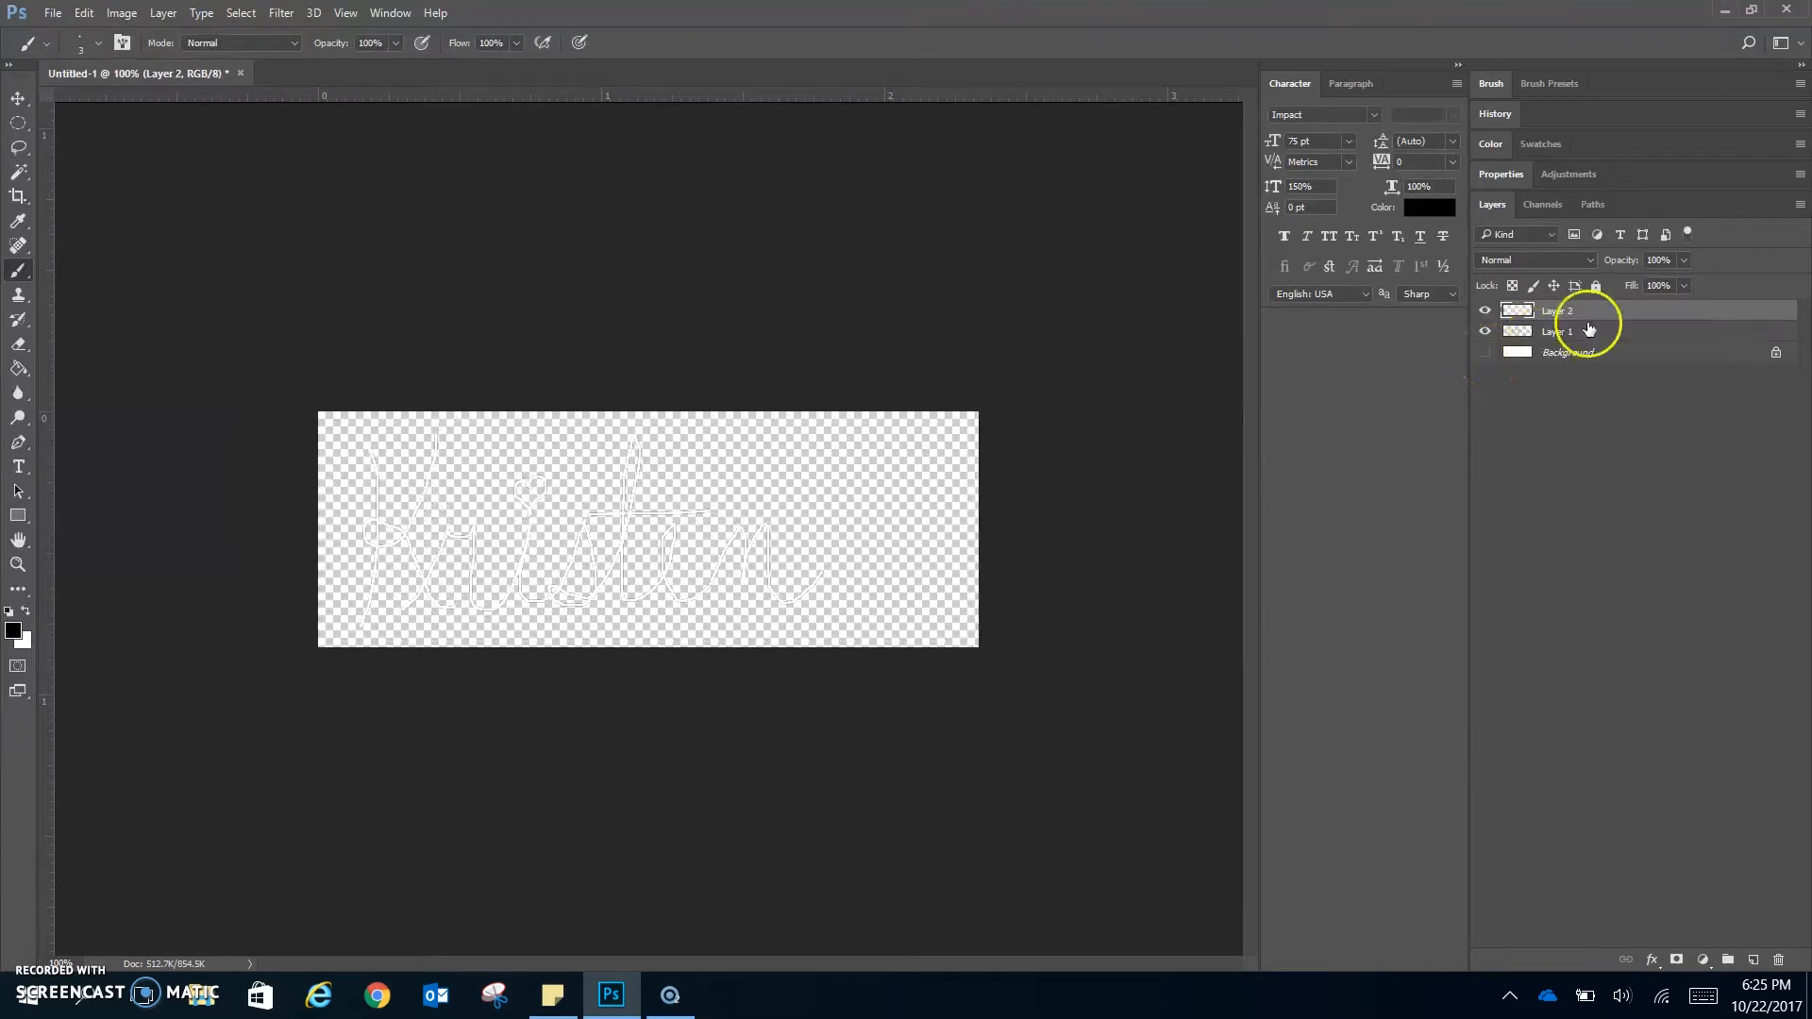
{"action": "left_click", "coordinate": [1508, 334]}
{"action": "left_click", "coordinate": [1485, 332]}
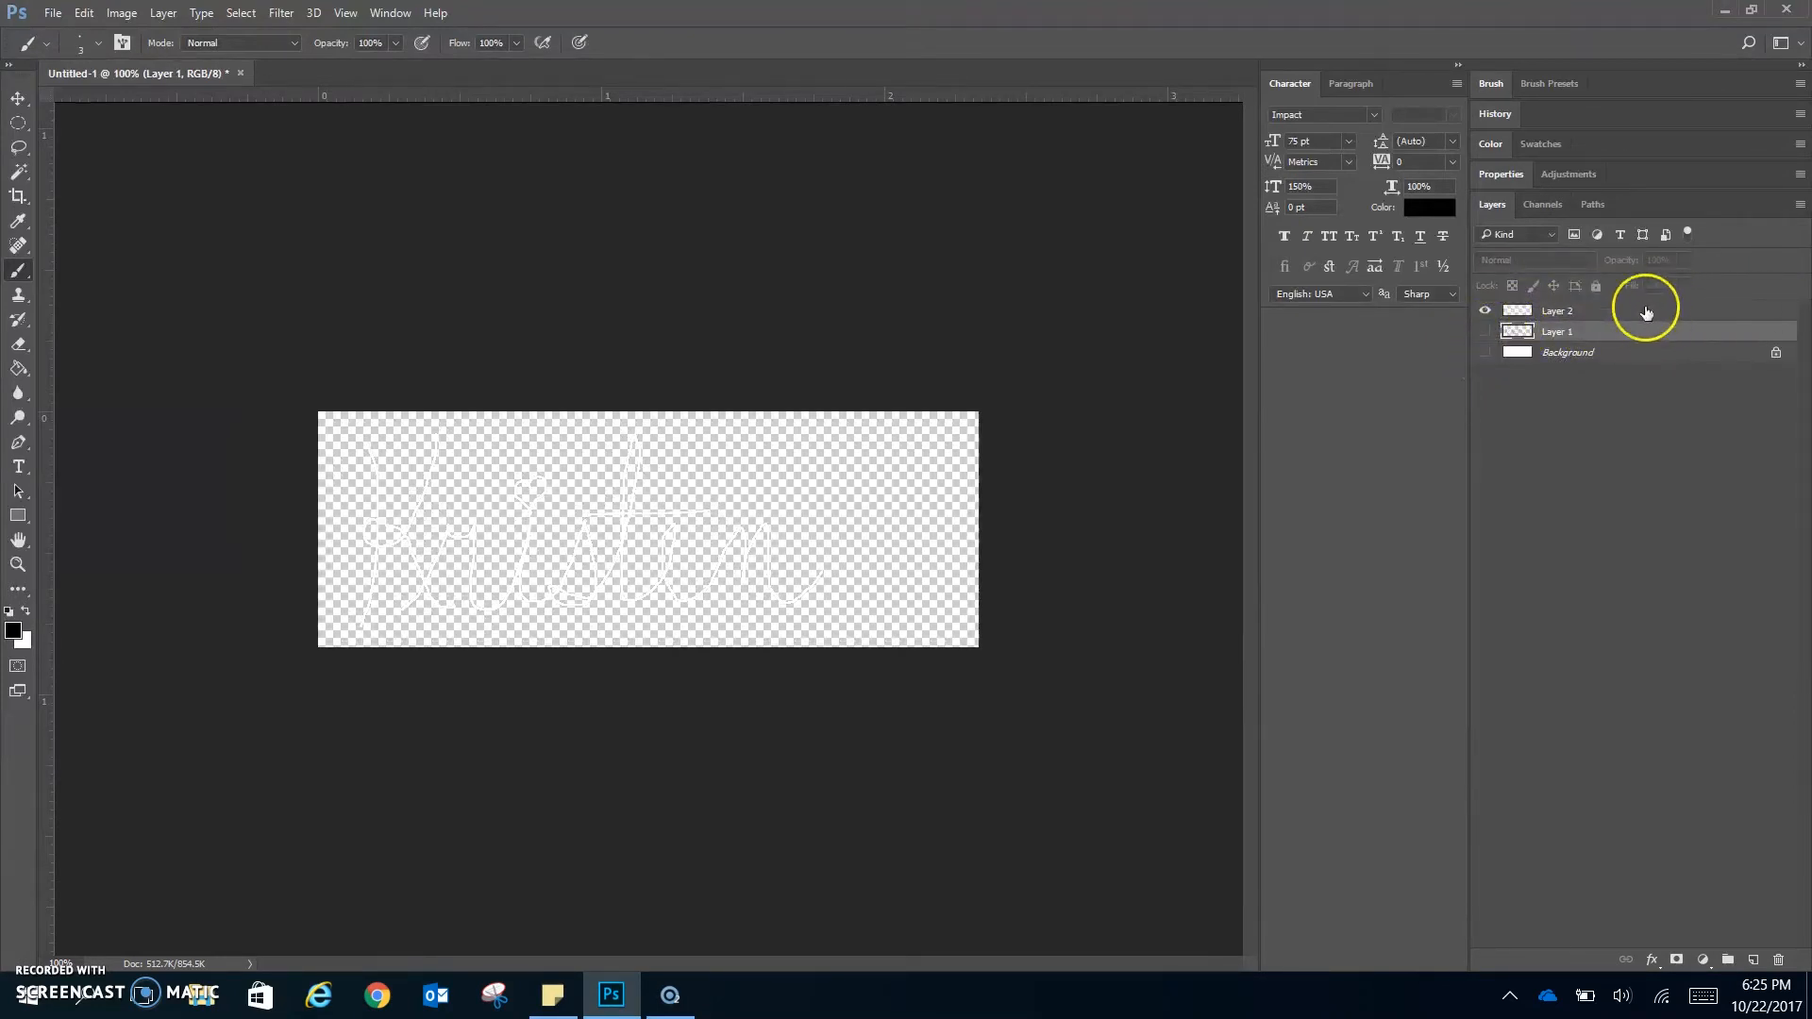
{"action": "left_click", "coordinate": [1612, 311]}
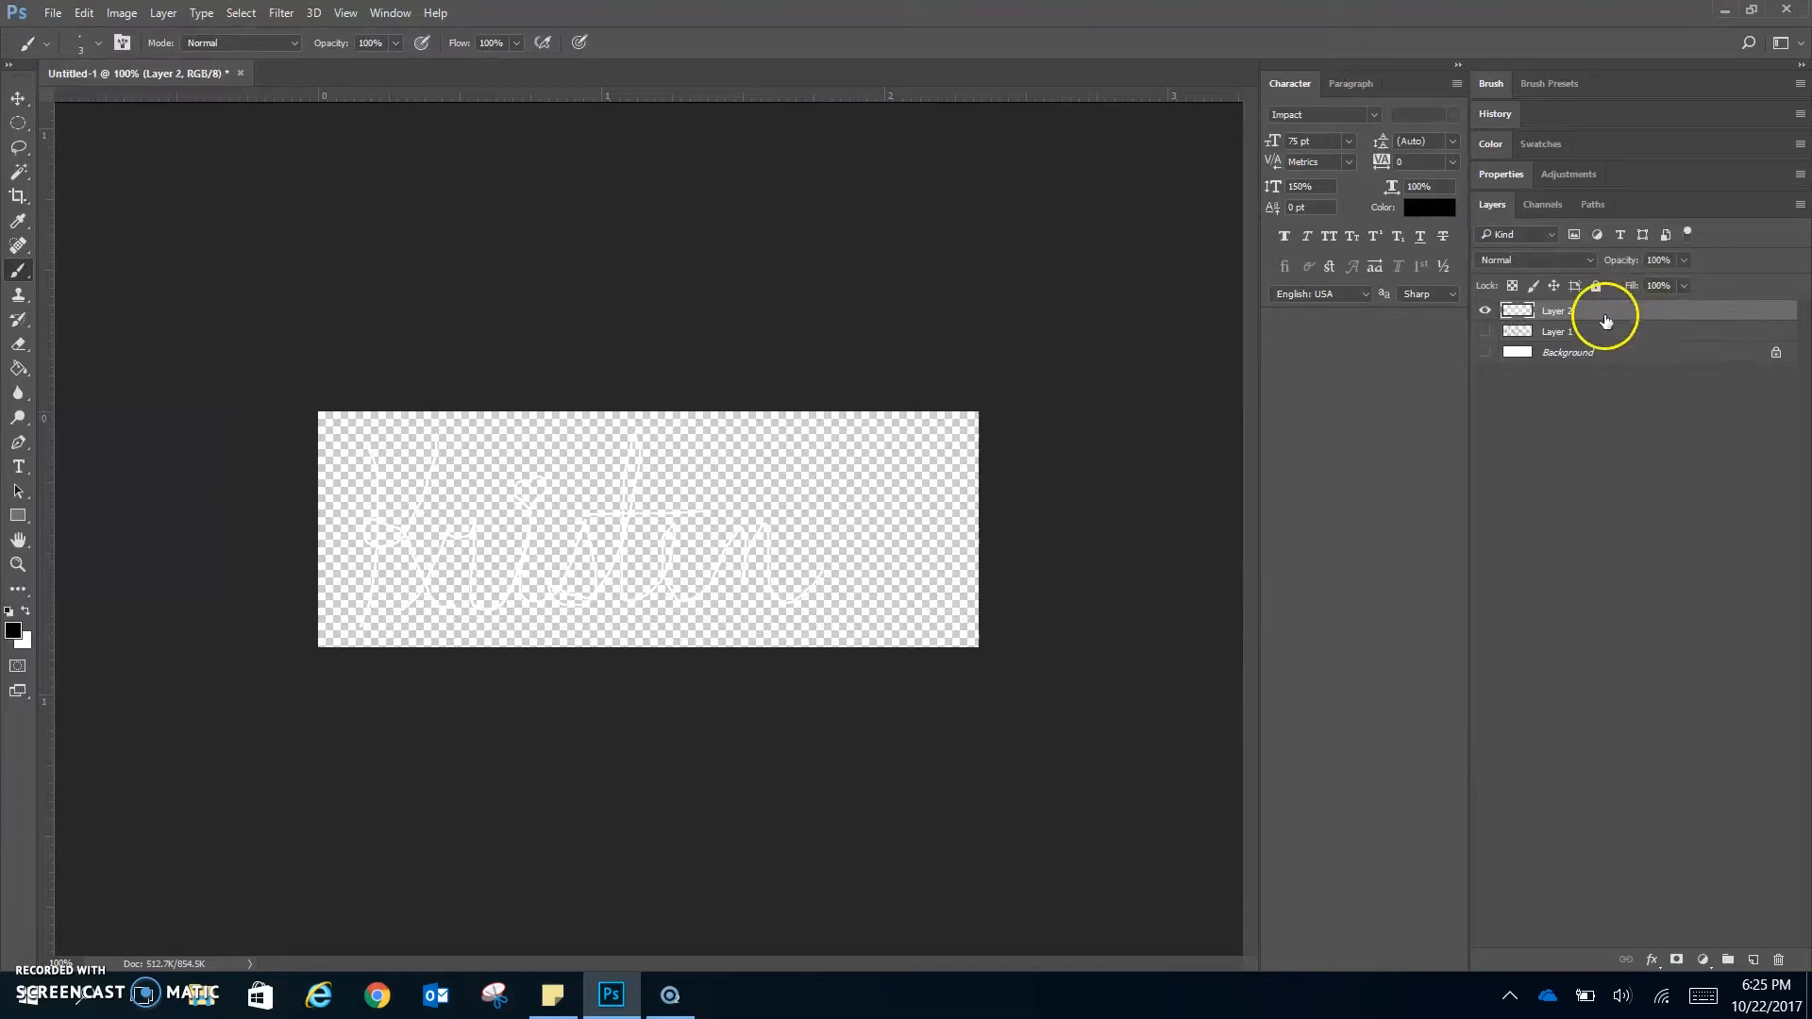
{"action": "left_click", "coordinate": [1484, 352]}
{"action": "left_click", "coordinate": [1484, 331]}
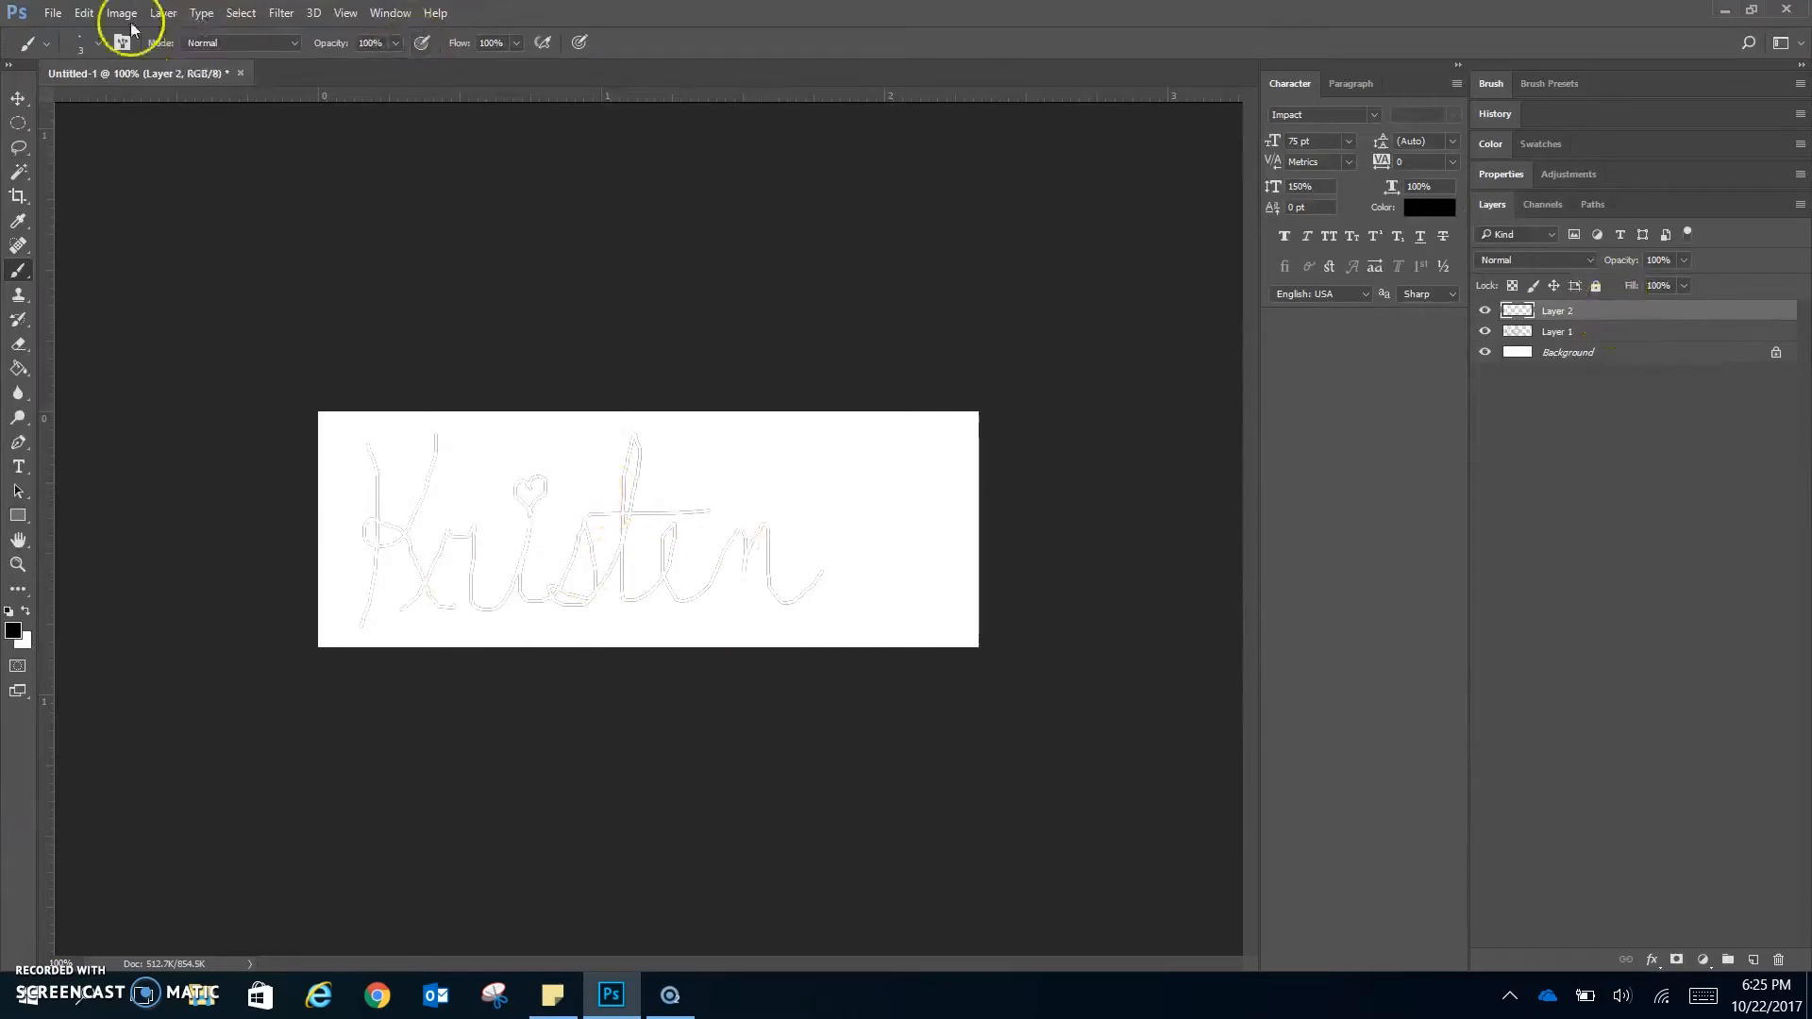
Save the document as a Photoshop file named signature, with layers kept and maximum compatibility.
{"action": "left_click", "coordinate": [51, 13]}
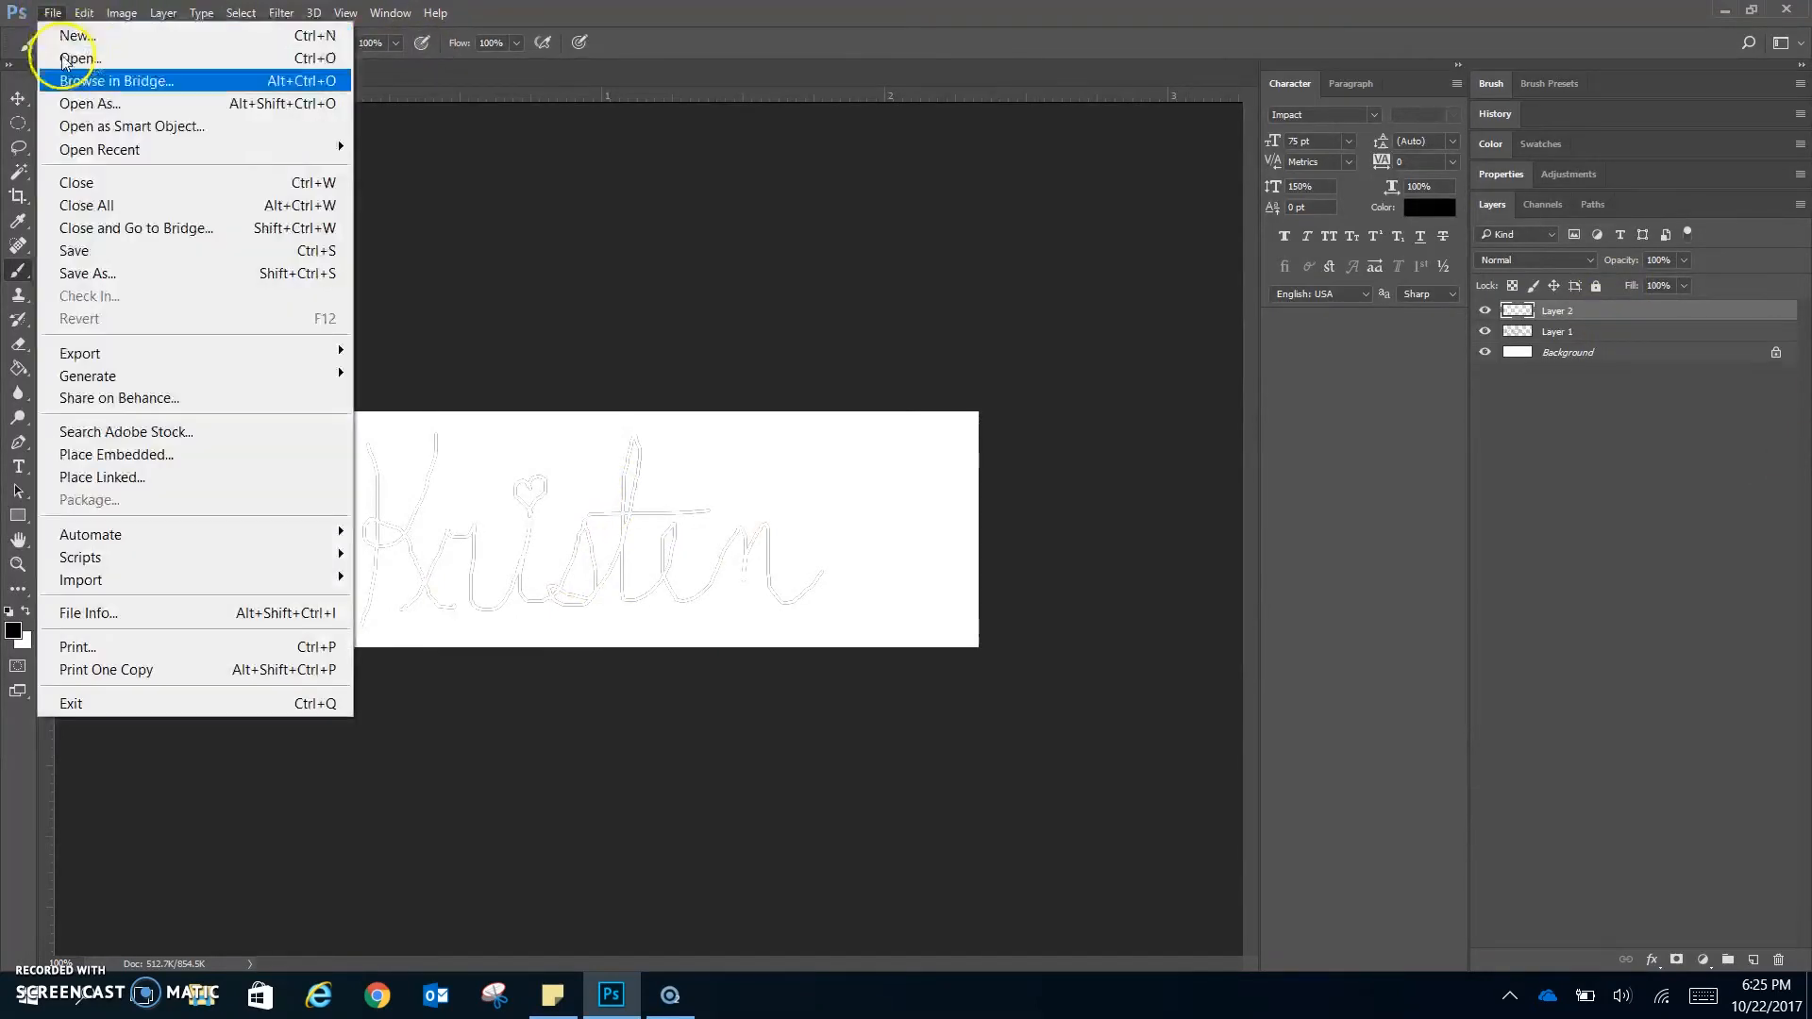
{"action": "left_click", "coordinate": [101, 276]}
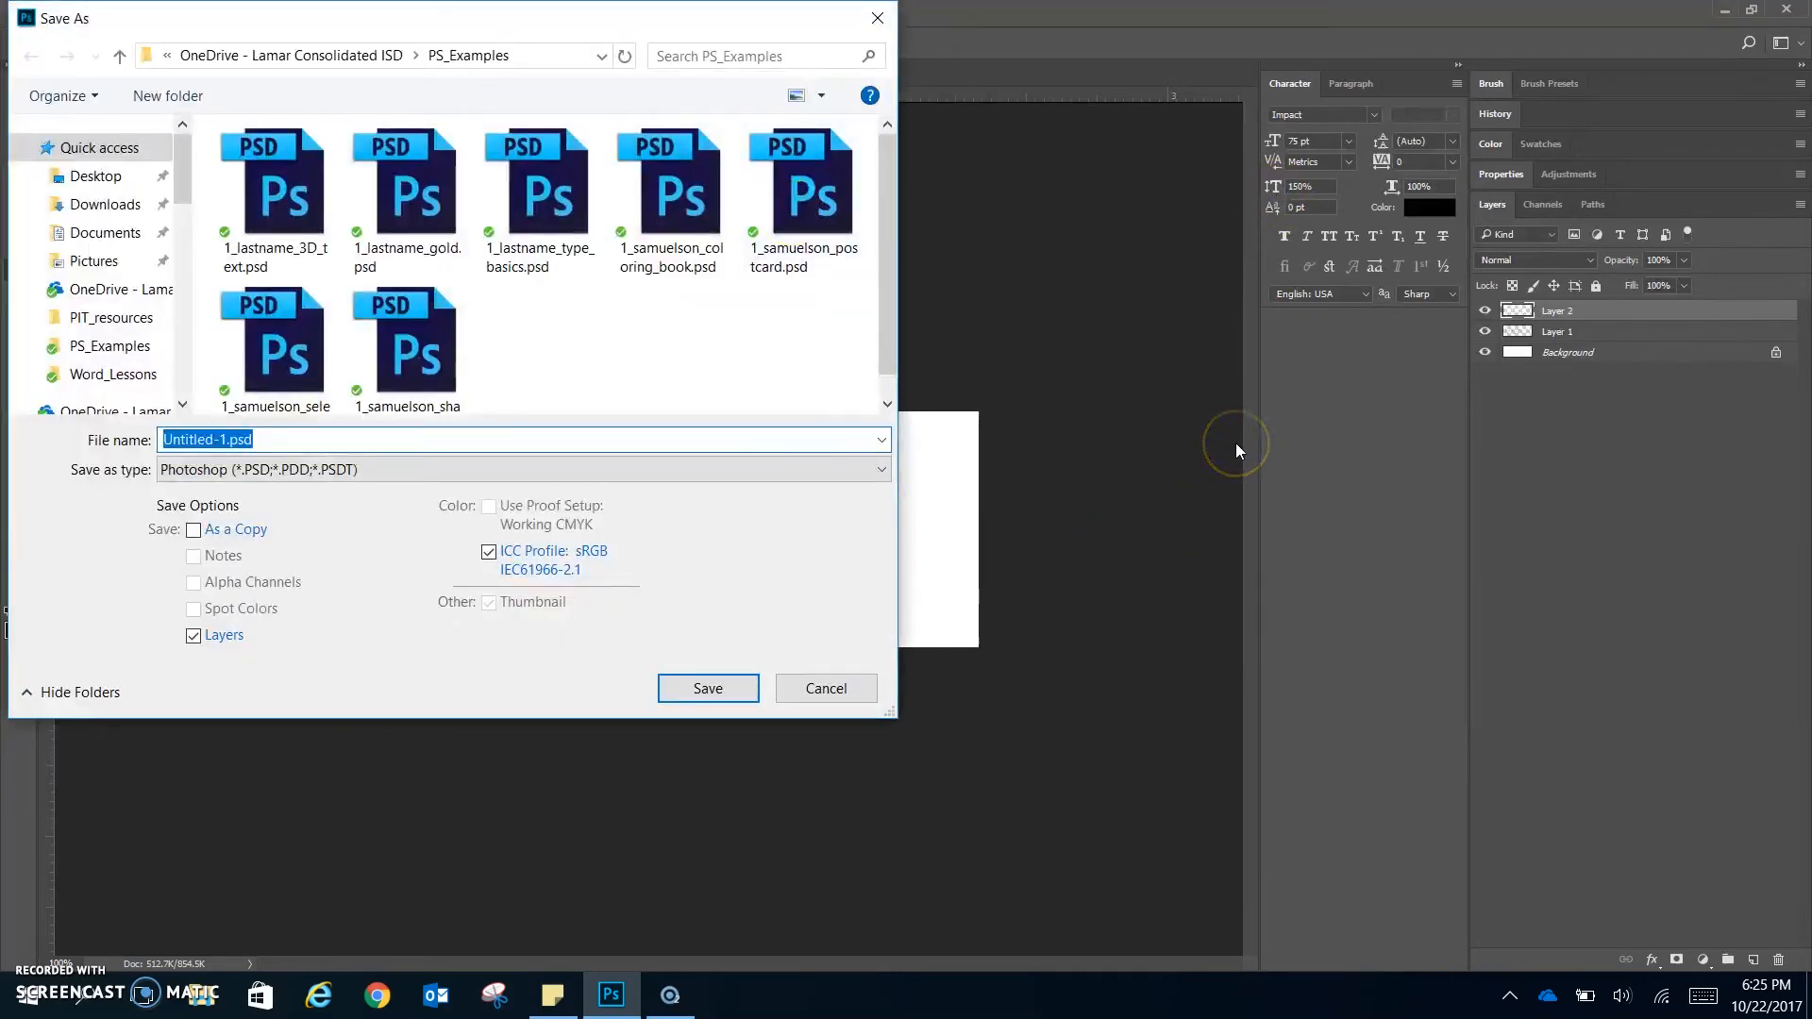
{"action": "type", "text": "signature"}
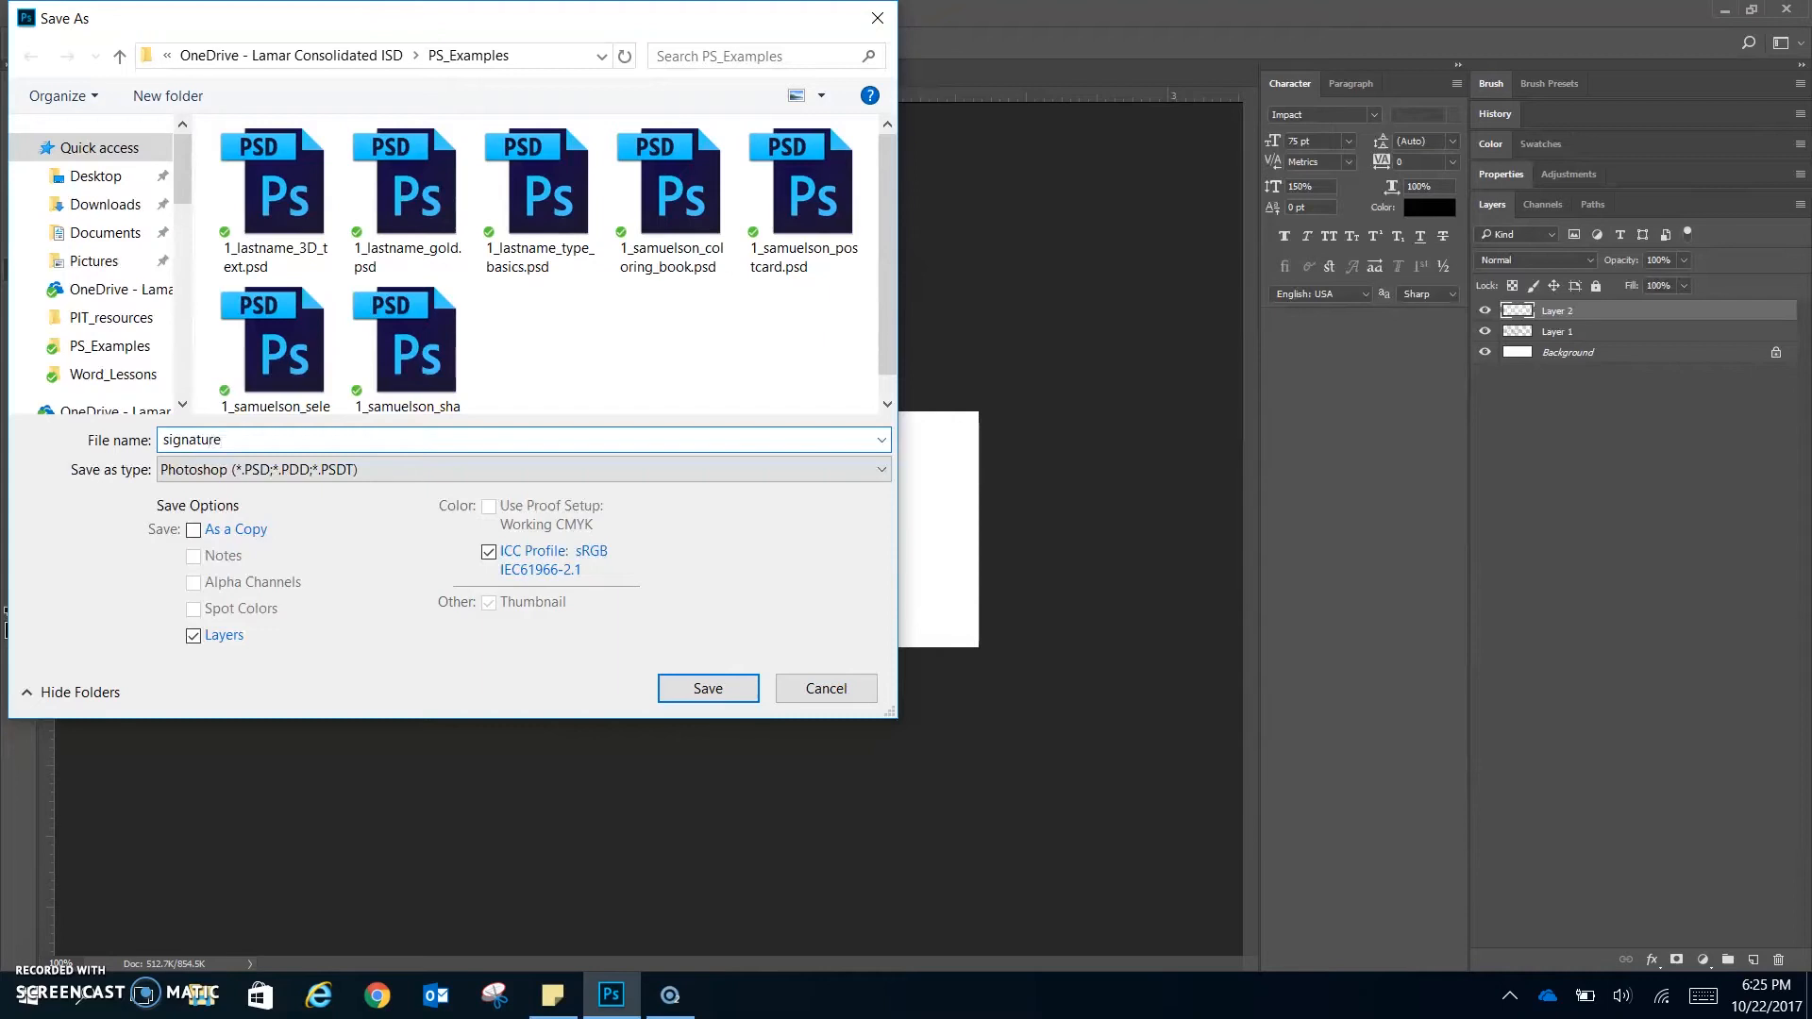
{"action": "key", "text": "Return"}
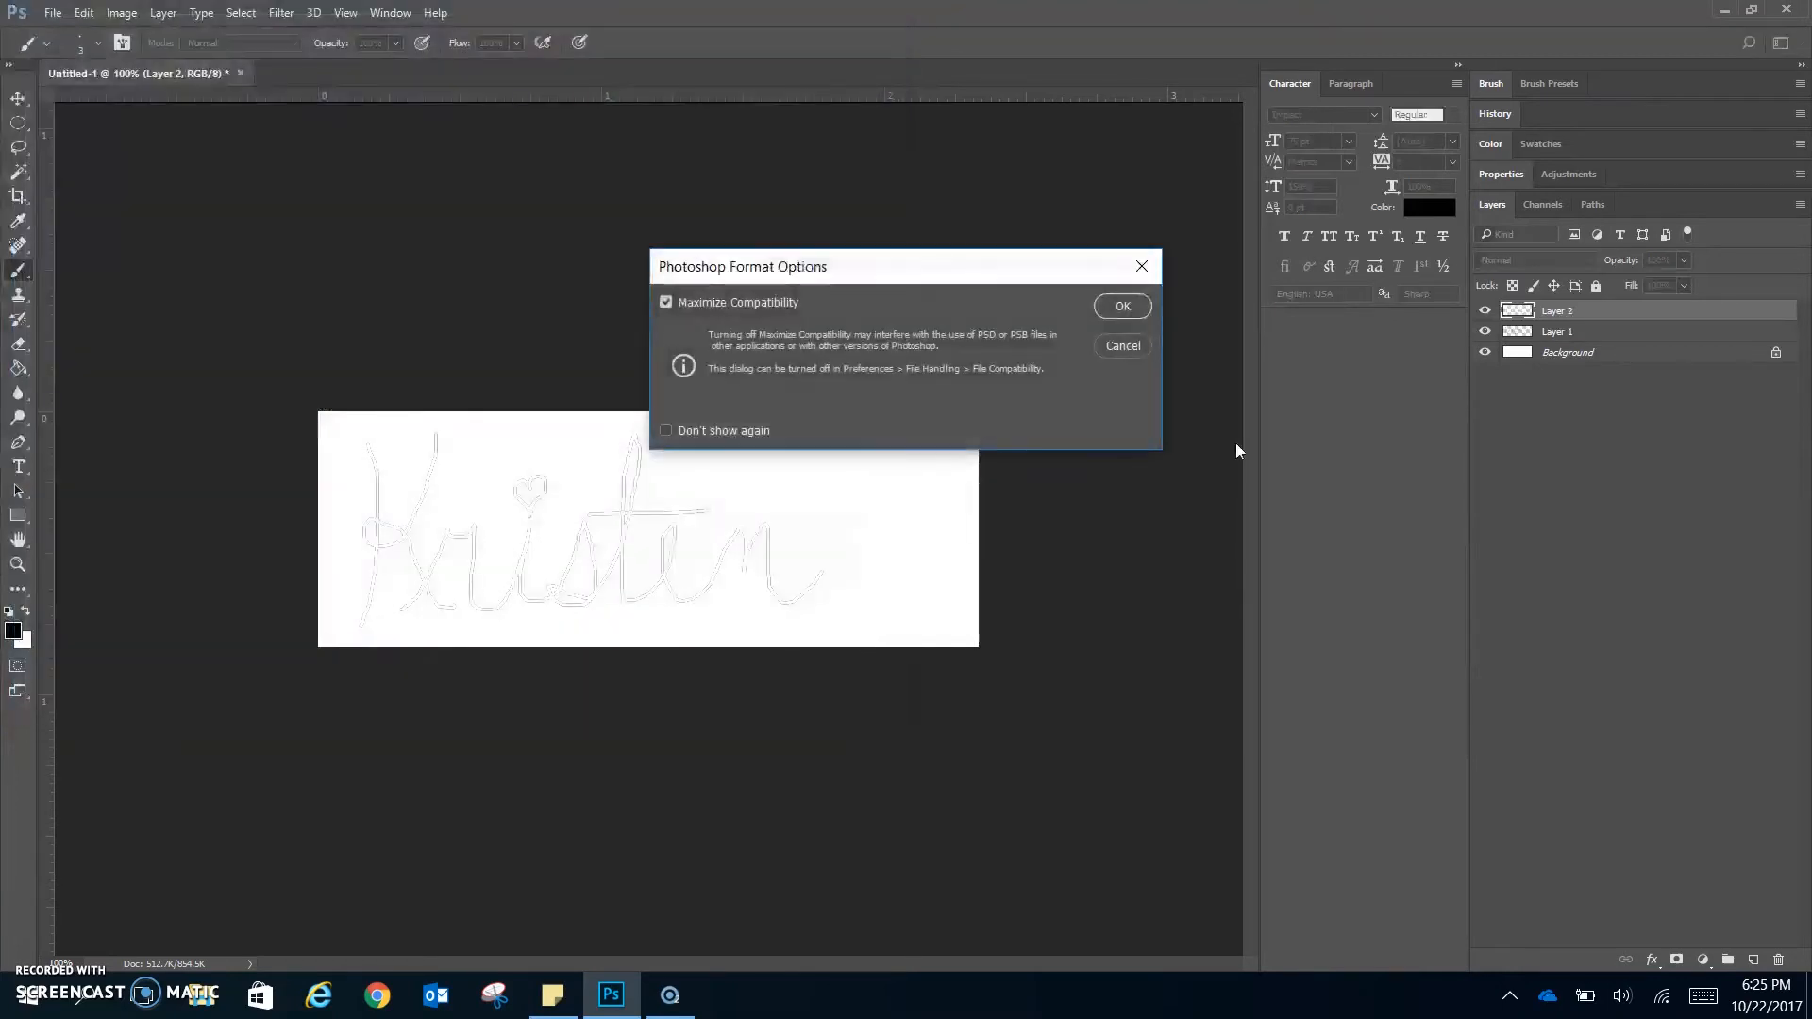
{"action": "key", "text": "Return"}
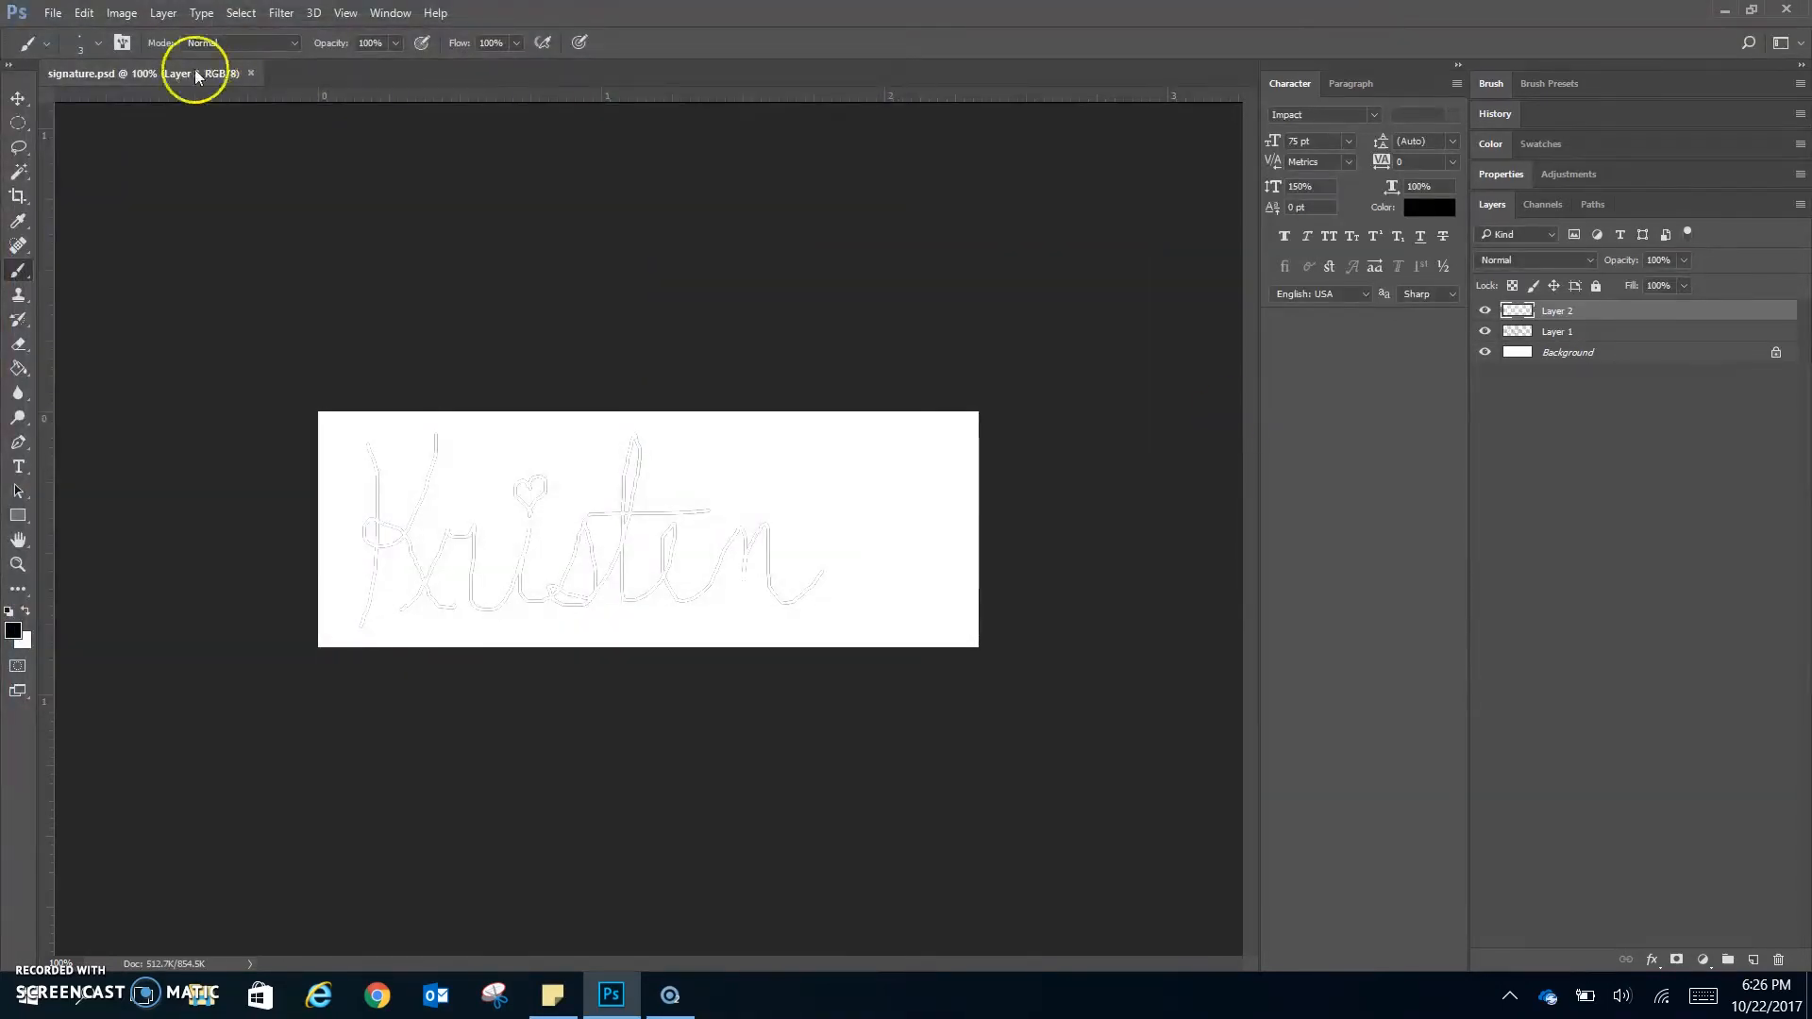
Create a new 870 x 870 pixel RGB document at 300 pixels/inch with a black background.
{"action": "left_click", "coordinate": [52, 13]}
{"action": "left_click", "coordinate": [782, 268]}
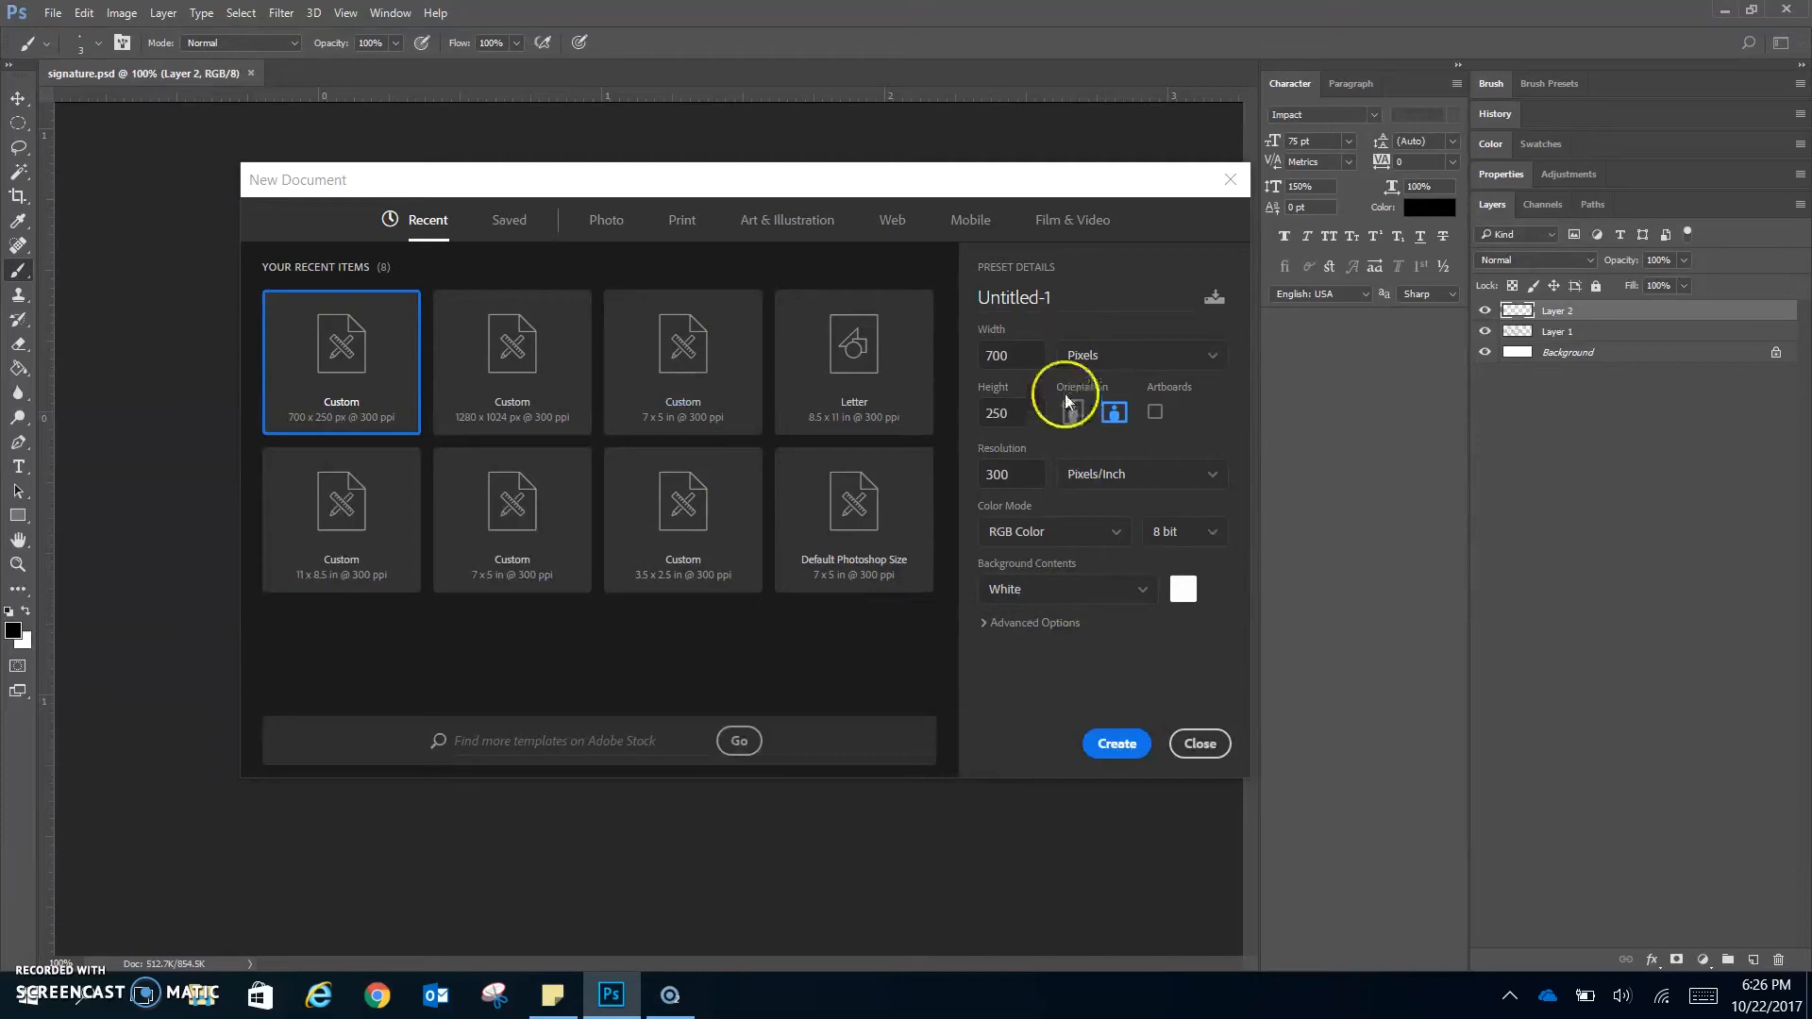
{"action": "left_click", "coordinate": [1025, 353]}
{"action": "left_click_drag", "start_coordinate": [1025, 353], "coordinate": [818, 360]}
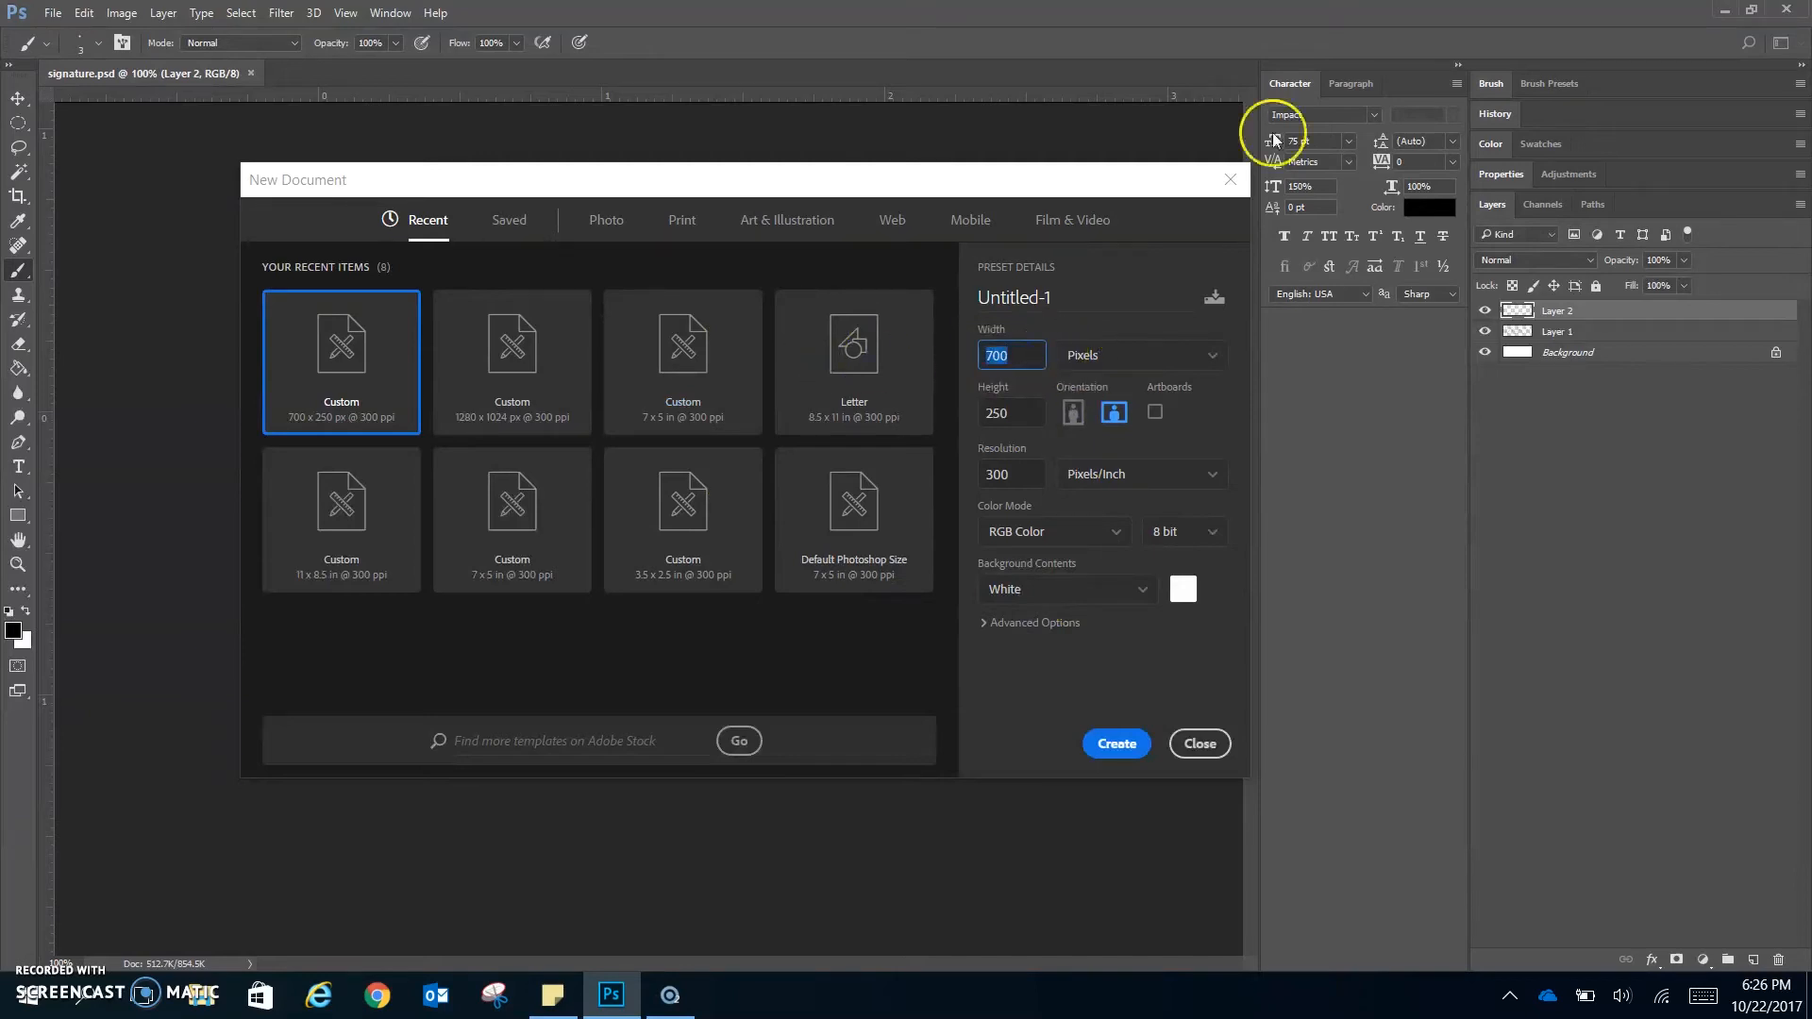
{"action": "type", "text": "87"}
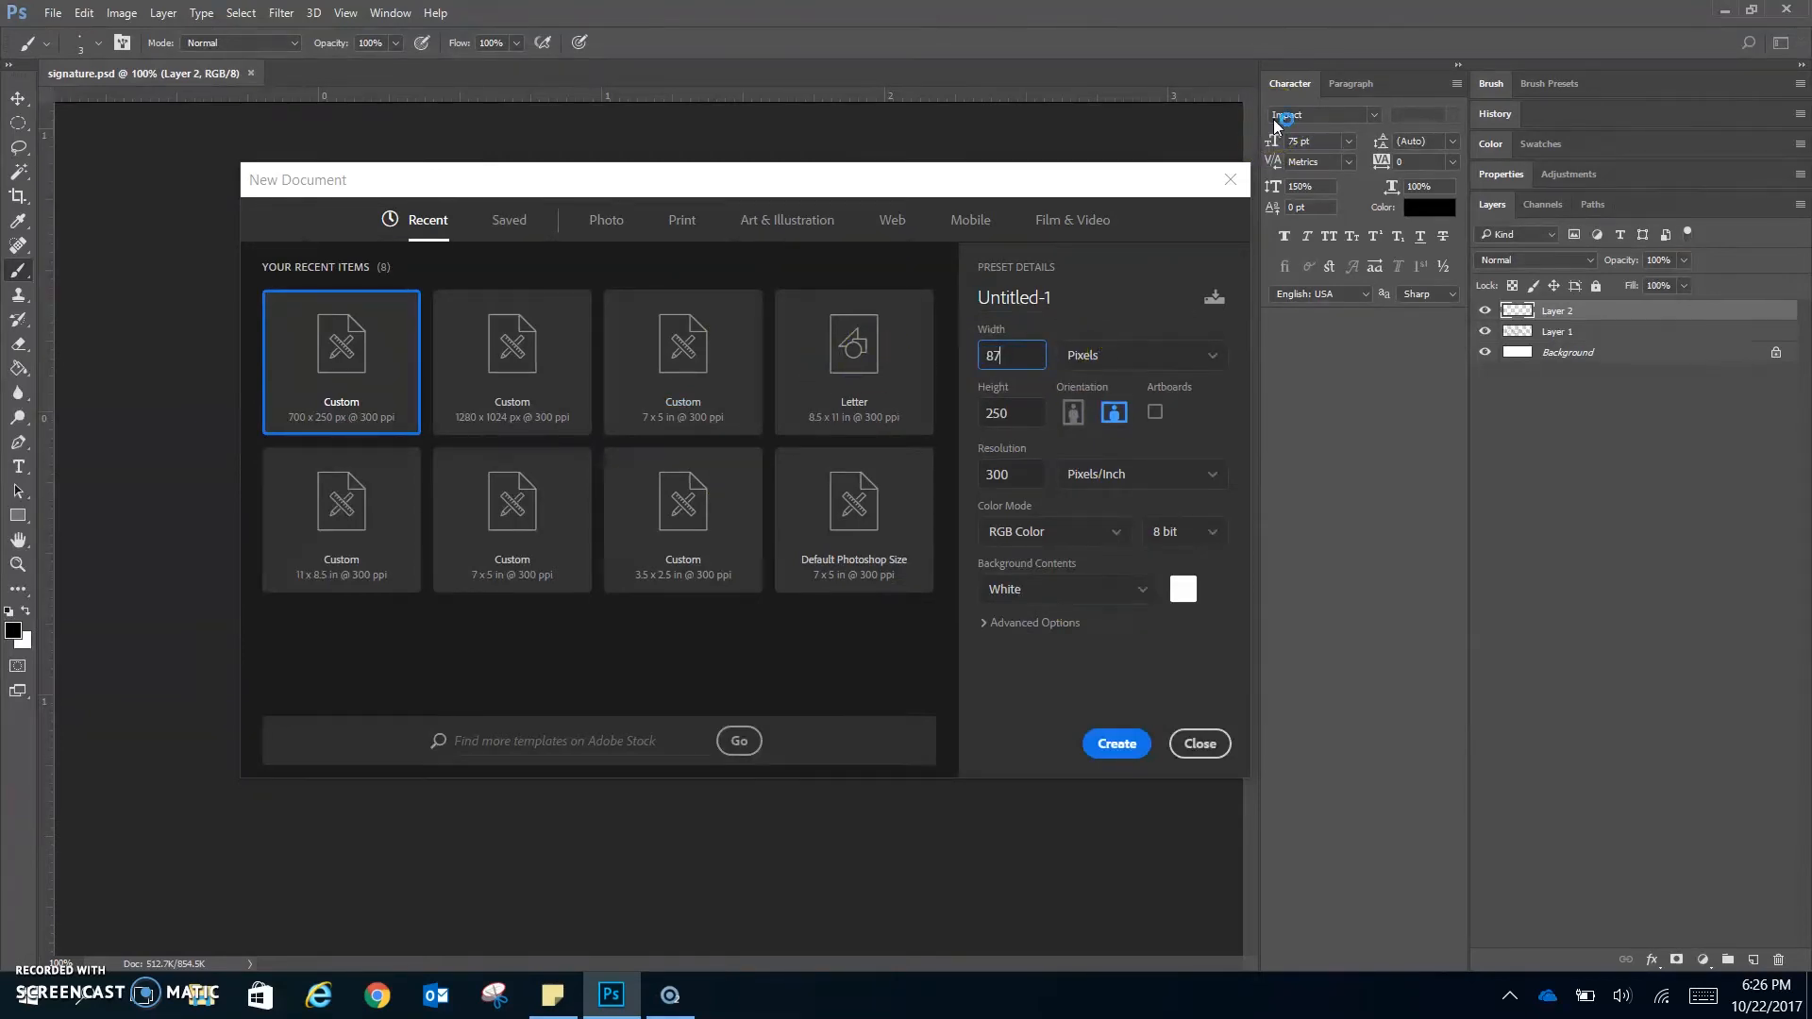
{"action": "type", "text": "0"}
{"action": "key", "text": "Tab"}
{"action": "key", "text": "Tab"}
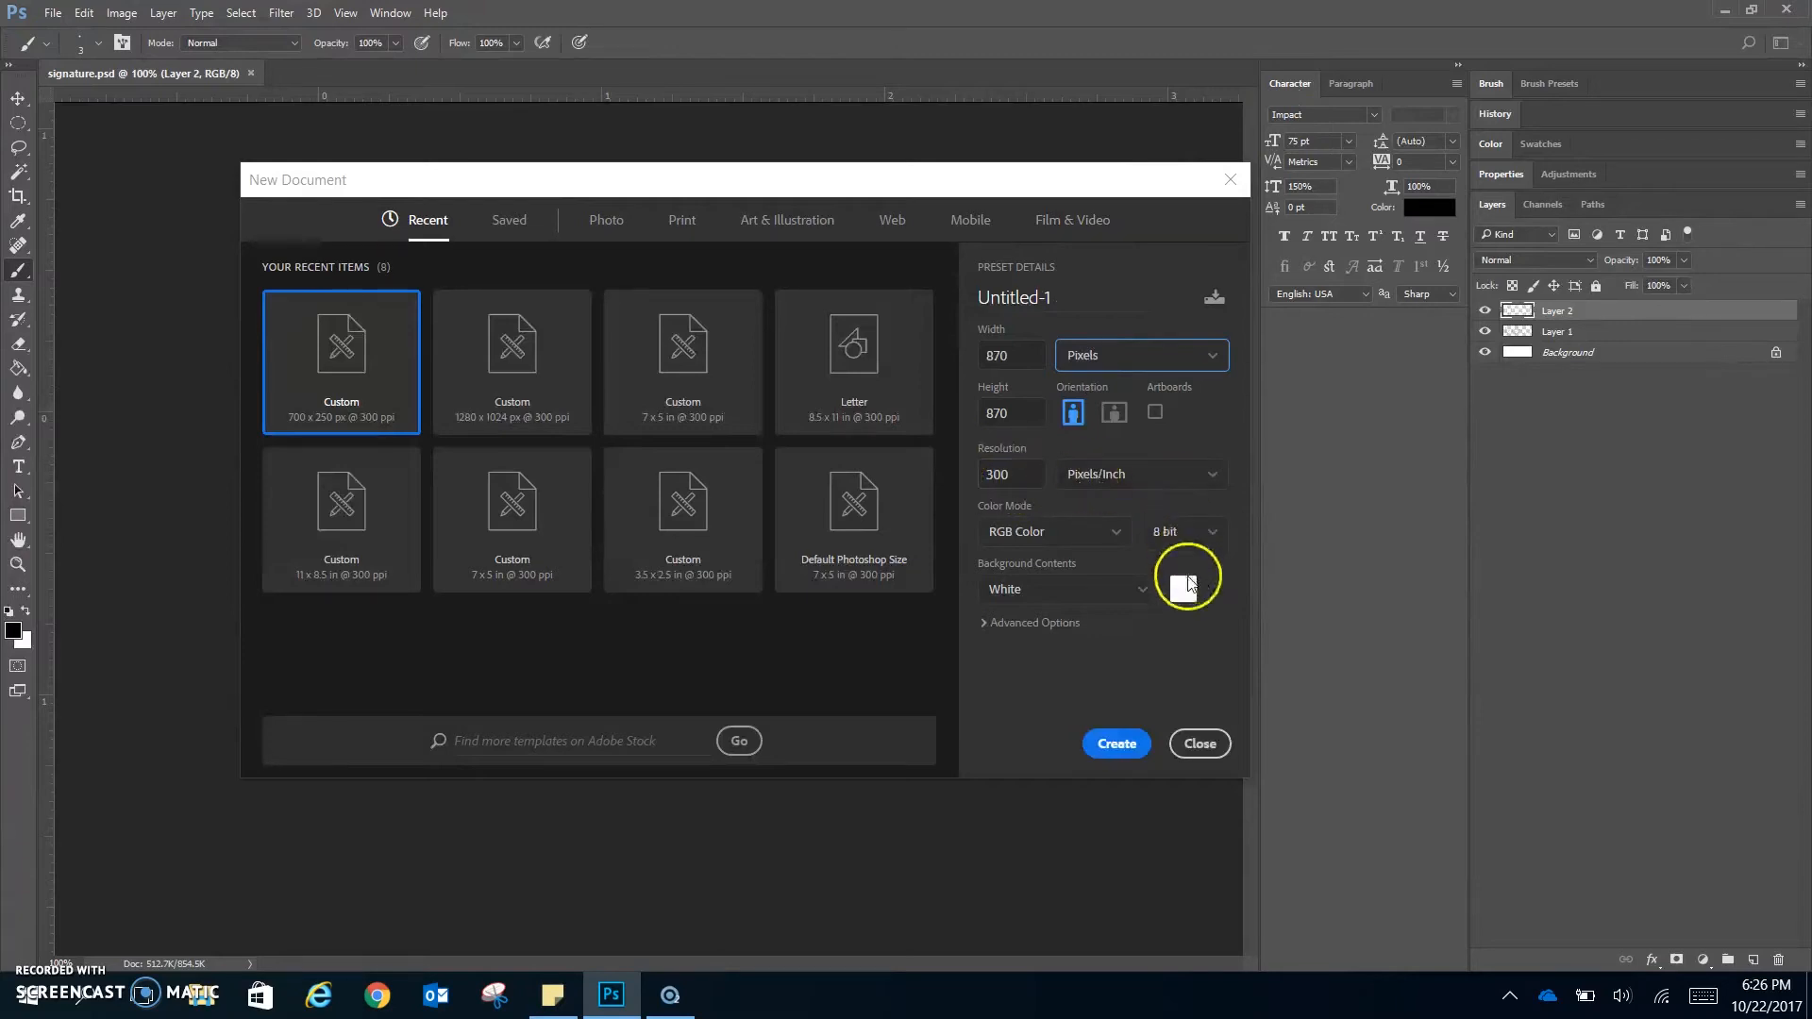
{"action": "left_click", "coordinate": [1143, 600]}
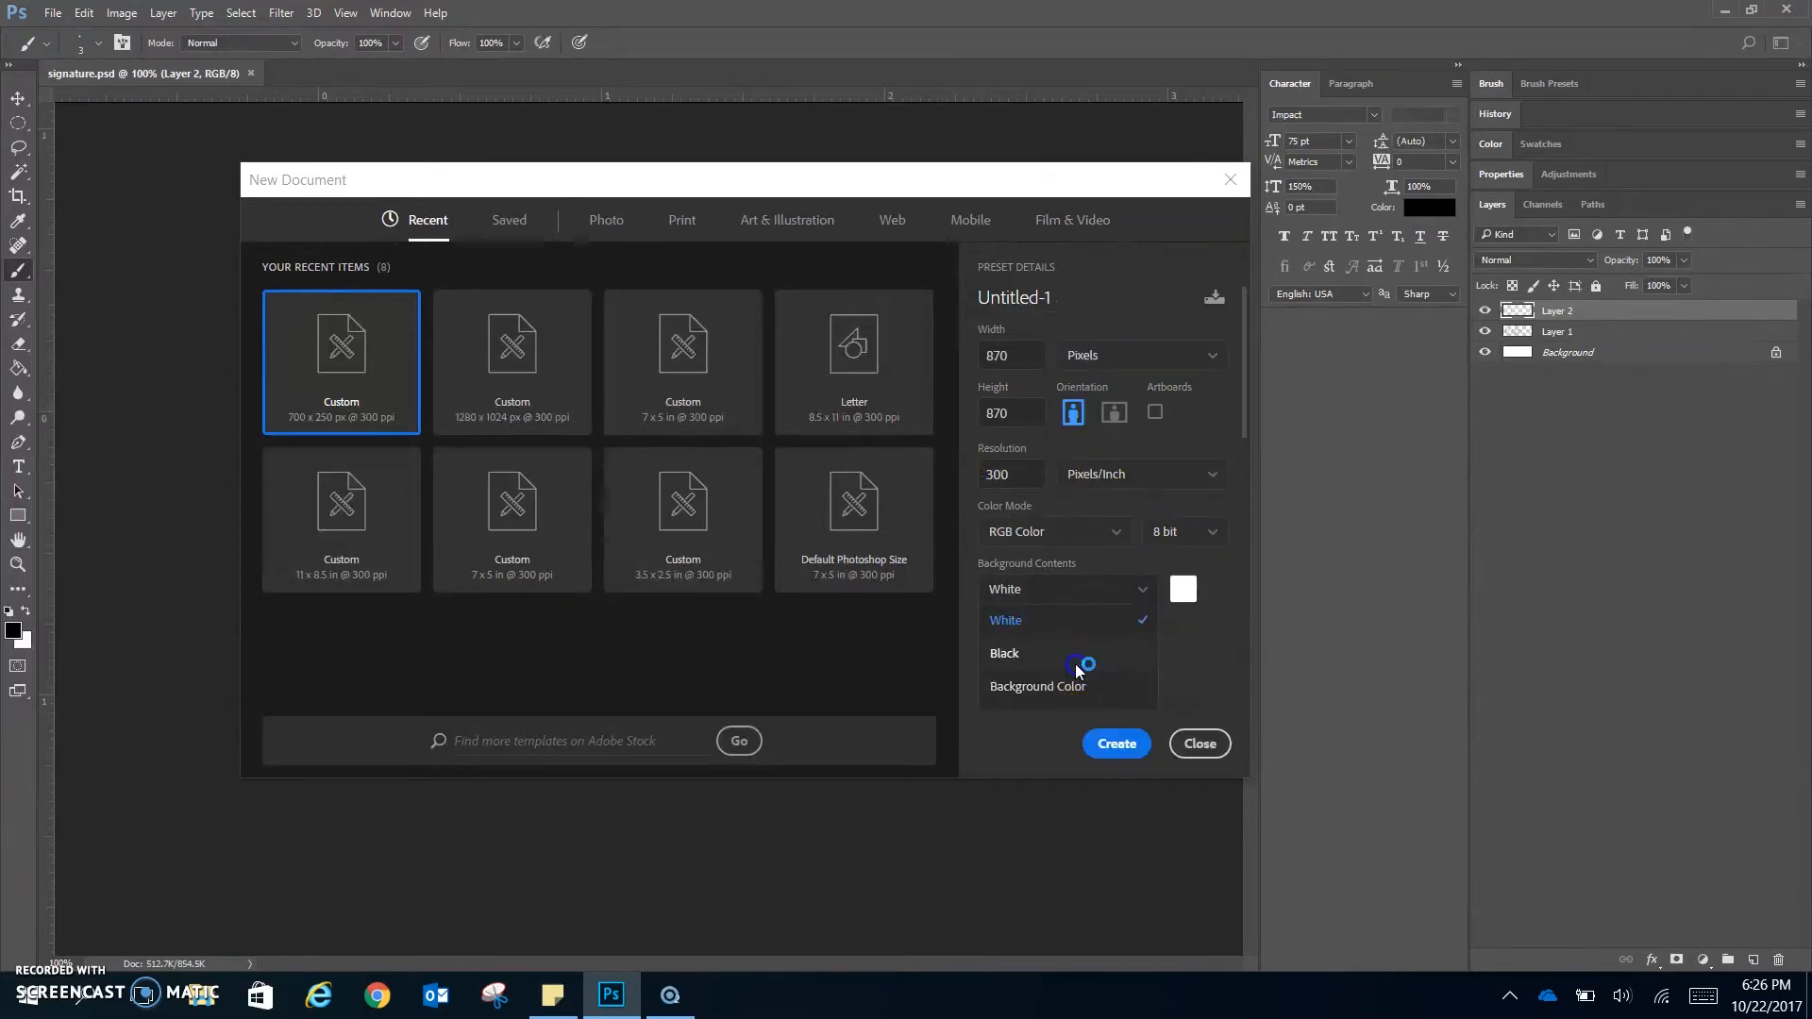
{"action": "left_click", "coordinate": [1080, 660]}
{"action": "left_click", "coordinate": [1110, 754]}
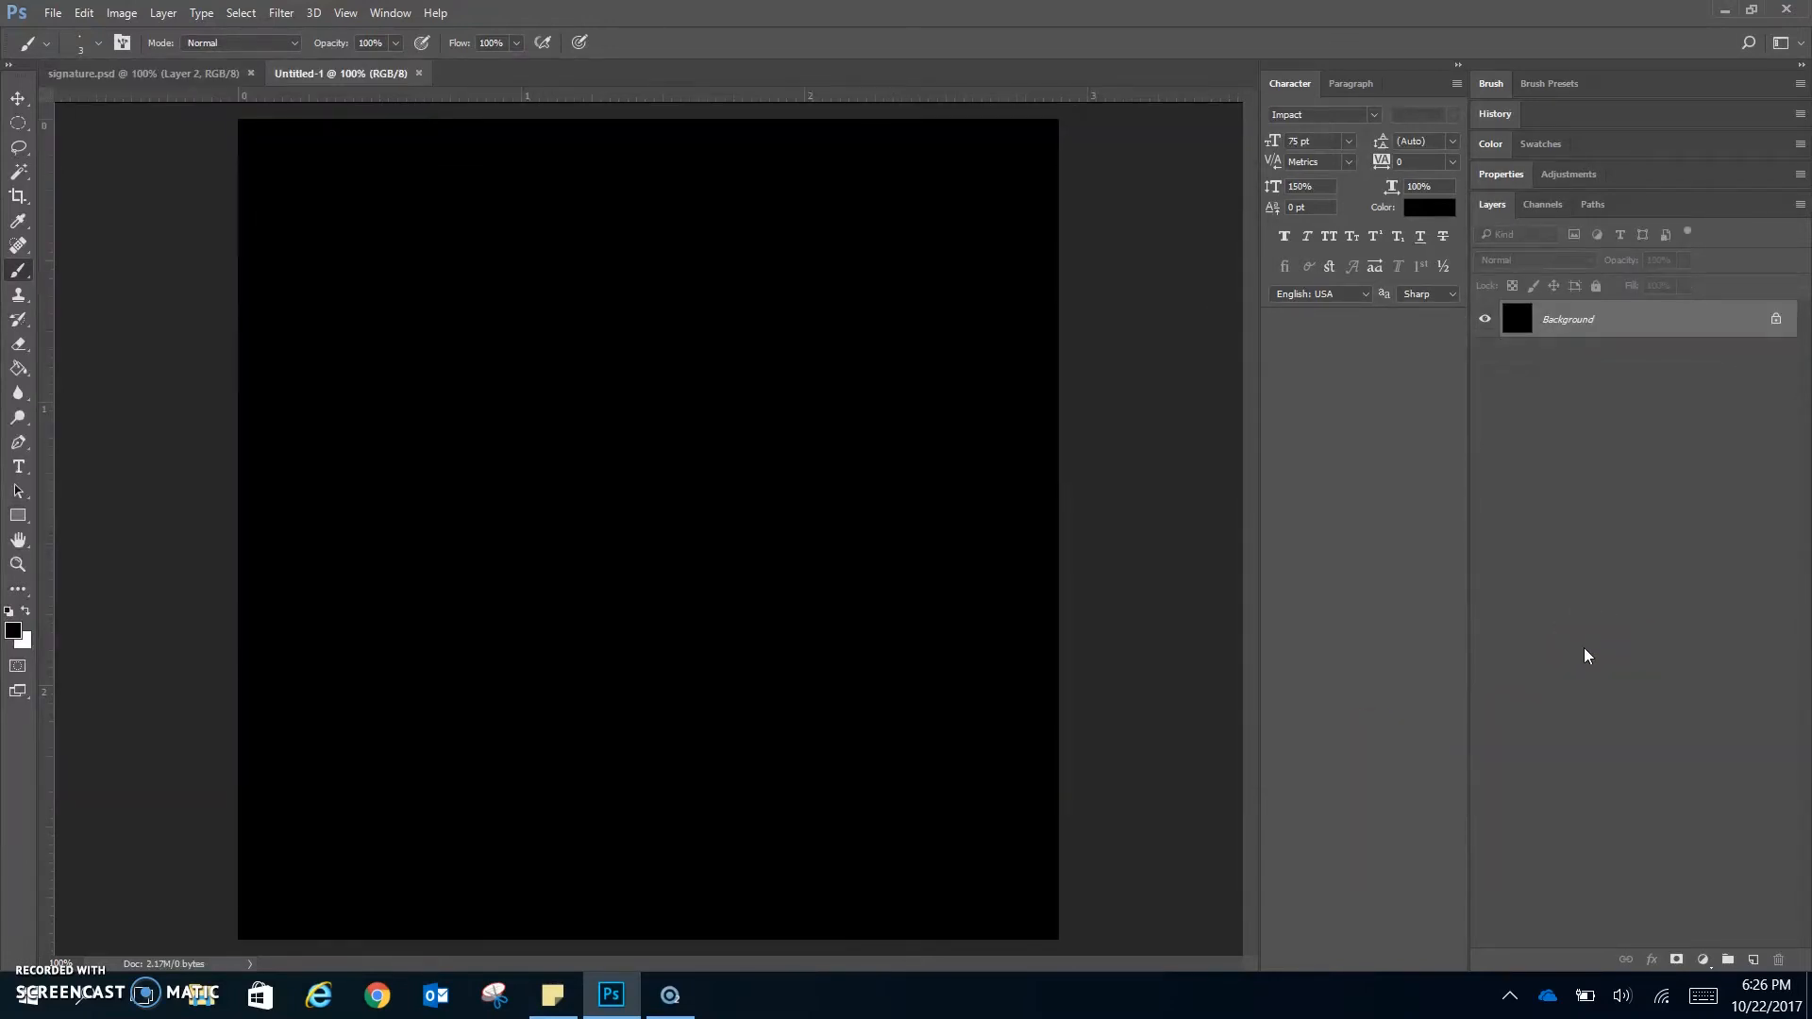
Duplicate the white signature on Layer 2 of signature.psd into the Untitled-1 document as Layer 1.
{"action": "left_click", "coordinate": [132, 76]}
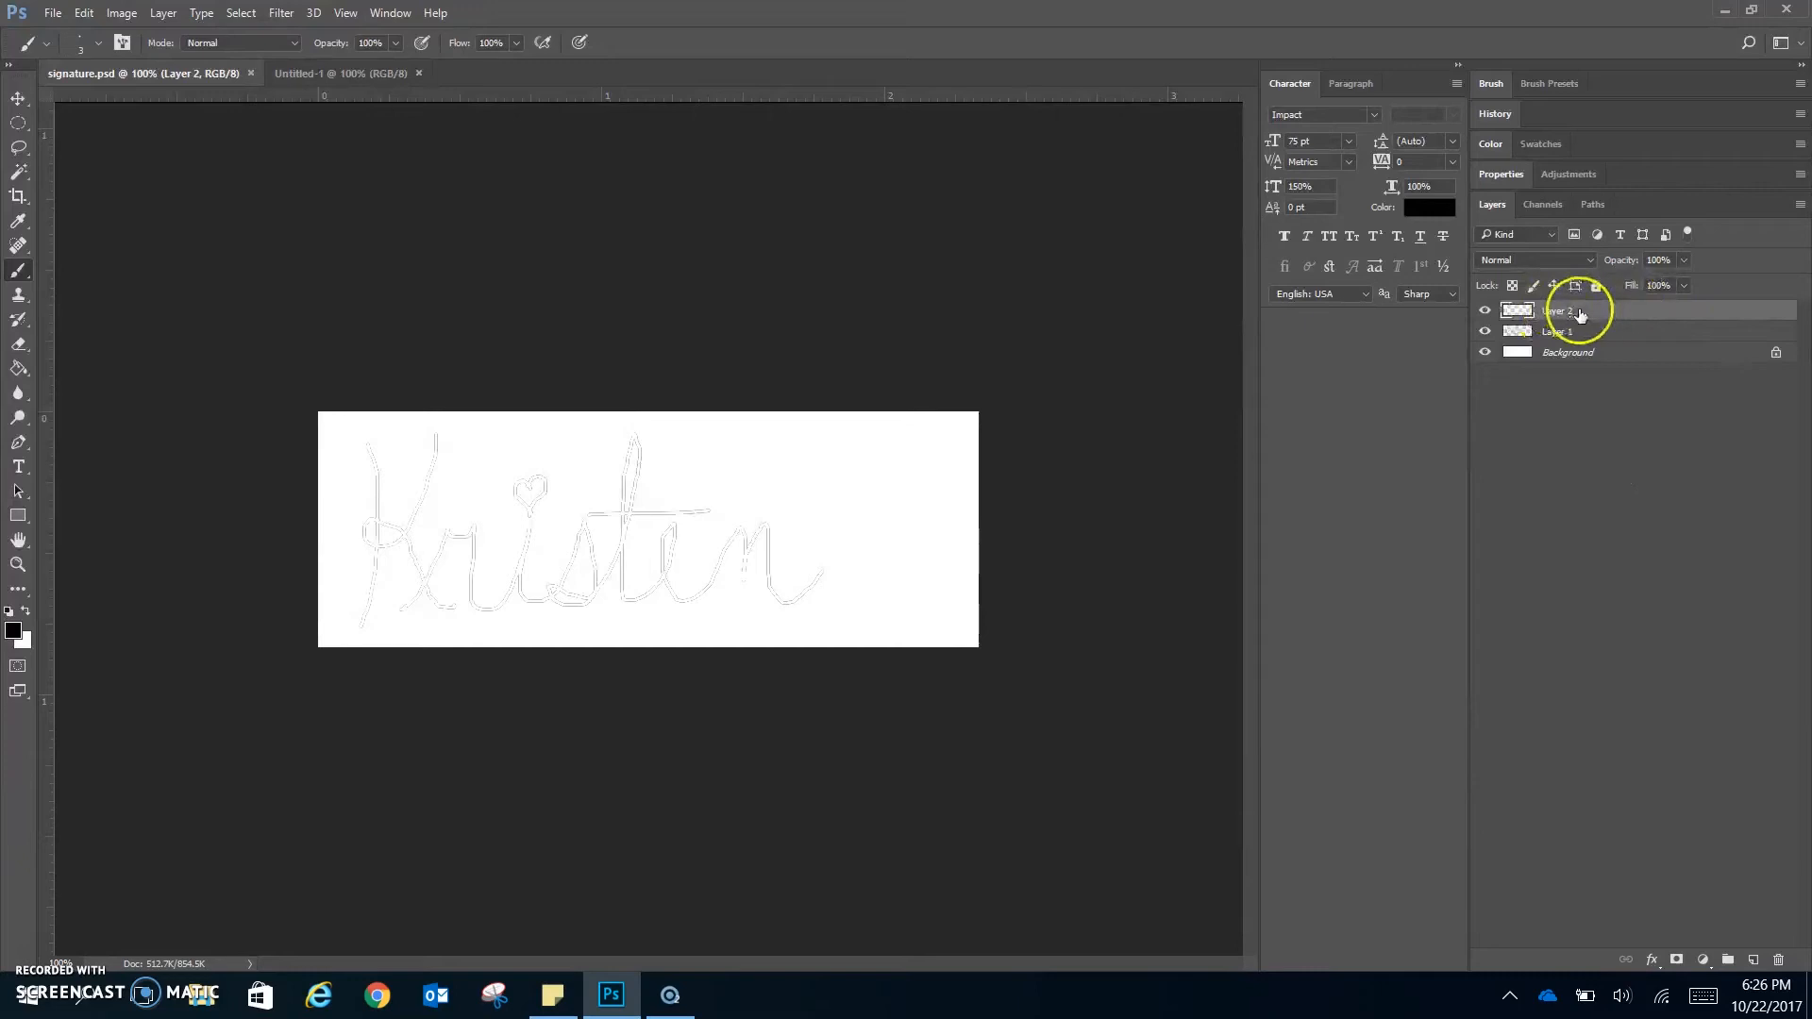
{"action": "right_click", "coordinate": [1645, 314]}
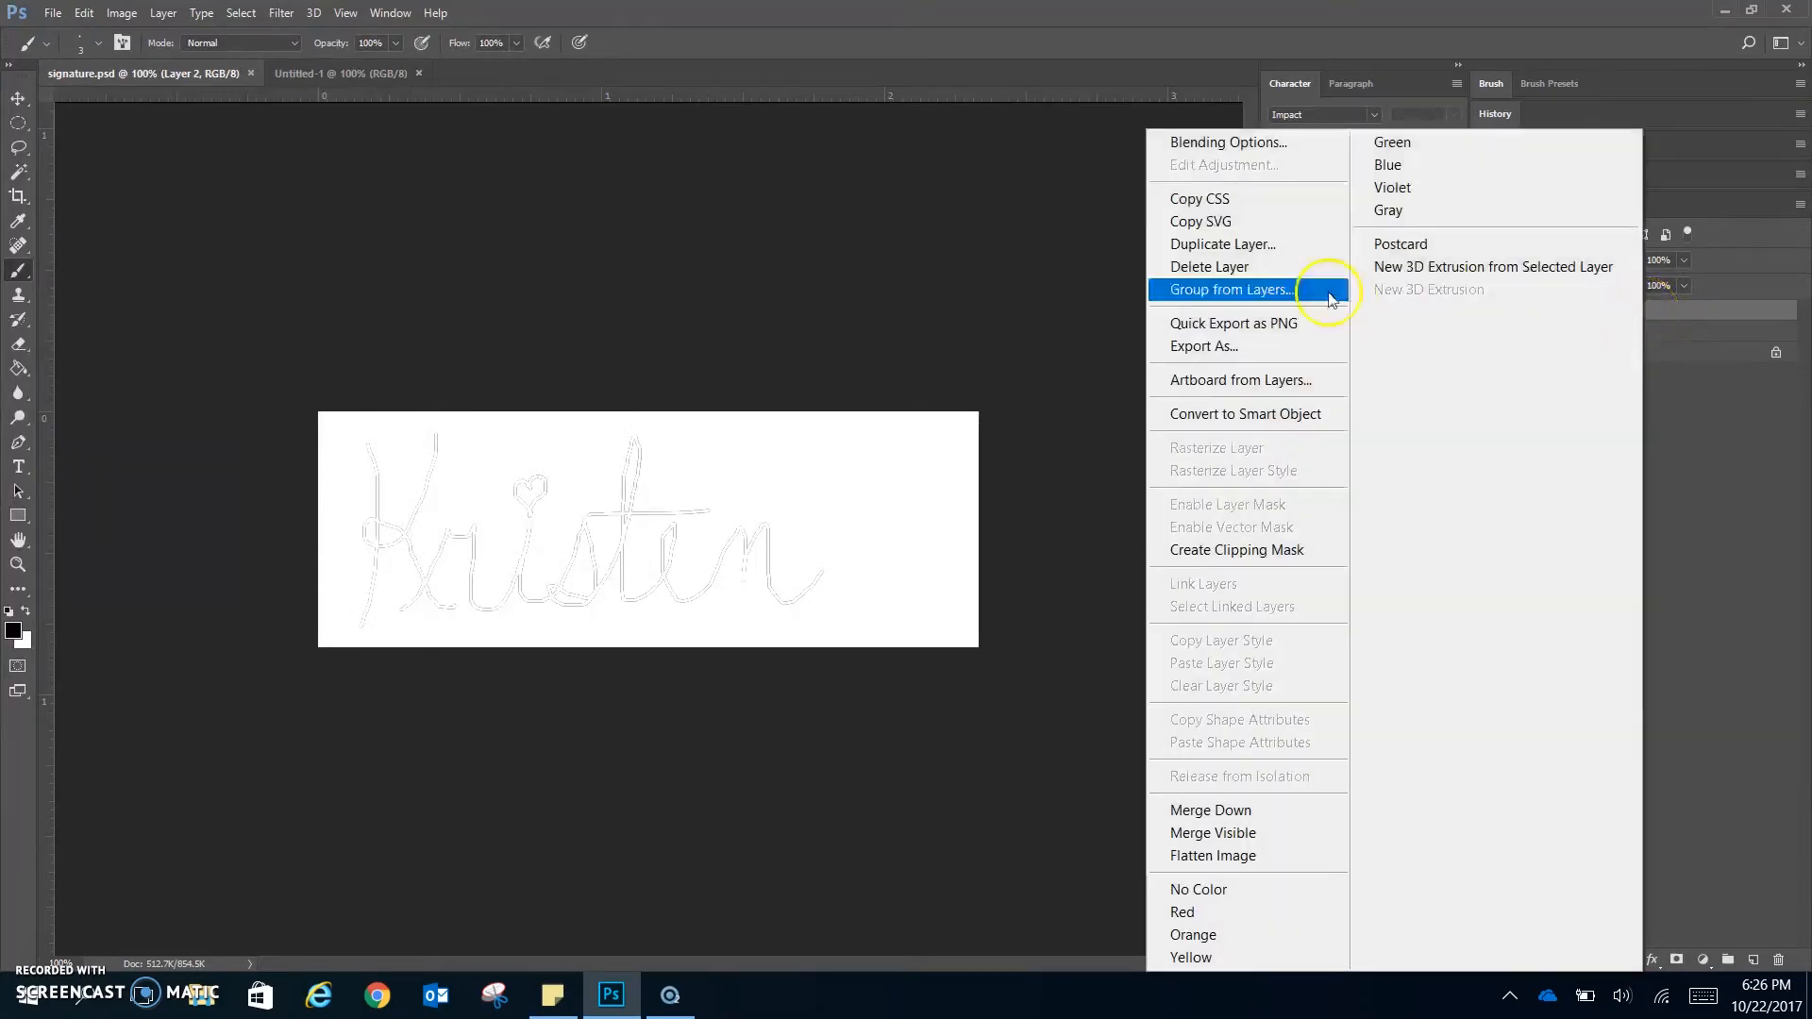
{"action": "left_click", "coordinate": [1292, 259]}
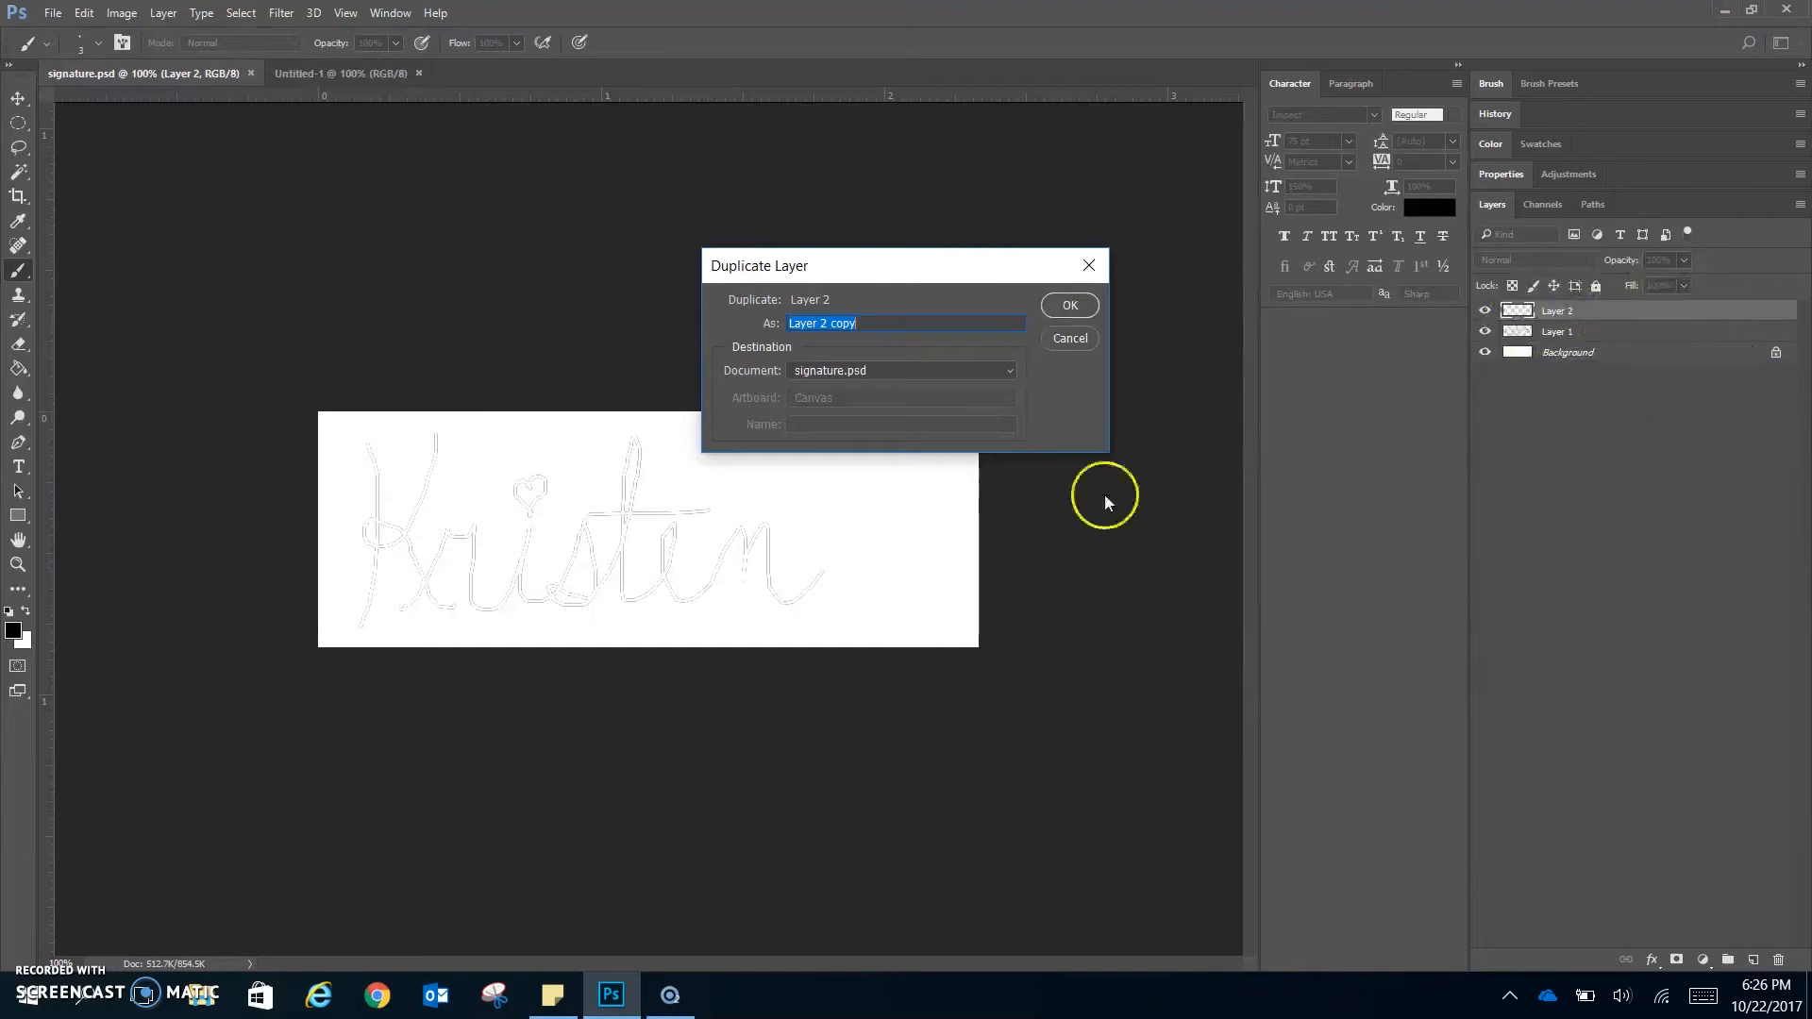
{"action": "left_click", "coordinate": [819, 370]}
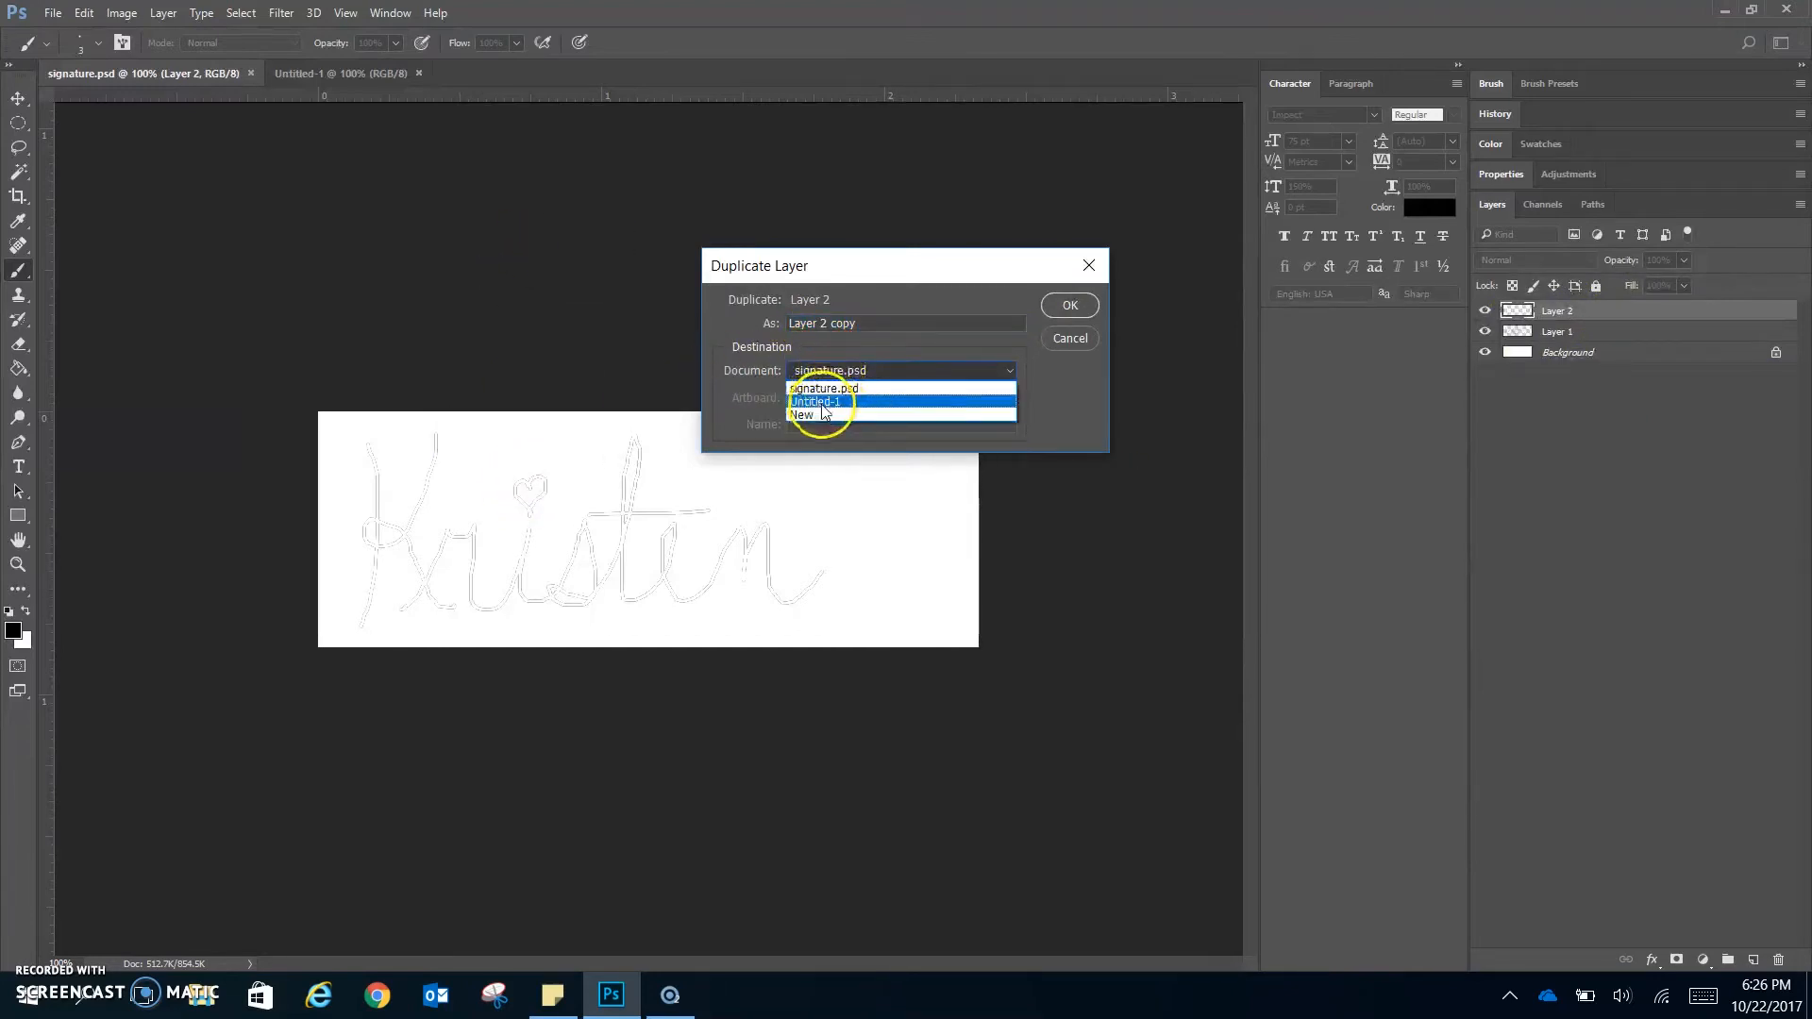
{"action": "left_click", "coordinate": [821, 403]}
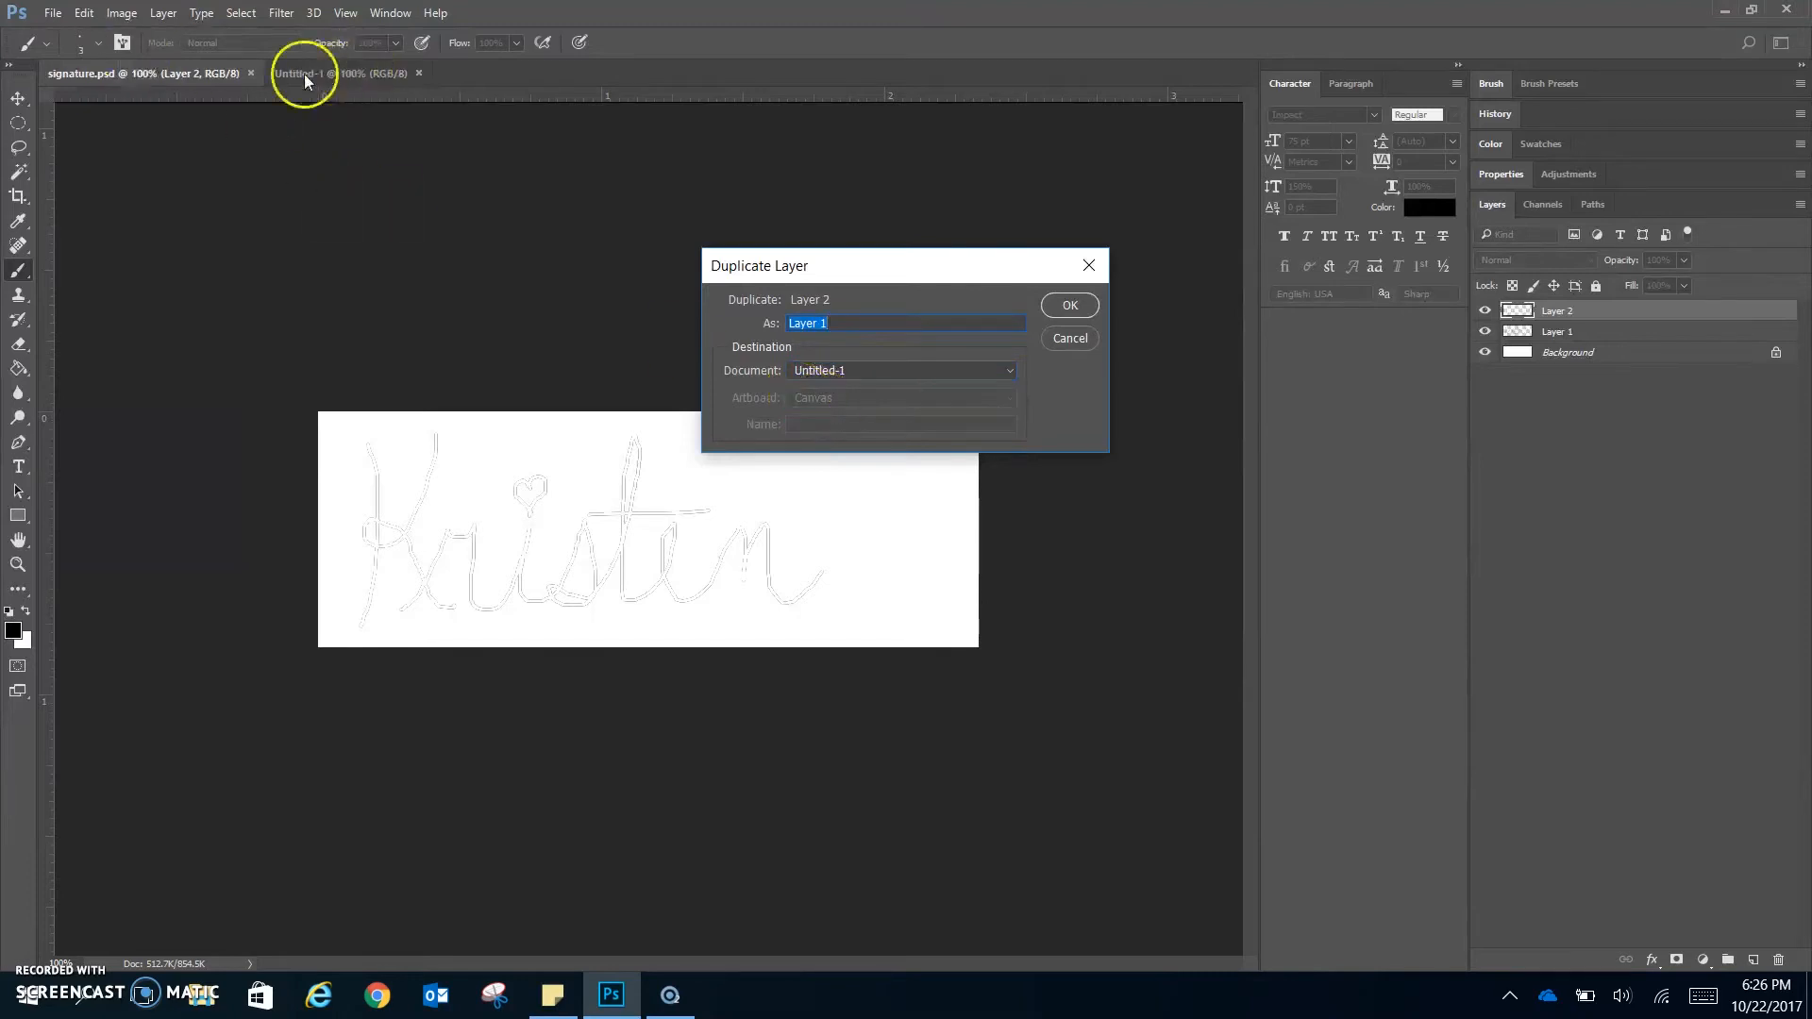
{"action": "left_click", "coordinate": [1074, 307]}
Check the copied signature in Untitled-1 and close the signature.psd document.
{"action": "left_click", "coordinate": [355, 75]}
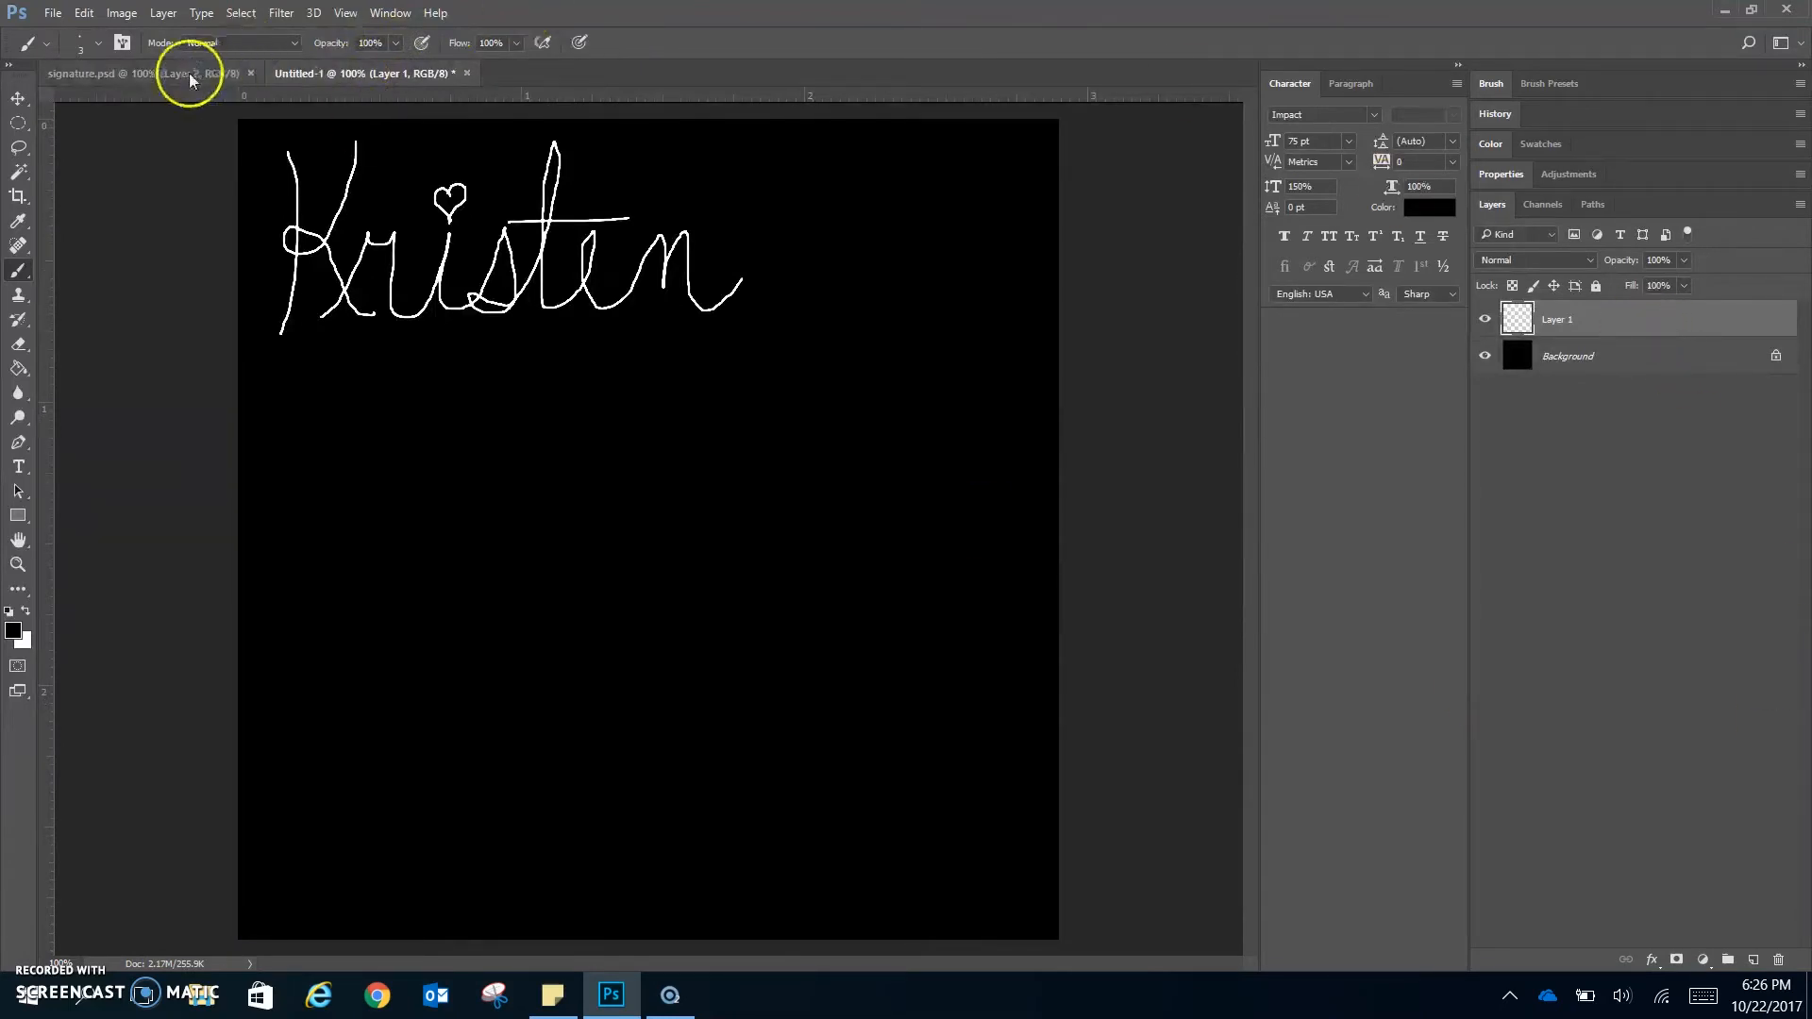
{"action": "left_click", "coordinate": [72, 73]}
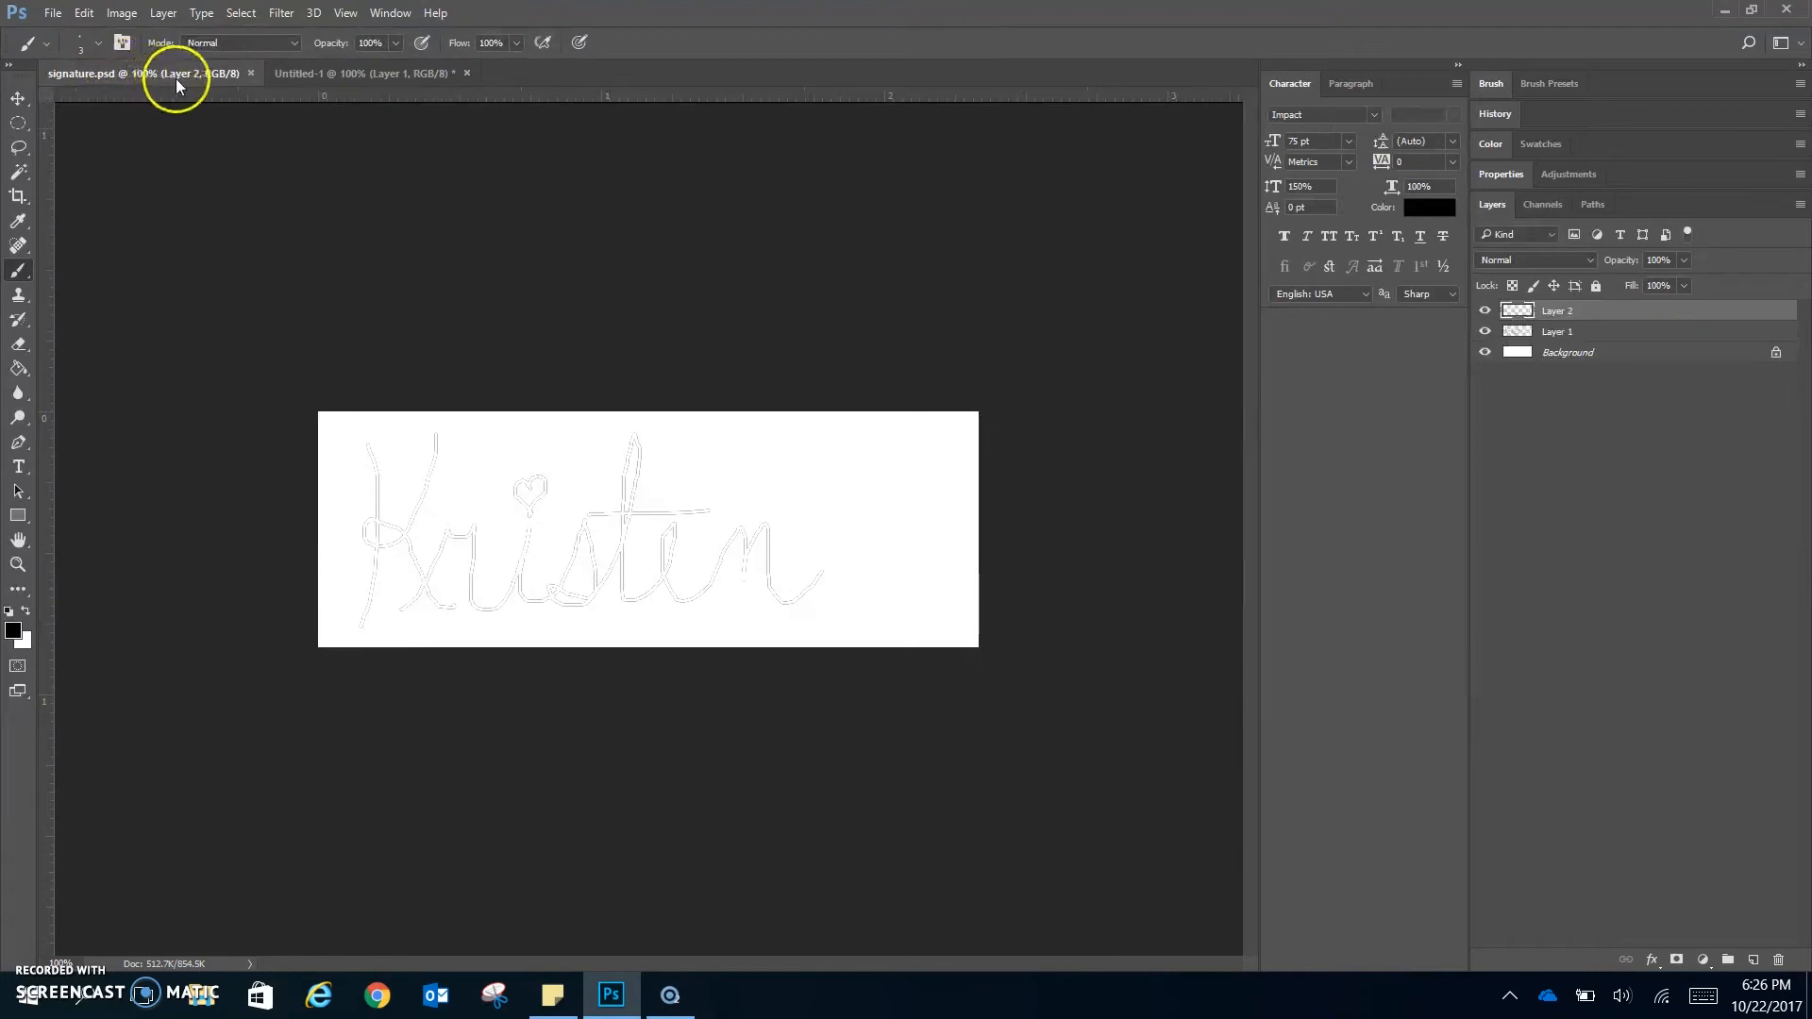
{"action": "left_click", "coordinate": [251, 74]}
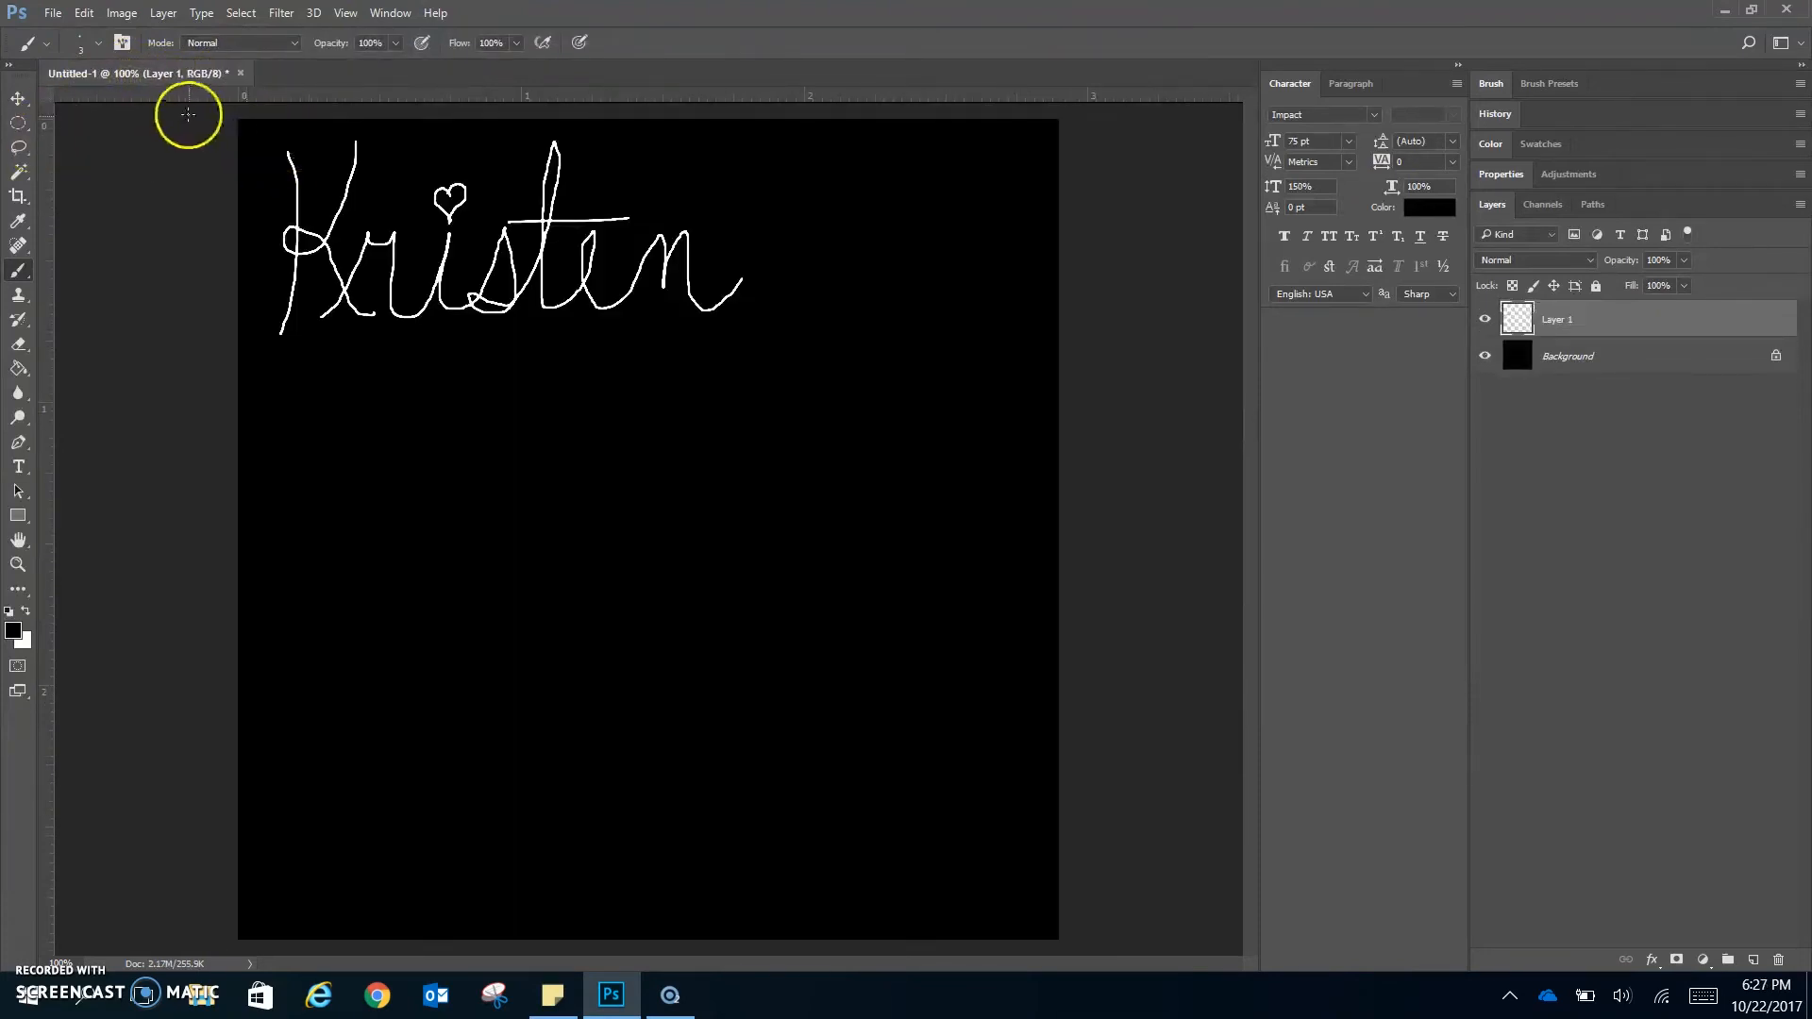
Move the white signature down to mid-height of the black canvas, with its end near the canvas's right edge.
{"action": "left_click", "coordinate": [18, 98]}
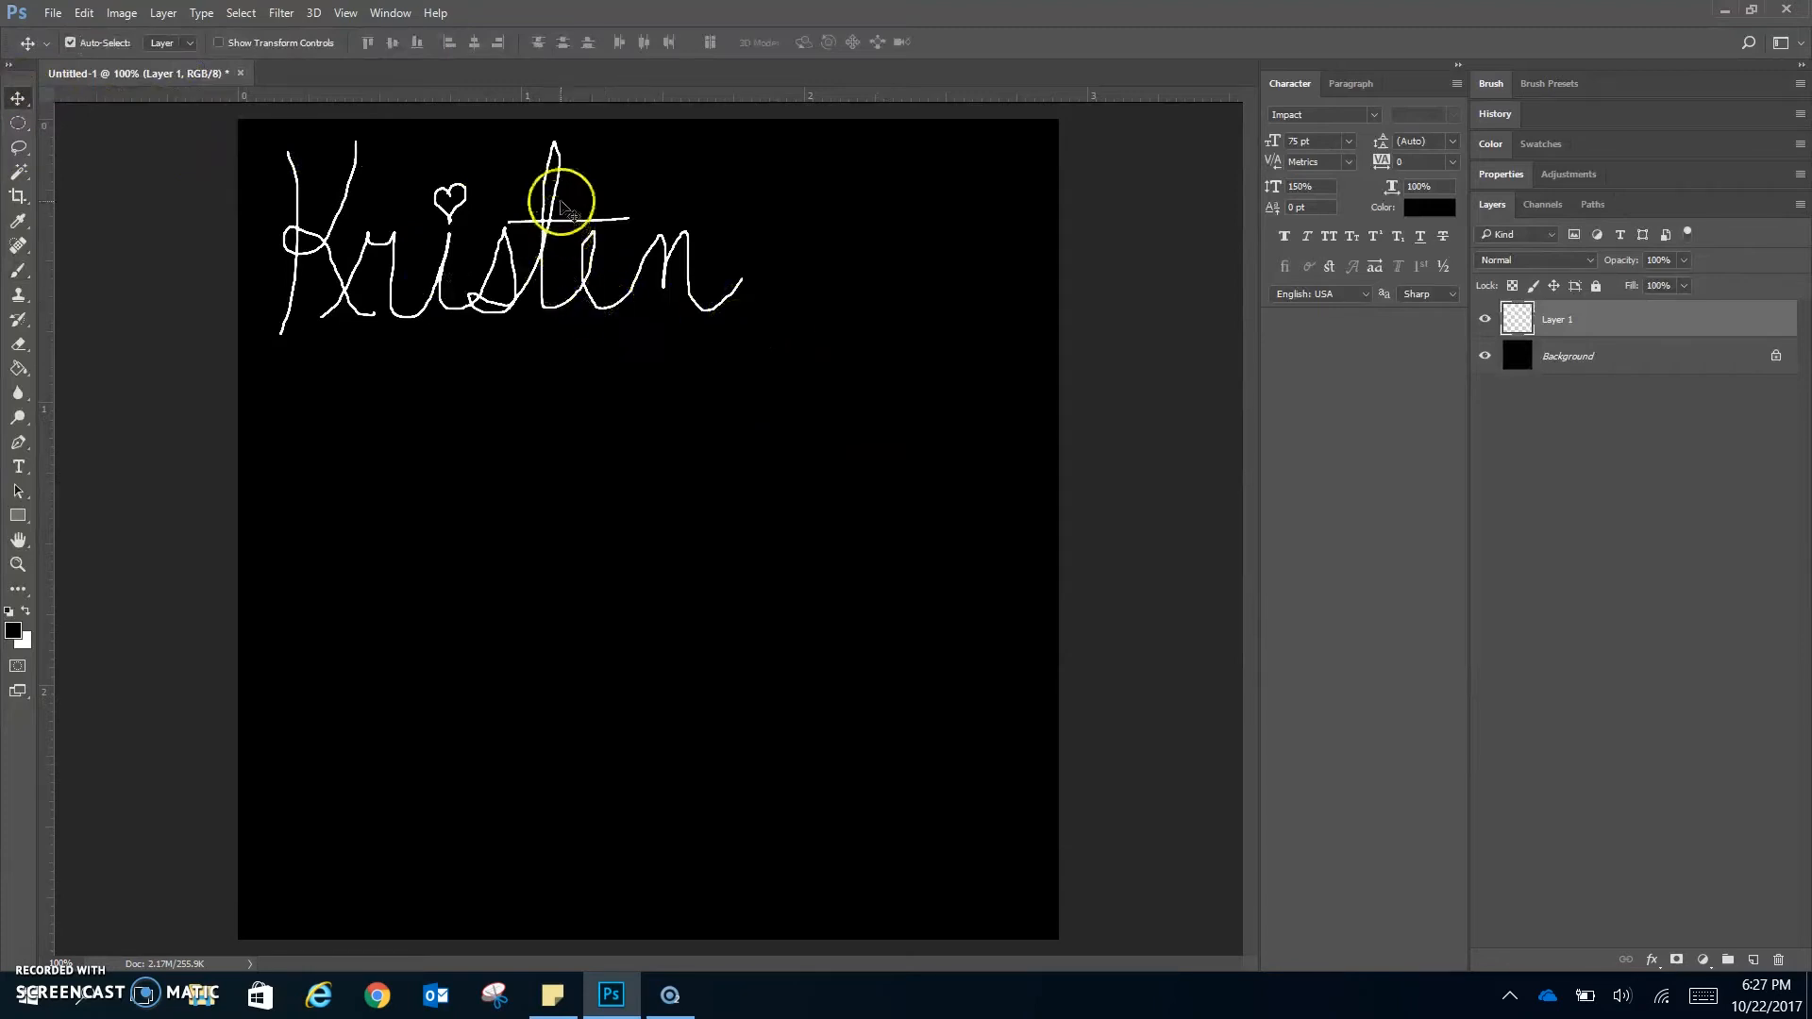
{"action": "mouse_move", "coordinate": [542, 249]}
{"action": "left_mouse_down"}
{"action": "mouse_move", "coordinate": [627, 359]}
{"action": "mouse_move", "coordinate": [632, 442]}
{"action": "left_mouse_up"}
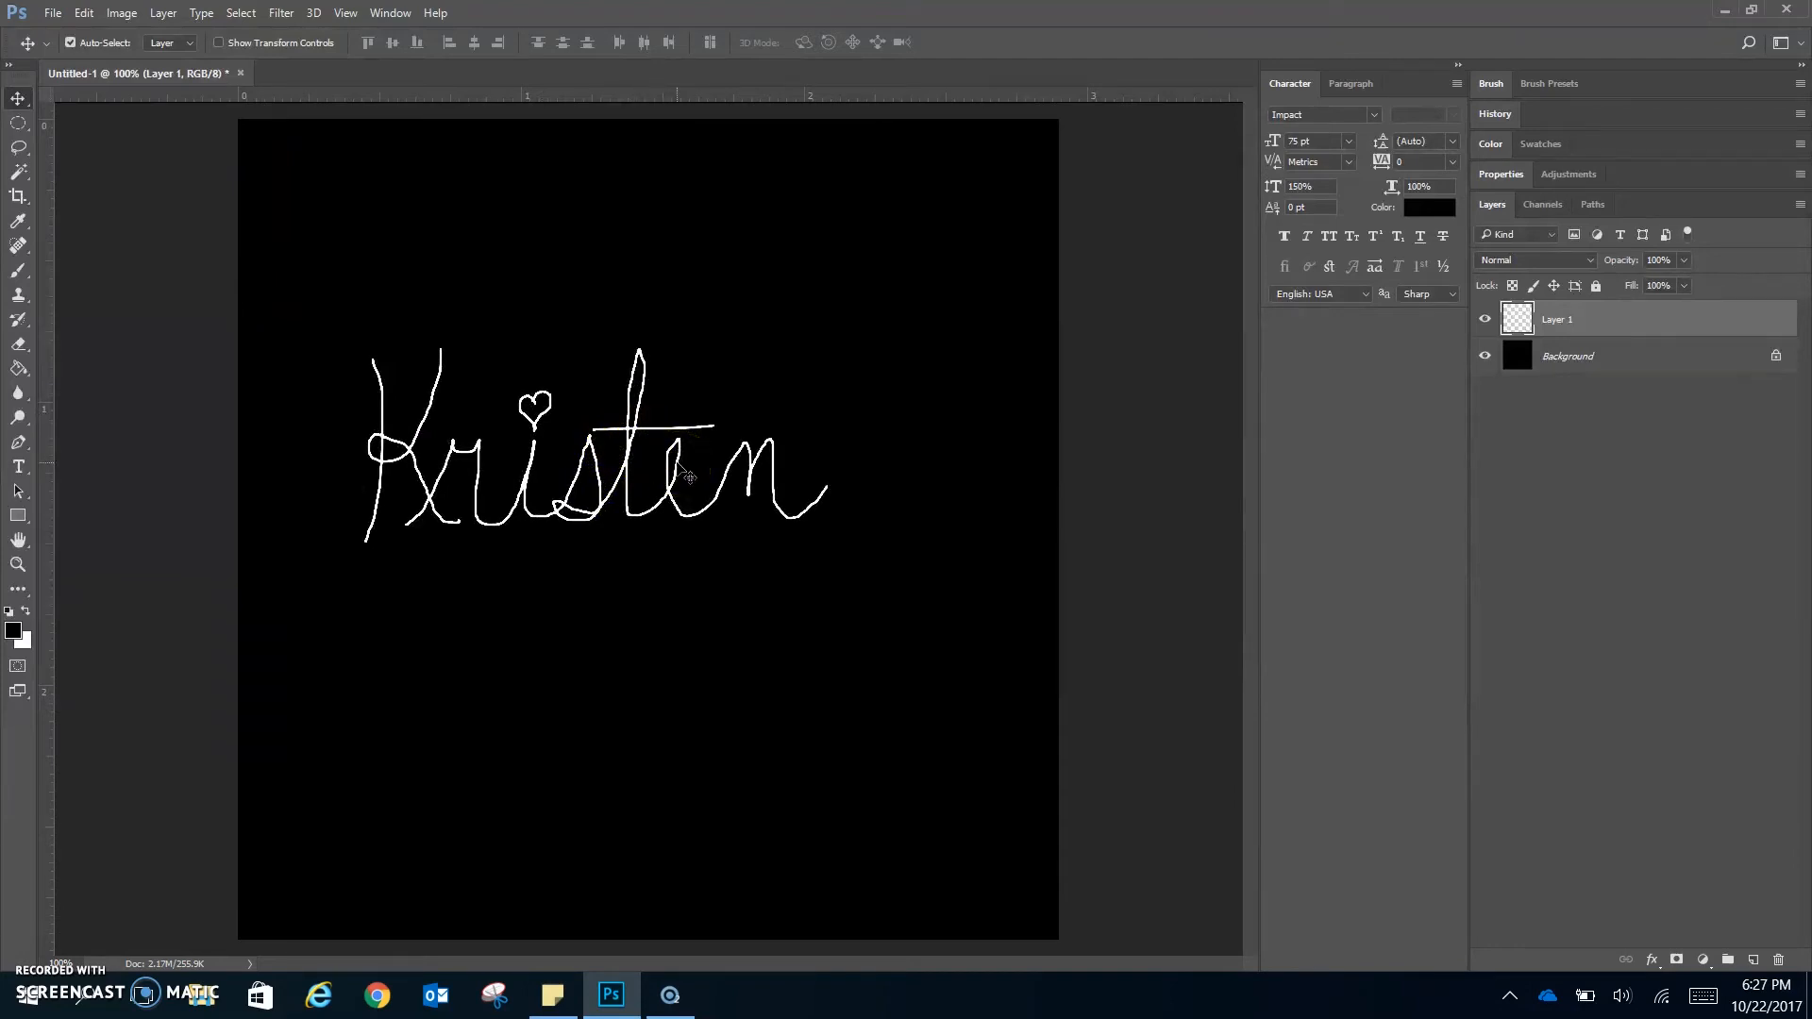
{"action": "left_click_drag", "start_coordinate": [635, 457], "coordinate": [767, 471]}
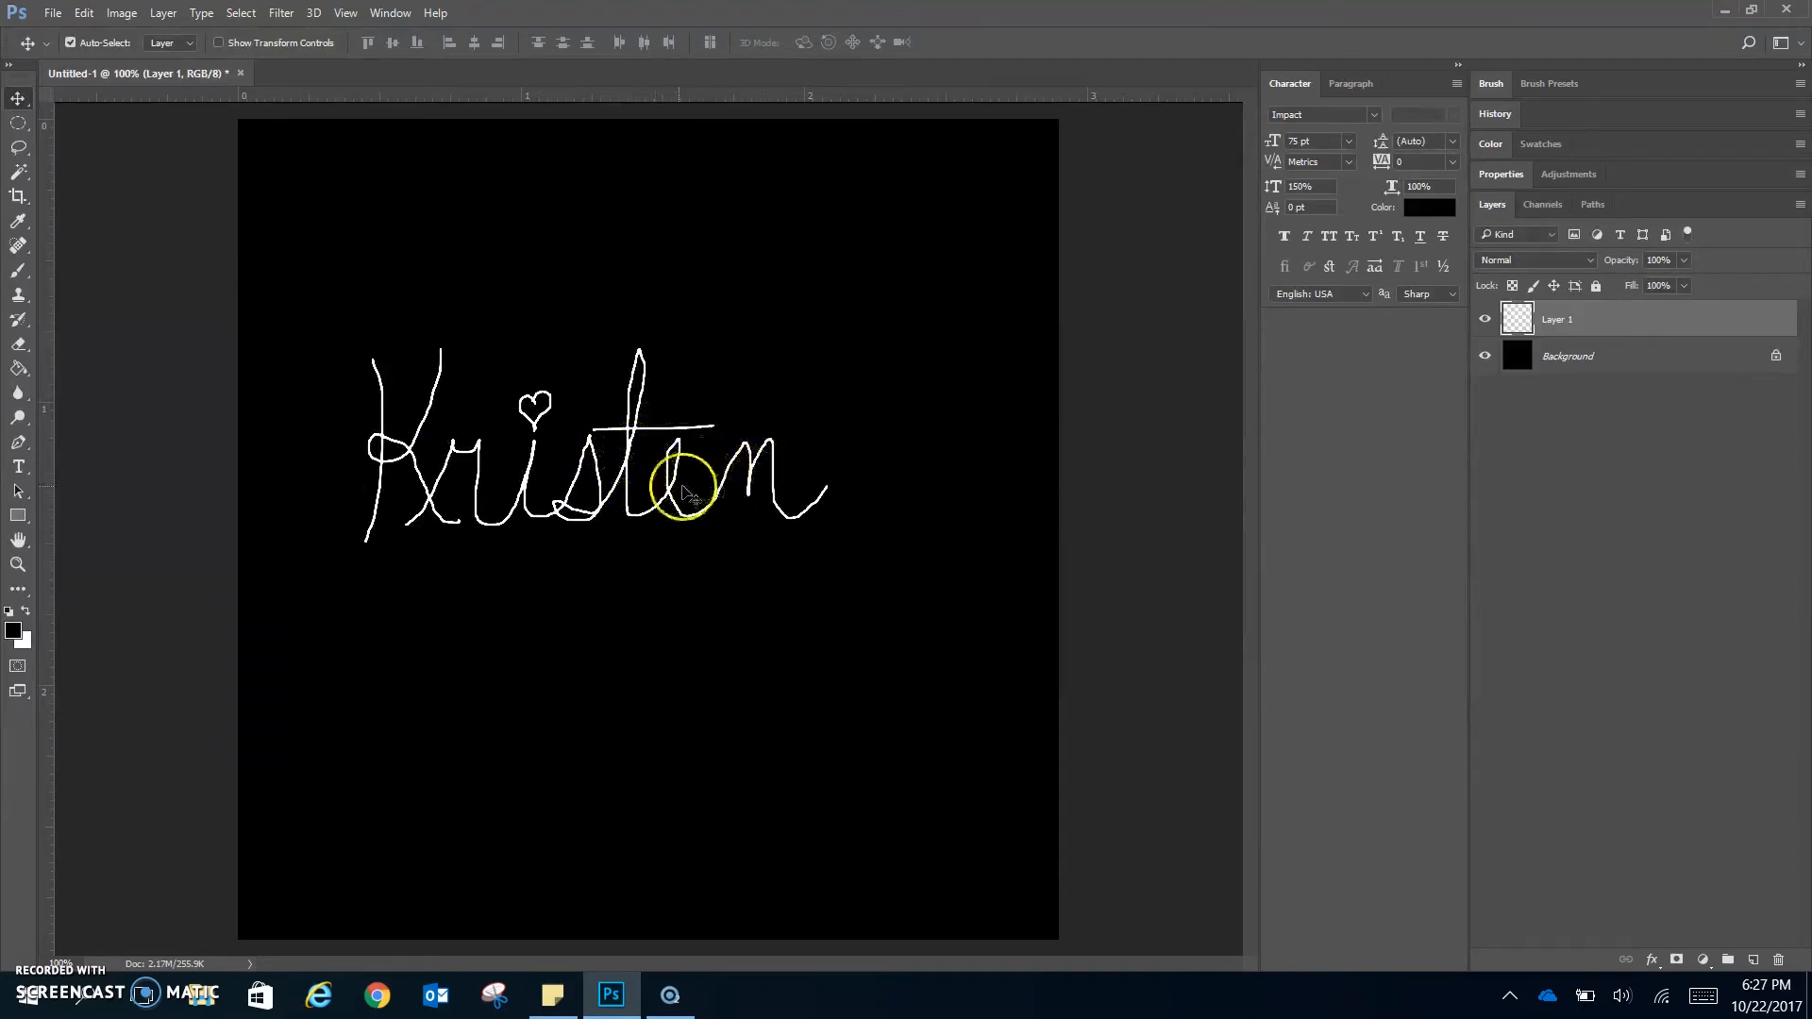
{"action": "left_click_drag", "start_coordinate": [630, 466], "coordinate": [818, 516]}
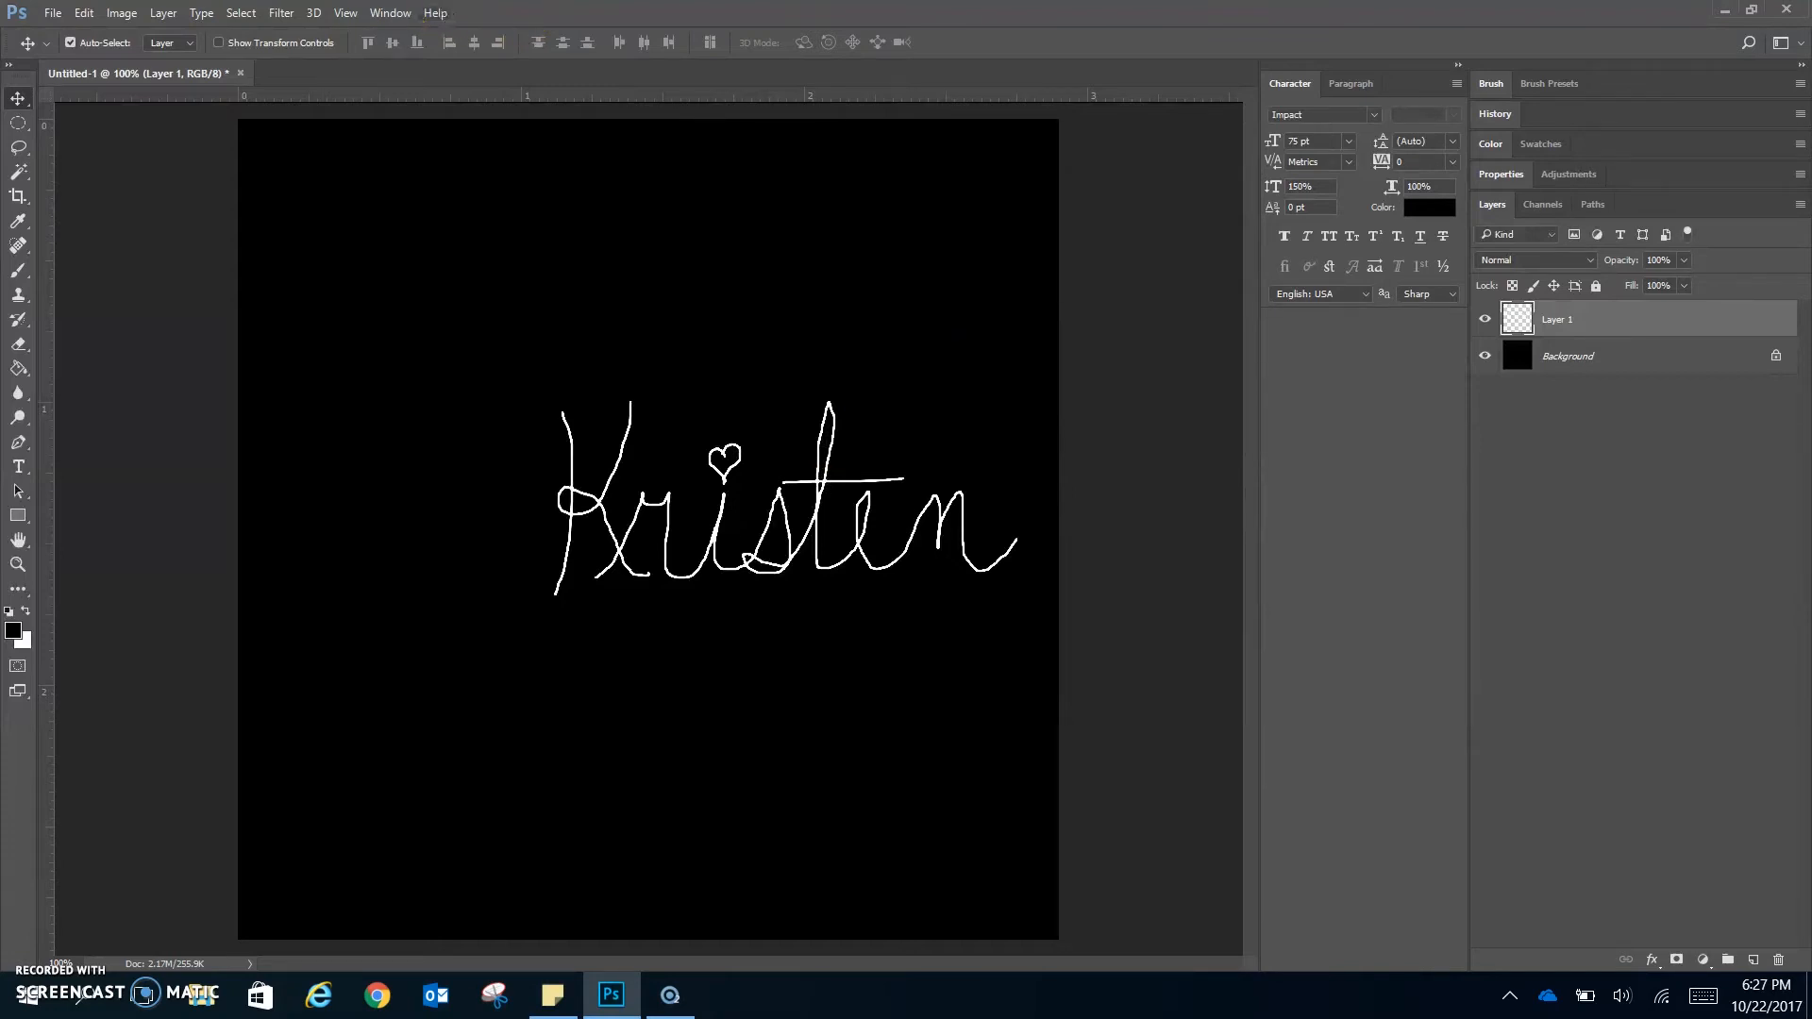
Show the Actions panel and dock it directly below the Character panel.
{"action": "left_click", "coordinate": [387, 13]}
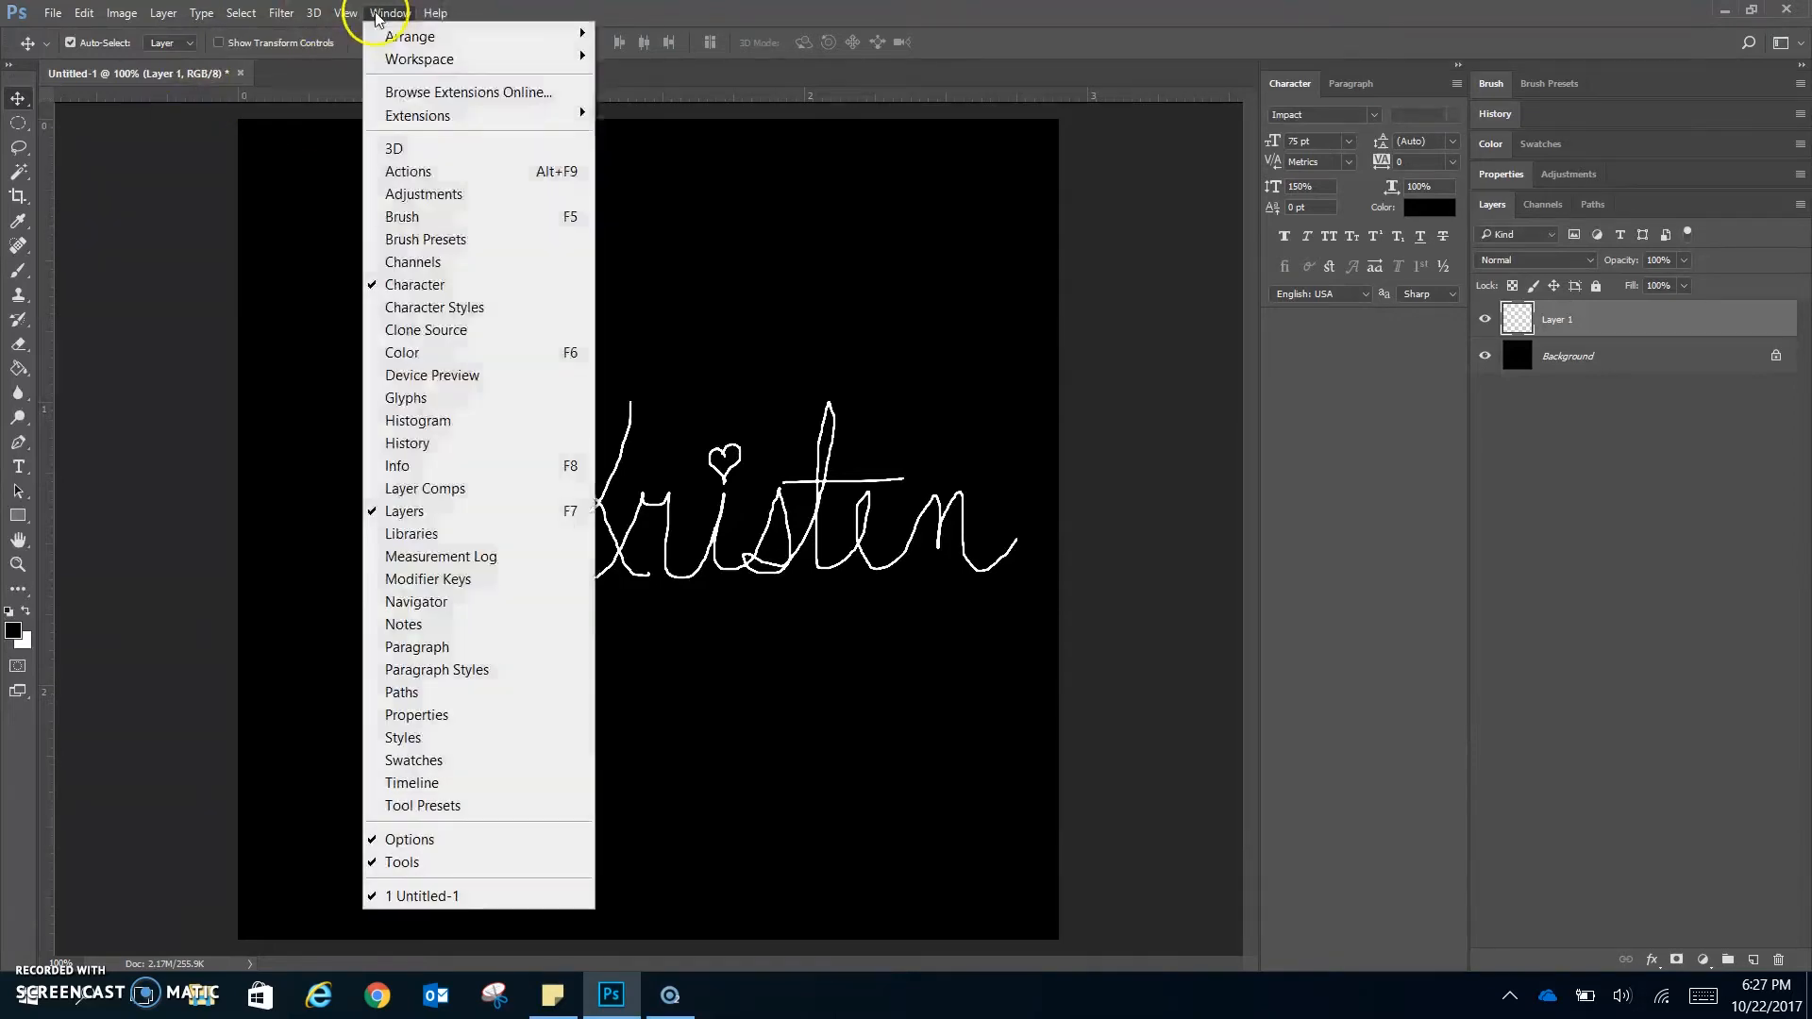
{"action": "left_click", "coordinate": [398, 172]}
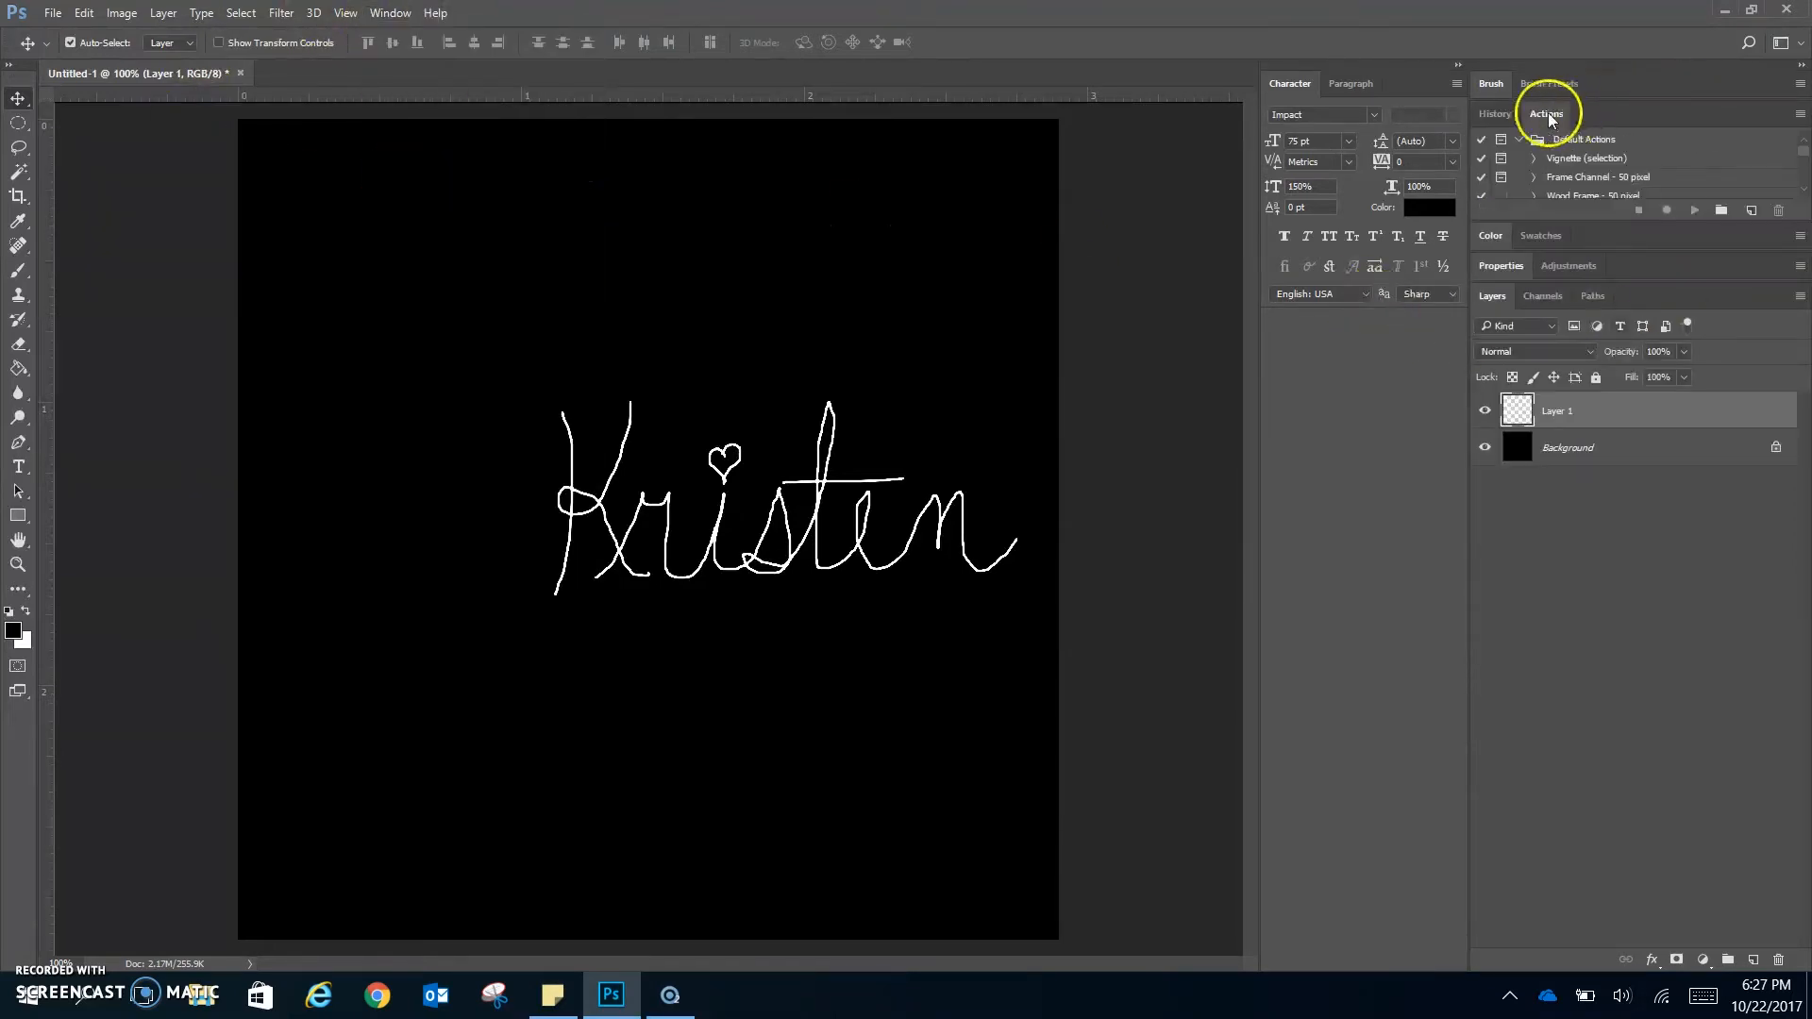
{"action": "left_click_drag", "start_coordinate": [1552, 115], "coordinate": [1373, 330]}
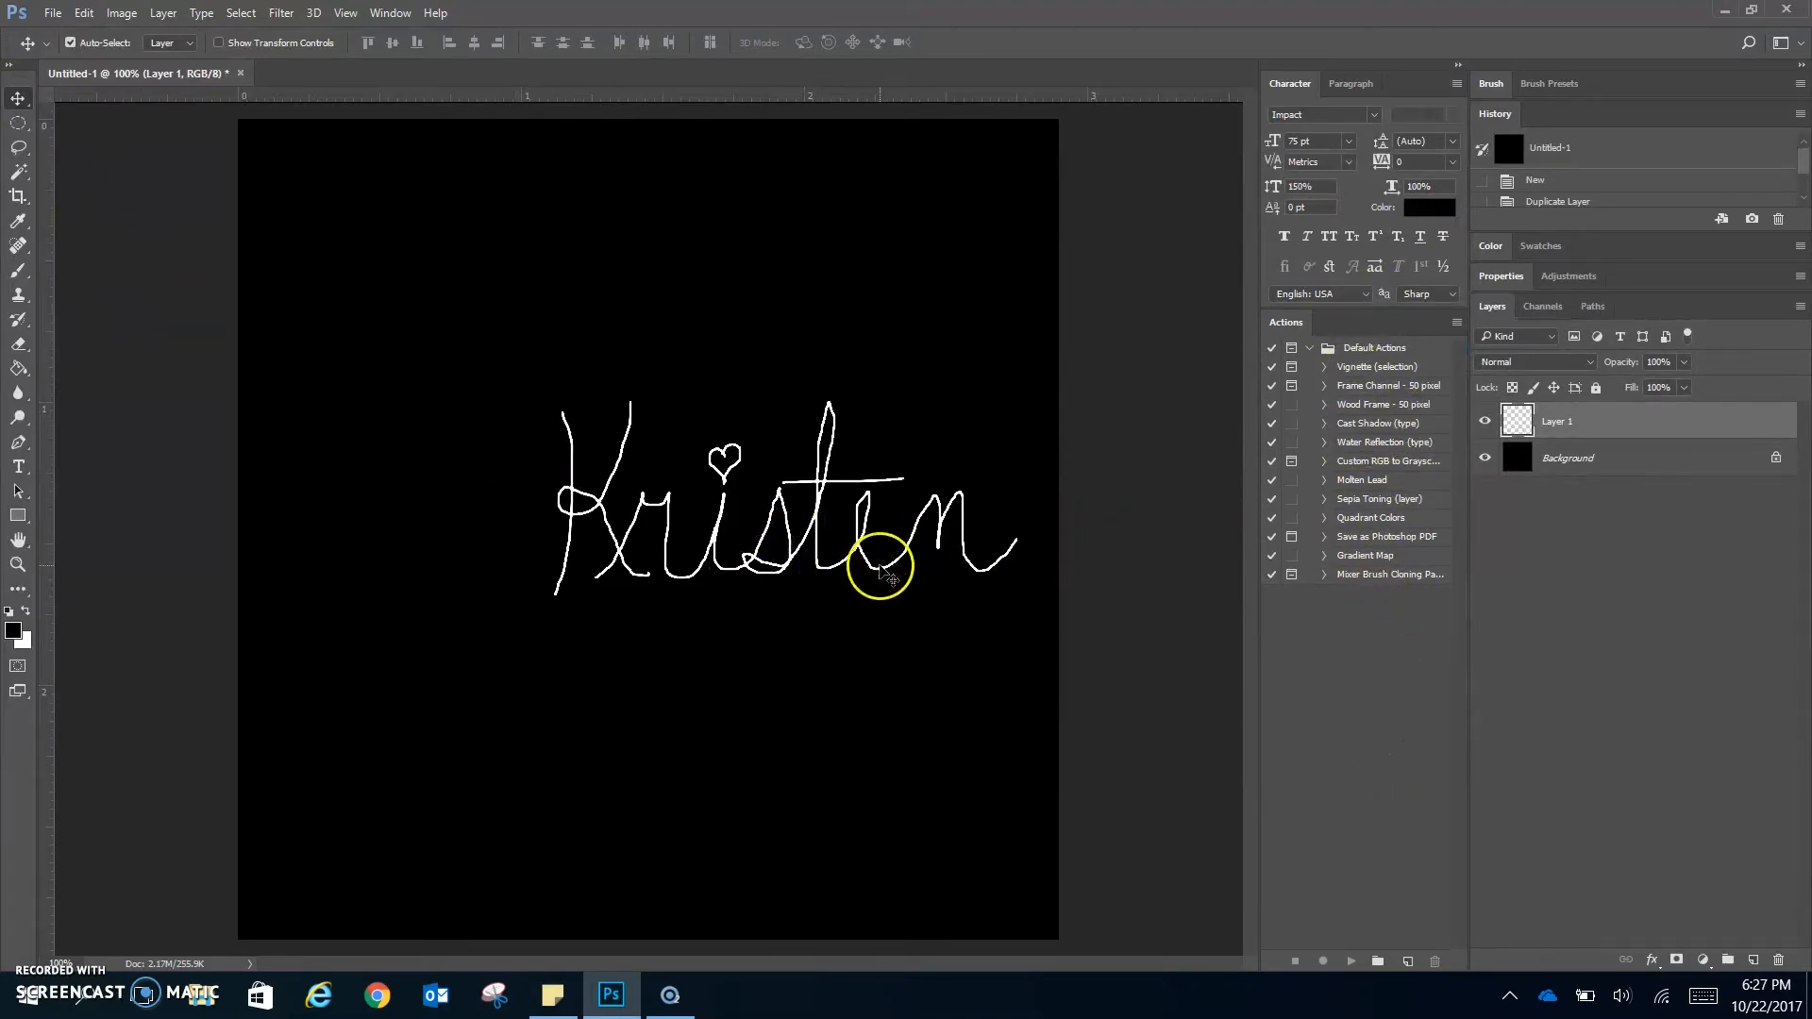
Free-transform the signature to about 104% width and 81% height, and apply the transformation.
{"action": "key", "text": "ctrl+t"}
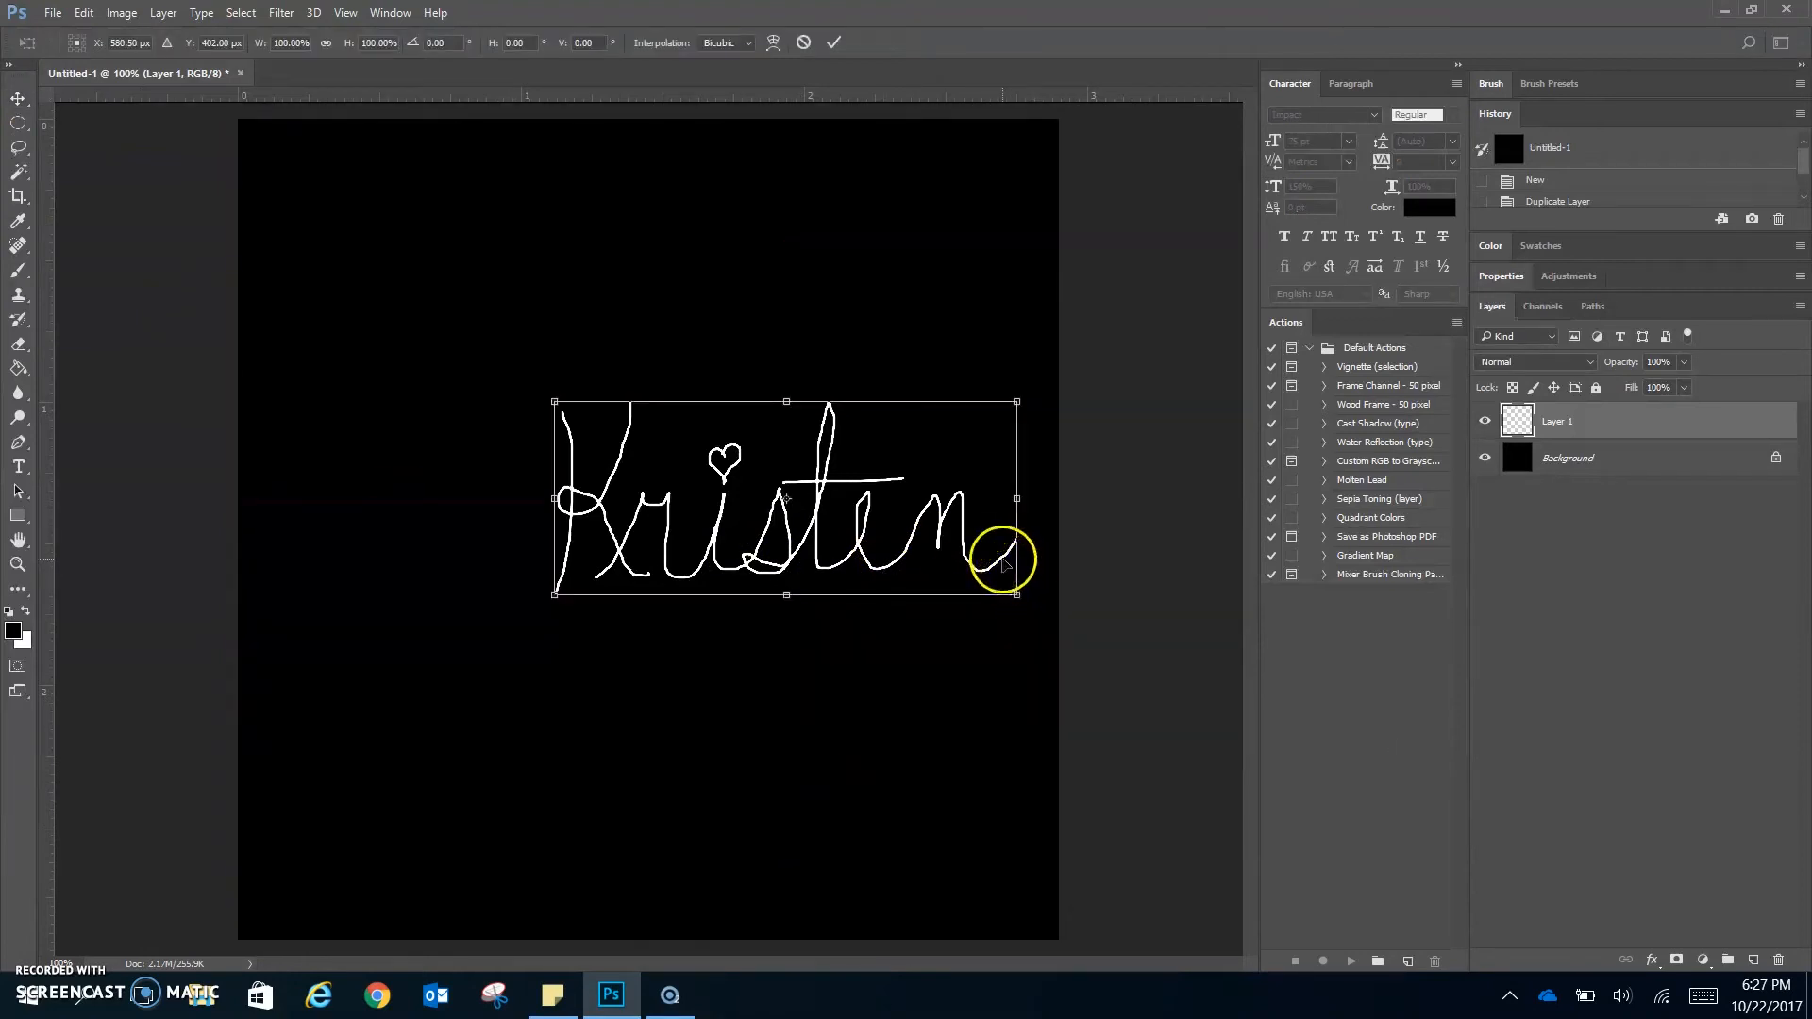
{"action": "left_click_drag", "start_coordinate": [786, 403], "coordinate": [786, 439]}
{"action": "left_click_drag", "start_coordinate": [1019, 518], "coordinate": [1034, 517]}
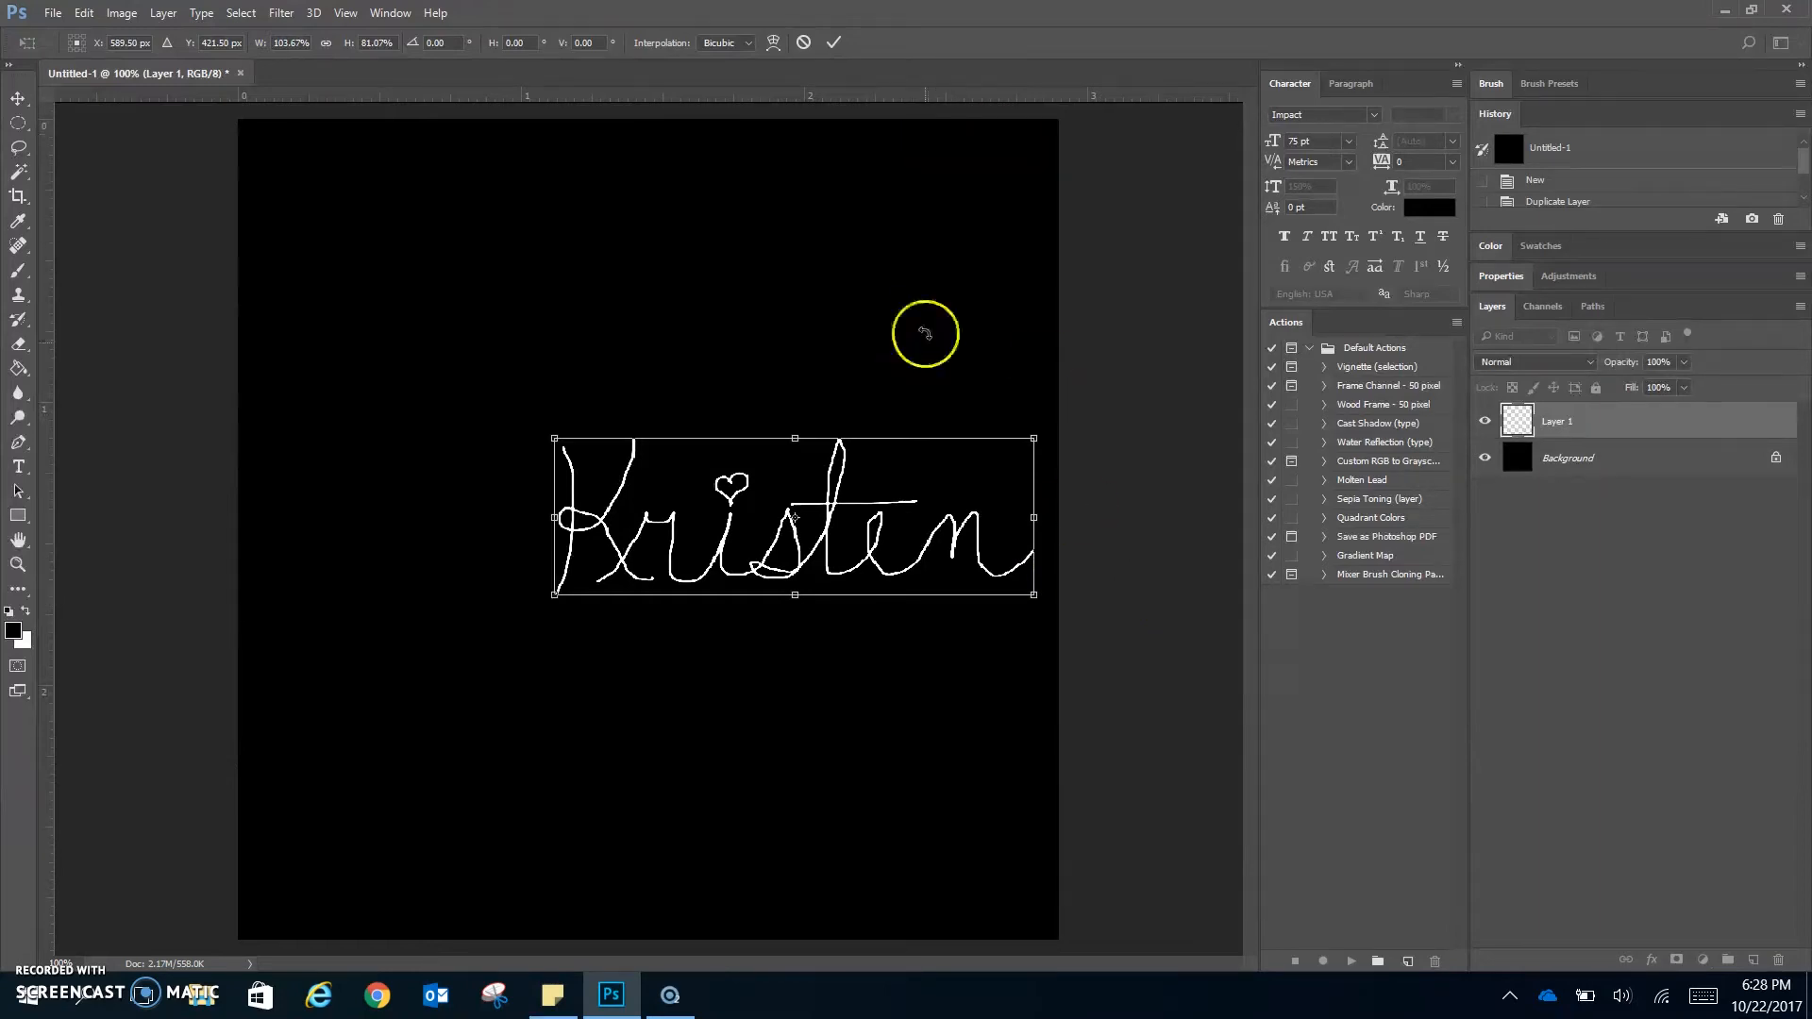
{"action": "left_click", "coordinate": [833, 41]}
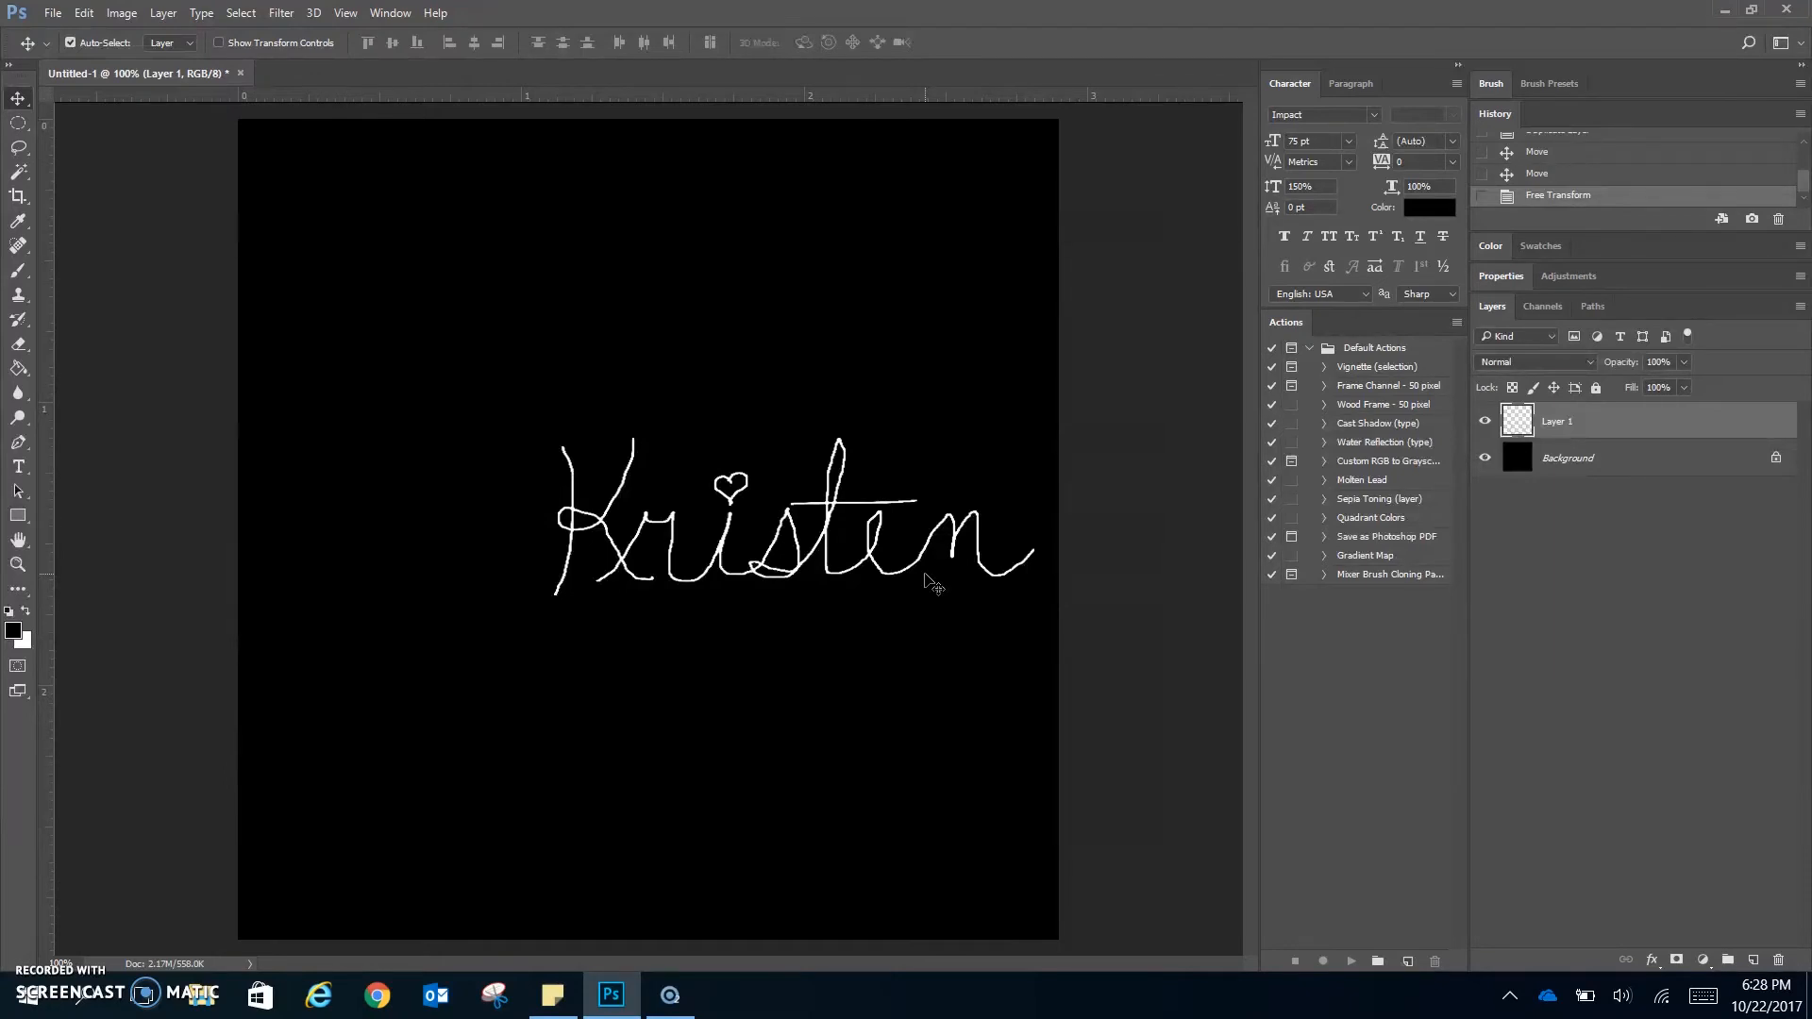
Create a new action set named spirograph.
{"action": "left_click", "coordinate": [1378, 962]}
{"action": "left_click", "coordinate": [1377, 961]}
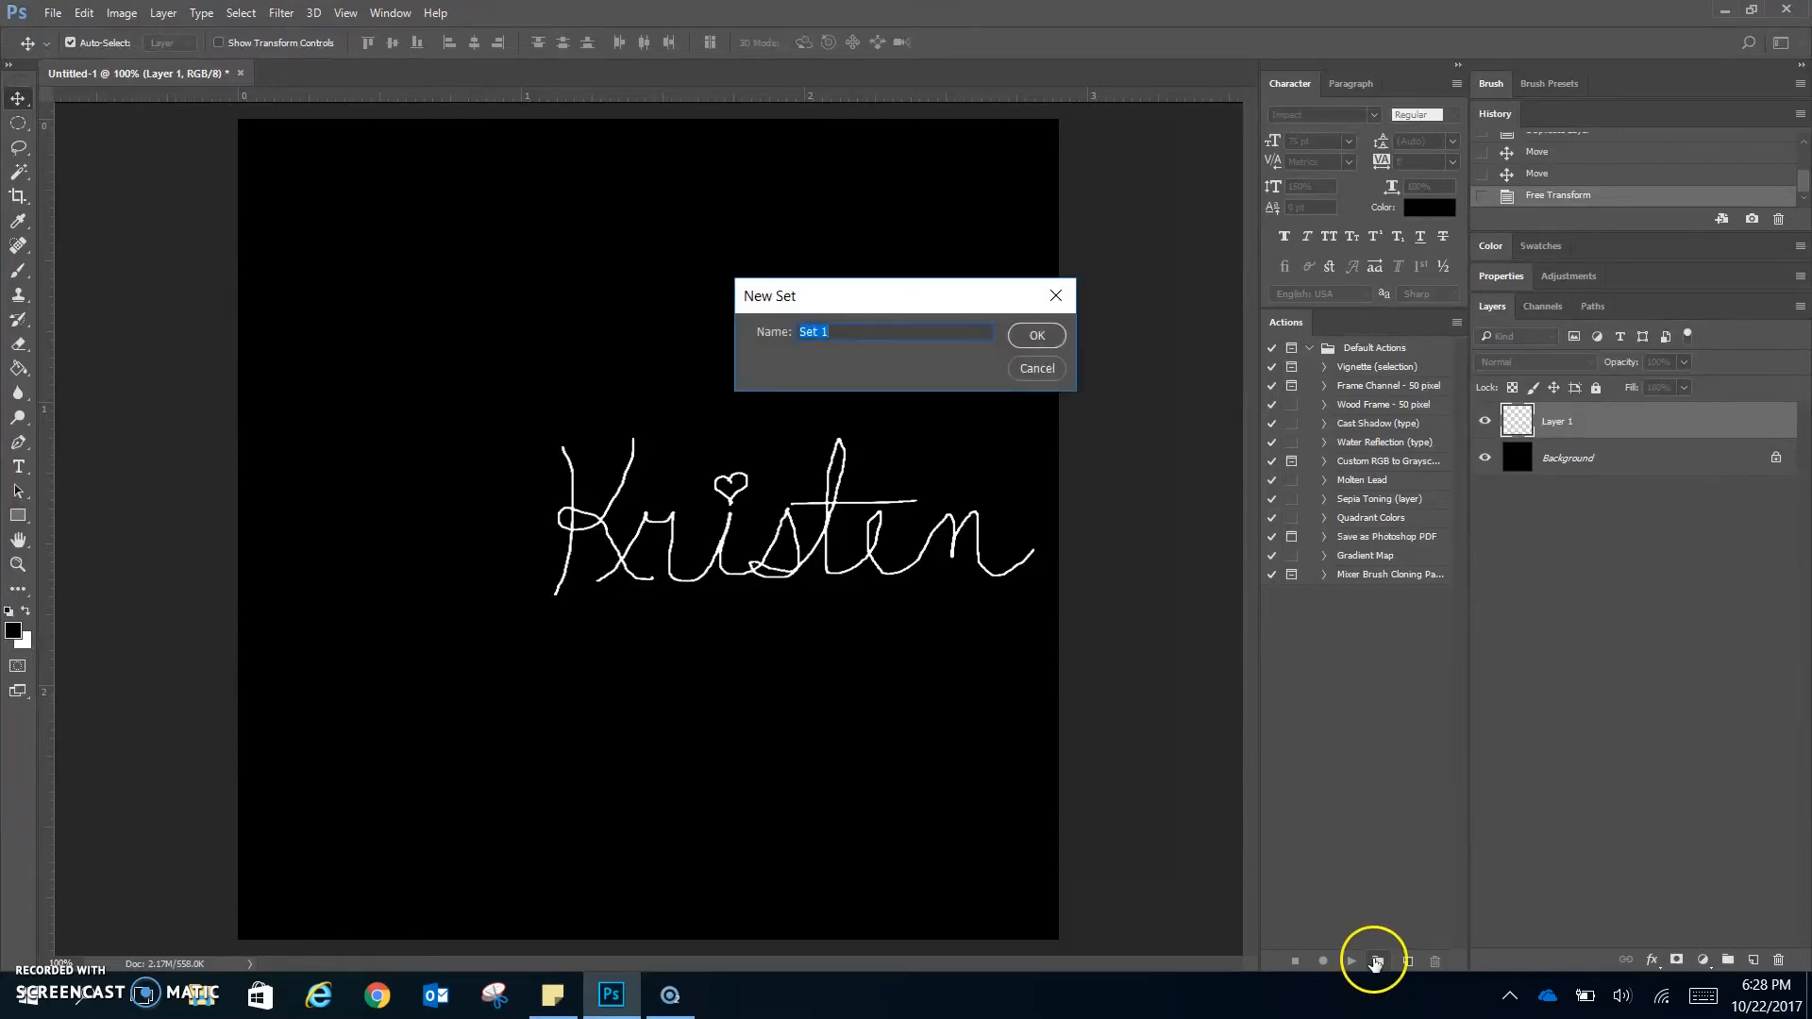
{"action": "type", "text": "spirograph"}
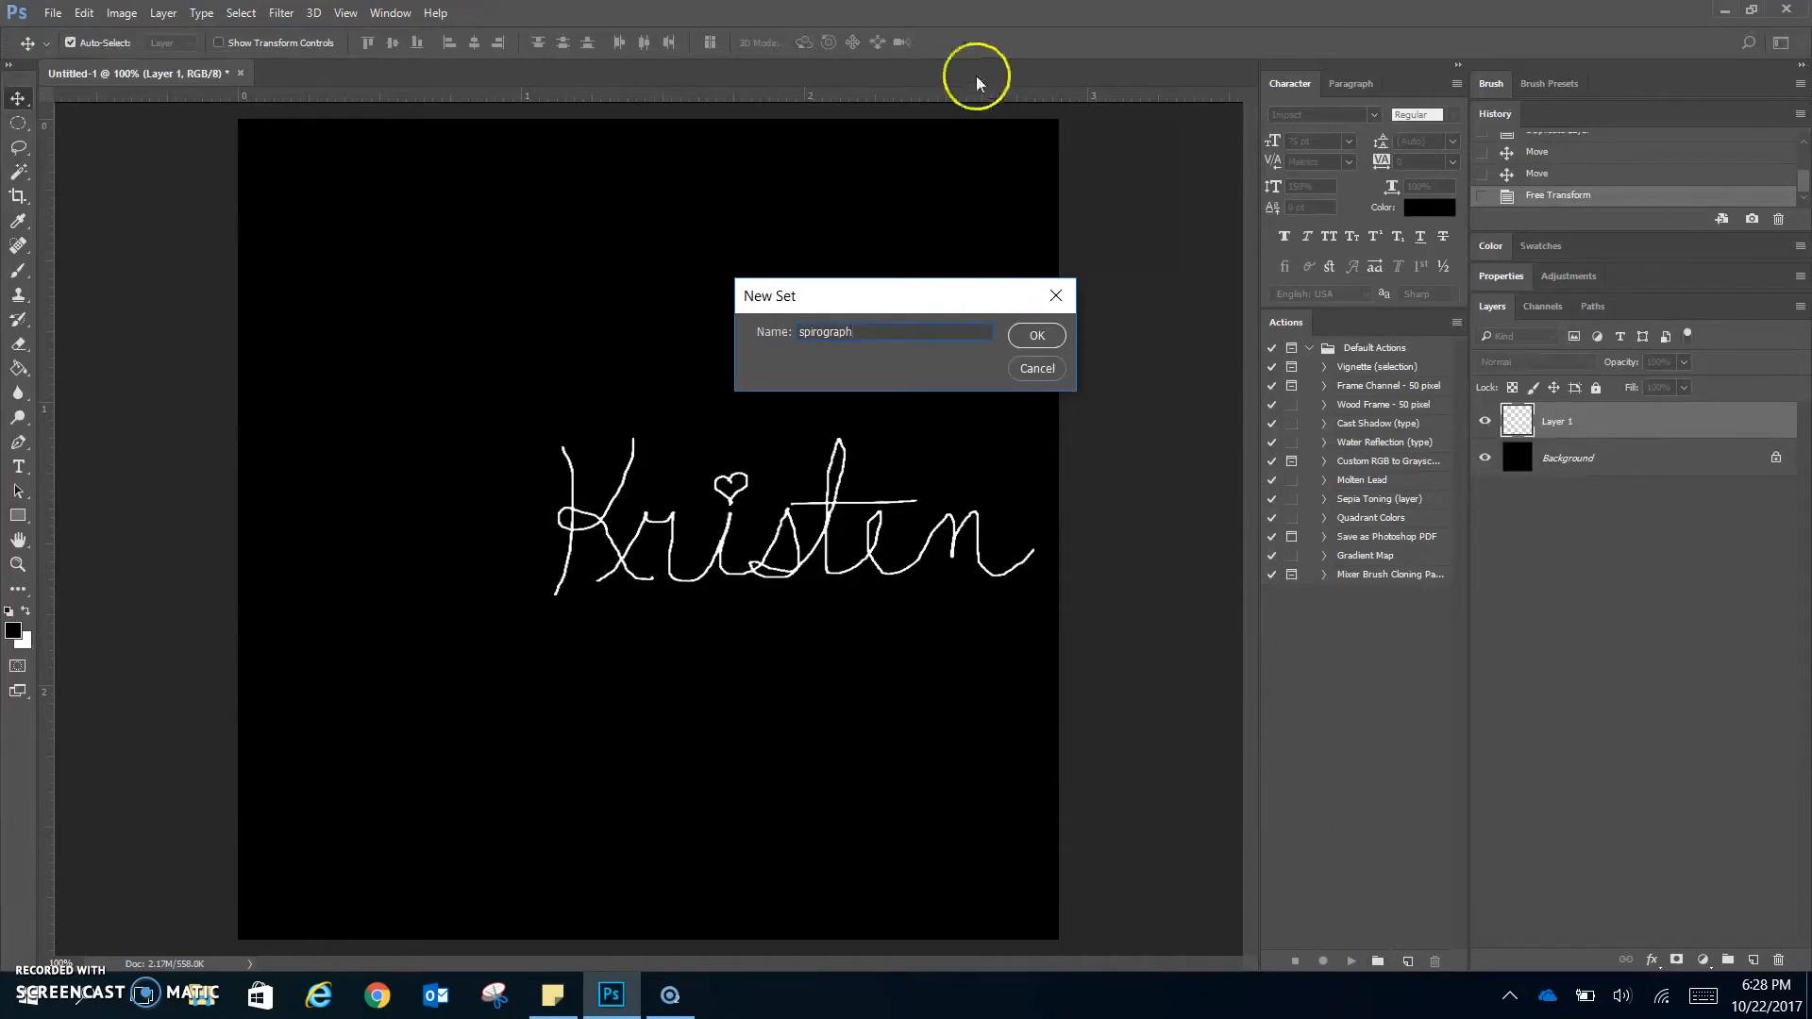
{"action": "left_click", "coordinate": [1033, 337]}
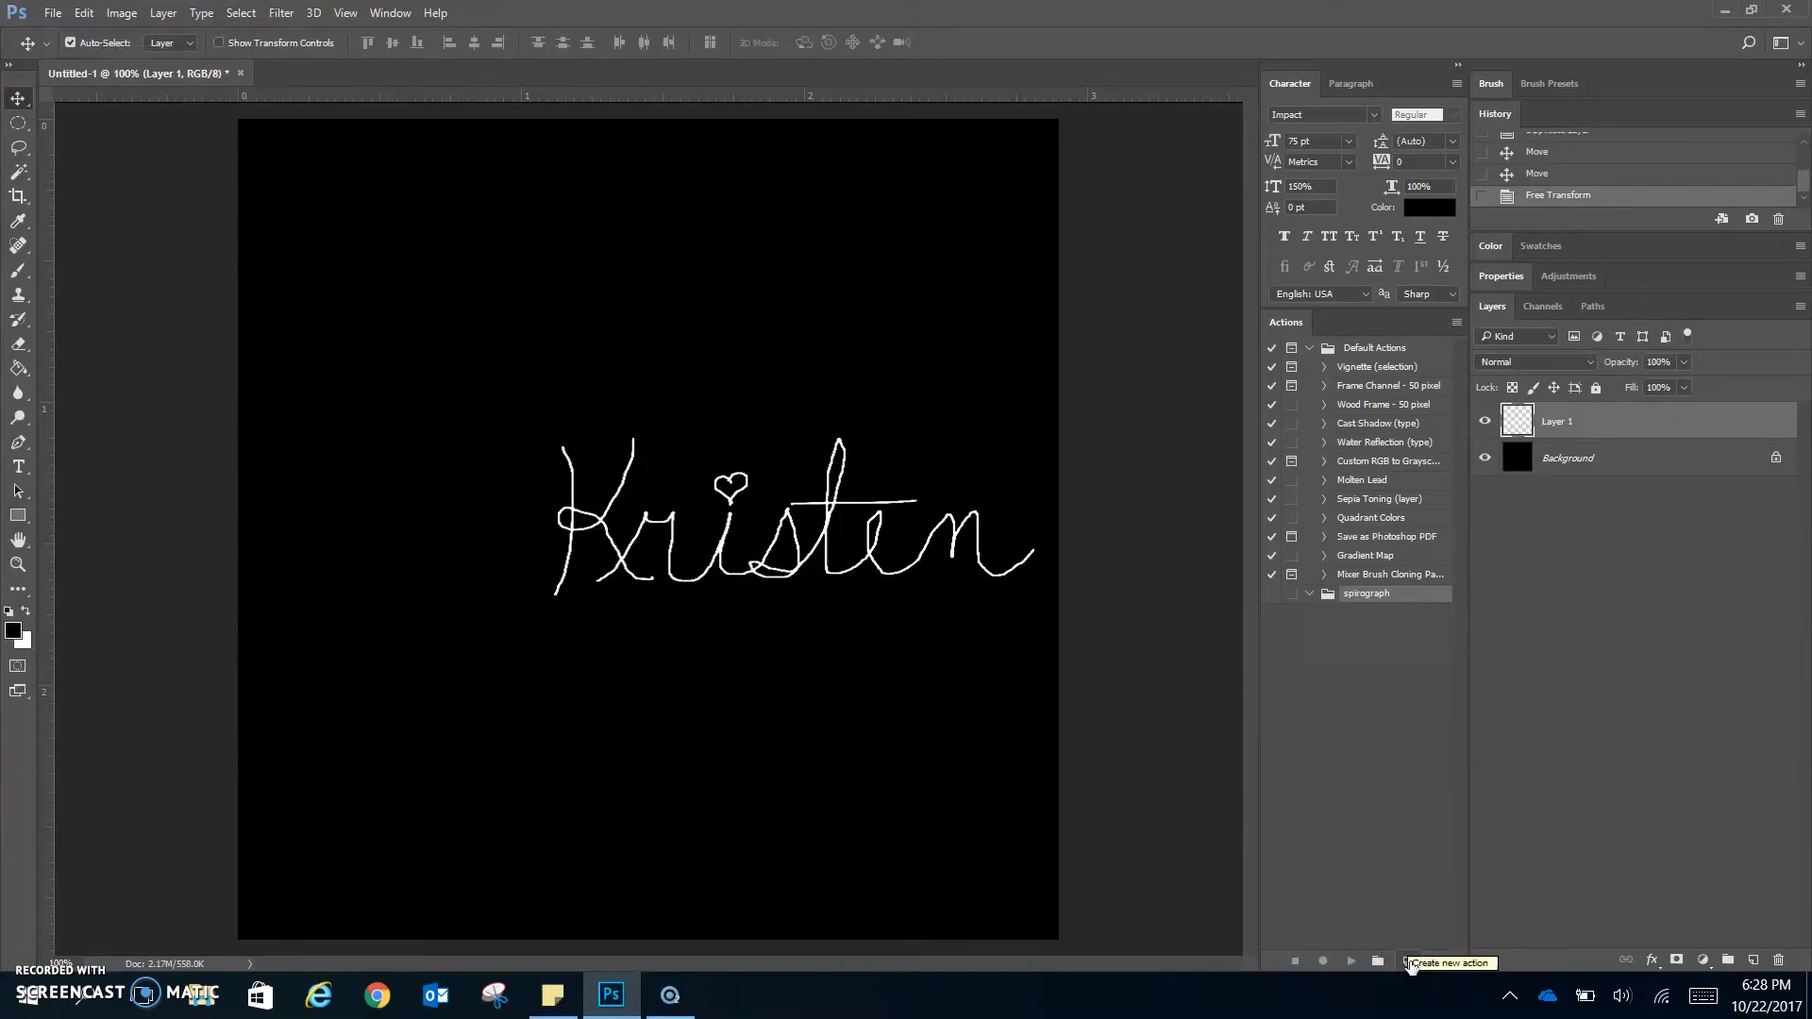
Create a new action named spiro1 in the spirograph set and start recording it.
{"action": "left_click", "coordinate": [1409, 961]}
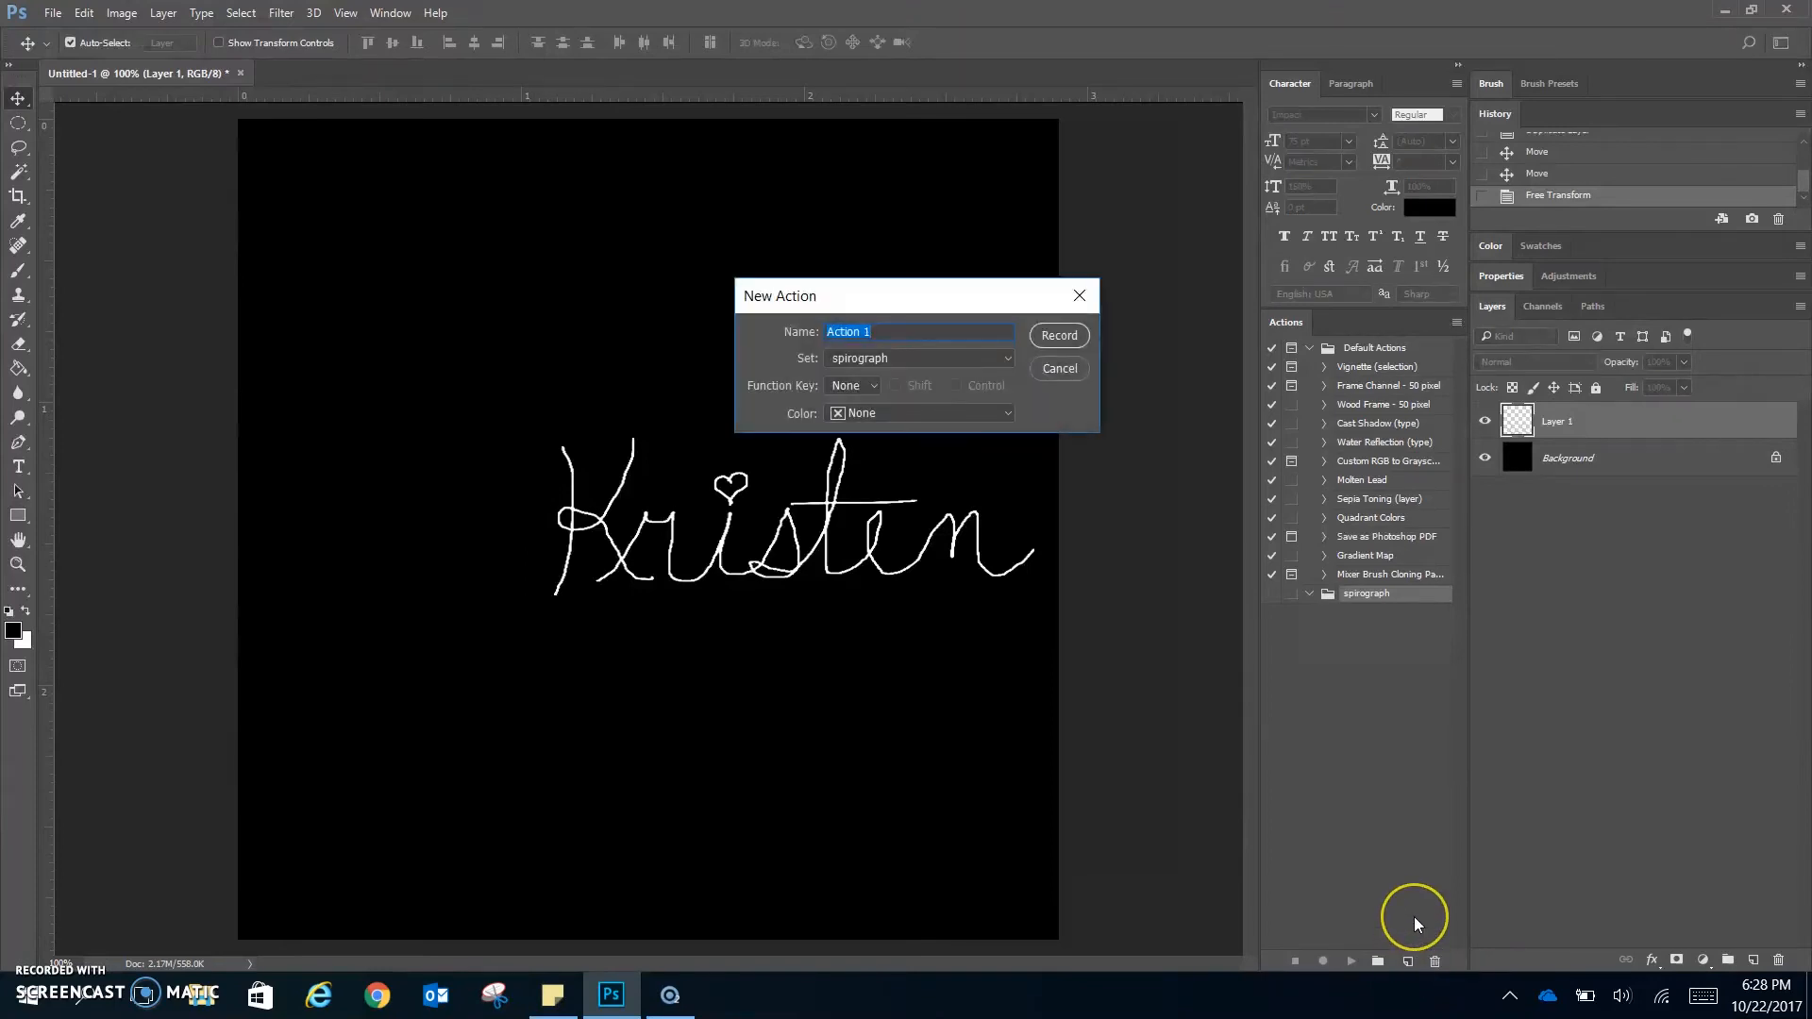
{"action": "type", "text": "spiro1"}
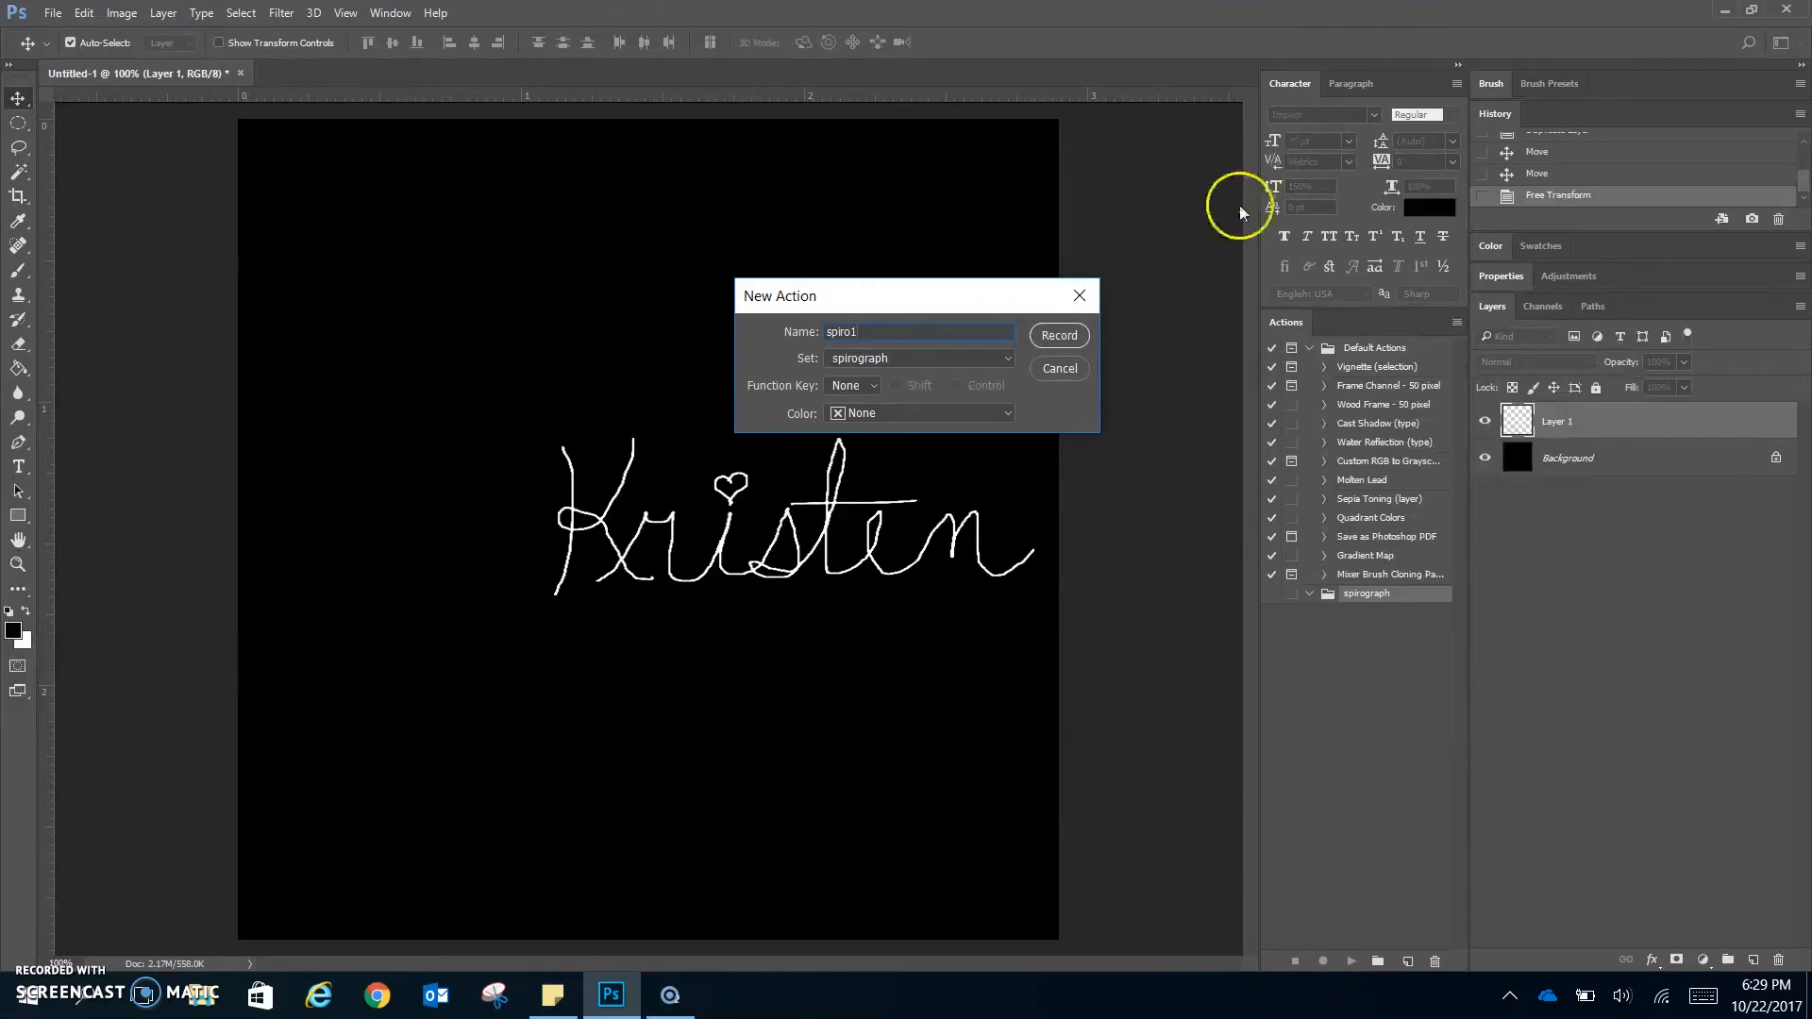
{"action": "left_click", "coordinate": [1058, 335]}
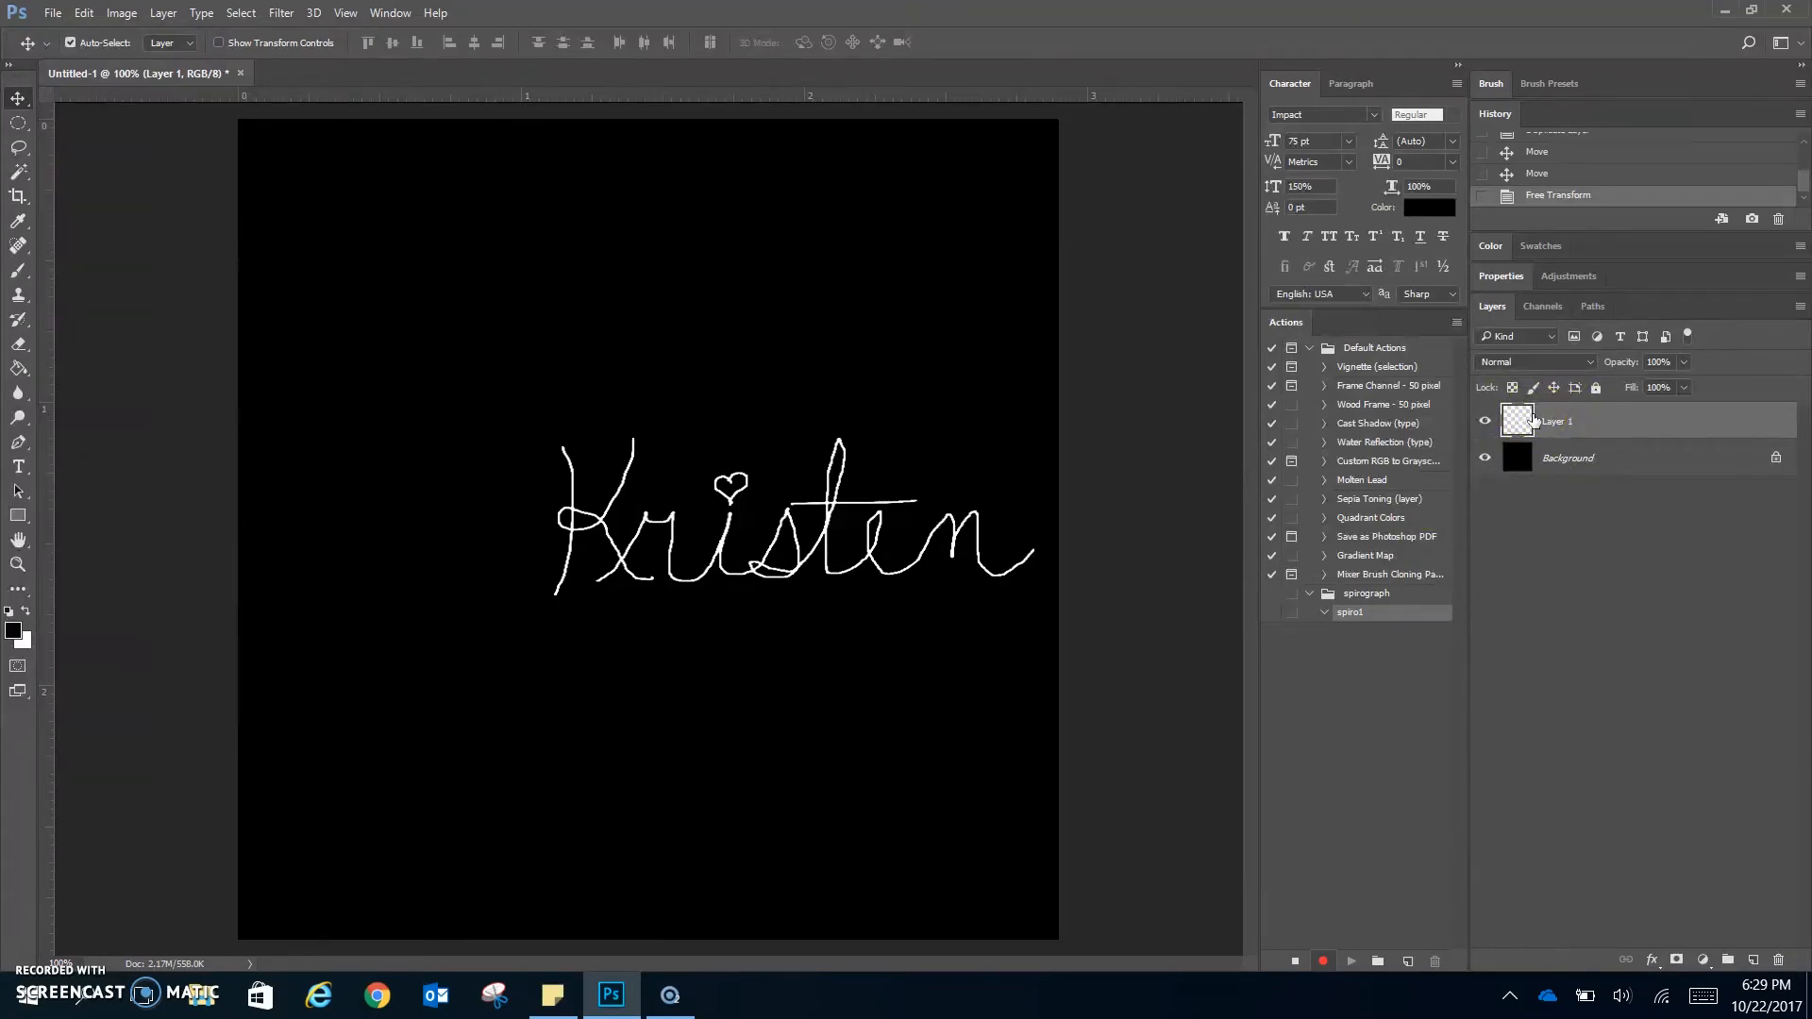
Duplicate the signature layer, begin a free transform on the copy, and move its reference point to the stroke junction inside the first letter.
{"action": "key", "text": "ctrl"}
{"action": "key", "text": "ctrl+j"}
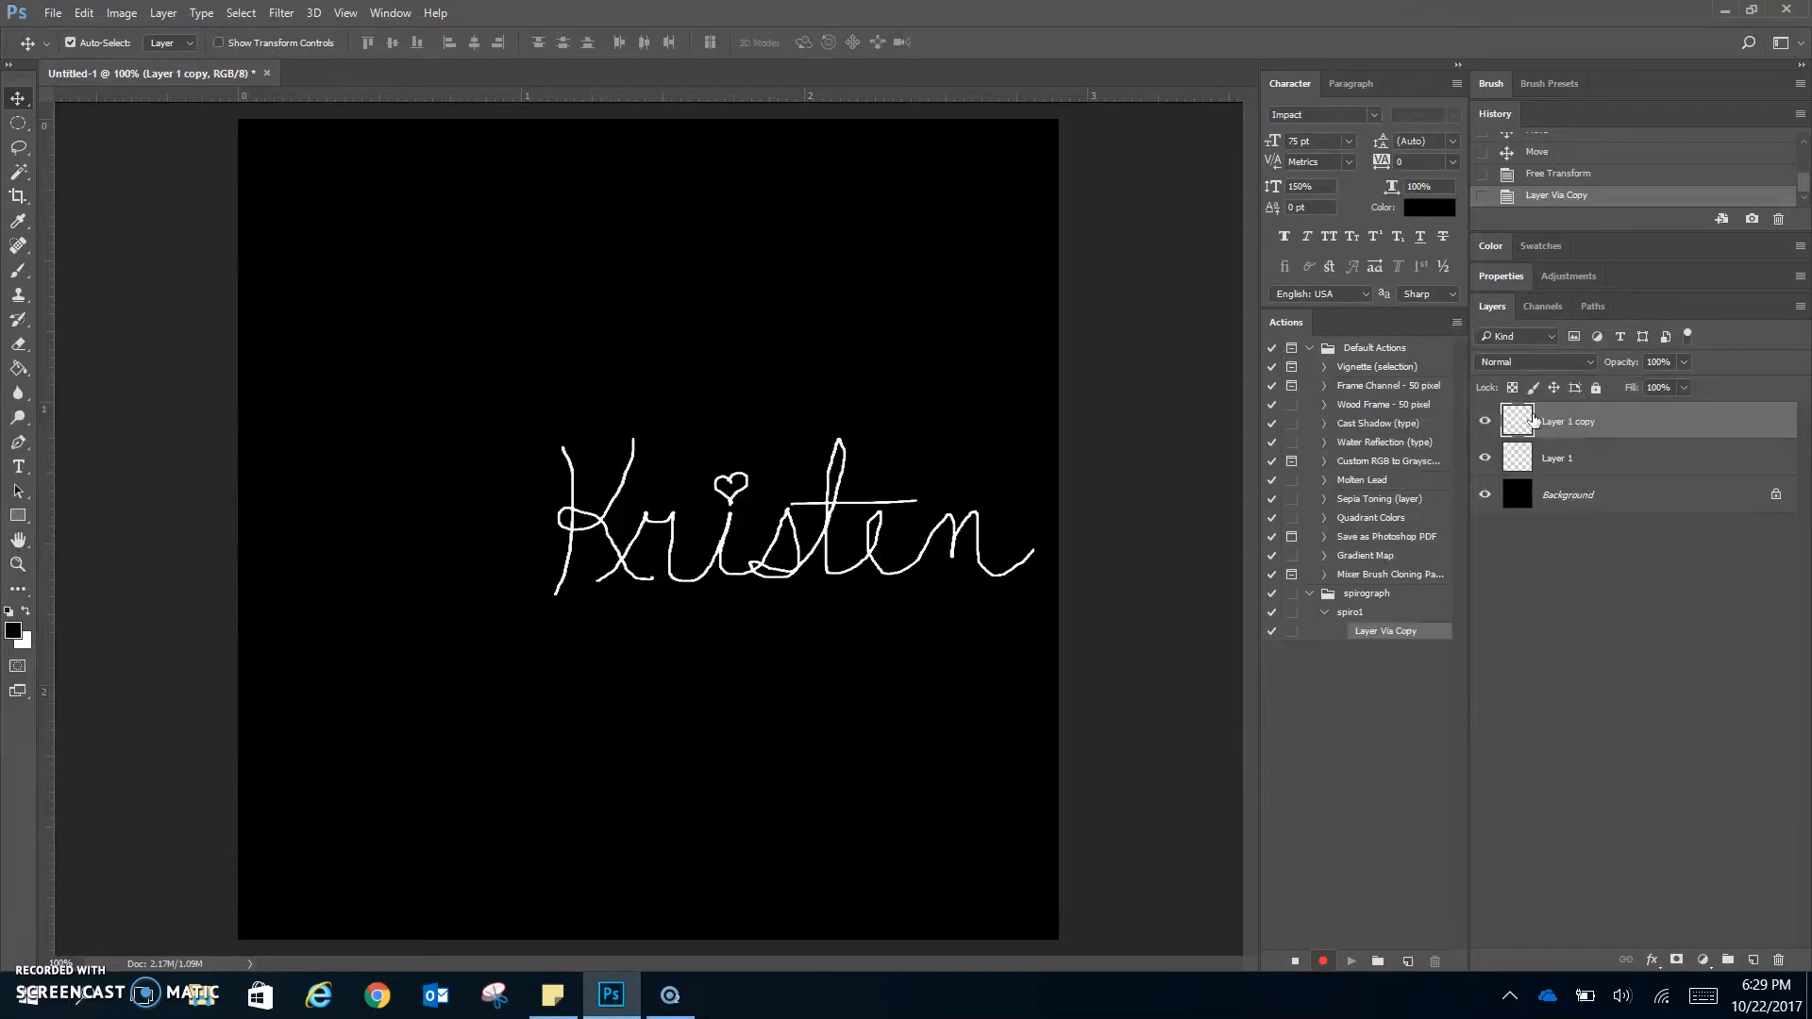
{"action": "key", "text": "ctrl+t"}
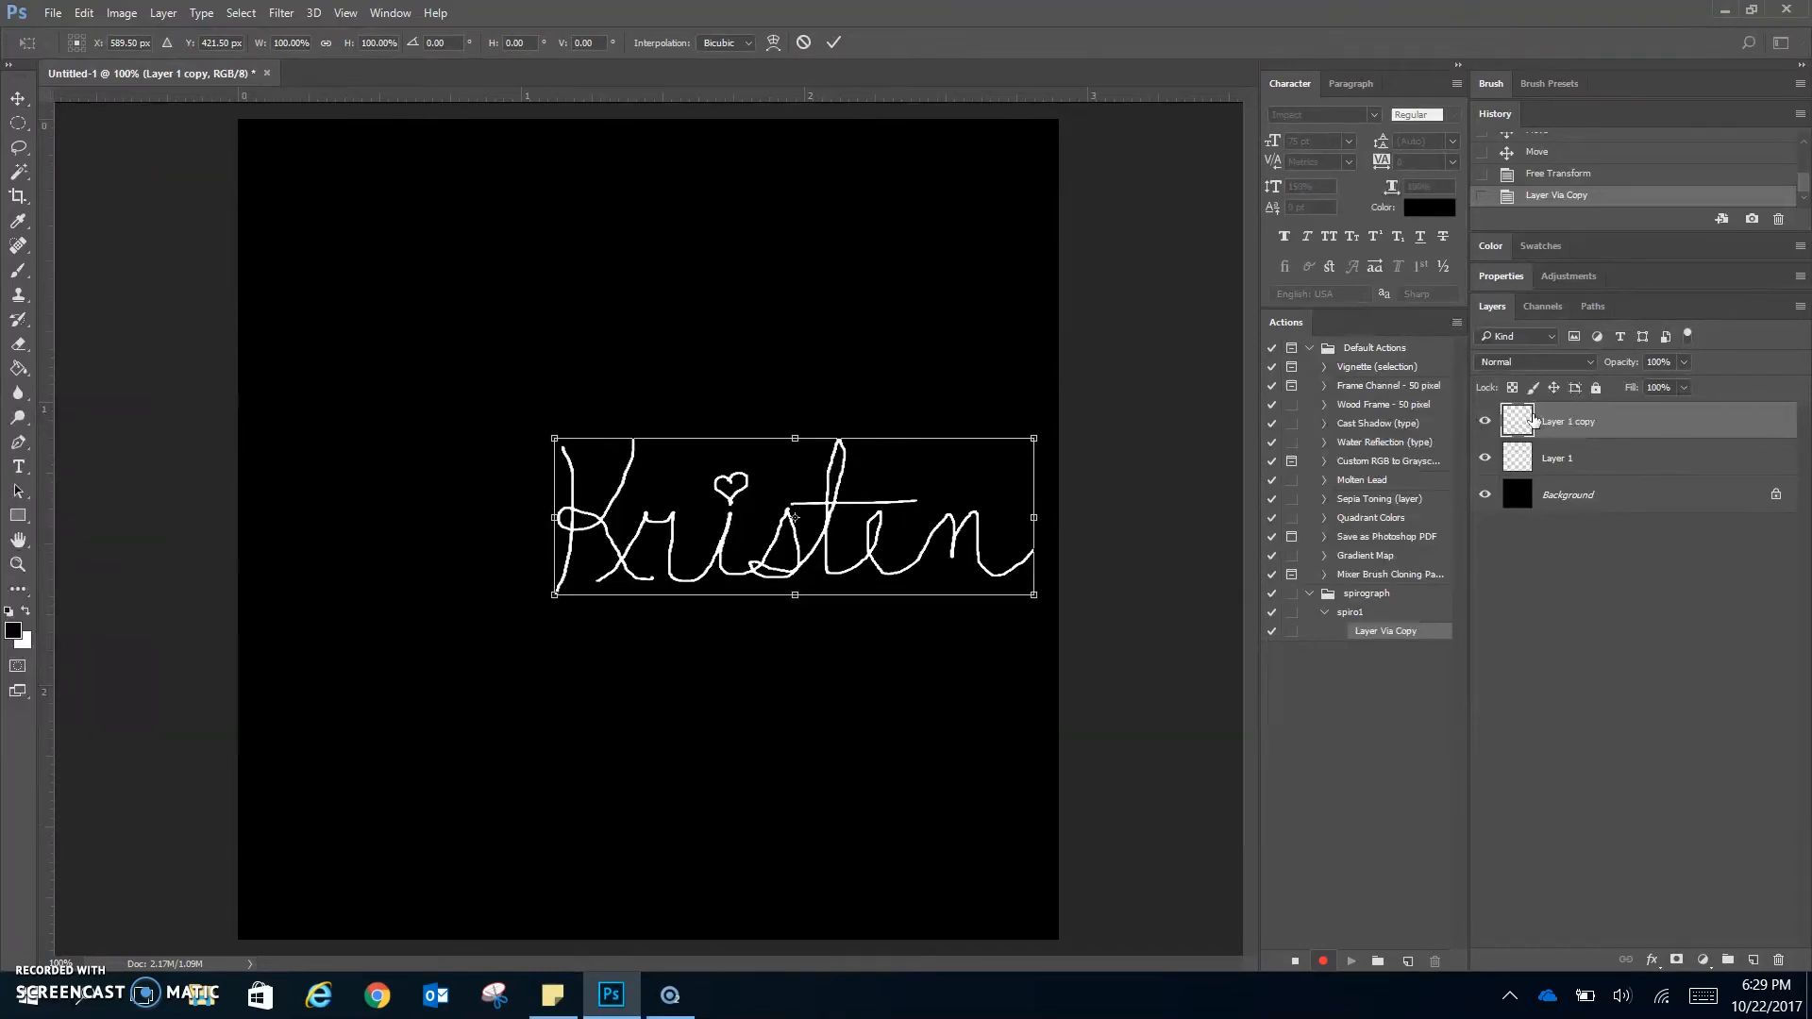
{"action": "key", "text": "ctrl+plus"}
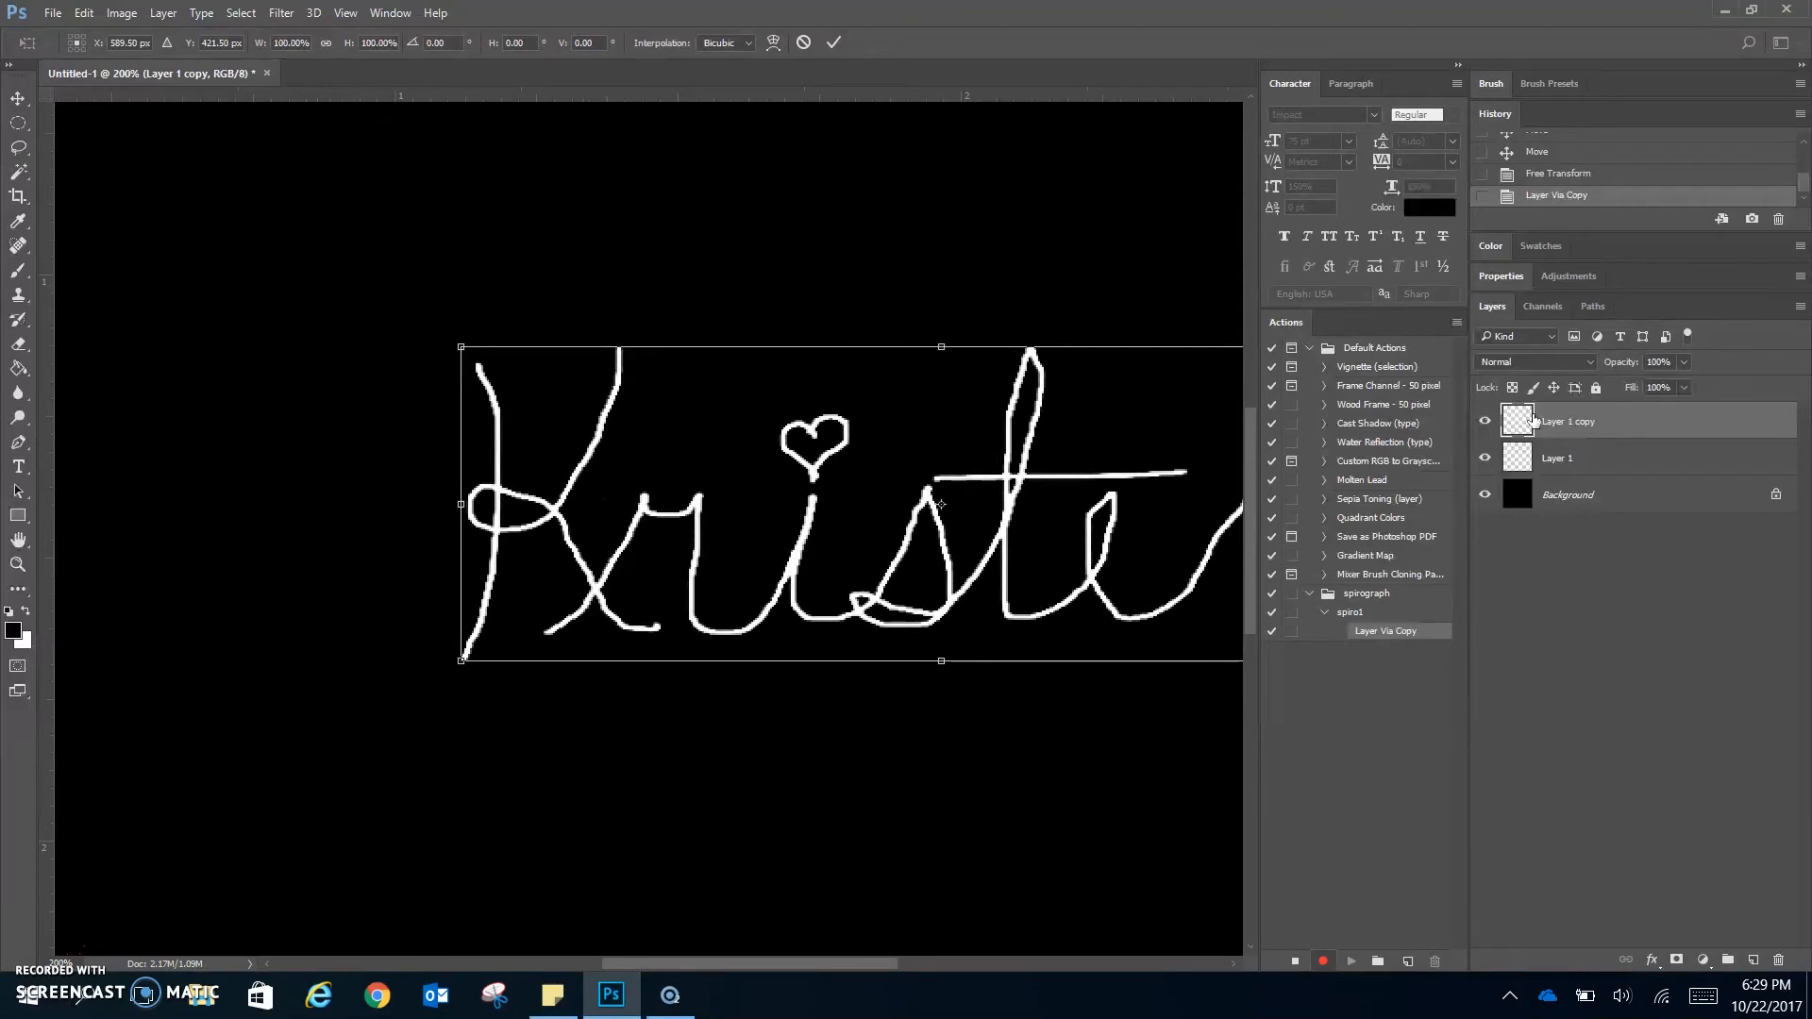
{"action": "left_click_drag", "start_coordinate": [727, 965], "coordinate": [788, 966]}
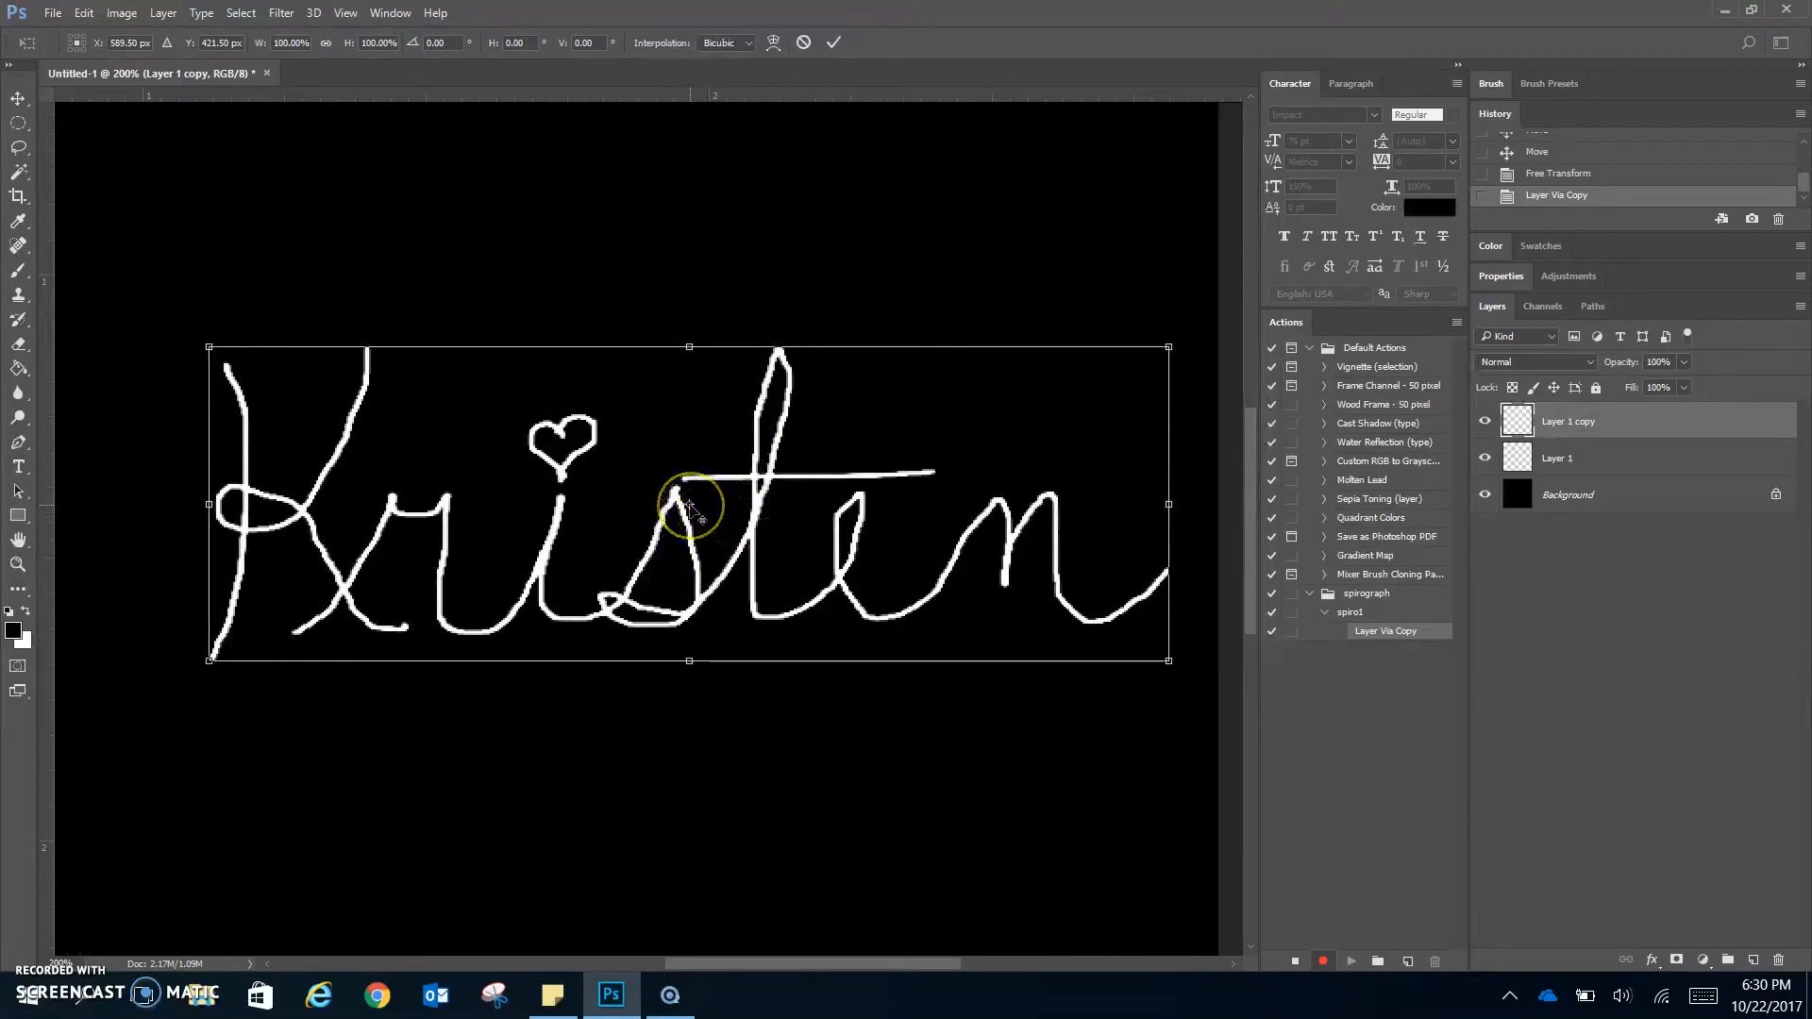
{"action": "left_click_drag", "start_coordinate": [690, 508], "coordinate": [300, 510]}
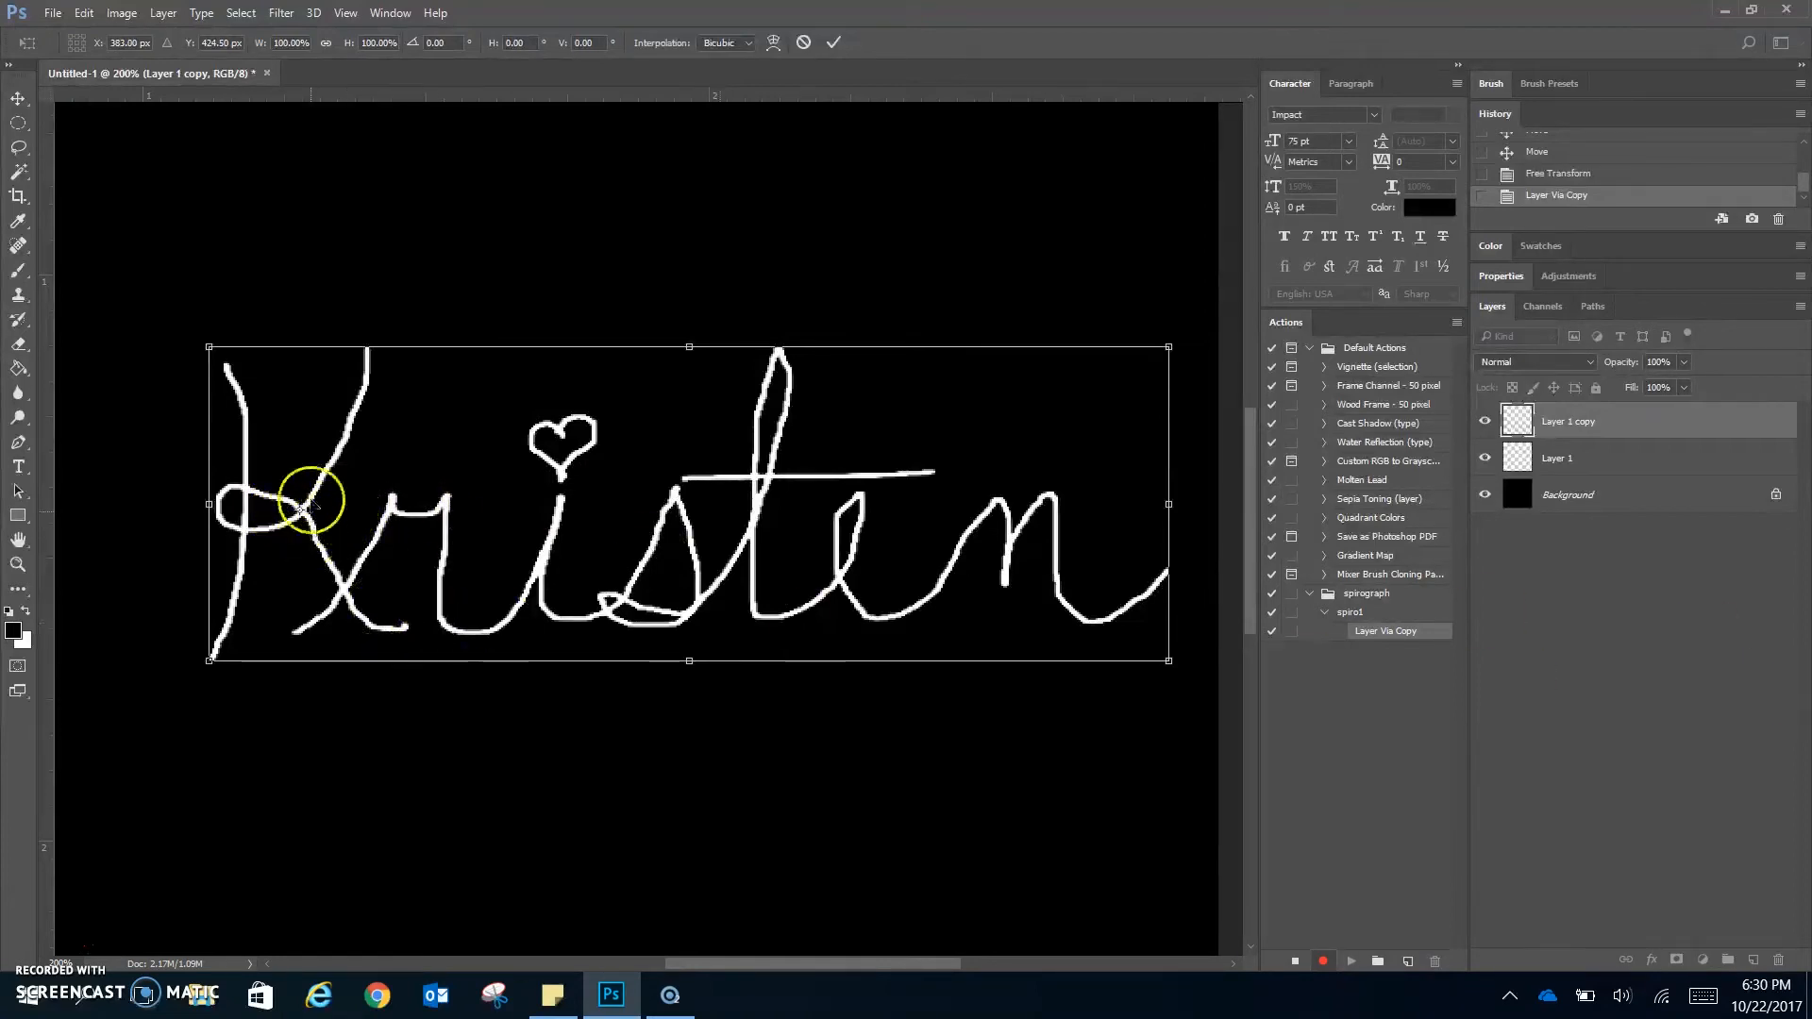
{"action": "left_click", "coordinate": [1563, 451]}
{"action": "key", "text": "ctrl+0"}
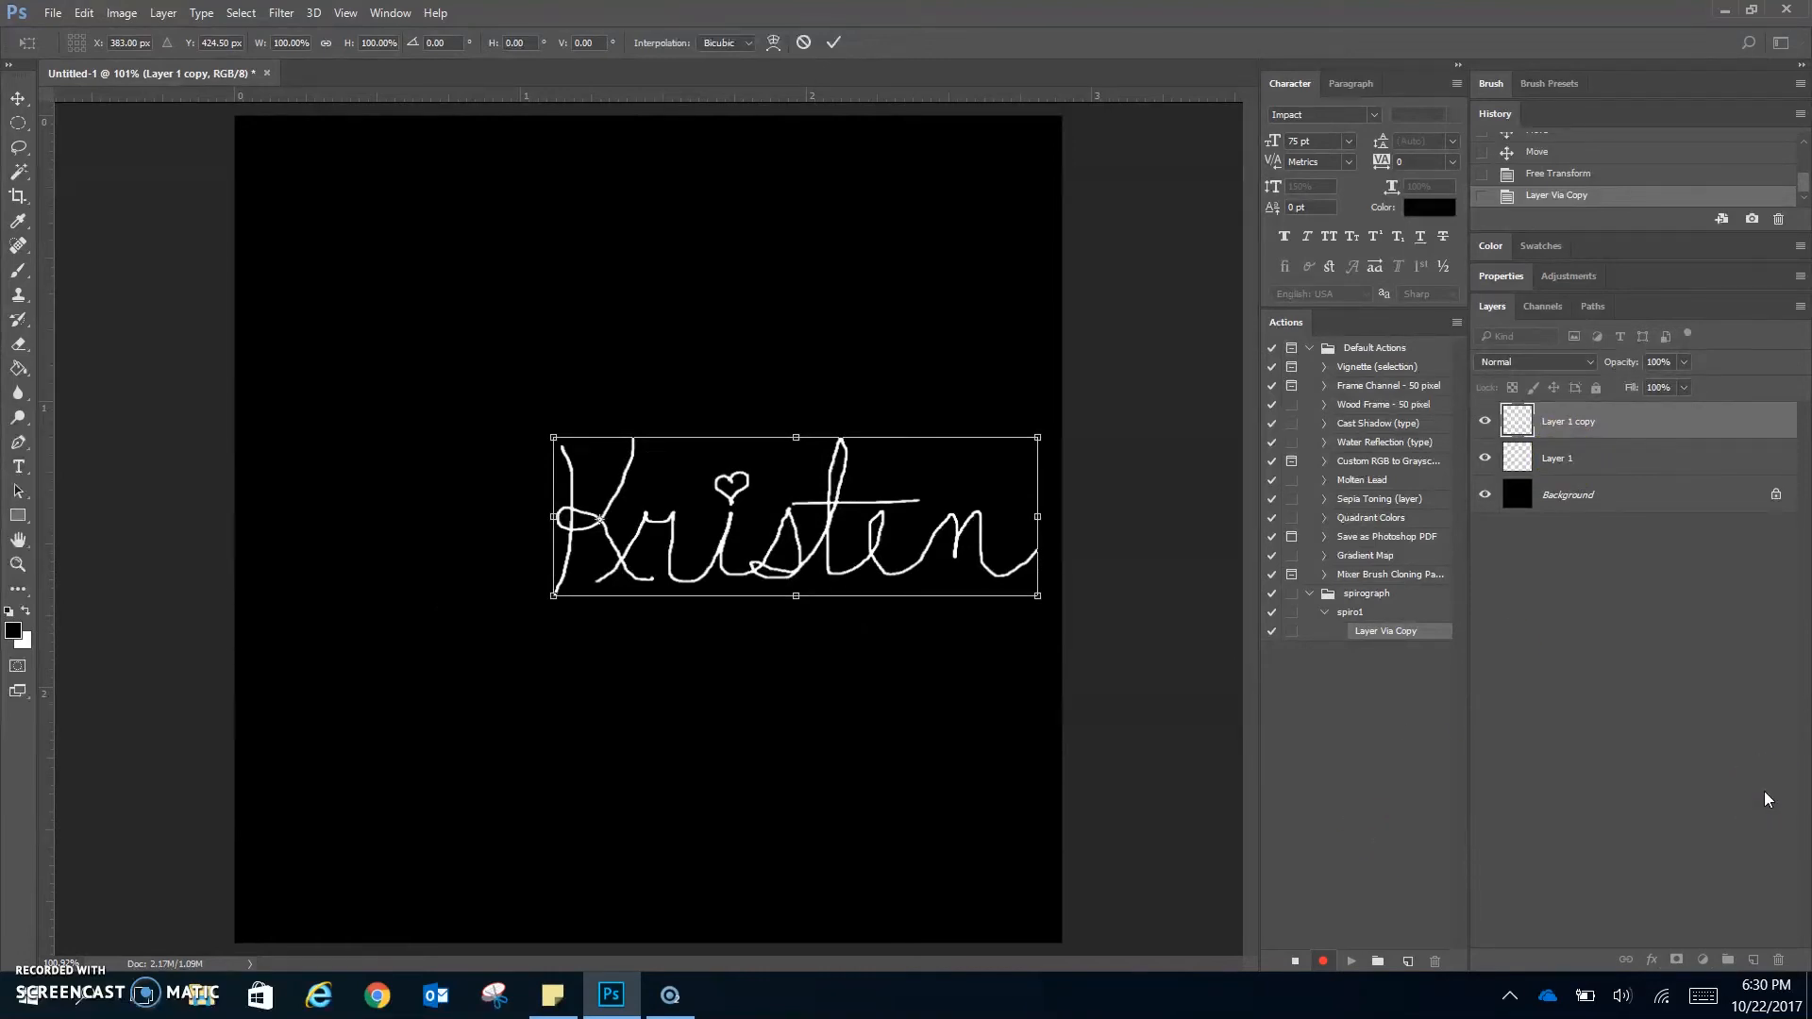
Rotate the duplicated signature 20 degrees around the moved reference point and apply the transformation.
{"action": "left_click", "coordinate": [1385, 641]}
{"action": "left_click", "coordinate": [434, 42]}
{"action": "left_click_drag", "start_coordinate": [457, 41], "coordinate": [400, 43]}
{"action": "type", "text": "20"}
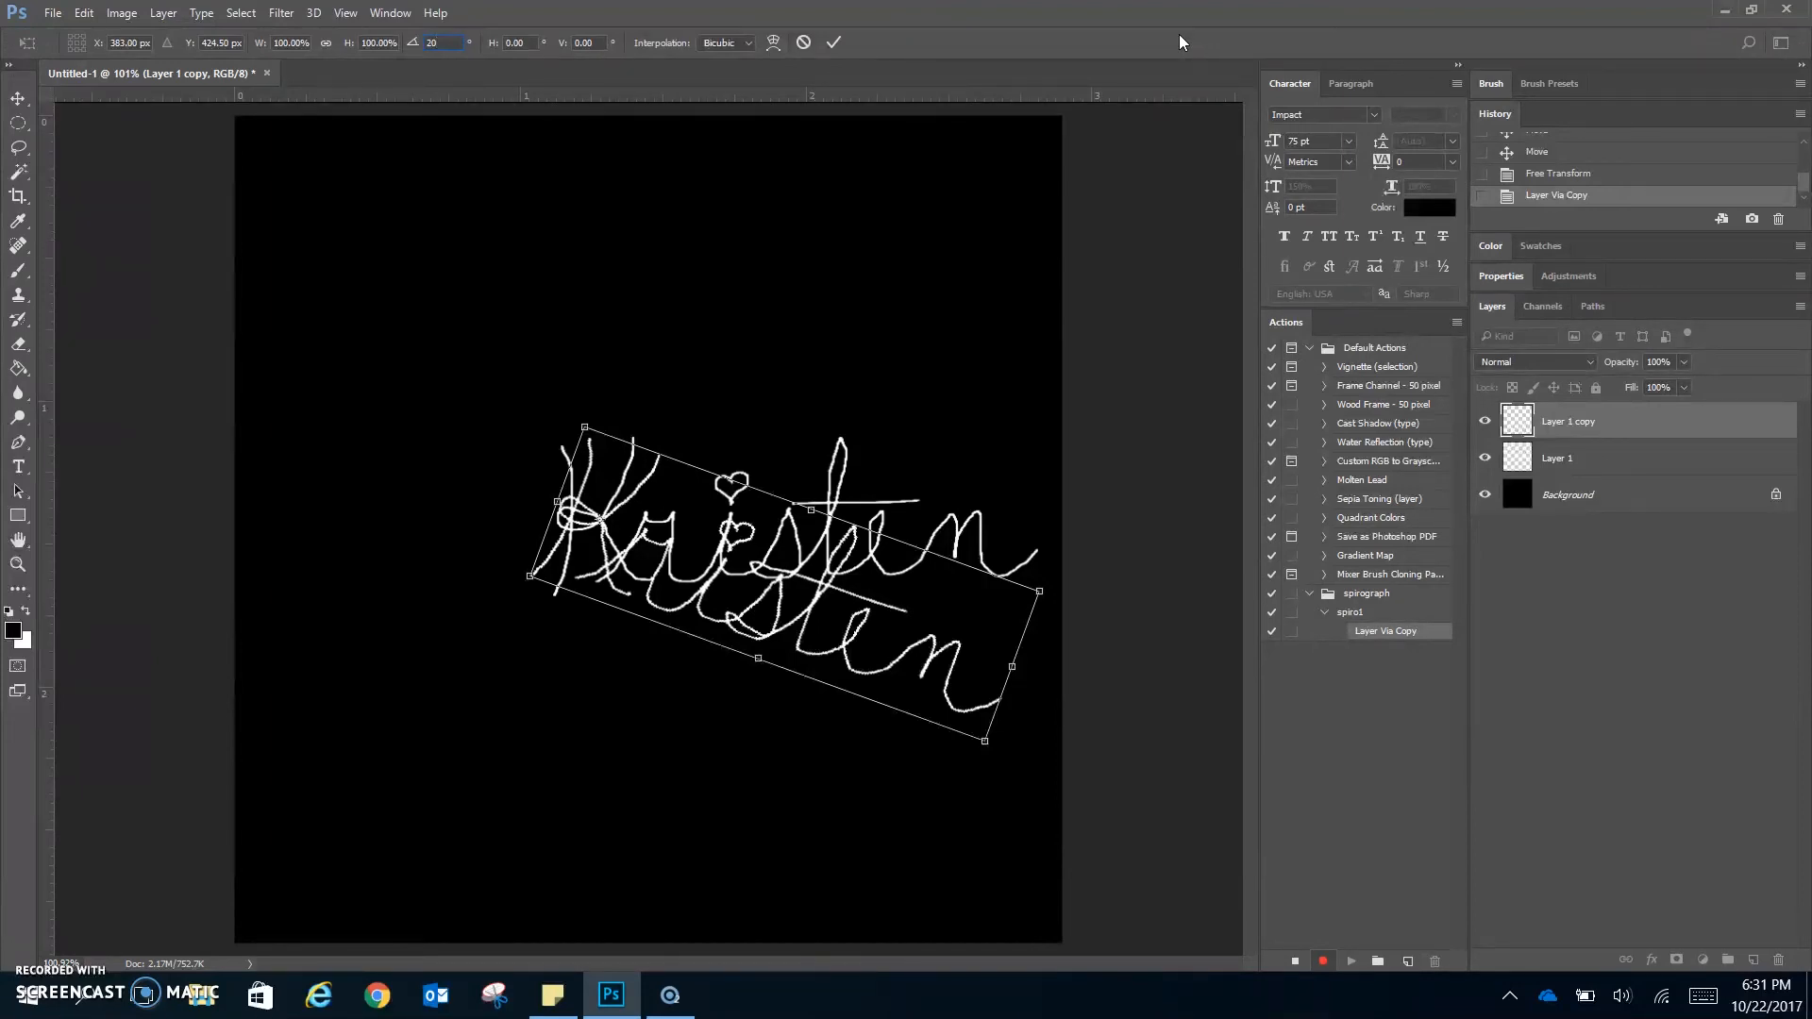
{"action": "left_click", "coordinate": [834, 42]}
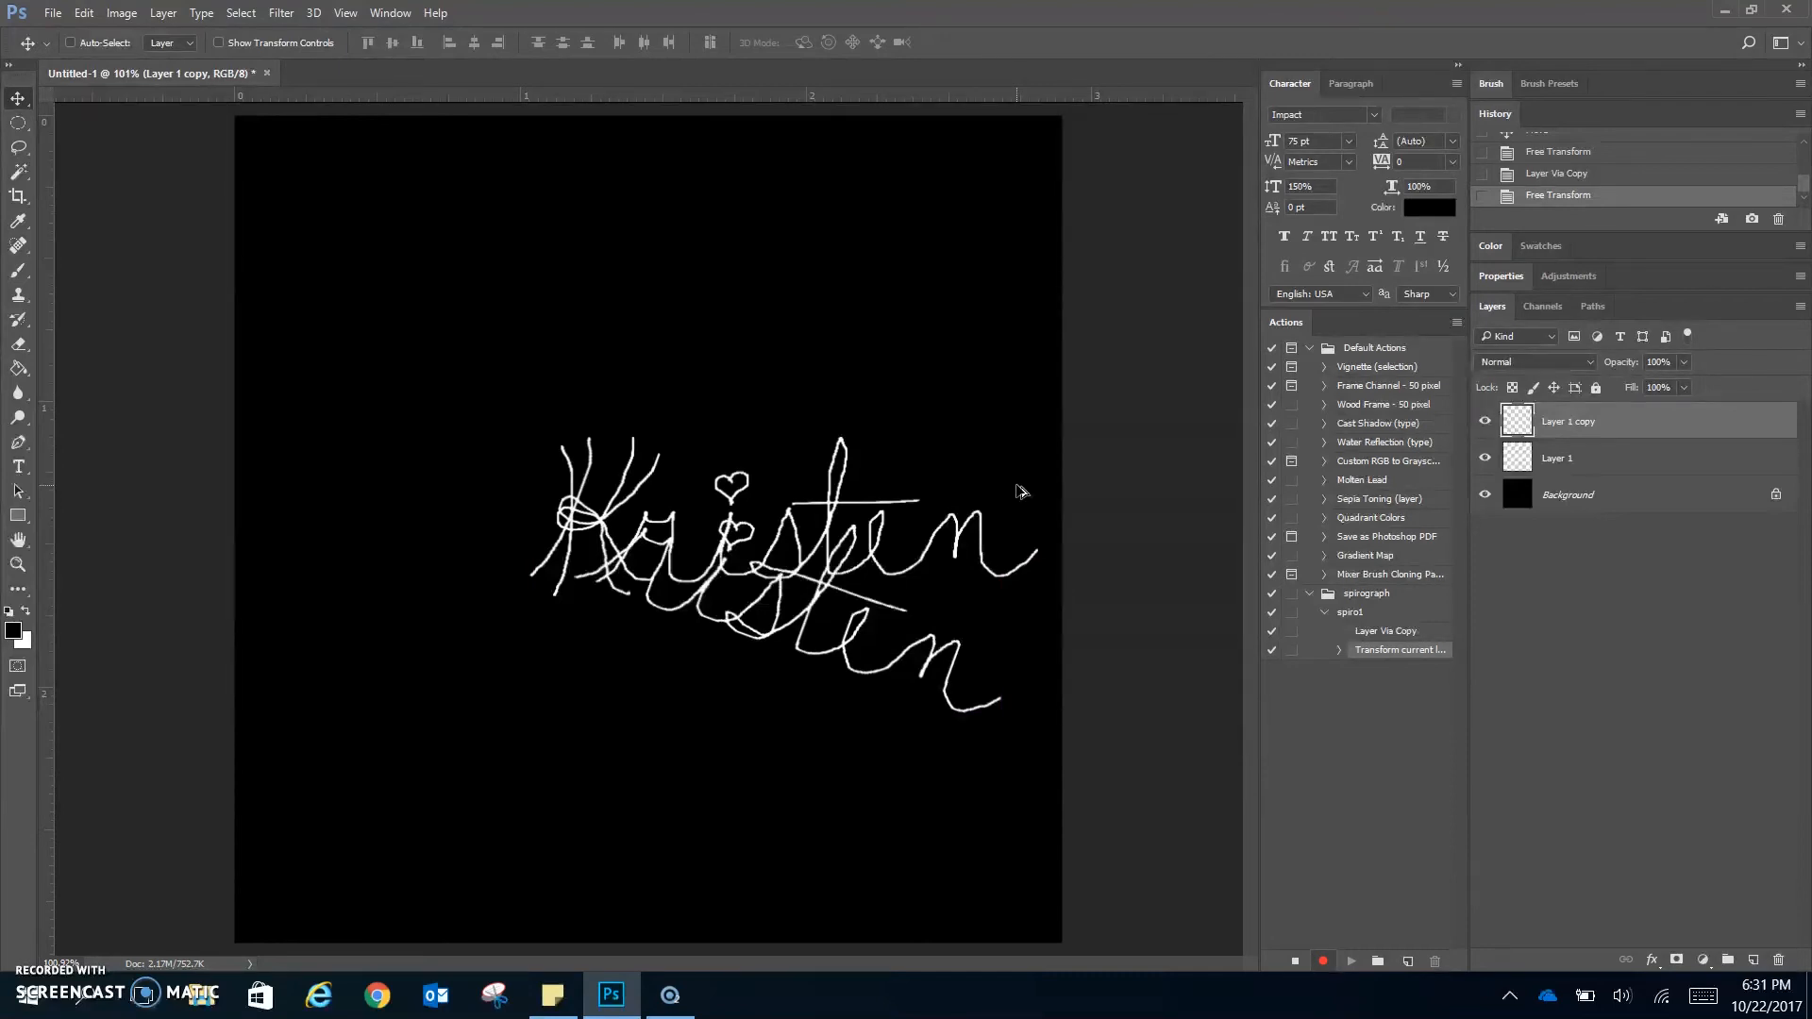
Repeat the duplicate-and-rotate transformation 16 more times to complete the full circle of signatures.
{"action": "key", "text": "ctrl+alt+shift+t"}
{"action": "key", "text": "ctrl+alt+shift+t"}
{"action": "key", "text": "ctrl+alt+shift+t"}
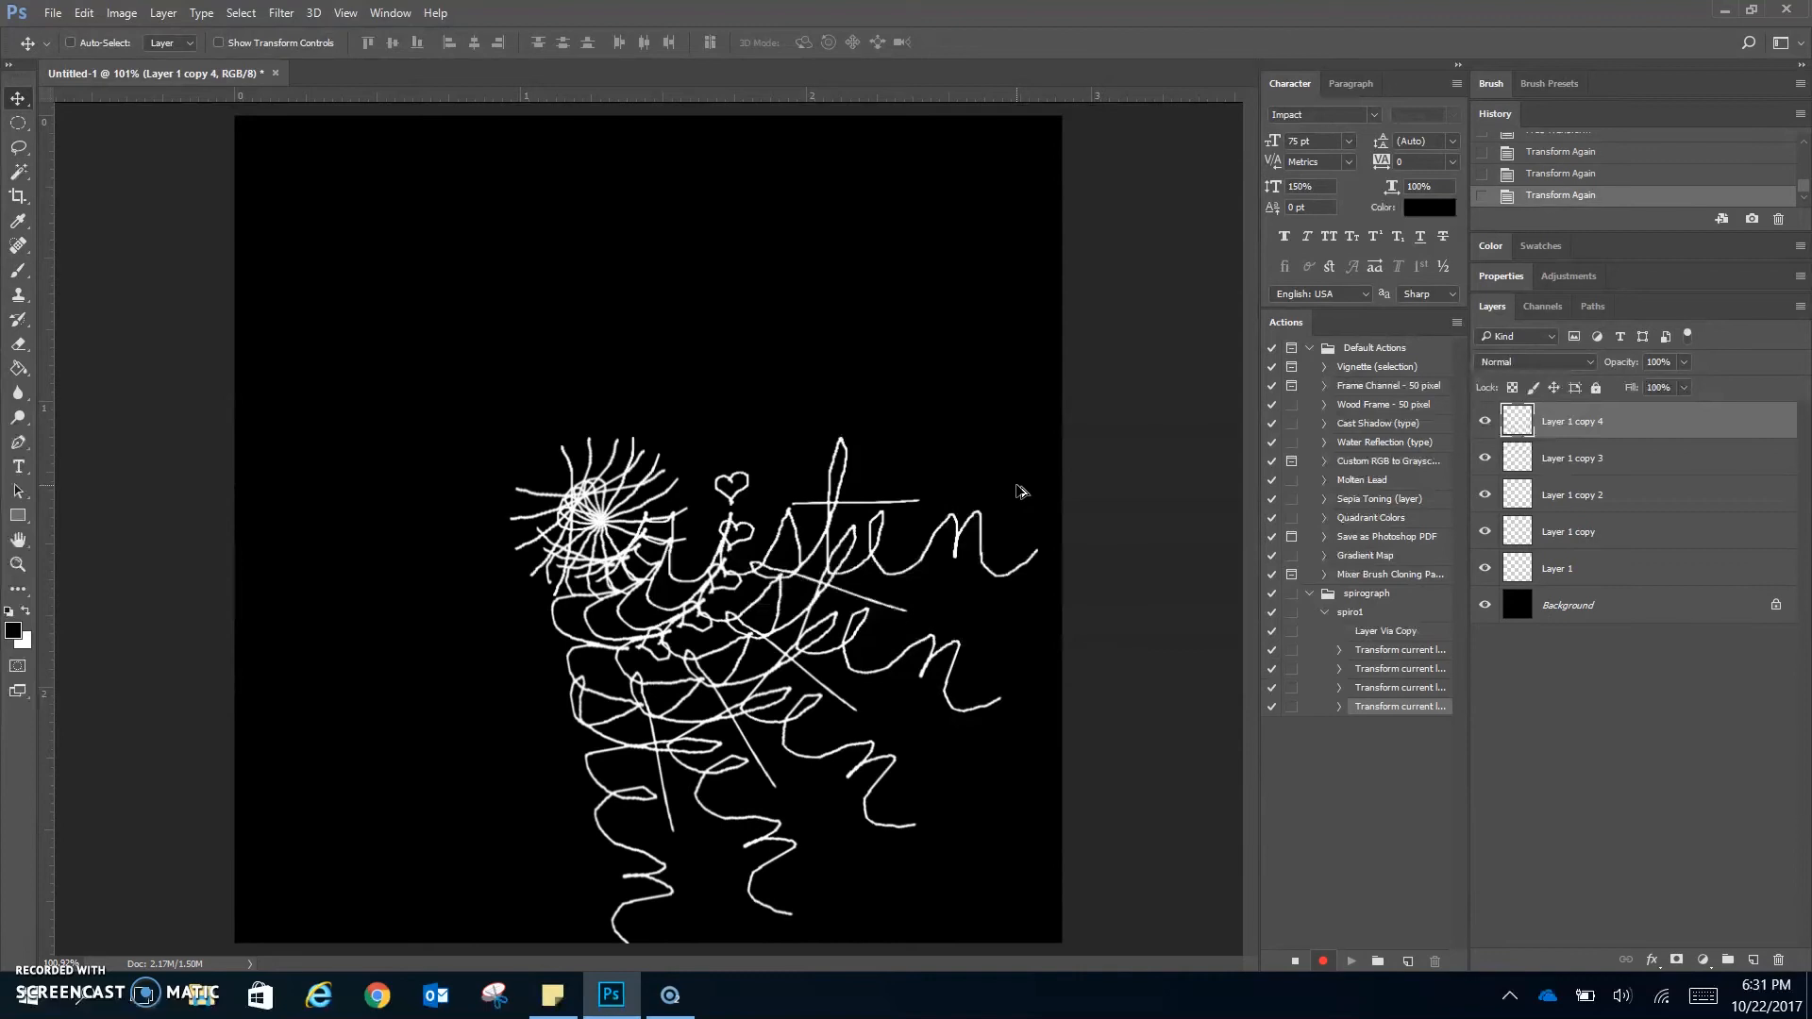
{"action": "key", "text": "ctrl+alt+shift+t"}
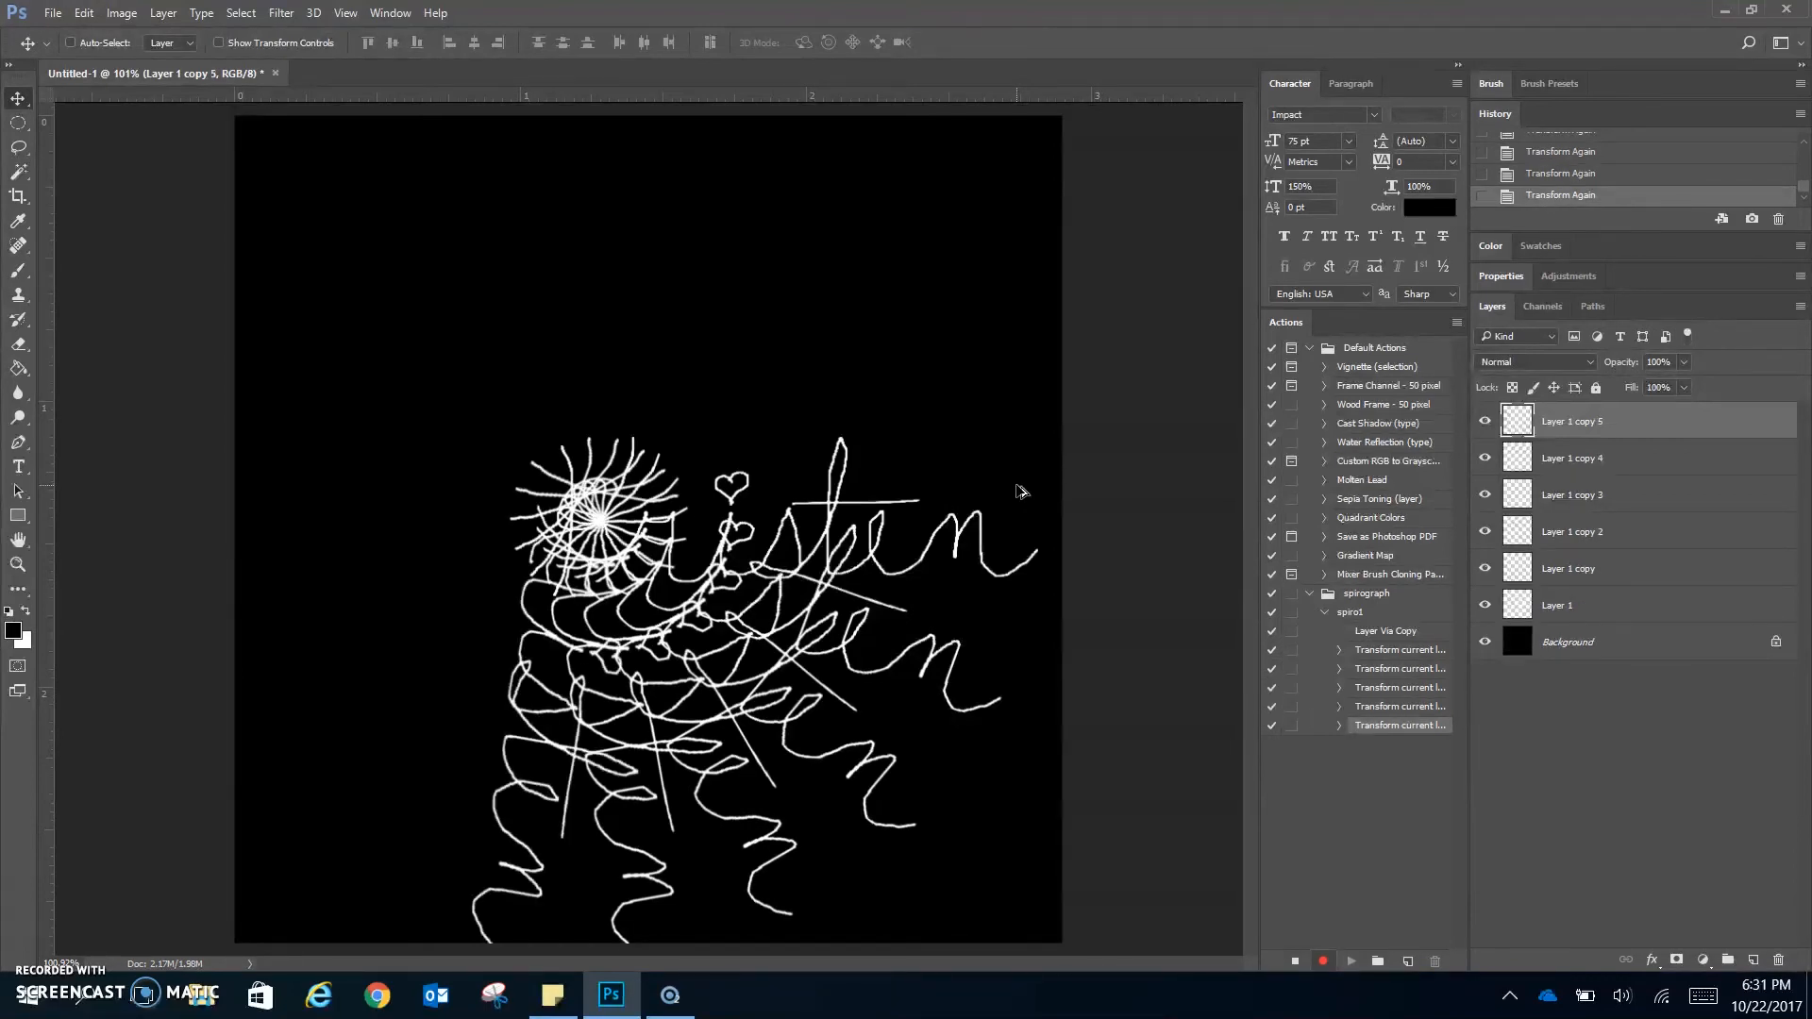
{"action": "key", "text": "ctrl+alt+shift+t"}
{"action": "key", "text": "ctrl+alt+shift+t"}
{"action": "key", "text": "ctrl+alt+shift+t"}
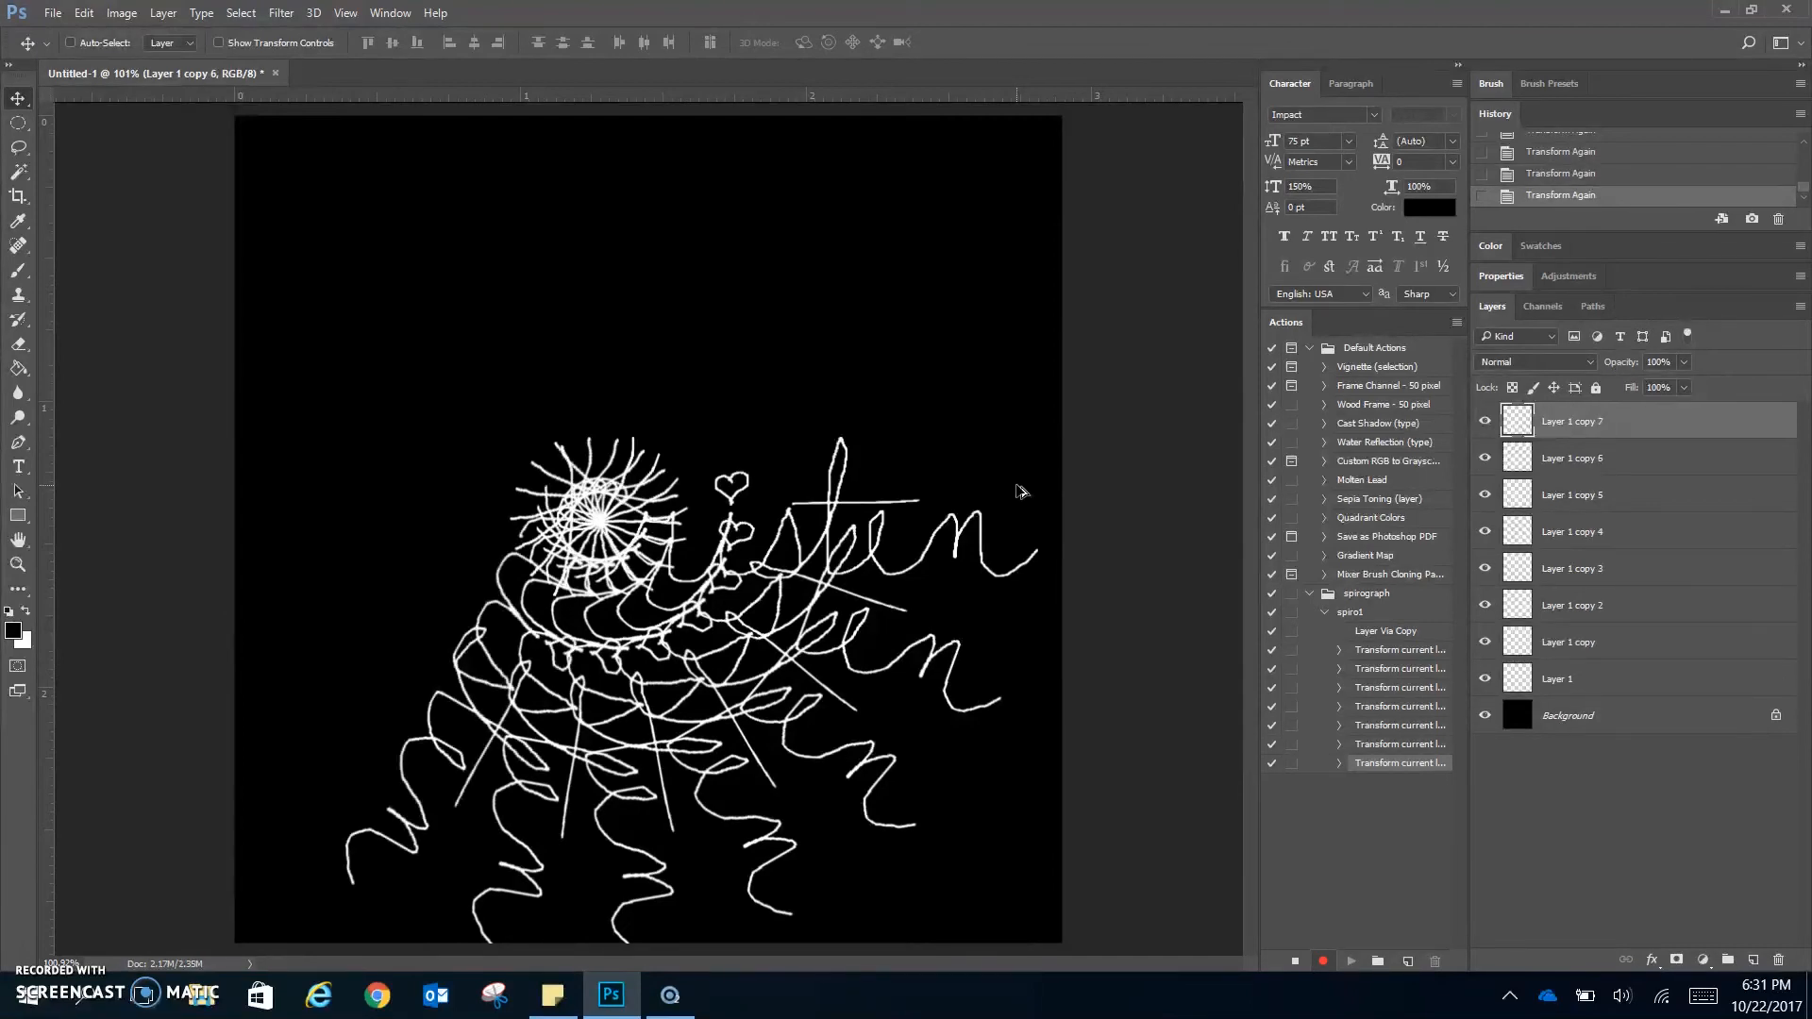
{"action": "key", "text": "ctrl+alt+shift+t"}
{"action": "key", "text": "ctrl+alt+shift+t"}
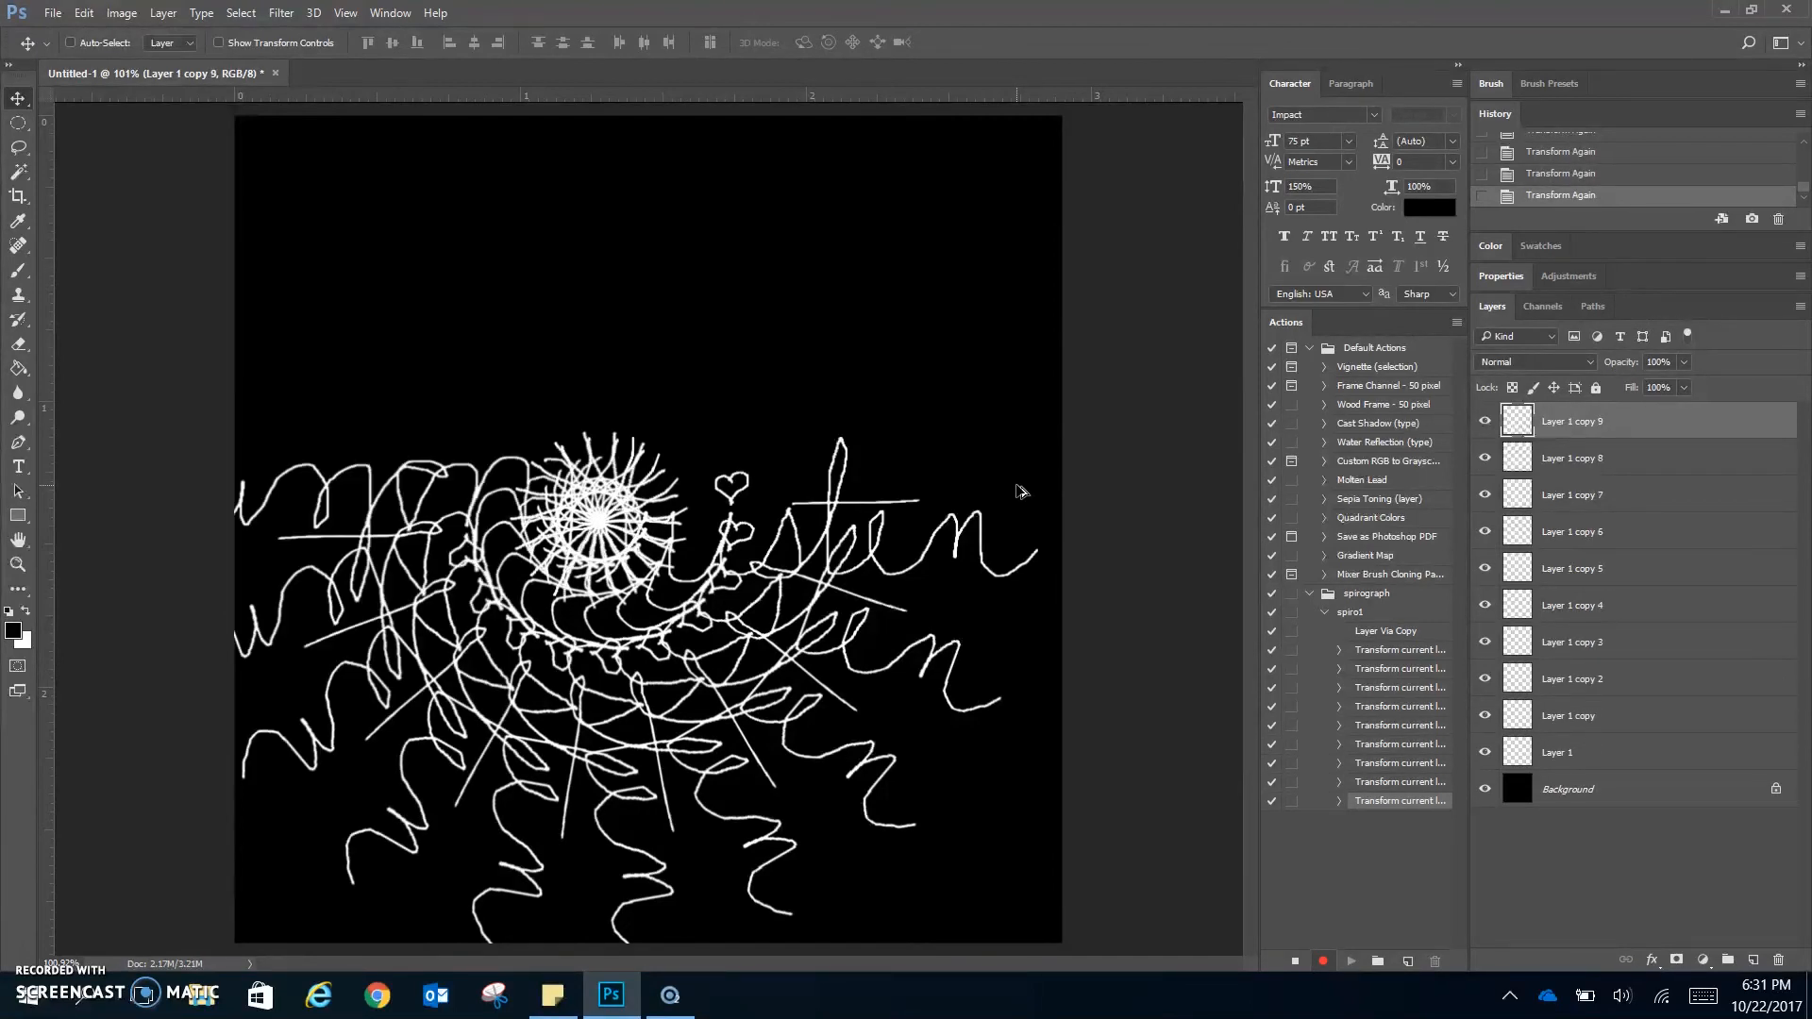
{"action": "key", "text": "ctrl+alt+shift+t"}
{"action": "key", "text": "ctrl+alt+shift+t"}
{"action": "key", "text": "ctrl+alt+shift+t"}
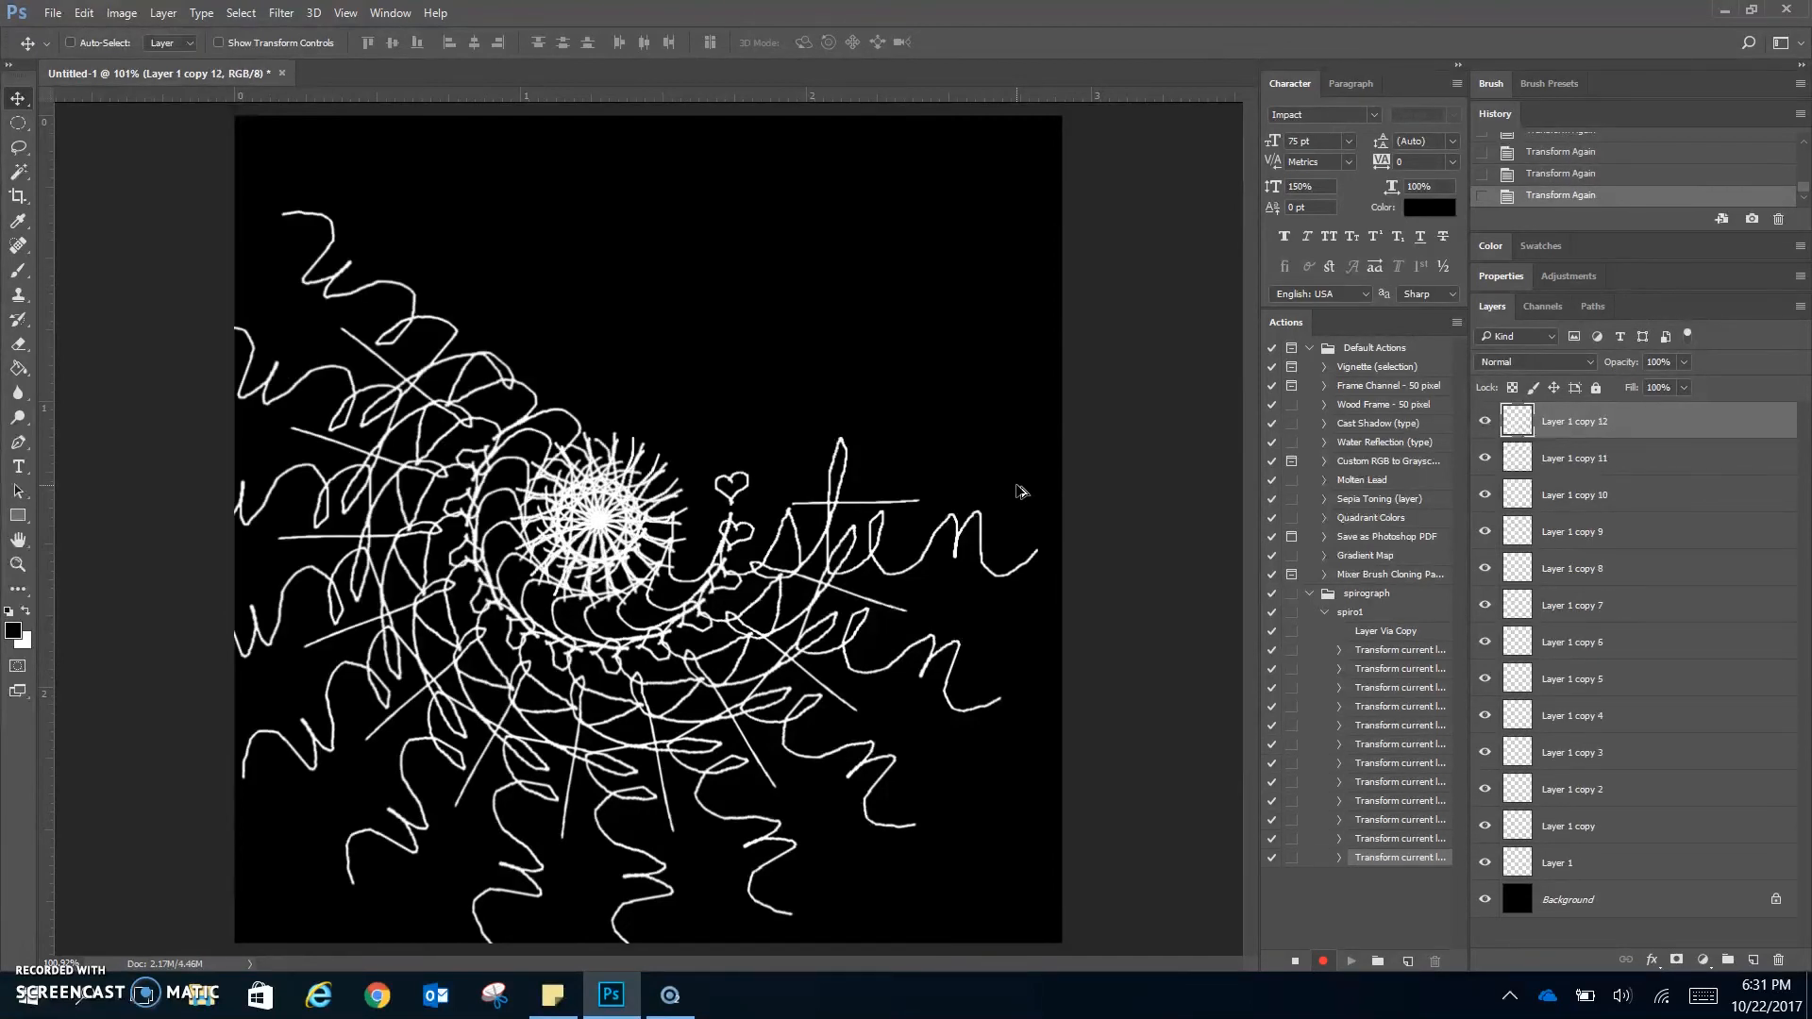
{"action": "key", "text": "ctrl+alt+shift+t"}
{"action": "key", "text": "ctrl+alt+shift+t"}
{"action": "key", "text": "ctrl+alt+shift+t"}
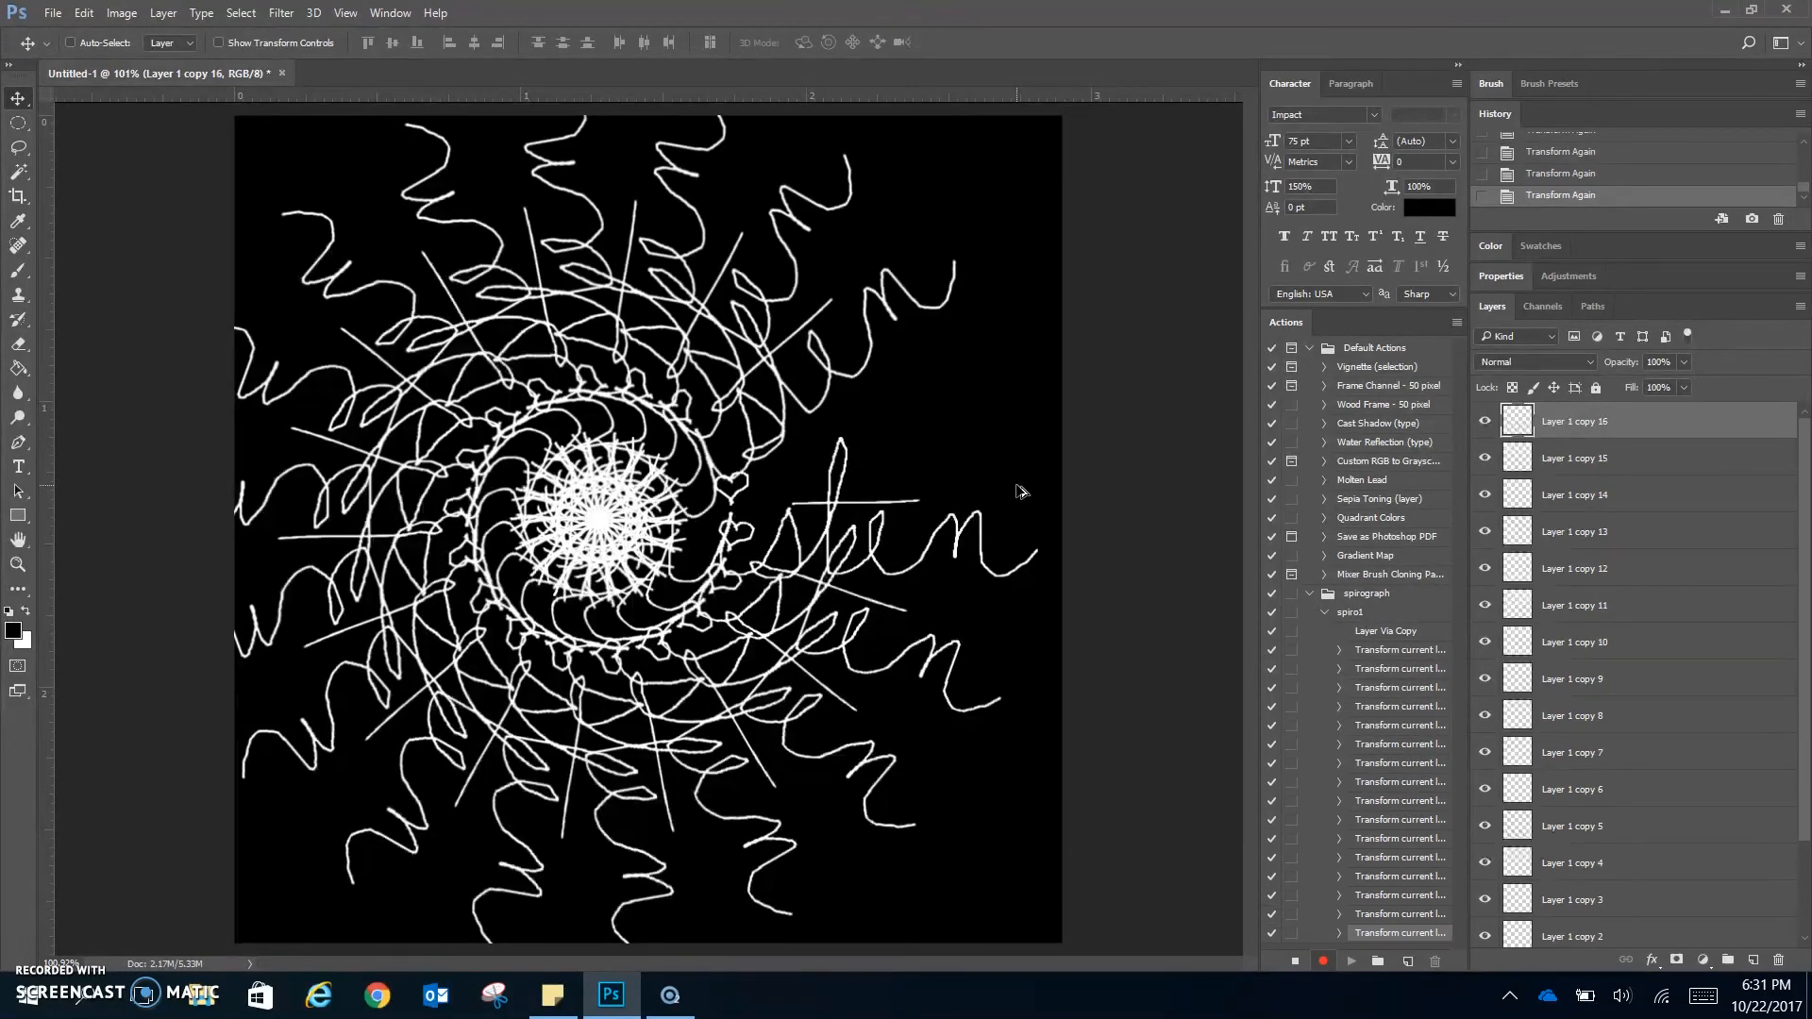
{"action": "key", "text": "ctrl+alt+shift+t"}
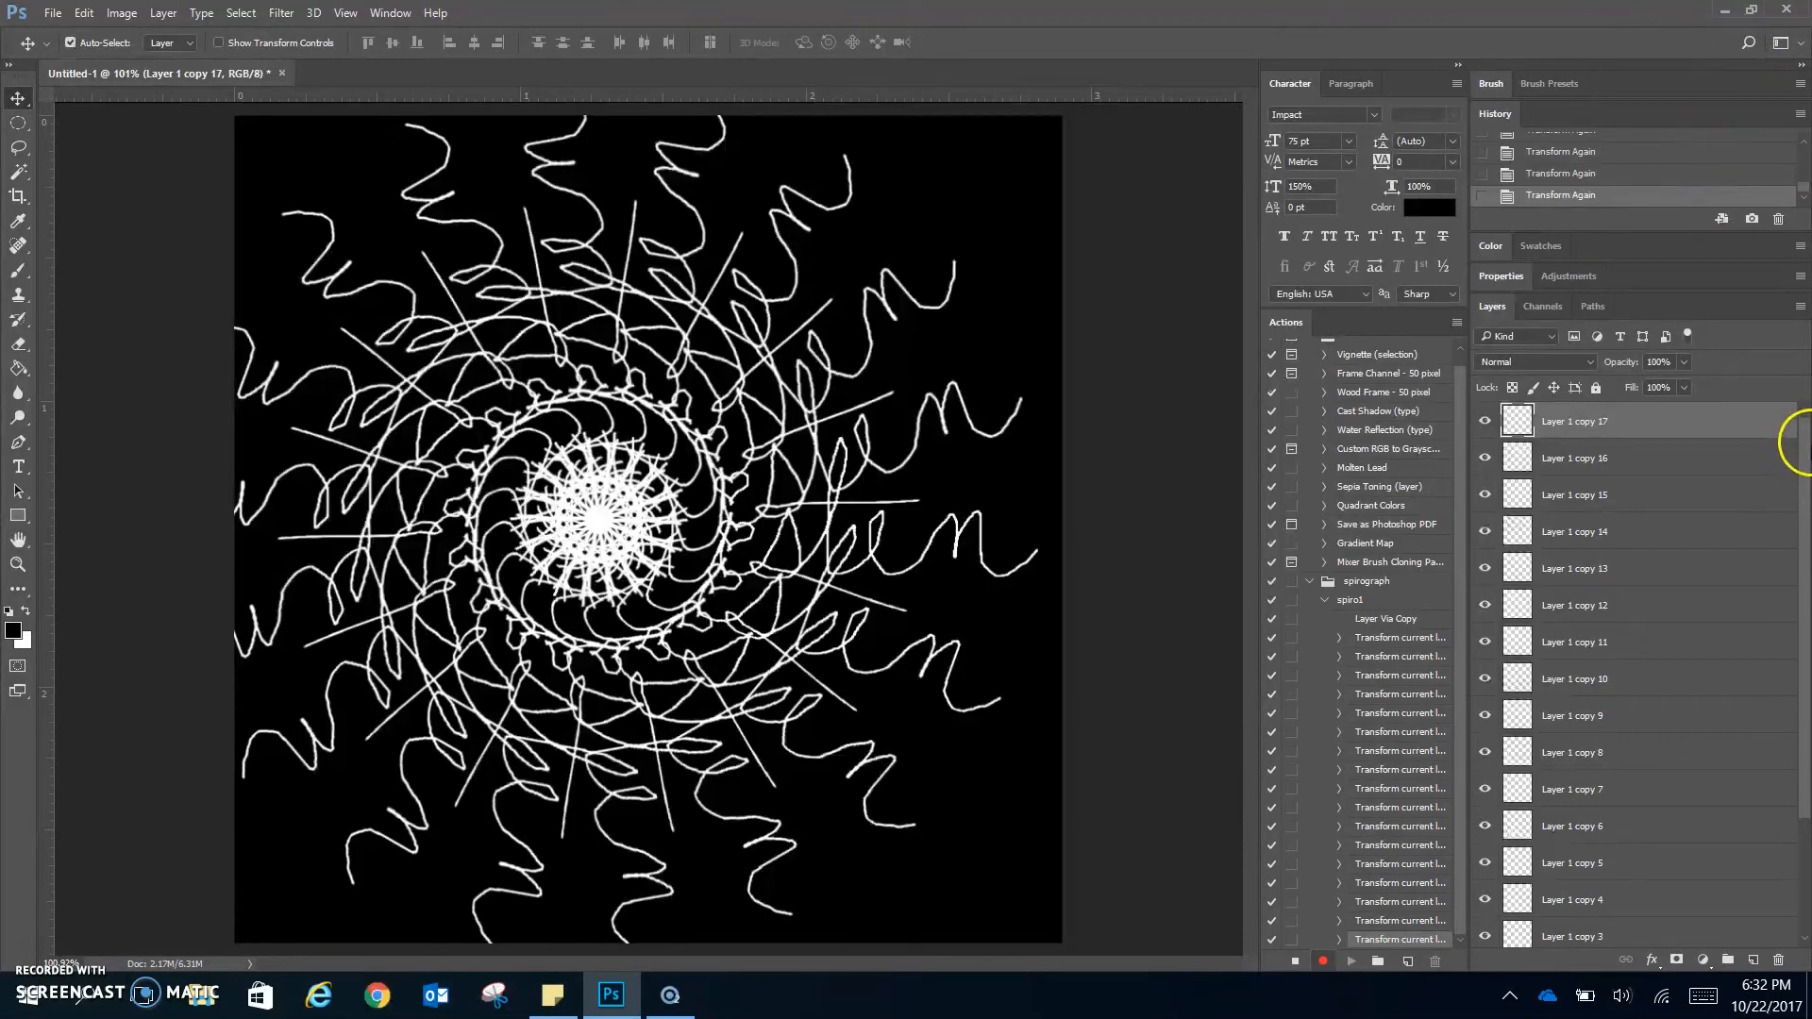
Select all signature layers from Layer 1 through Layer 1 copy 17 and group them, leaving out the Background.
{"action": "scroll", "coordinate": [1805, 472], "scroll_direction": "down", "scroll_amount": 1}
{"action": "left_click_drag", "start_coordinate": [1806, 486], "coordinate": [1801, 597]}
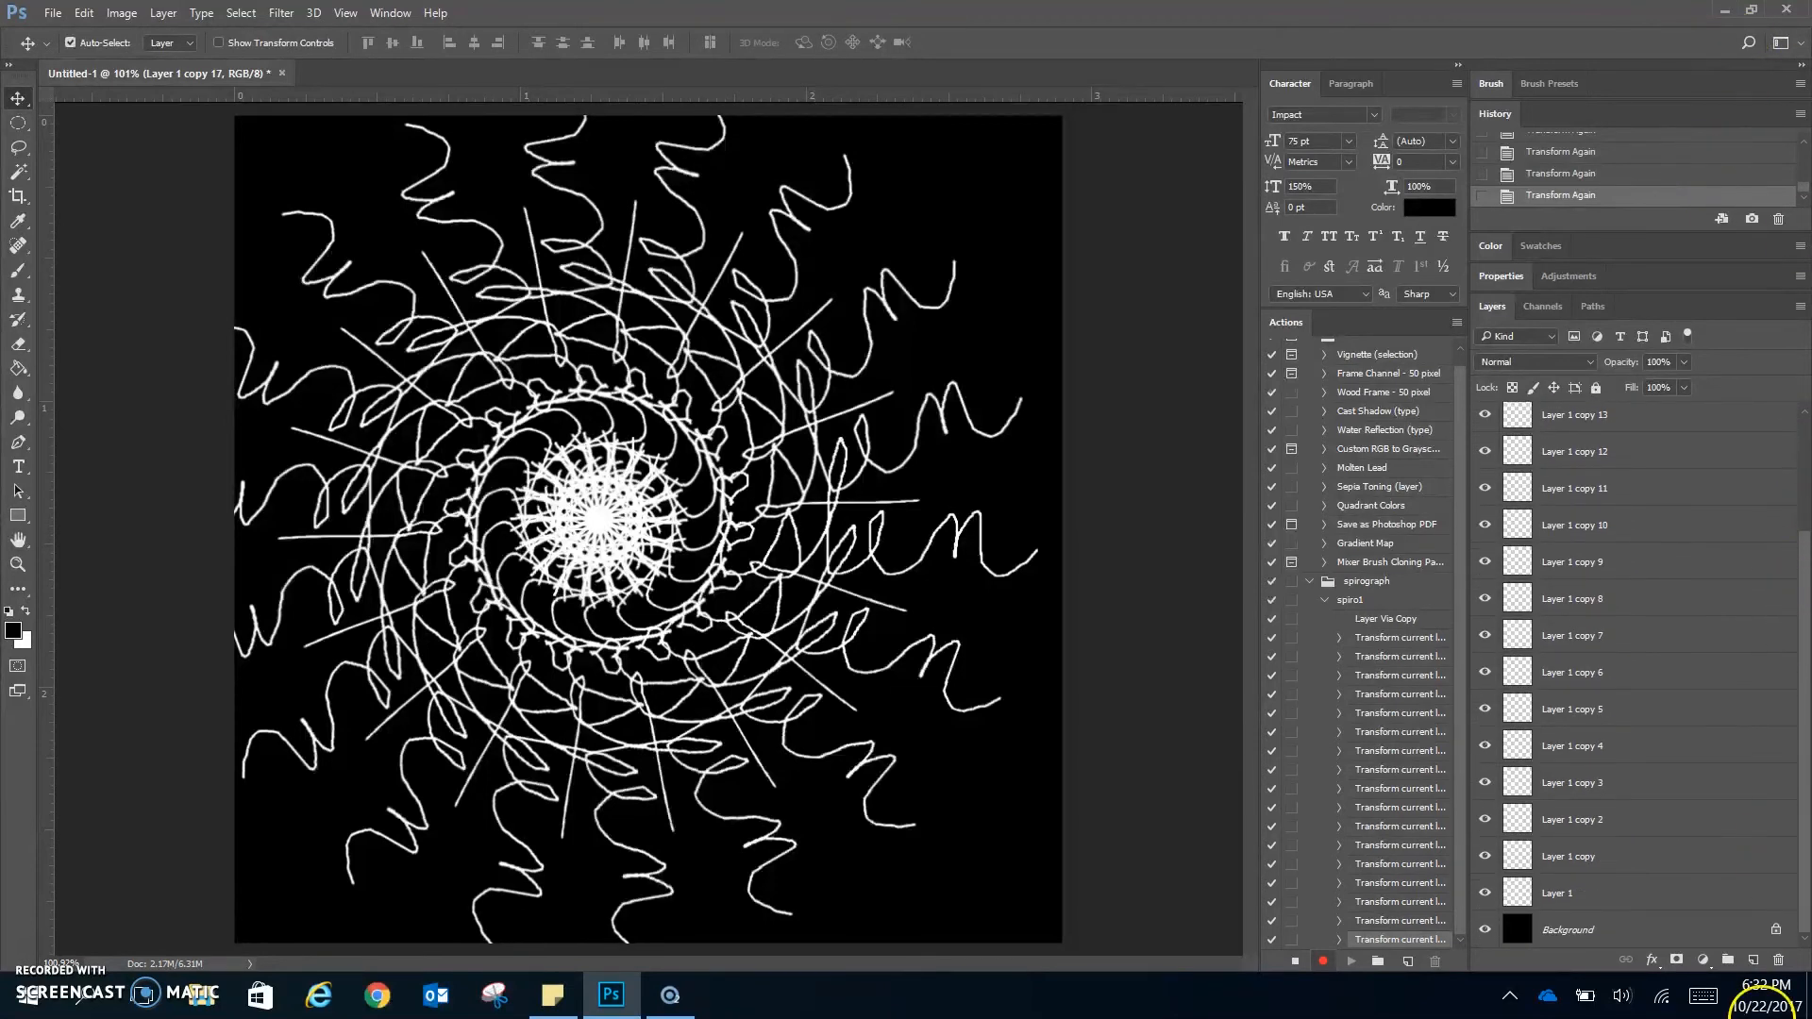
{"action": "left_click", "coordinate": [1597, 894]}
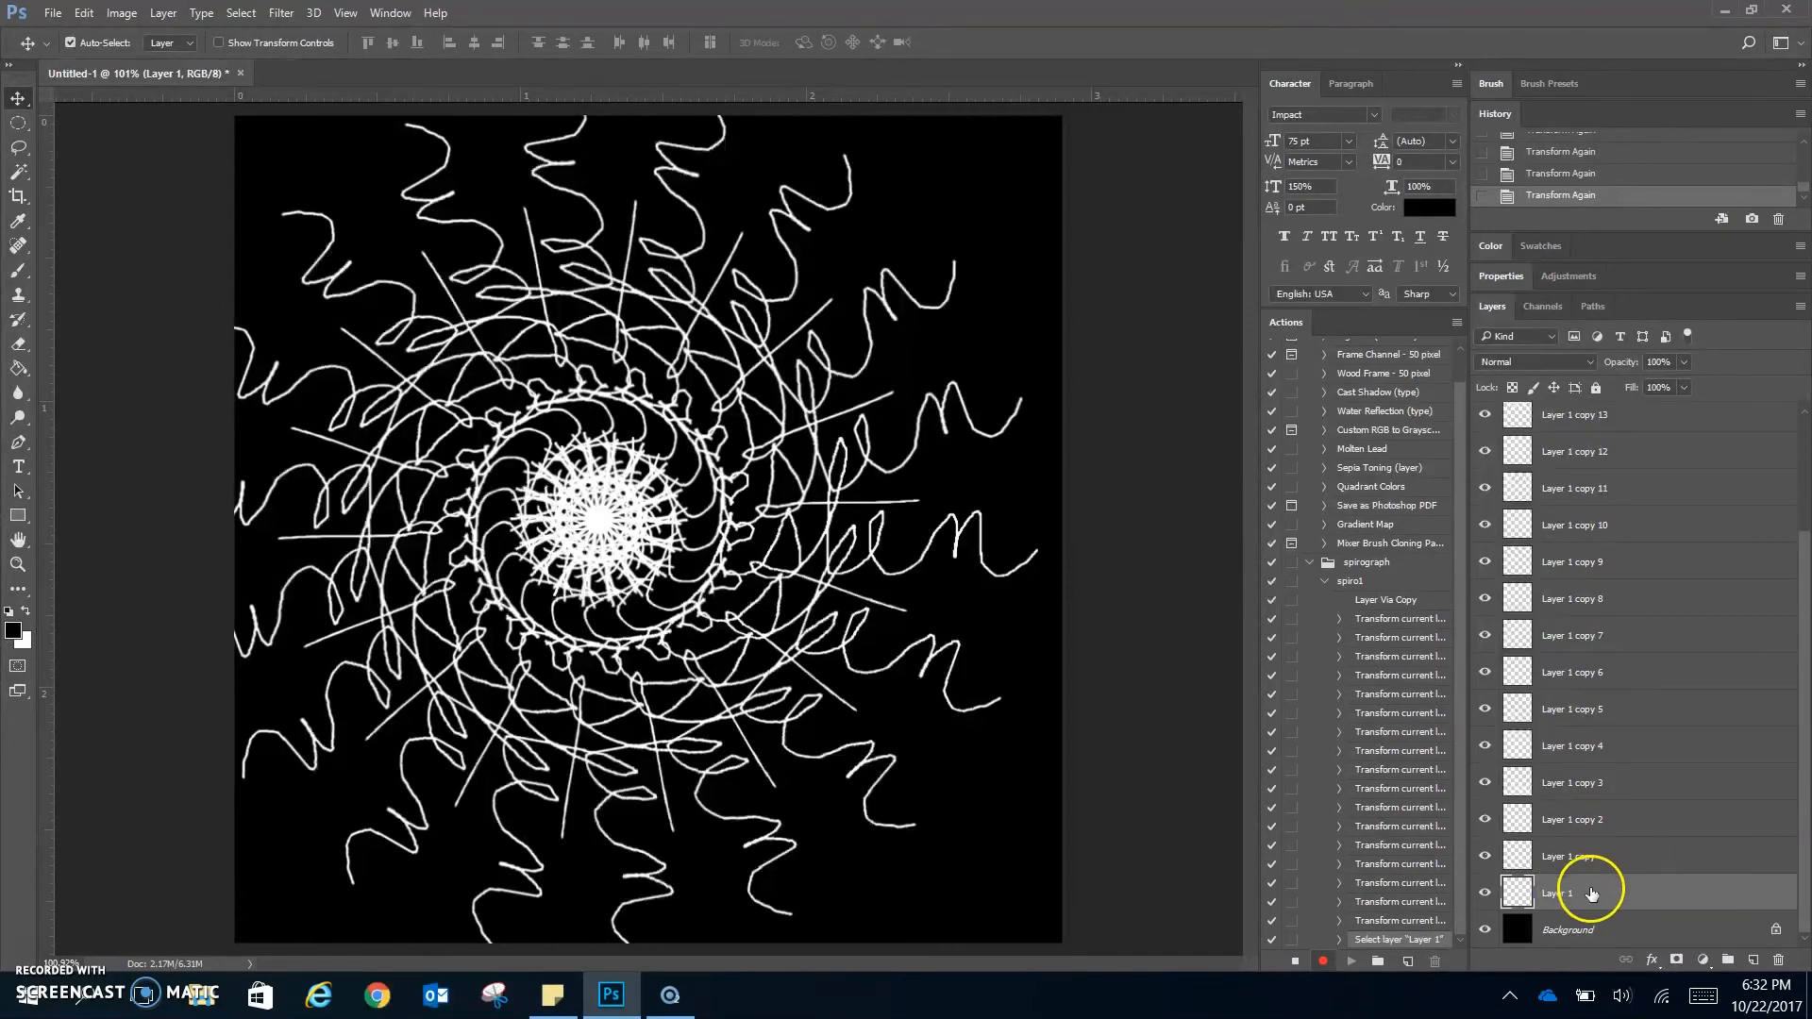
{"action": "scroll", "coordinate": [1677, 852], "scroll_direction": "up", "scroll_amount": 3}
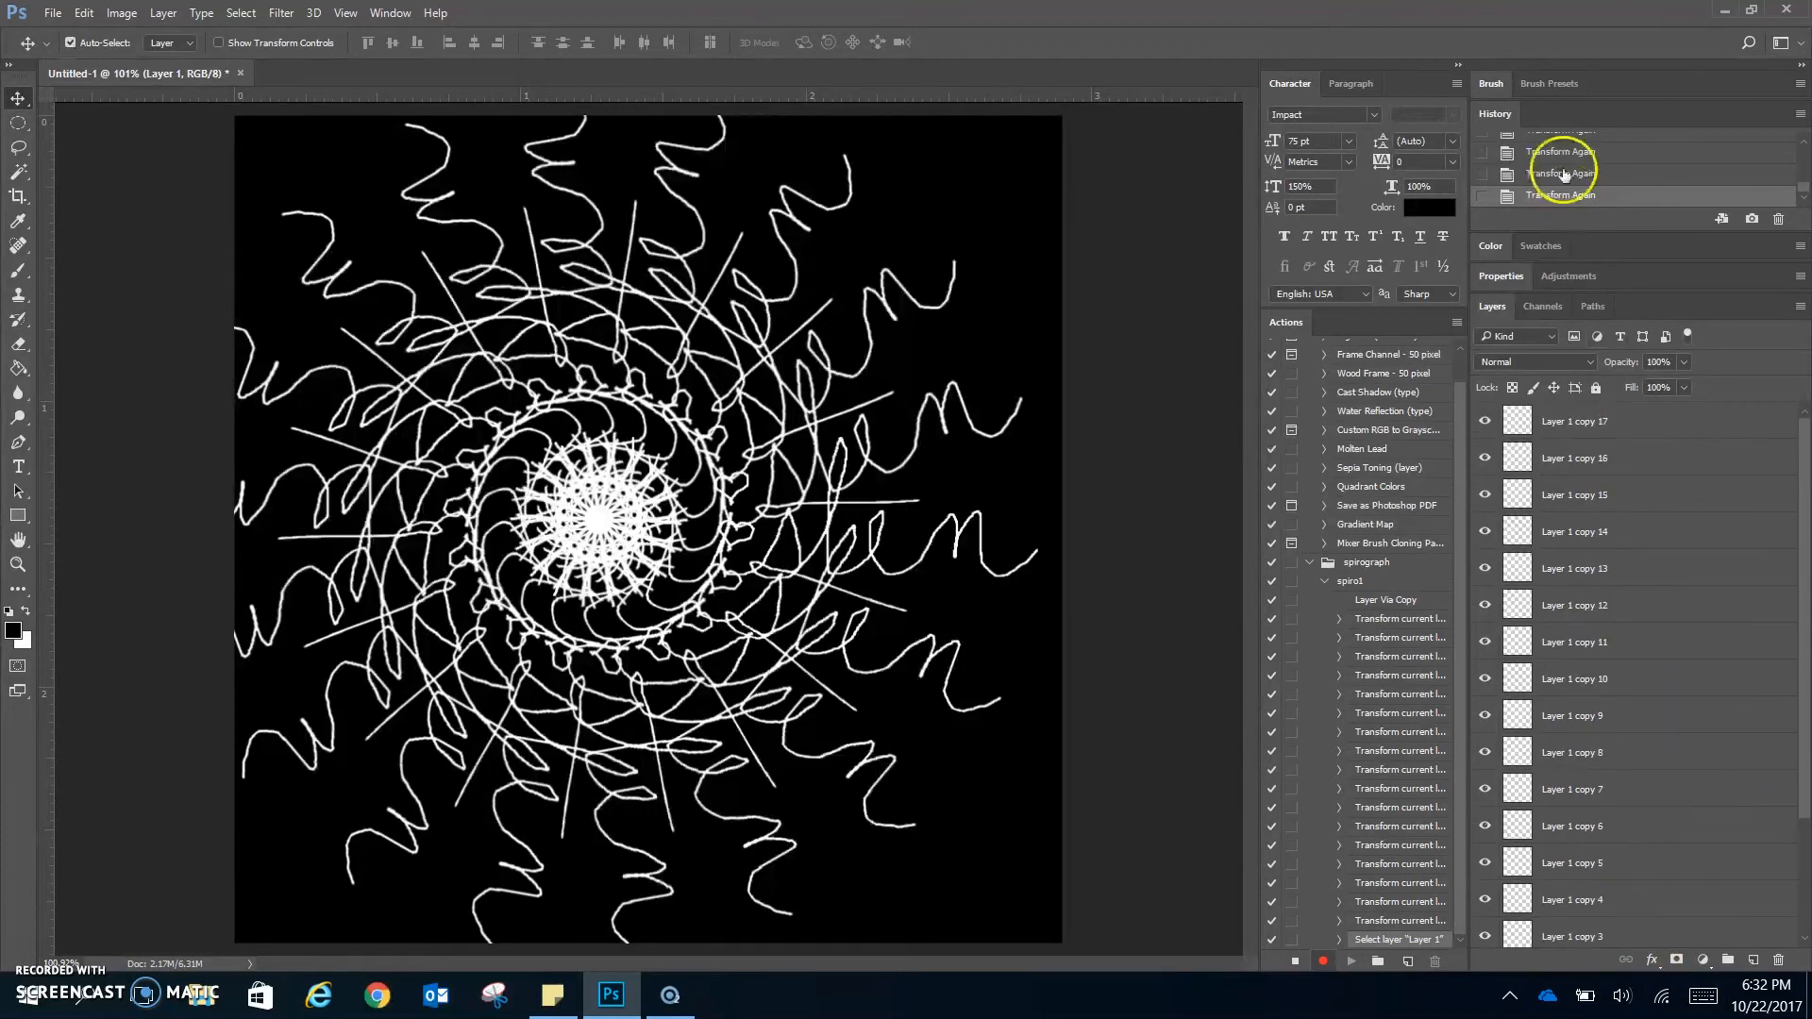
{"action": "left_click", "coordinate": [1614, 420], "text": "shift"}
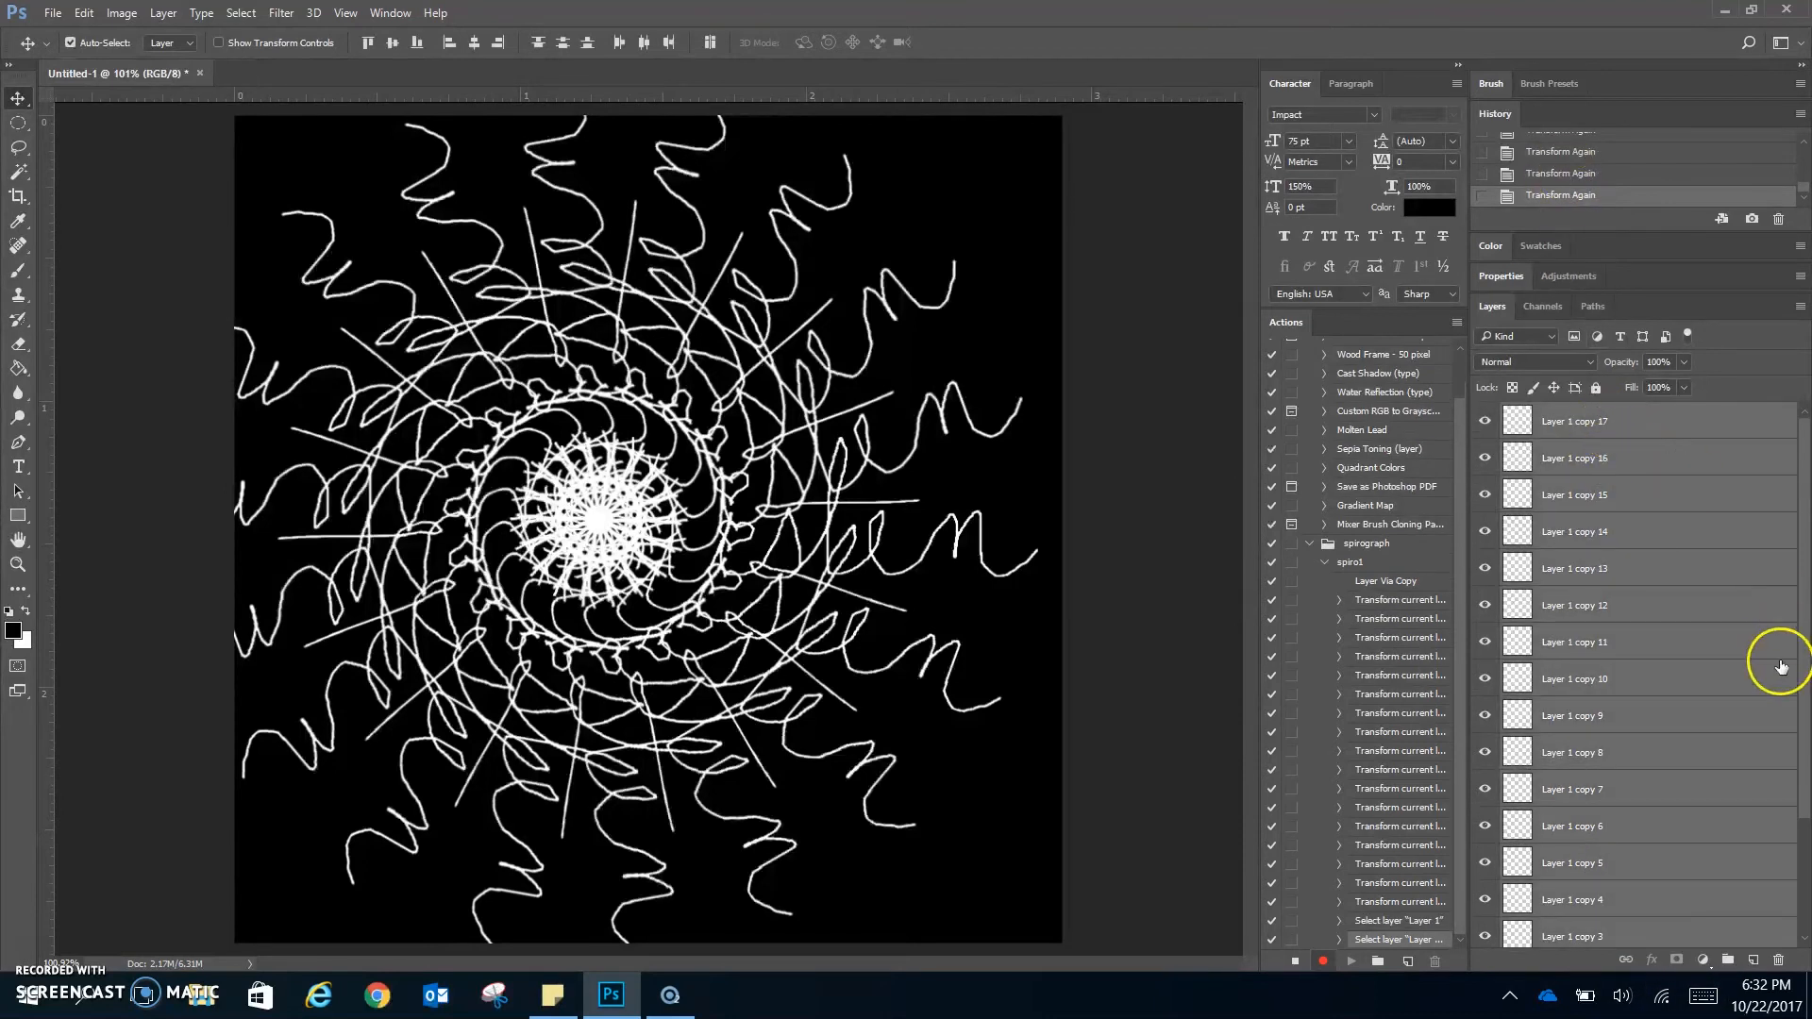
{"action": "scroll", "coordinate": [1781, 666], "scroll_direction": "down", "scroll_amount": 3}
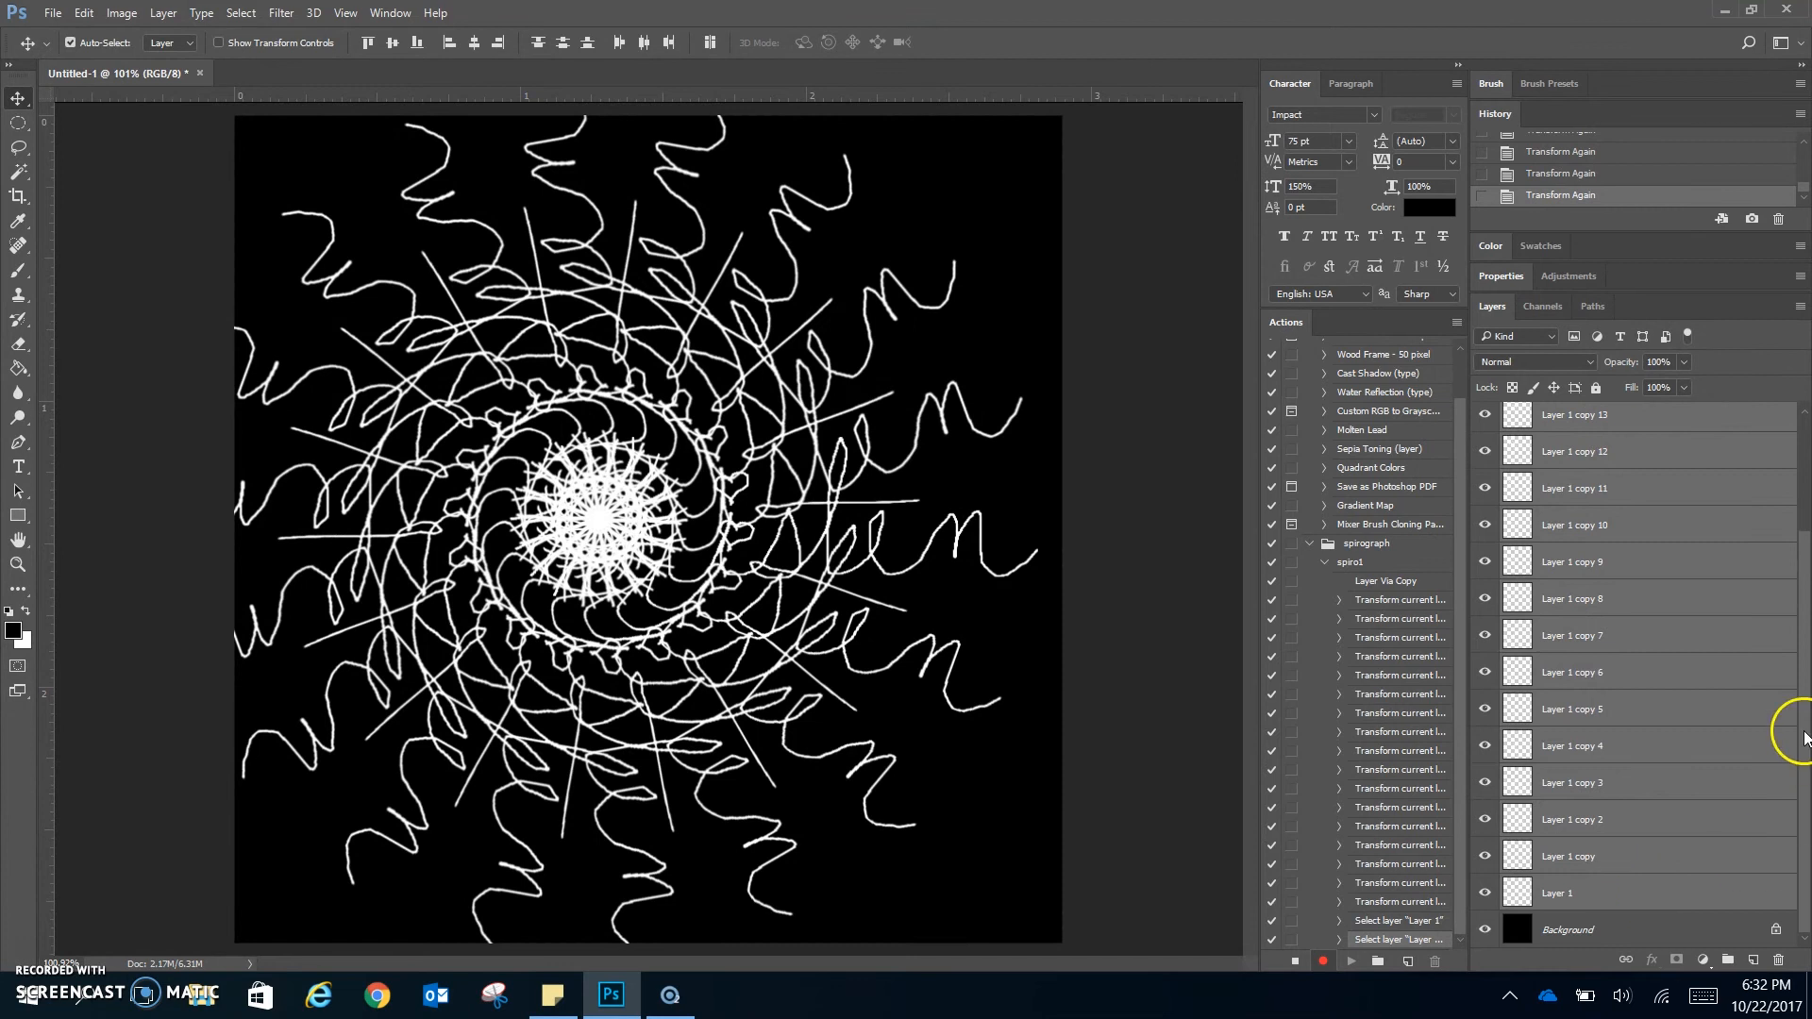
{"action": "scroll", "coordinate": [1783, 712], "scroll_direction": "up", "scroll_amount": 3}
{"action": "left_click", "coordinate": [1692, 568]}
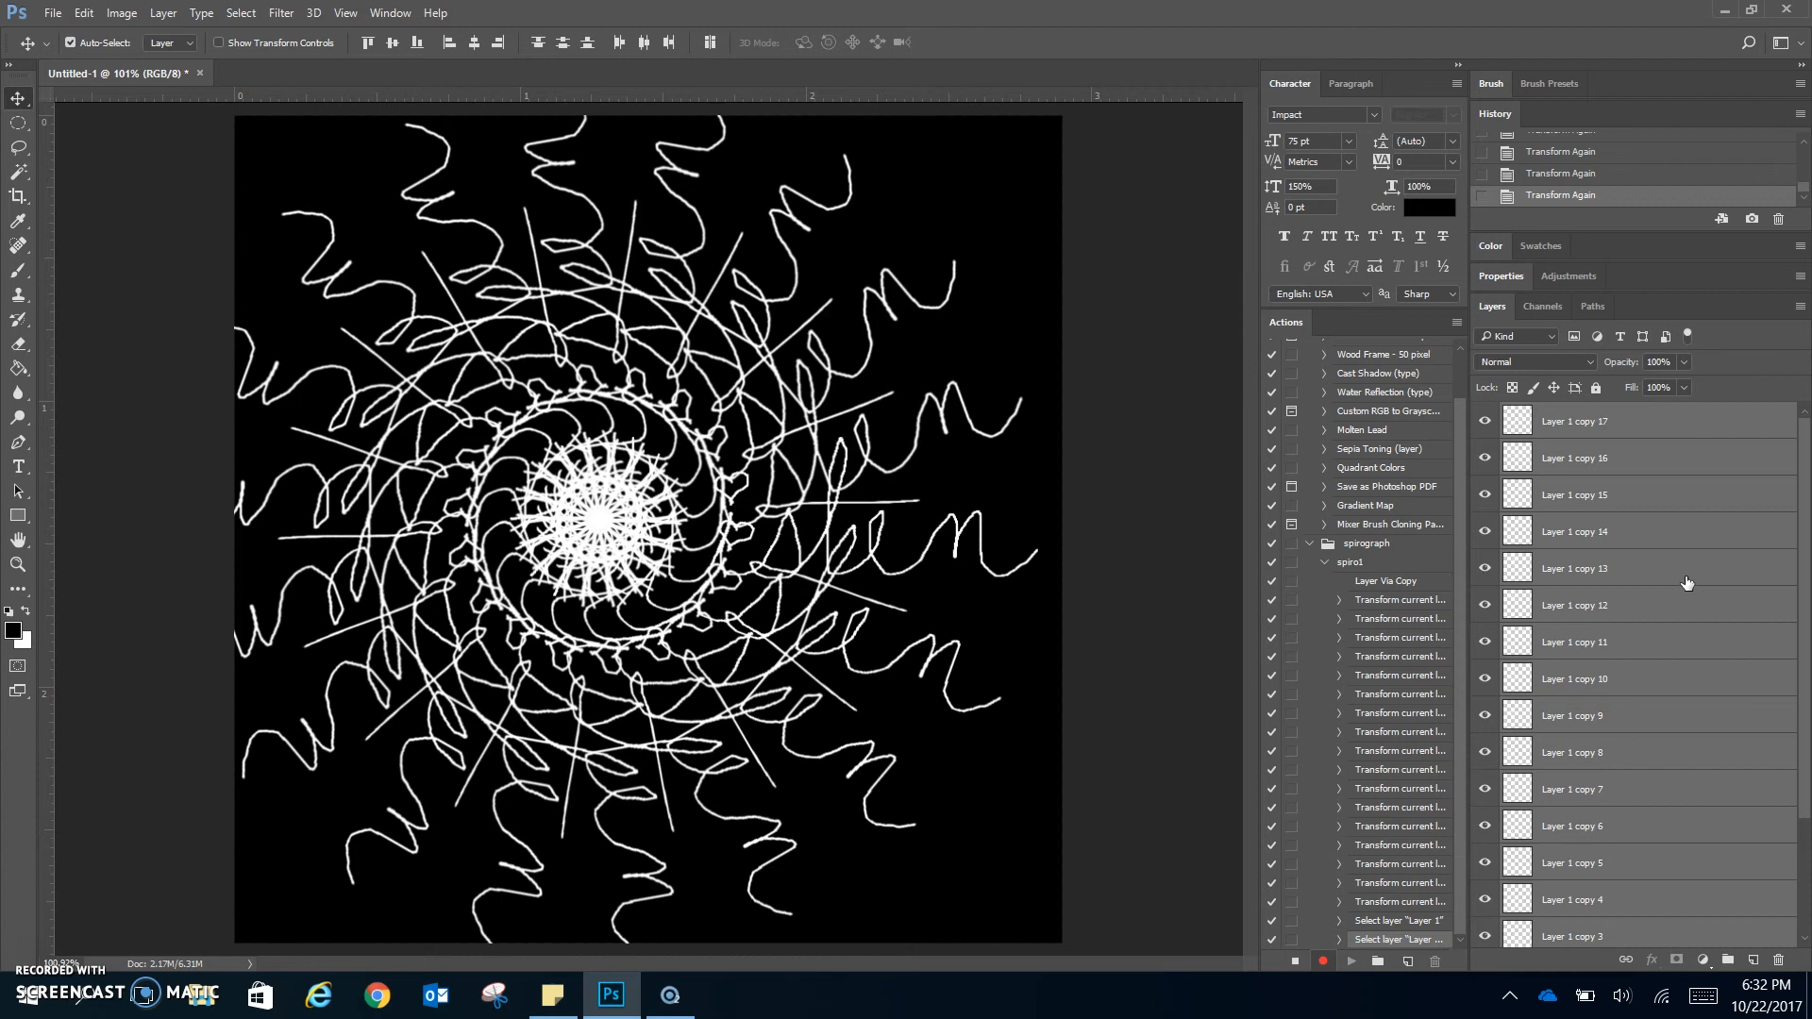
{"action": "left_click", "coordinate": [1674, 761]}
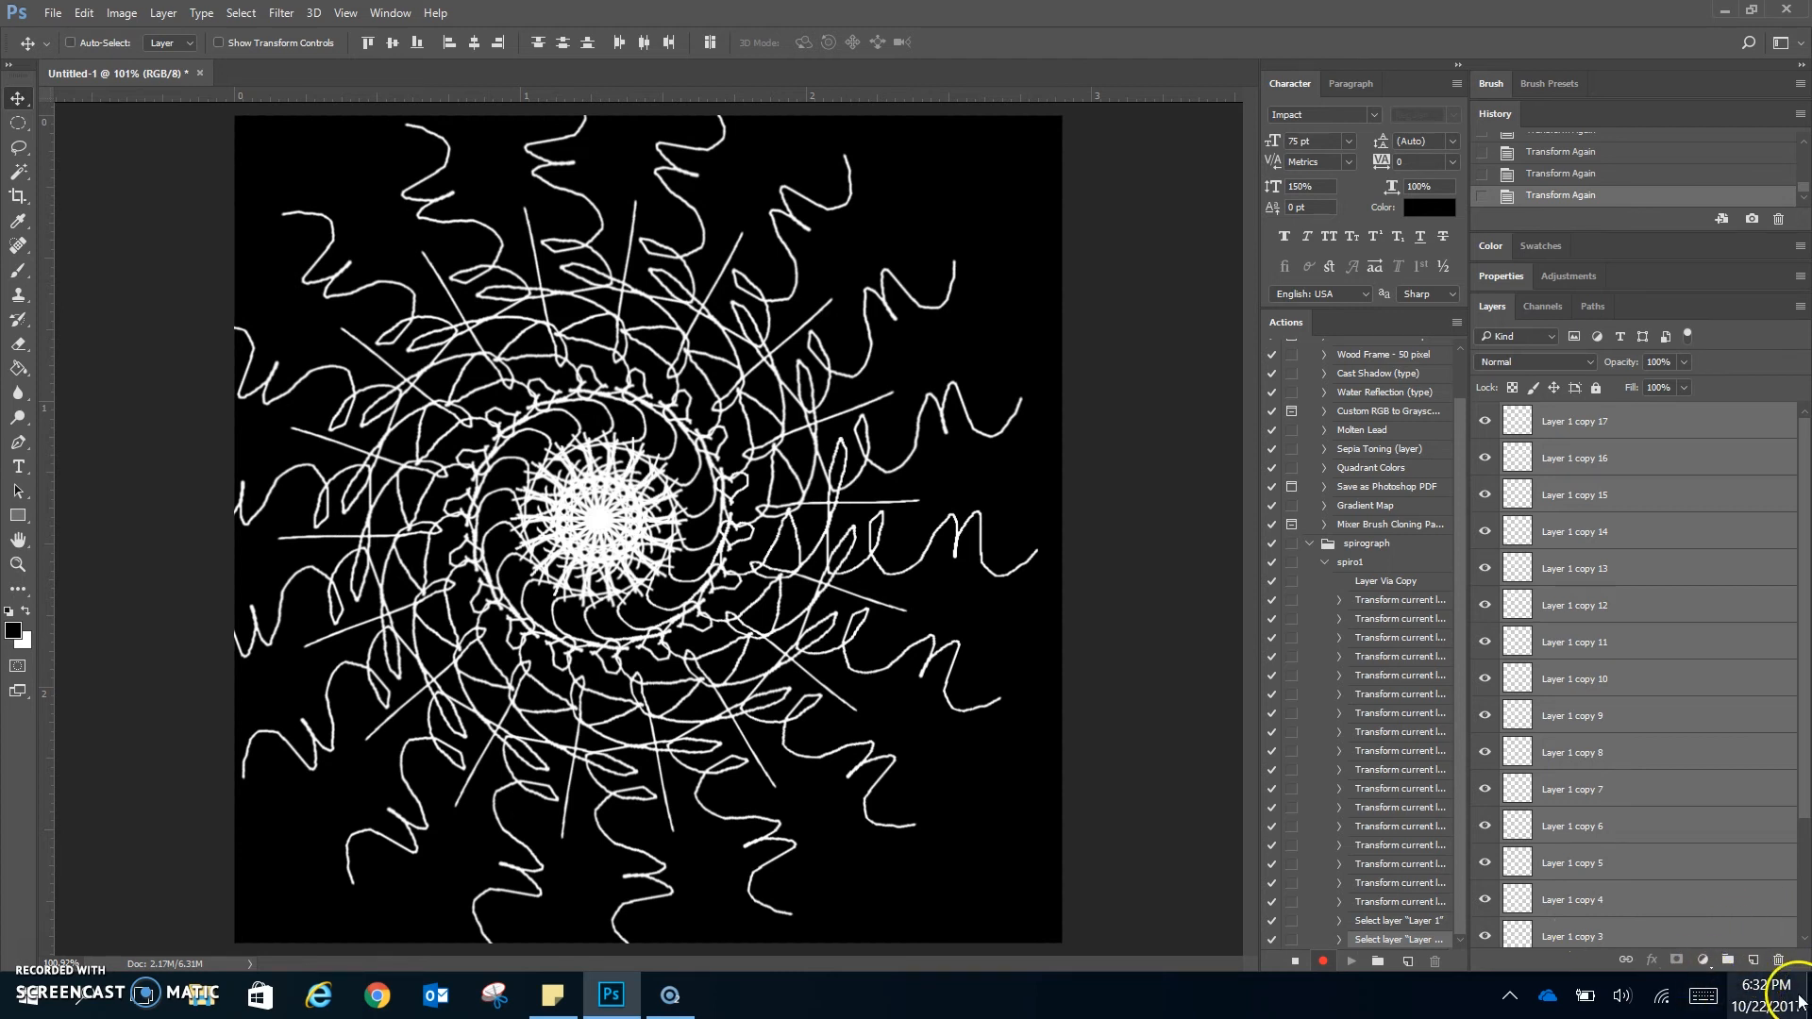
{"action": "key", "text": "ctrl+g"}
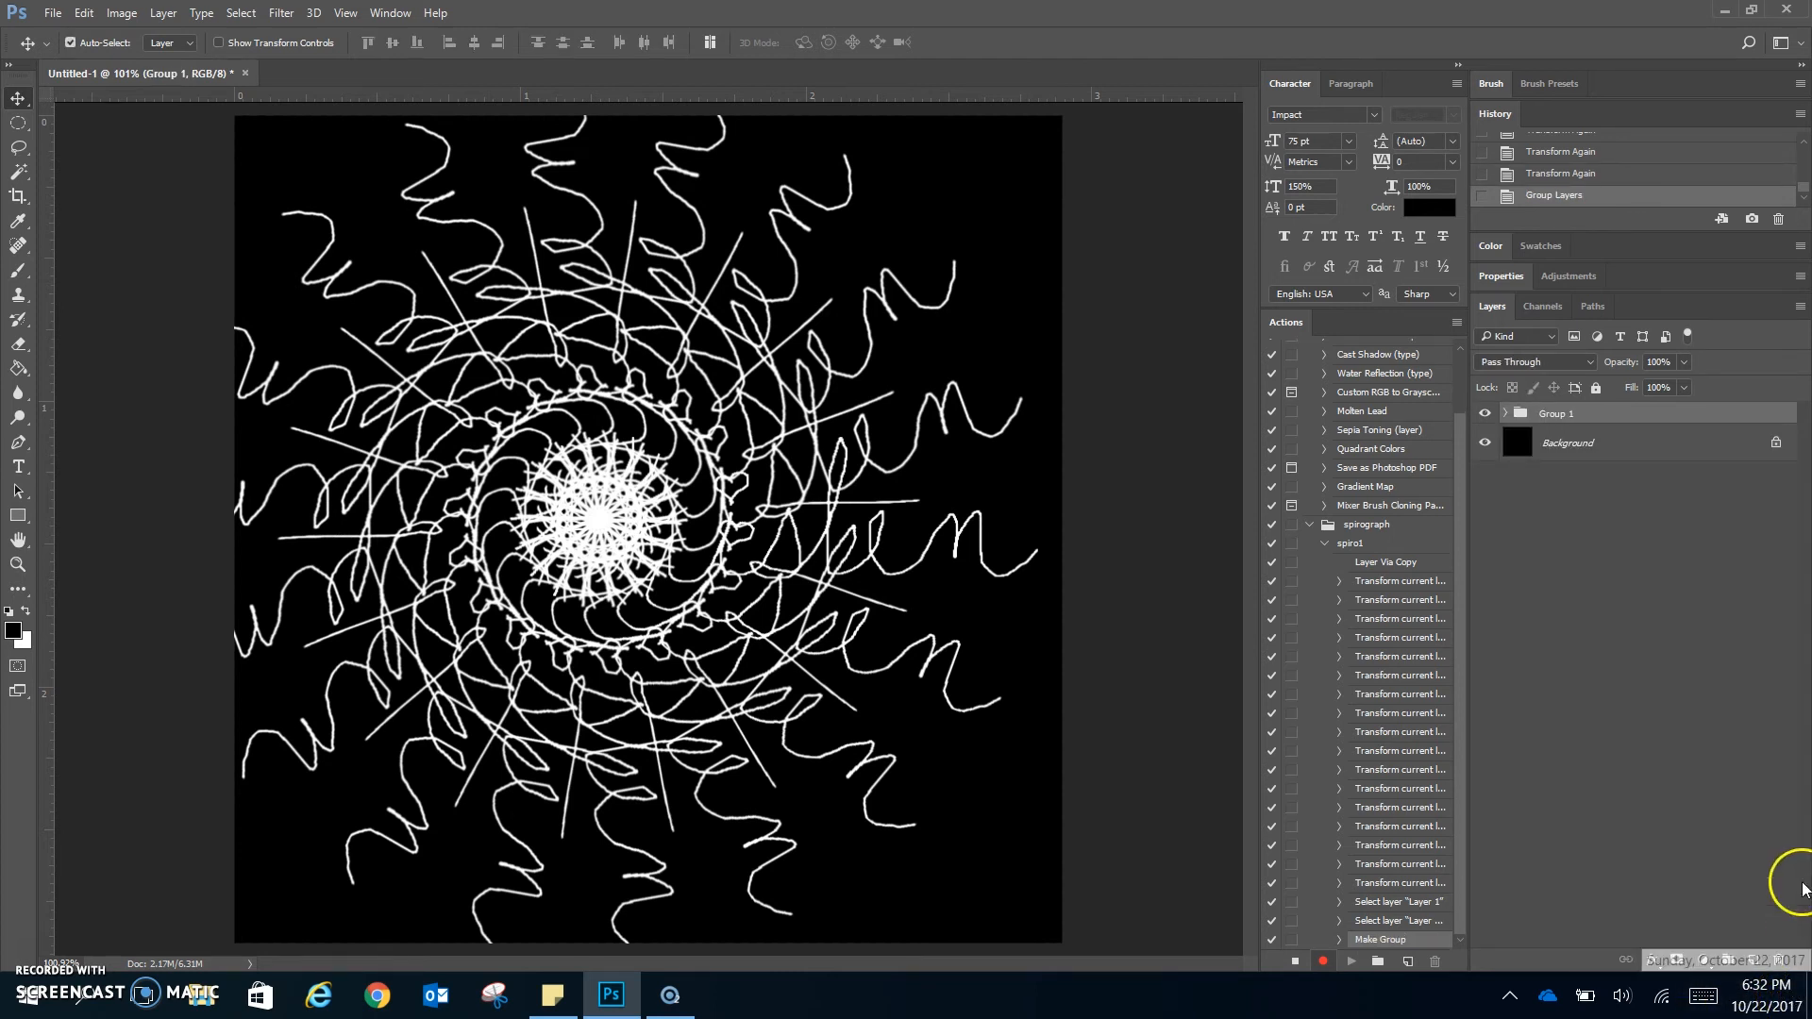
Center the signature group vertically and horizontally on the selected full canvas, and deselect.
{"action": "left_click", "coordinate": [1582, 415]}
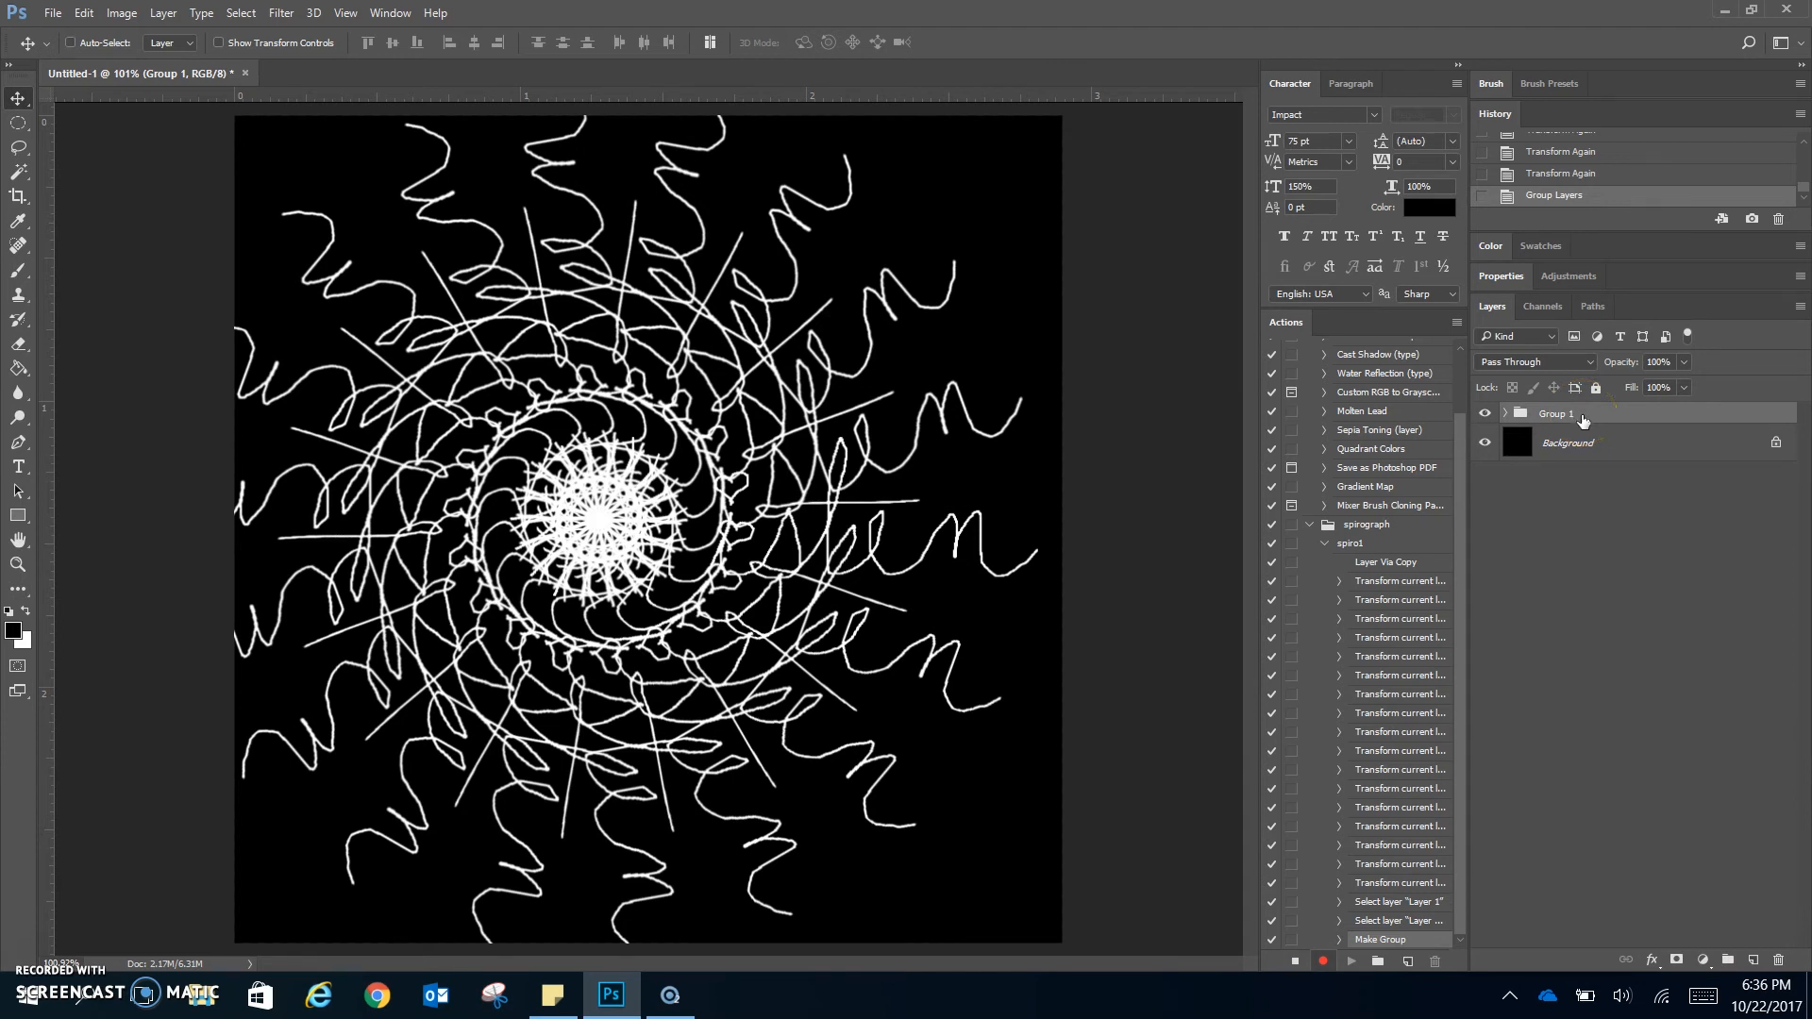
{"action": "key", "text": "ctrl+a"}
{"action": "left_click", "coordinate": [1583, 418]}
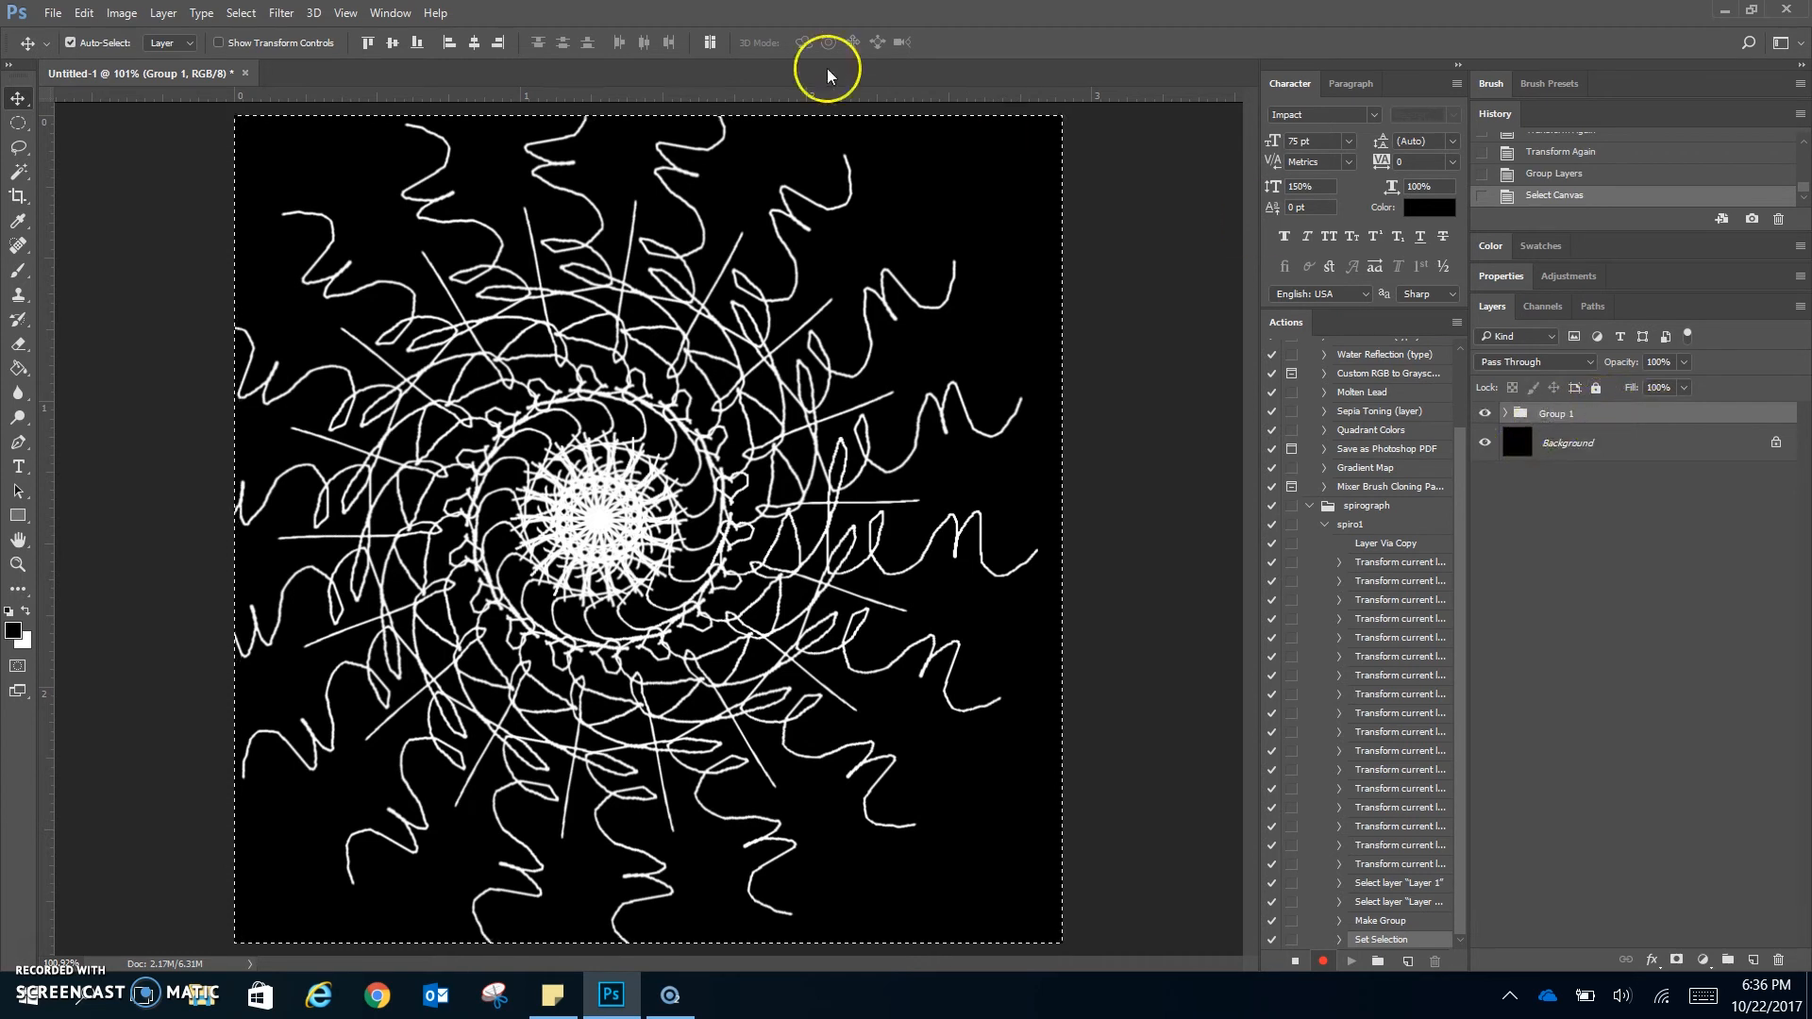
{"action": "left_click", "coordinate": [394, 42]}
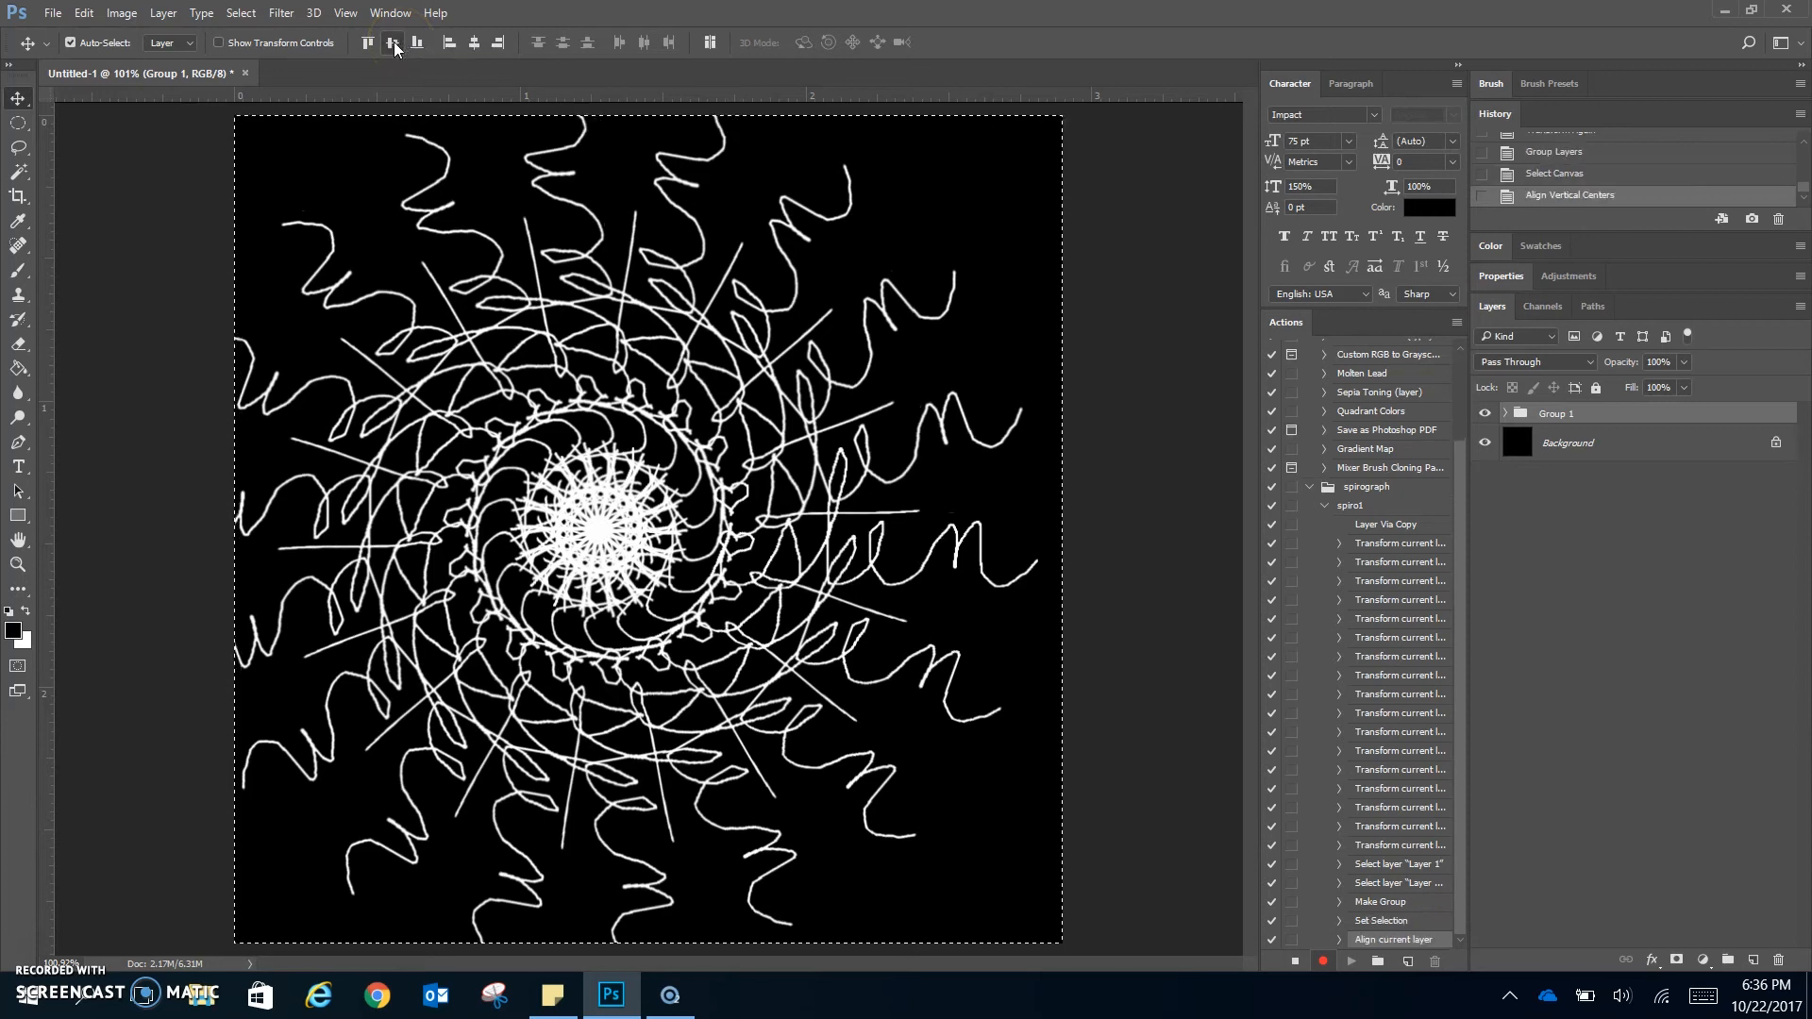
{"action": "left_click", "coordinate": [473, 42]}
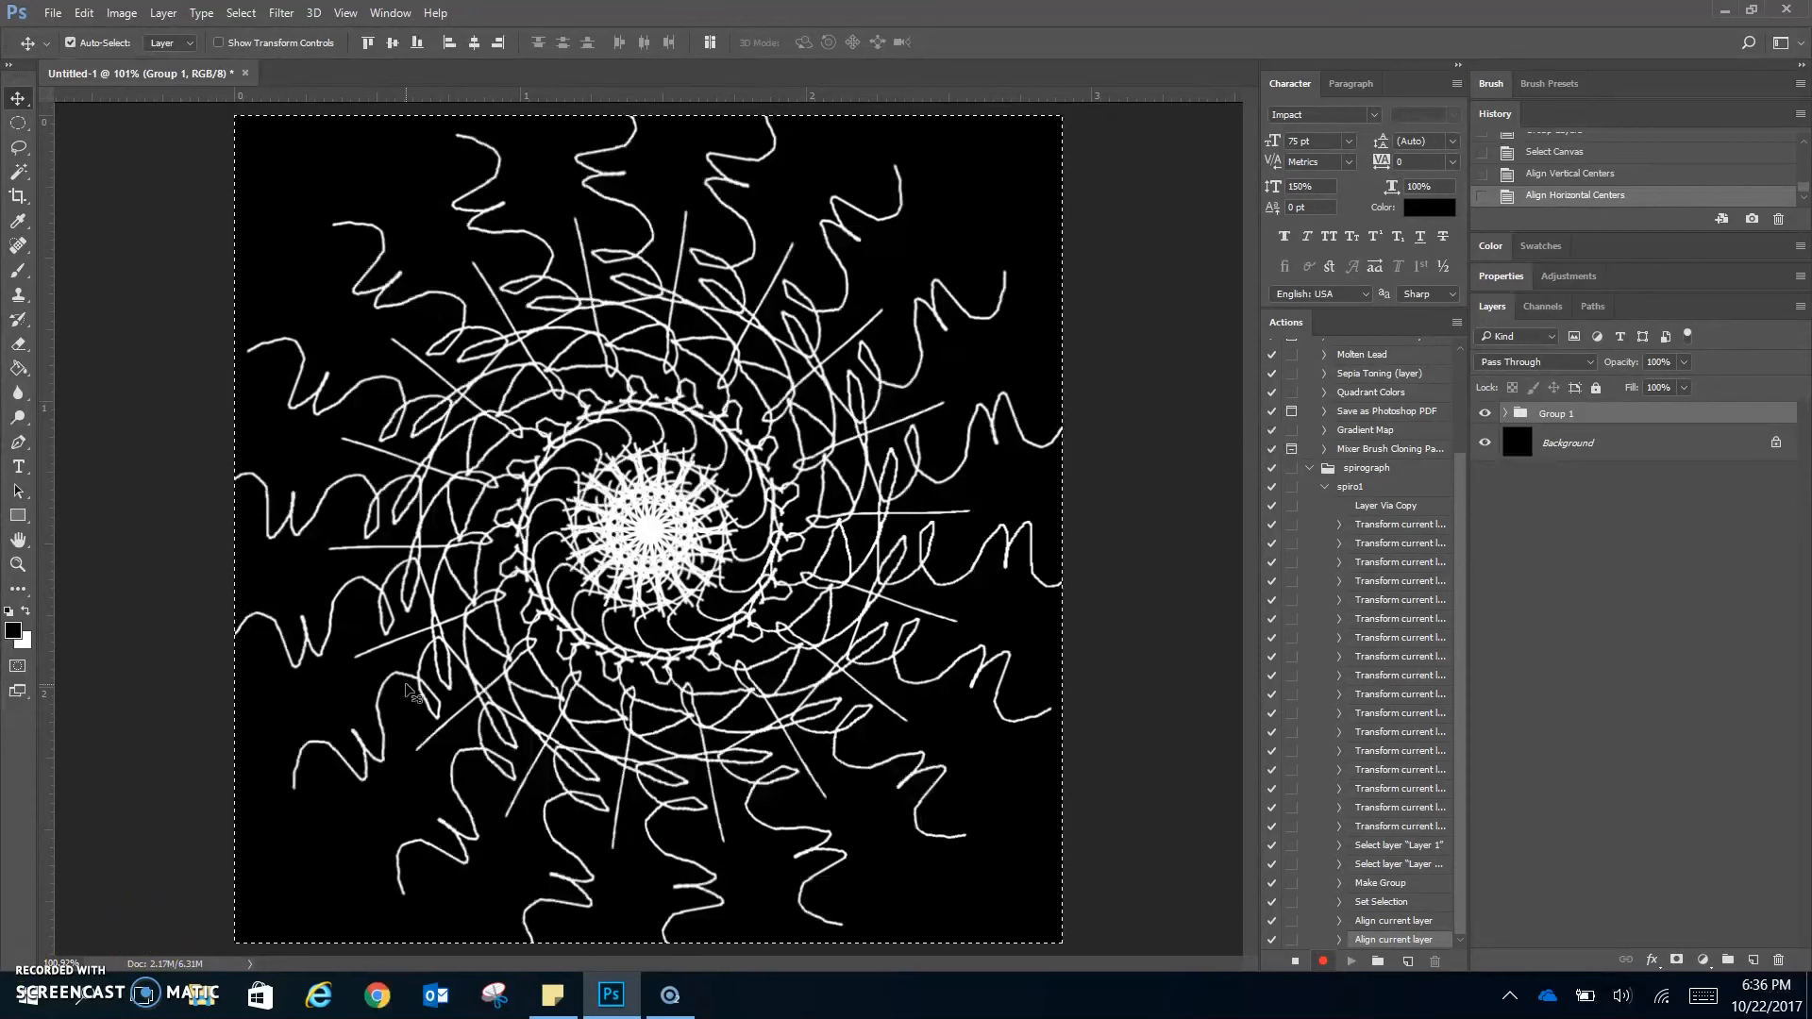
{"action": "key", "text": "ctrl+d"}
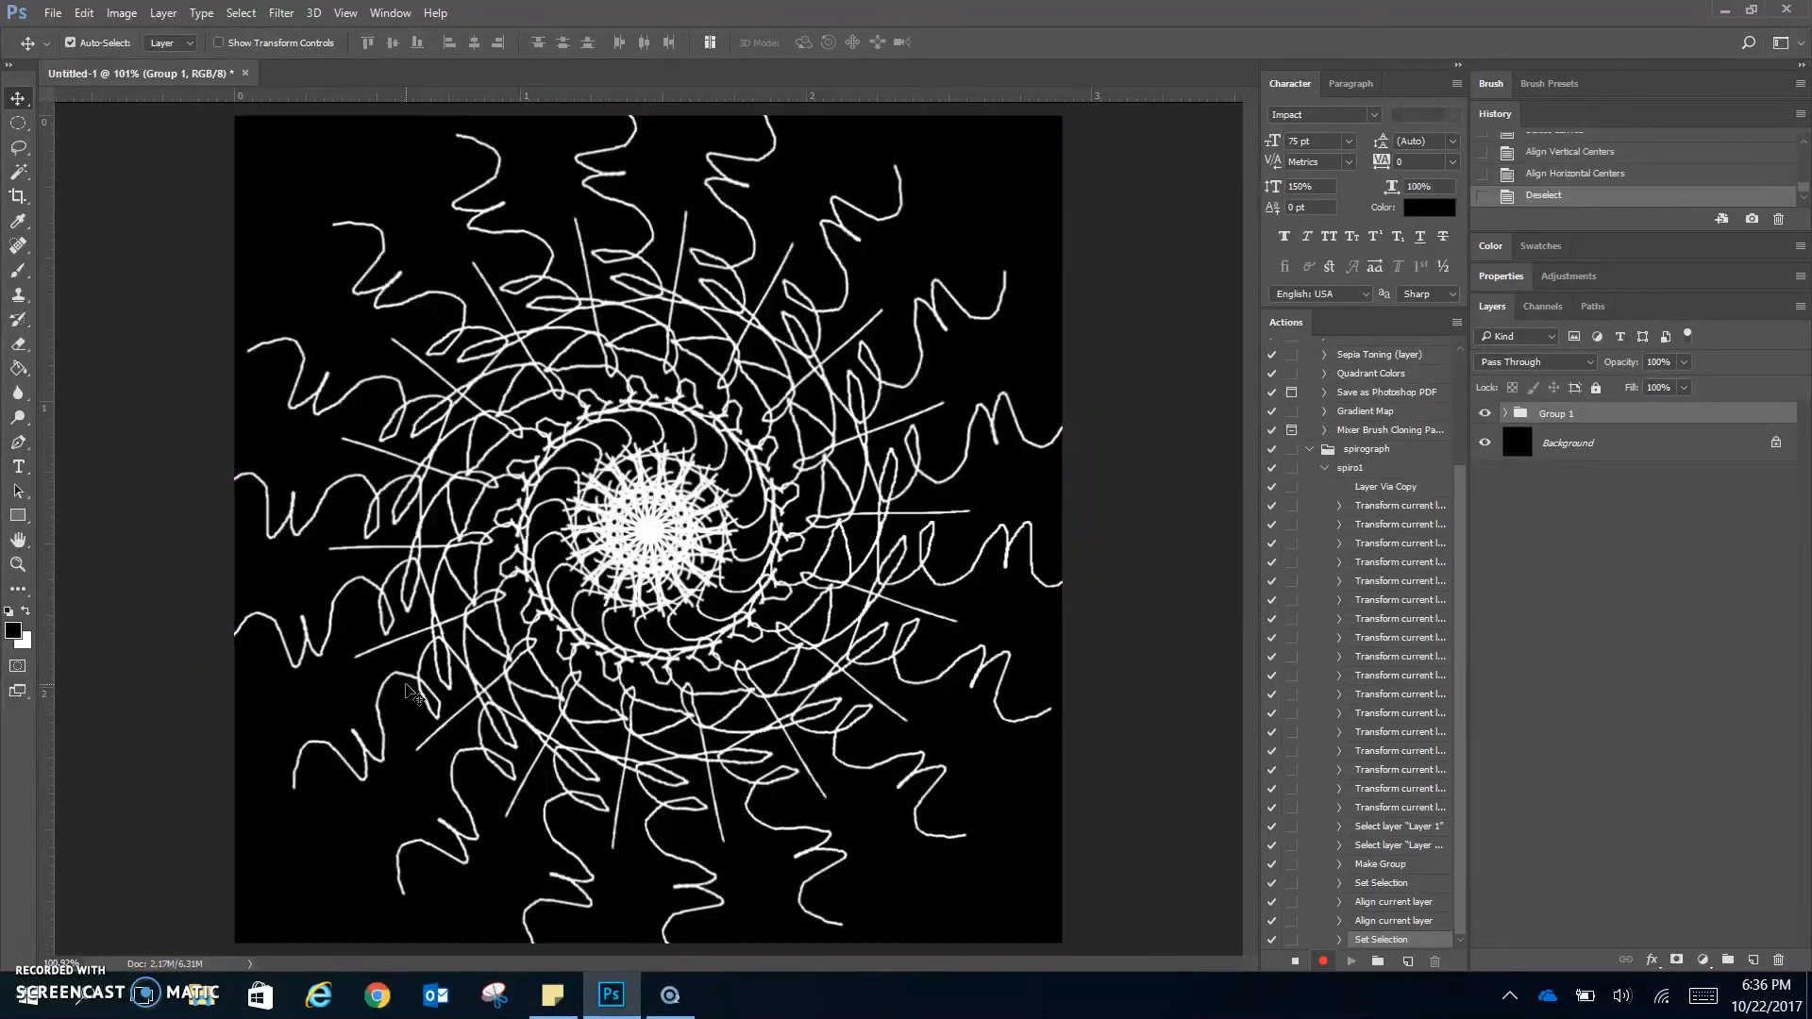
Add a Gradient fill layer above the signature group and set its style to Radial.
{"action": "left_click", "coordinate": [406, 676]}
{"action": "left_click", "coordinate": [1676, 961]}
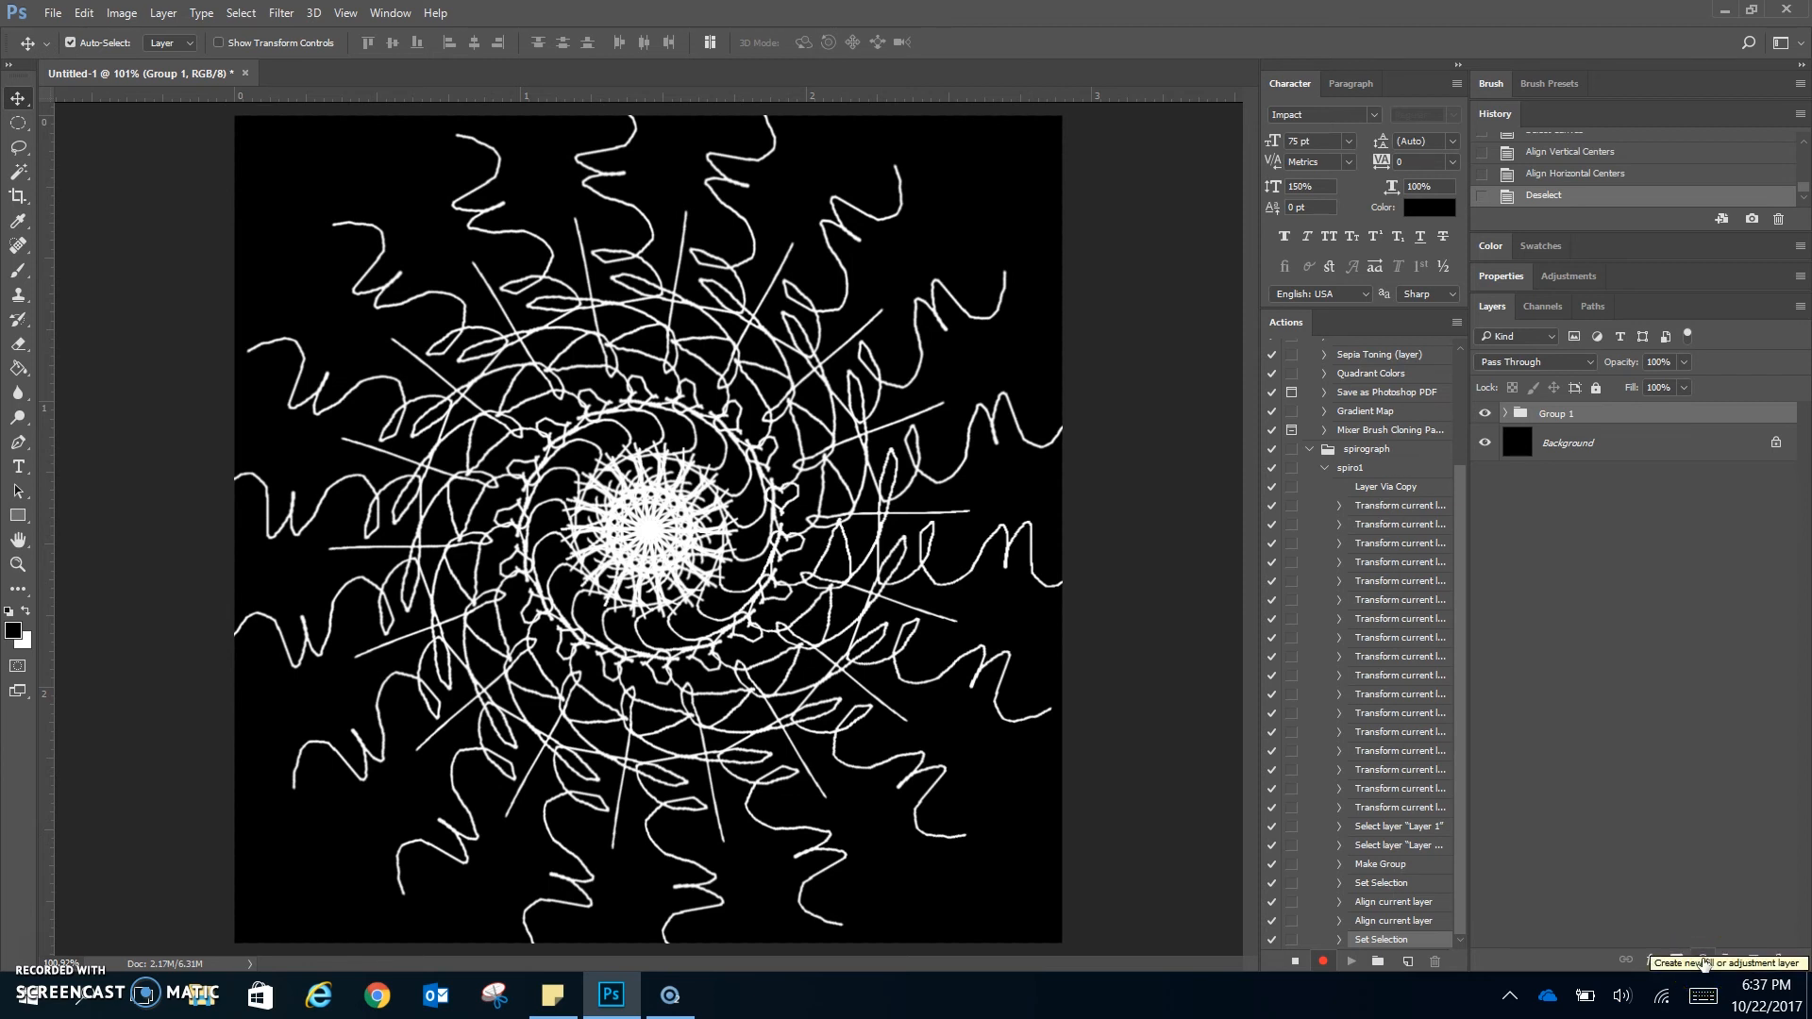
{"action": "left_click", "coordinate": [1707, 963]}
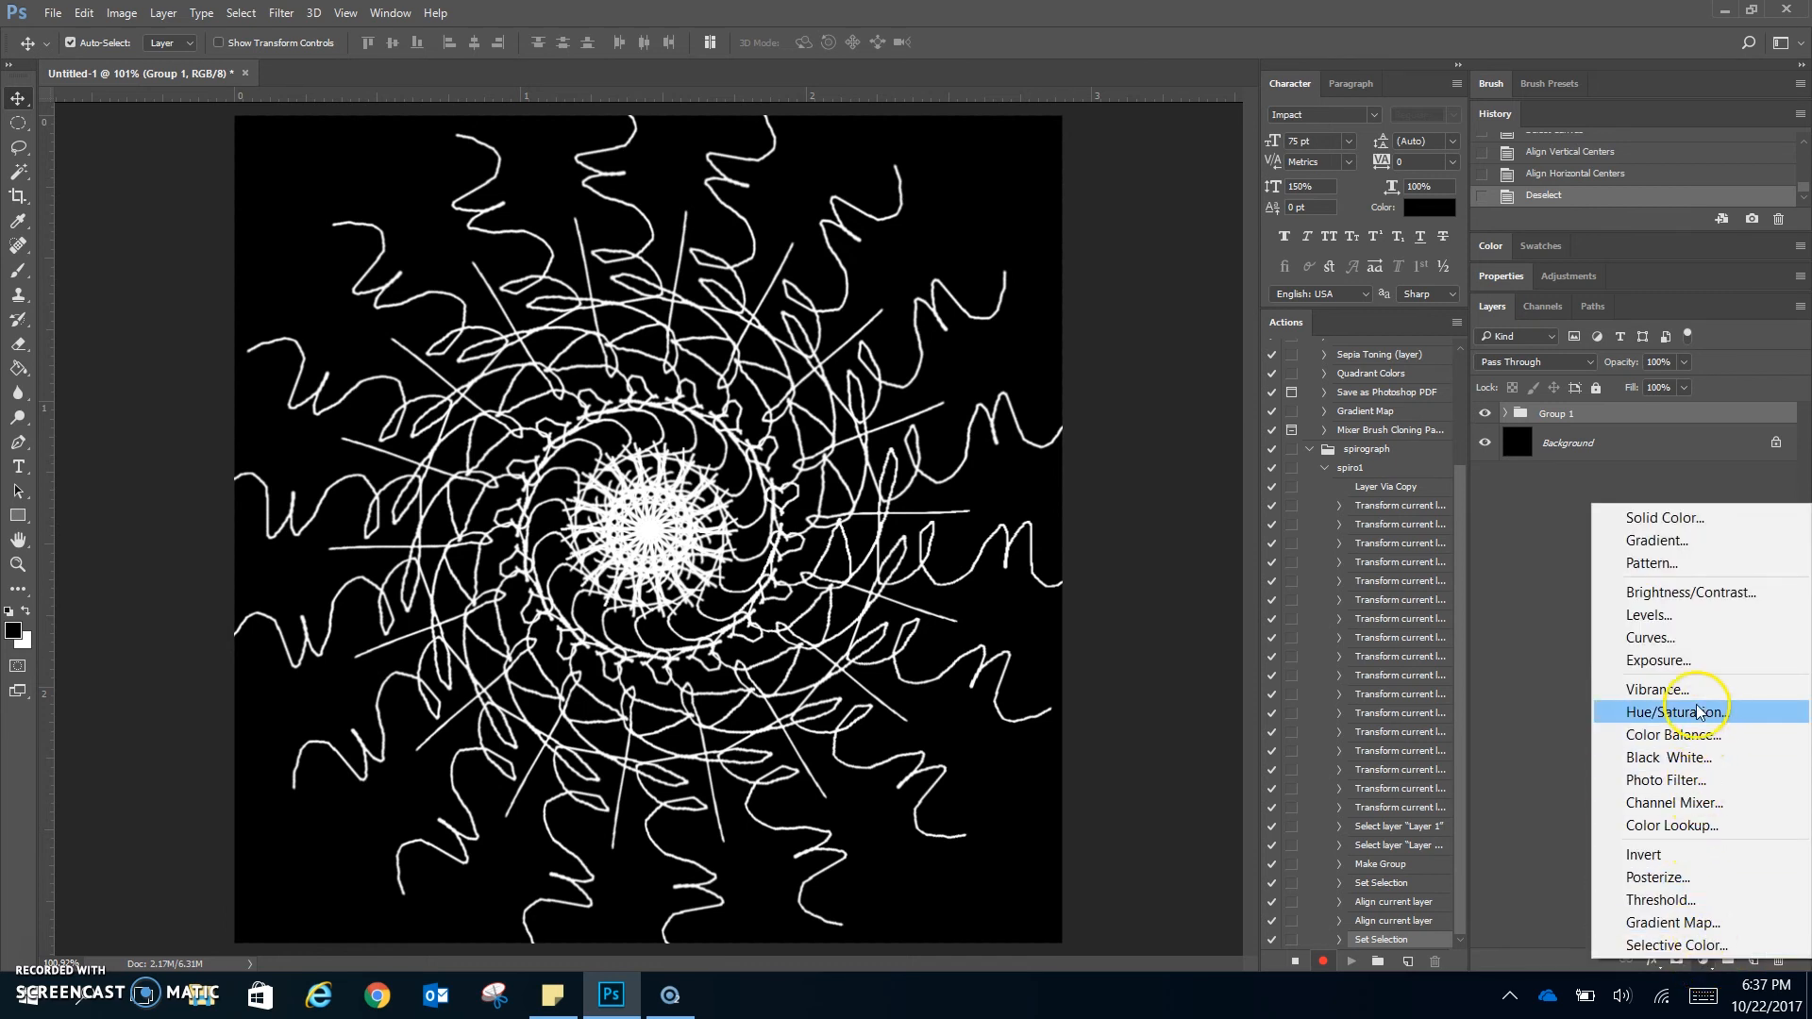
{"action": "left_click", "coordinate": [1677, 543]}
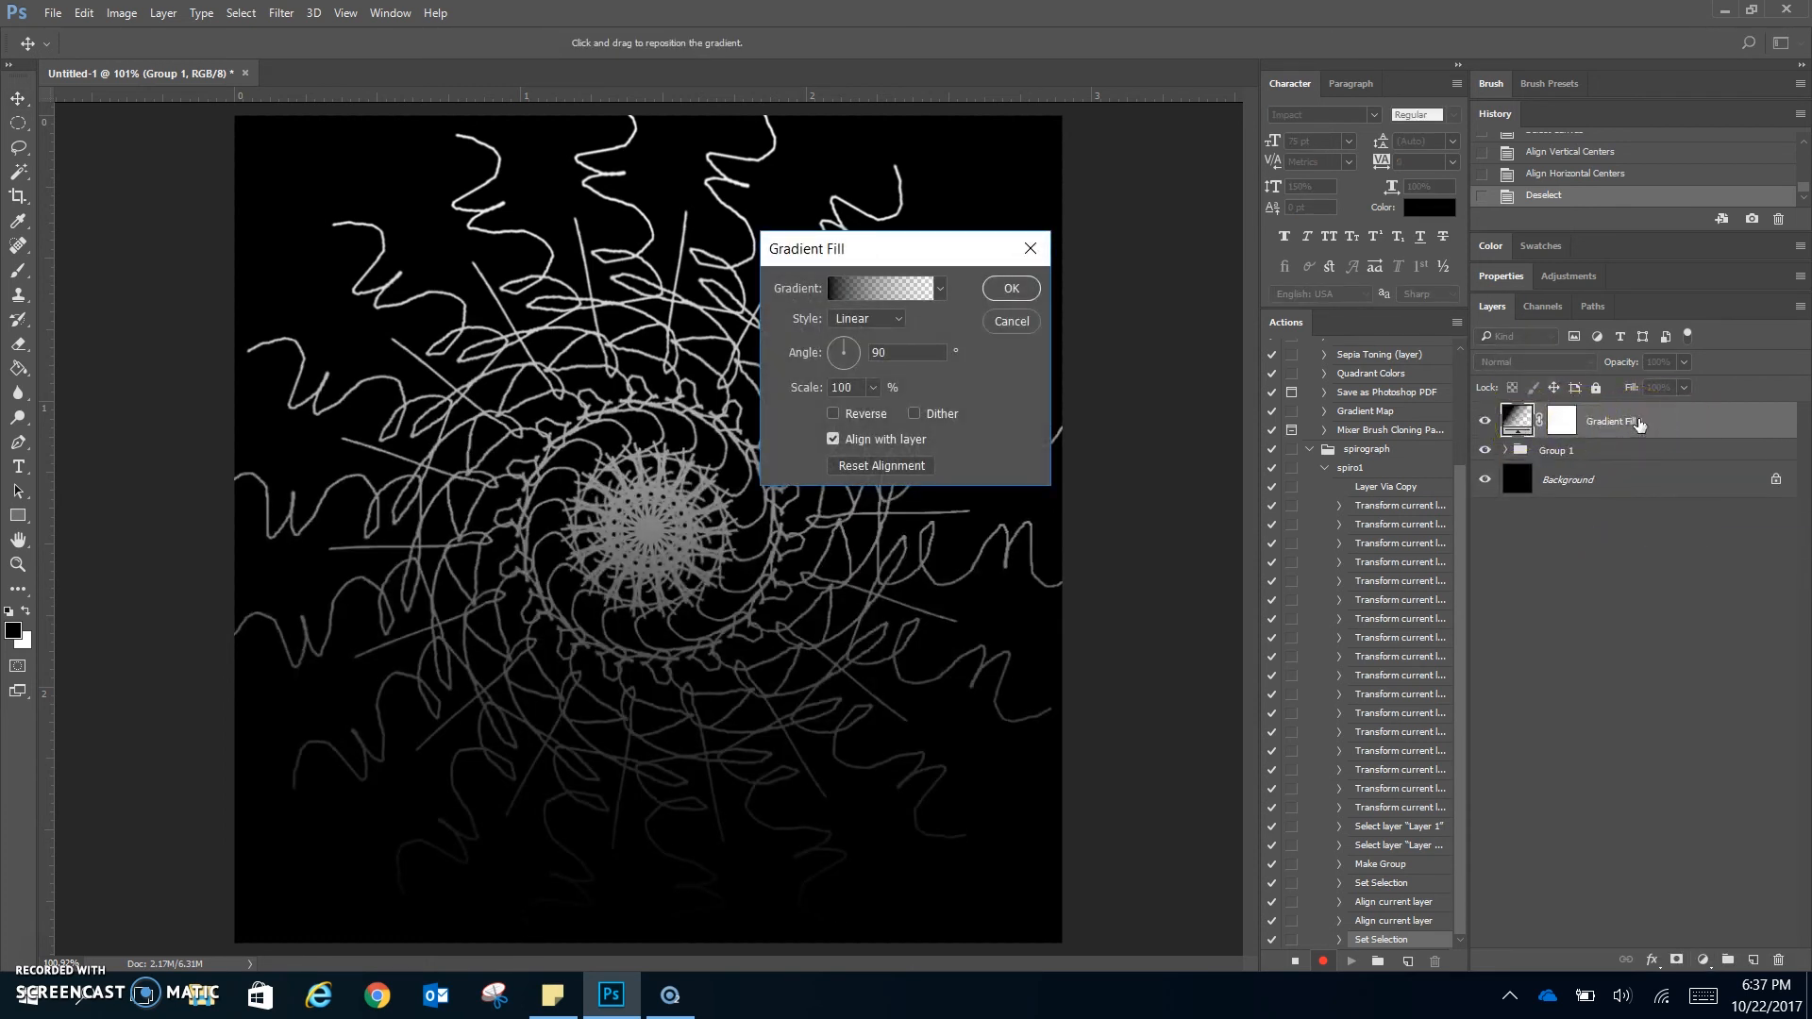
{"action": "left_click_drag", "start_coordinate": [911, 245], "coordinate": [1095, 159]}
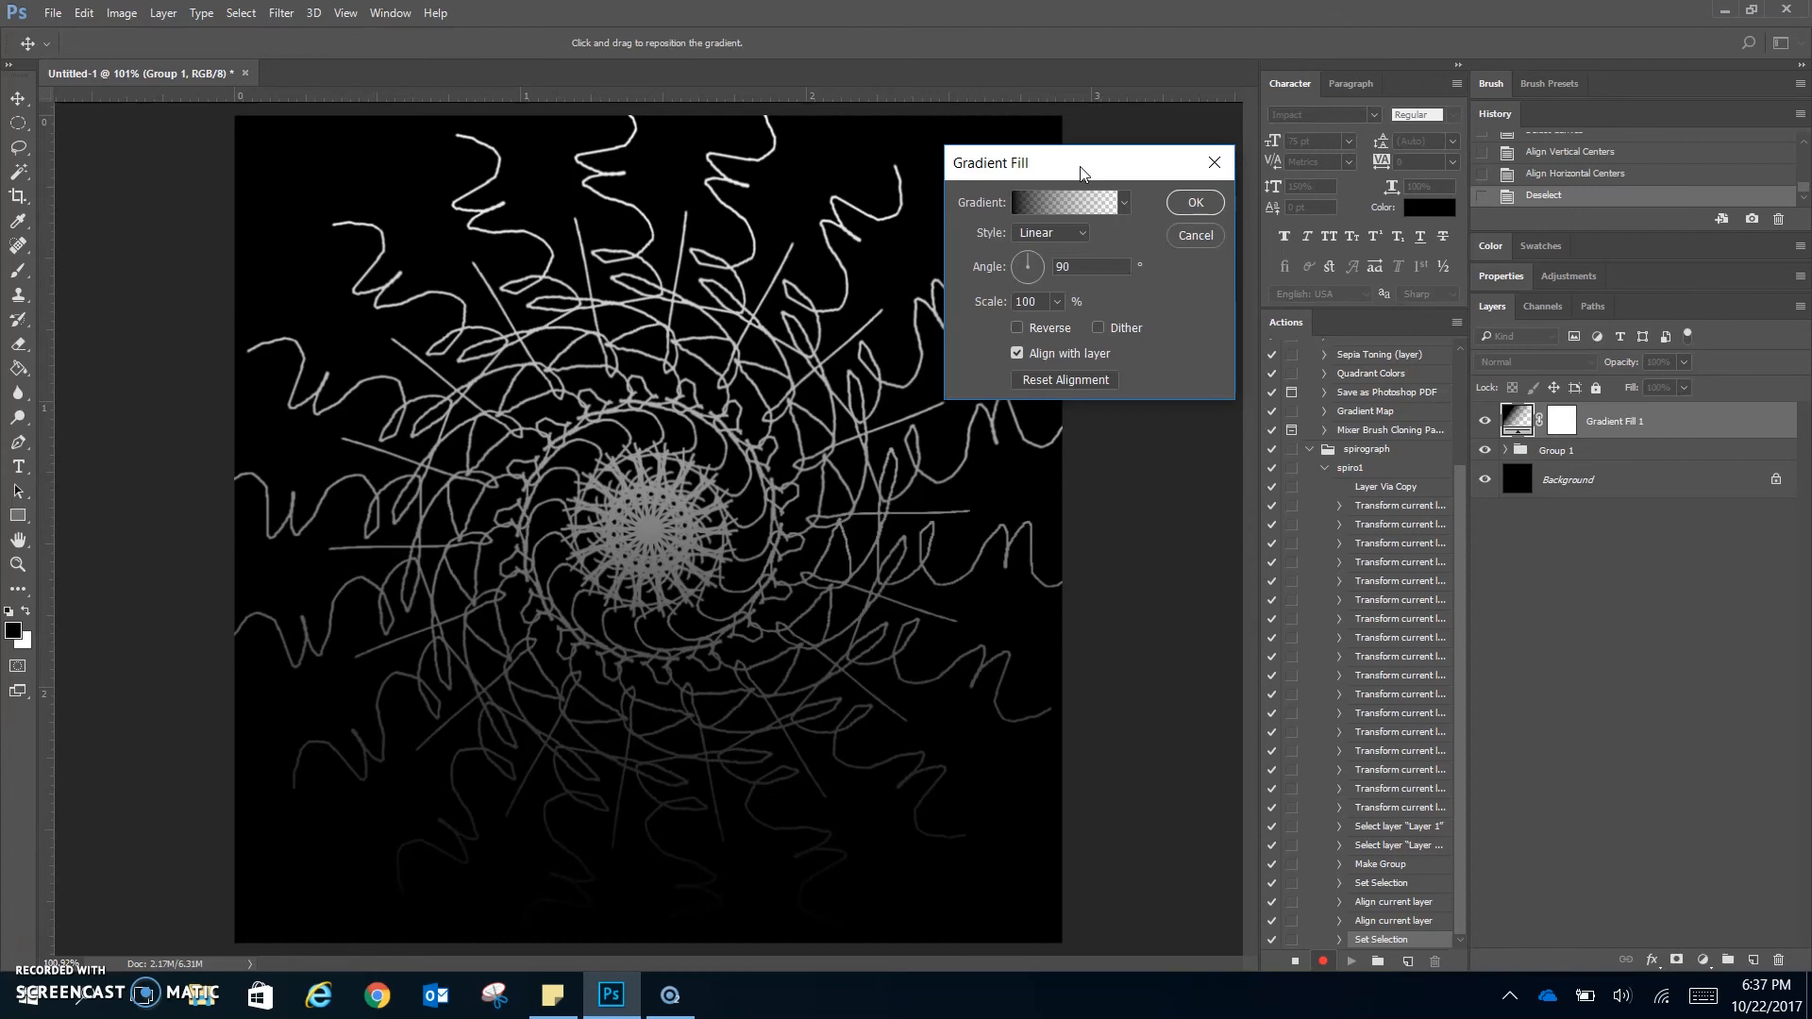
{"action": "left_click", "coordinate": [1055, 233]}
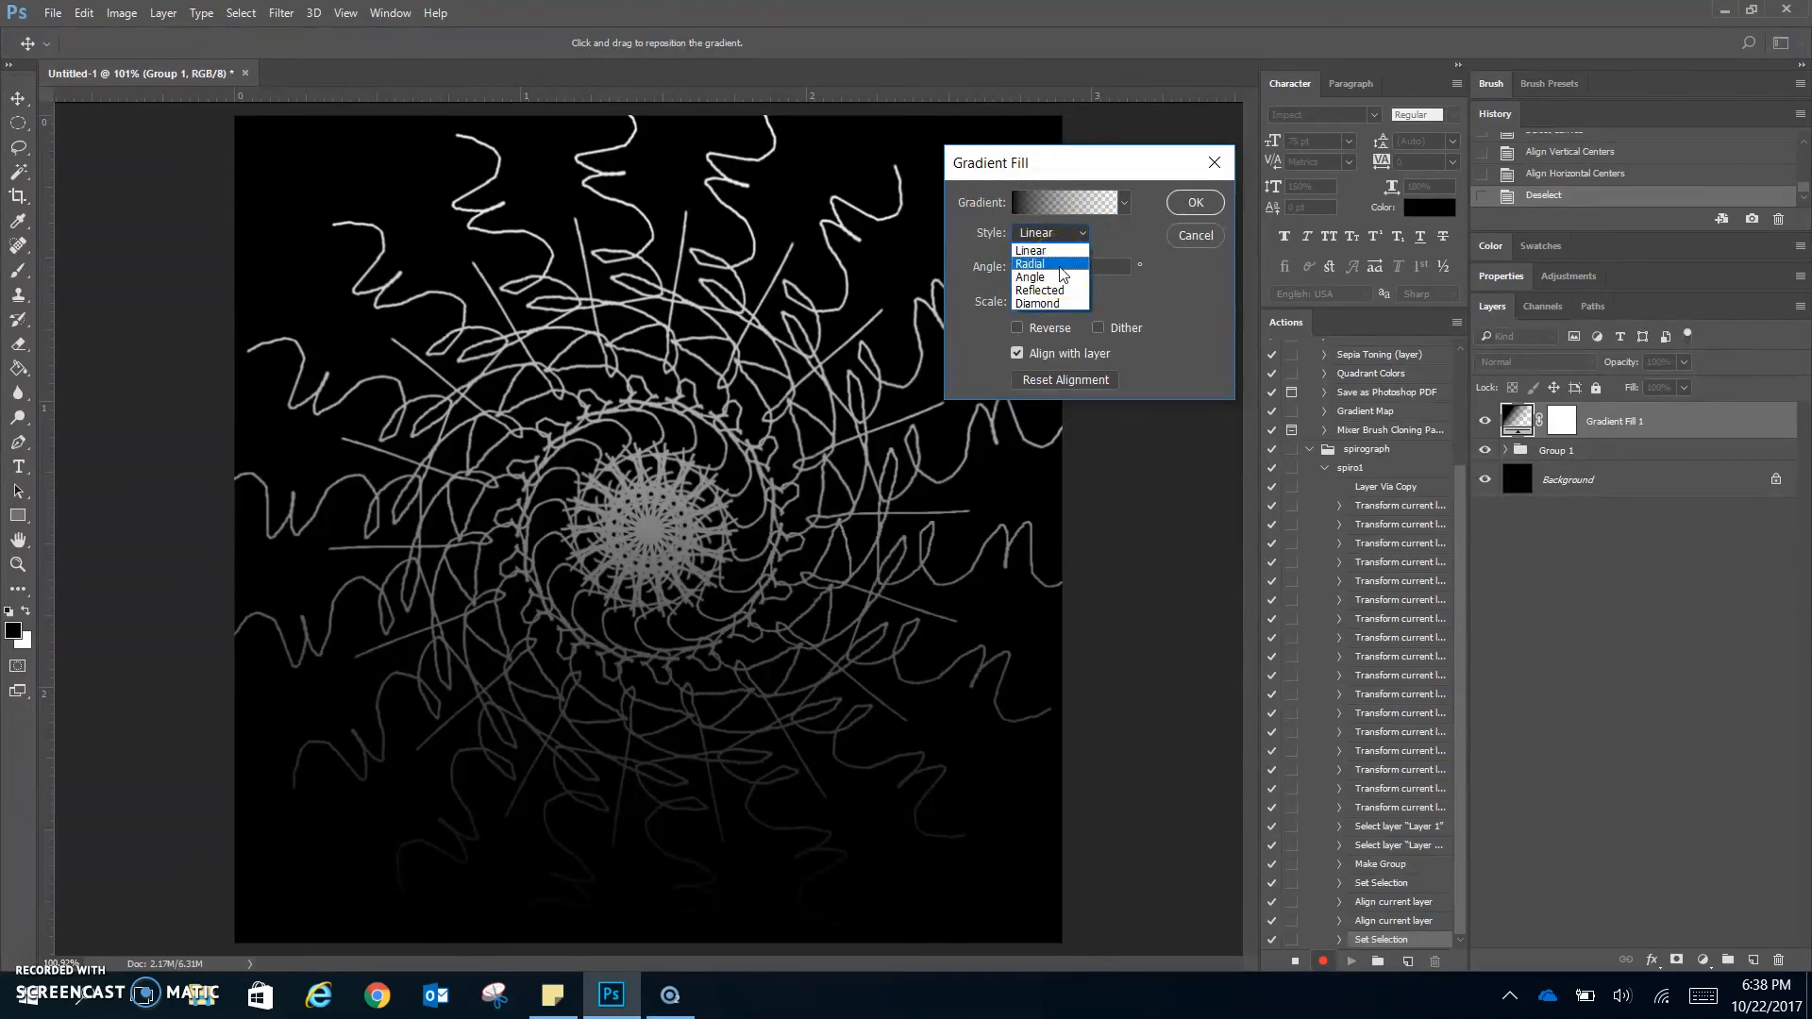
{"action": "left_click", "coordinate": [1038, 264]}
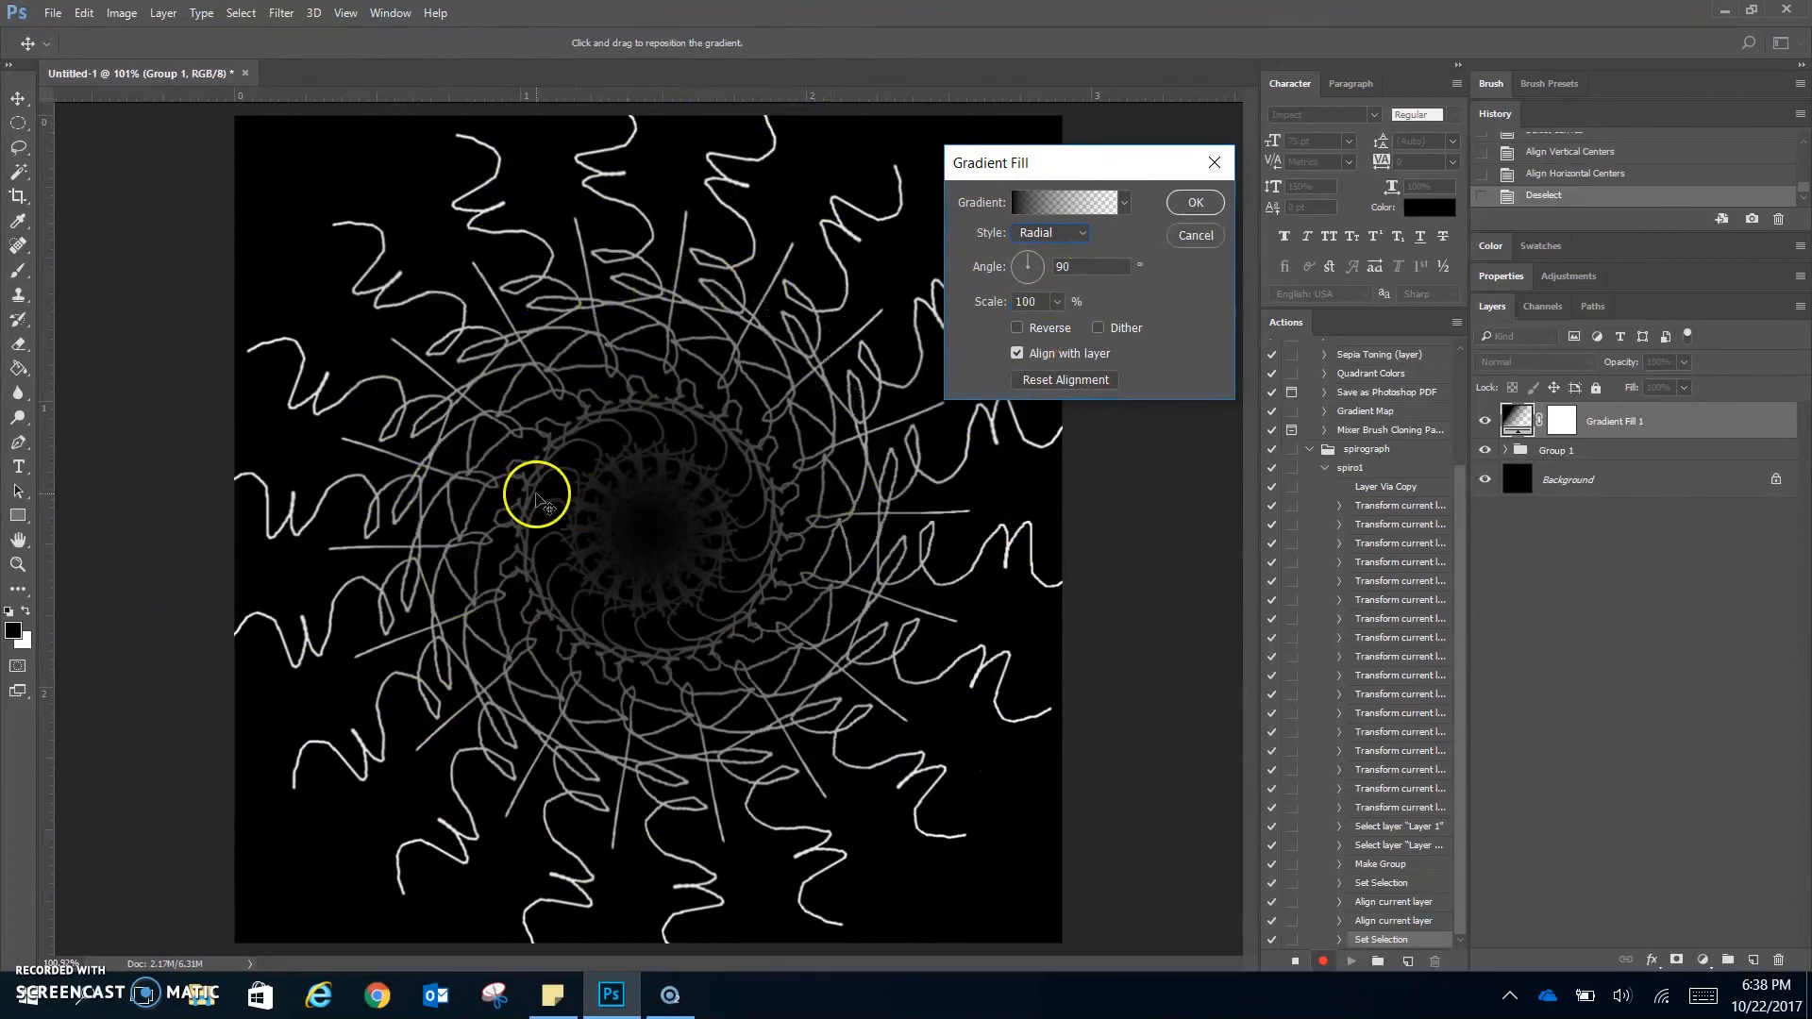
Open the gradient for editing and append the Spectrums preset collection to the existing gradient presets.
{"action": "left_click", "coordinate": [1072, 204]}
{"action": "left_click_drag", "start_coordinate": [1214, 195], "coordinate": [1075, 205]}
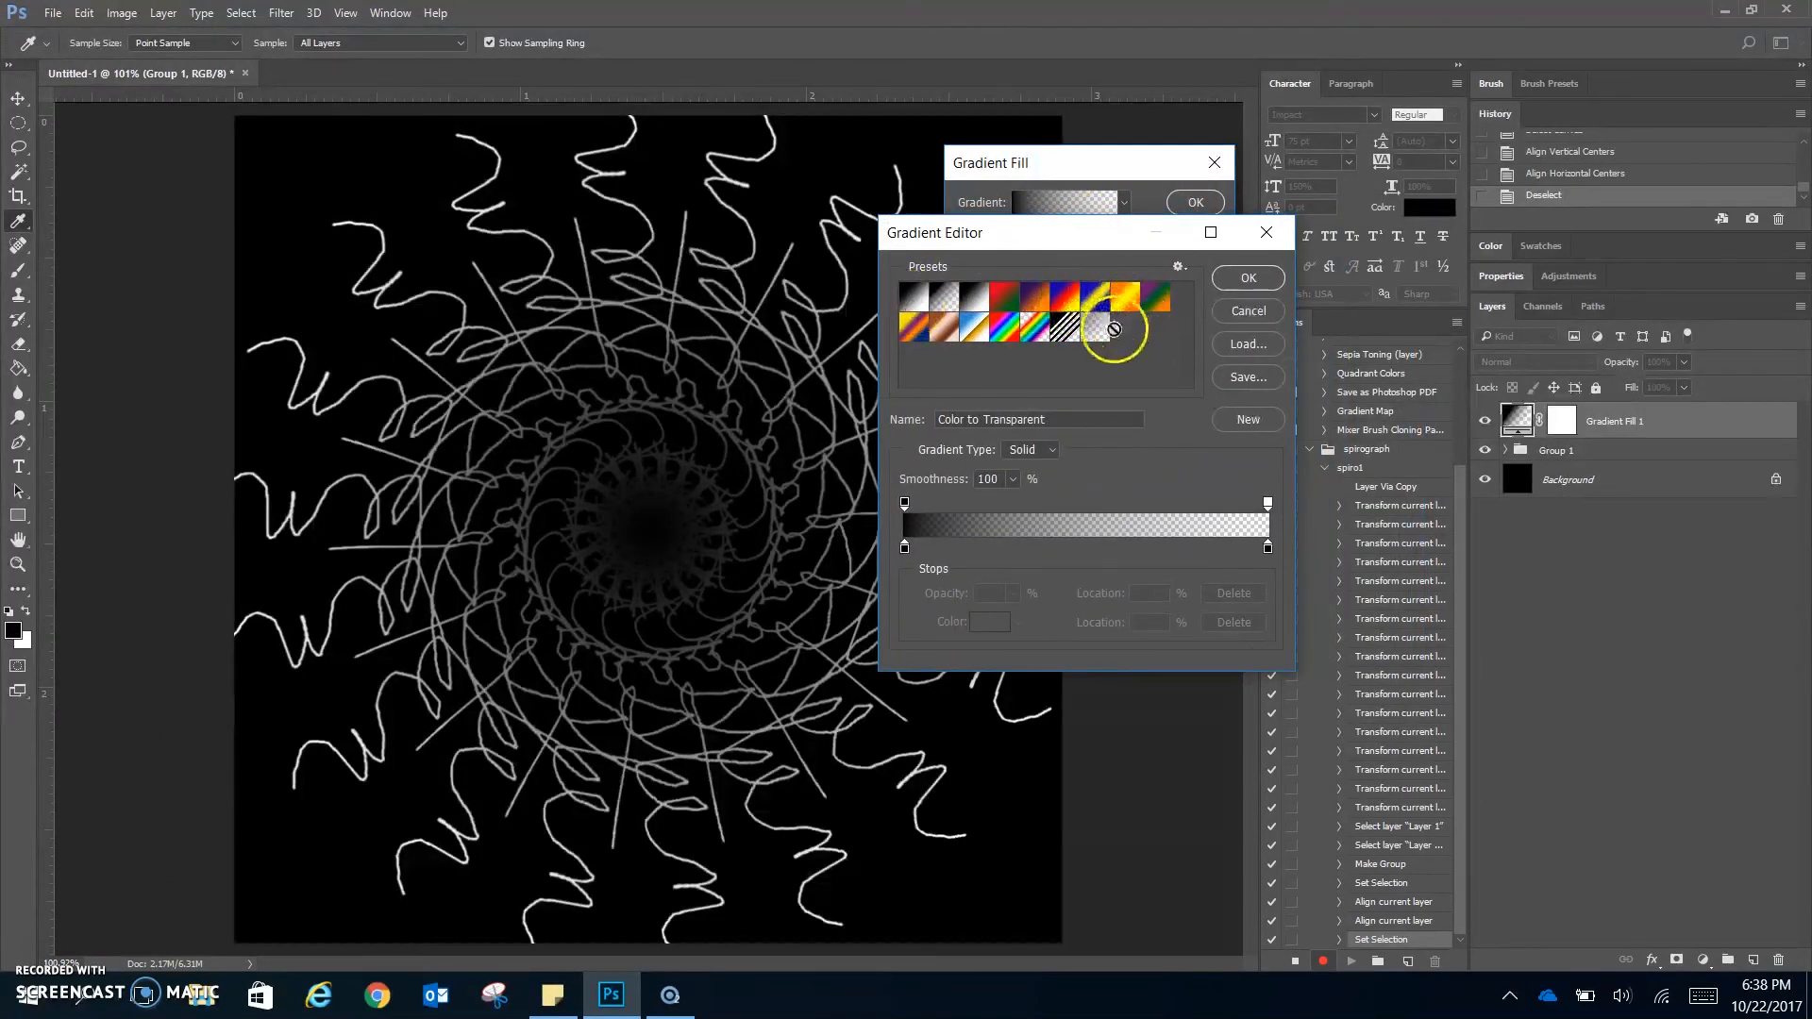
{"action": "left_click", "coordinate": [1181, 265]}
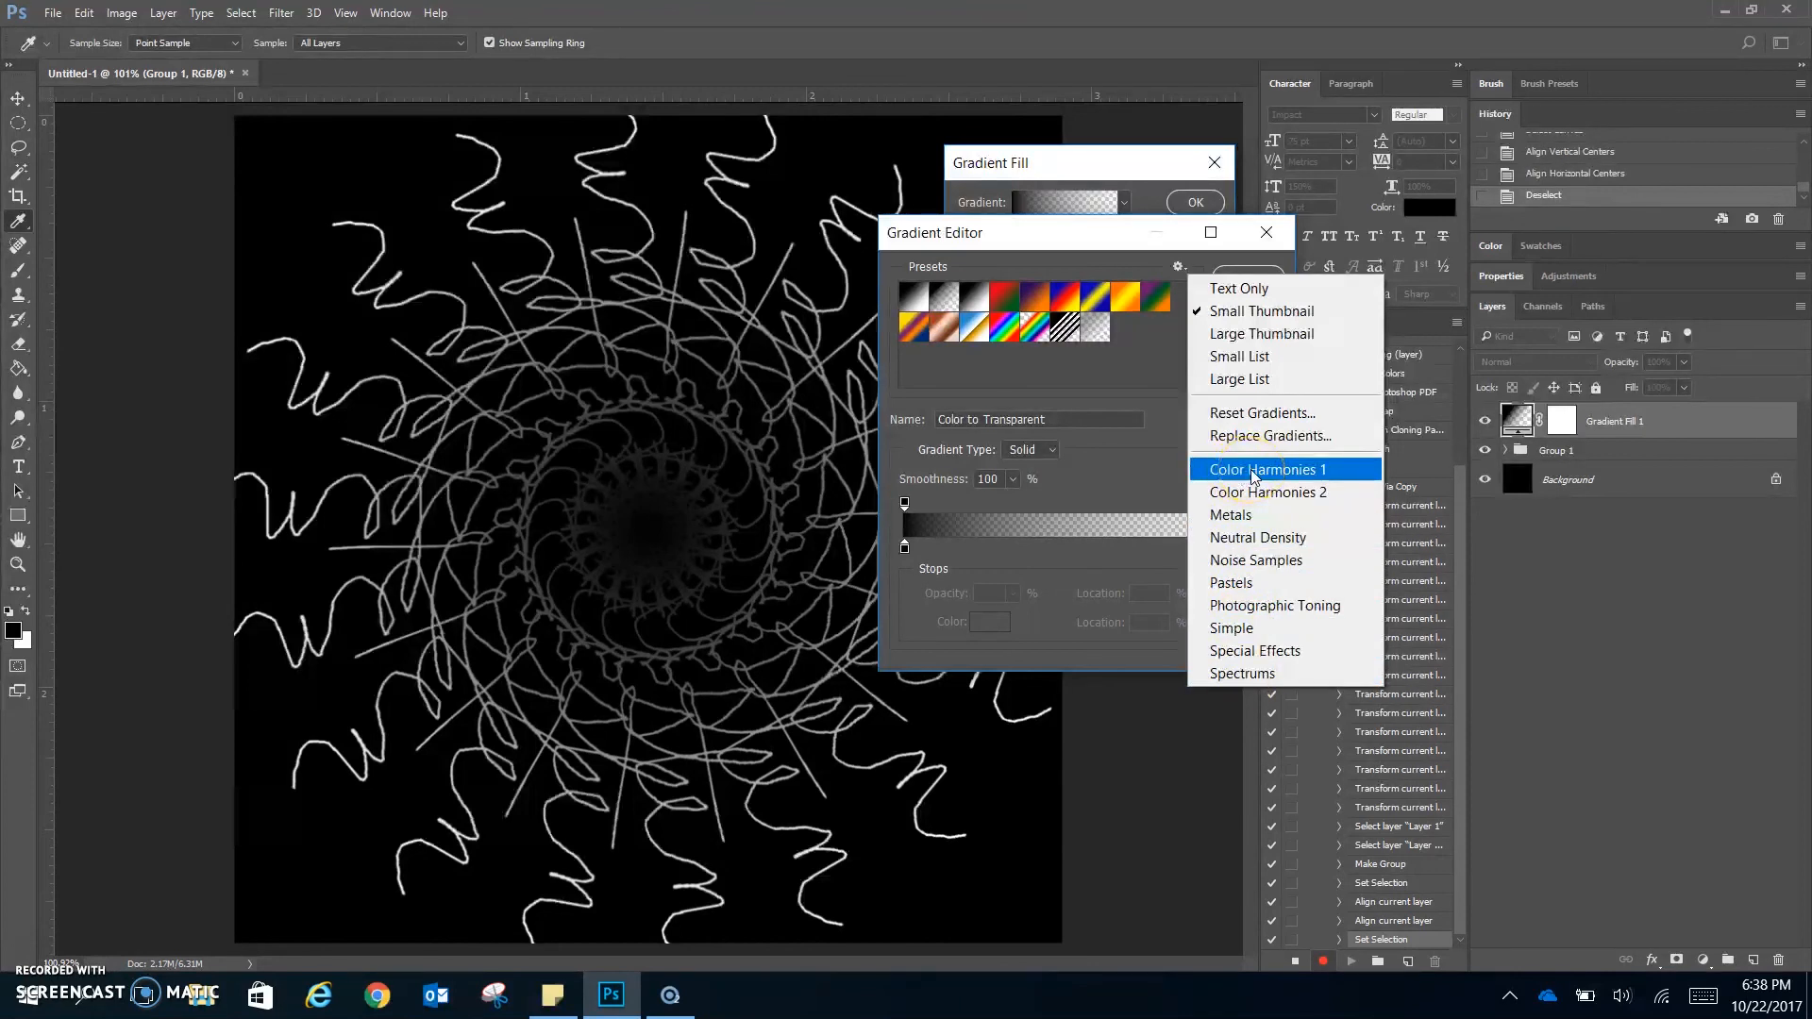
{"action": "left_click", "coordinate": [1244, 673]}
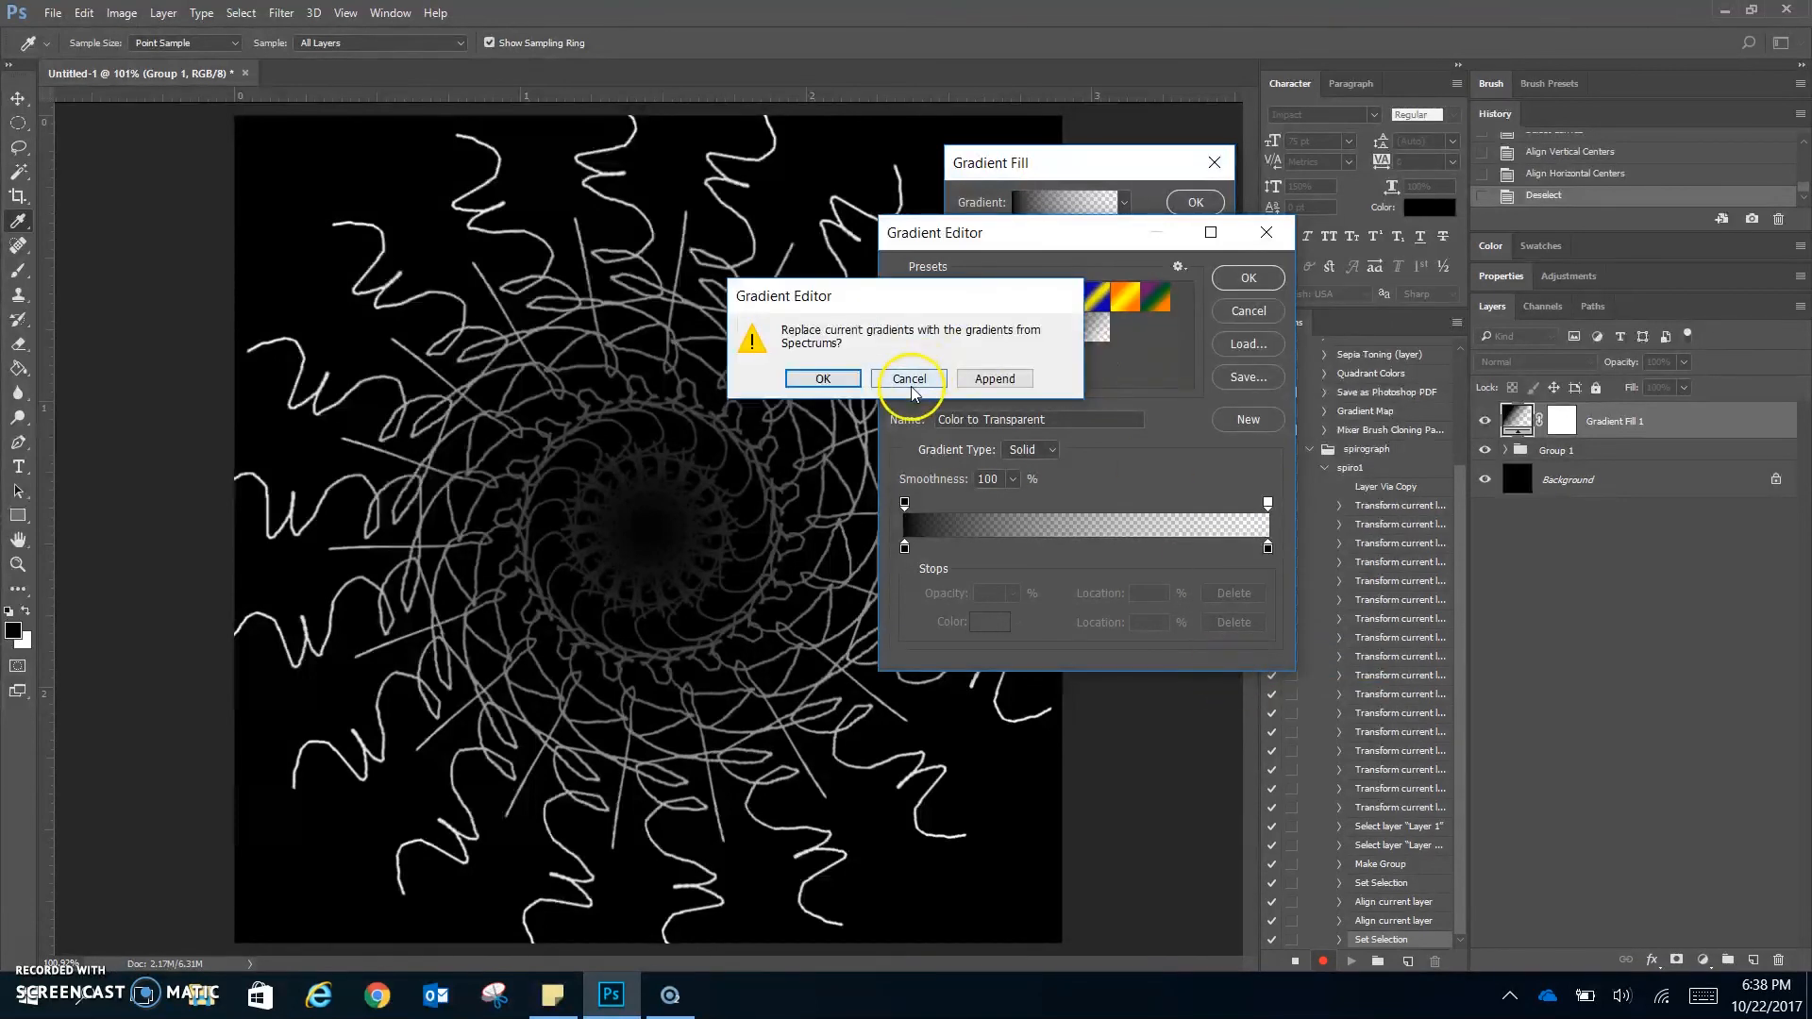
{"action": "left_click", "coordinate": [994, 378]}
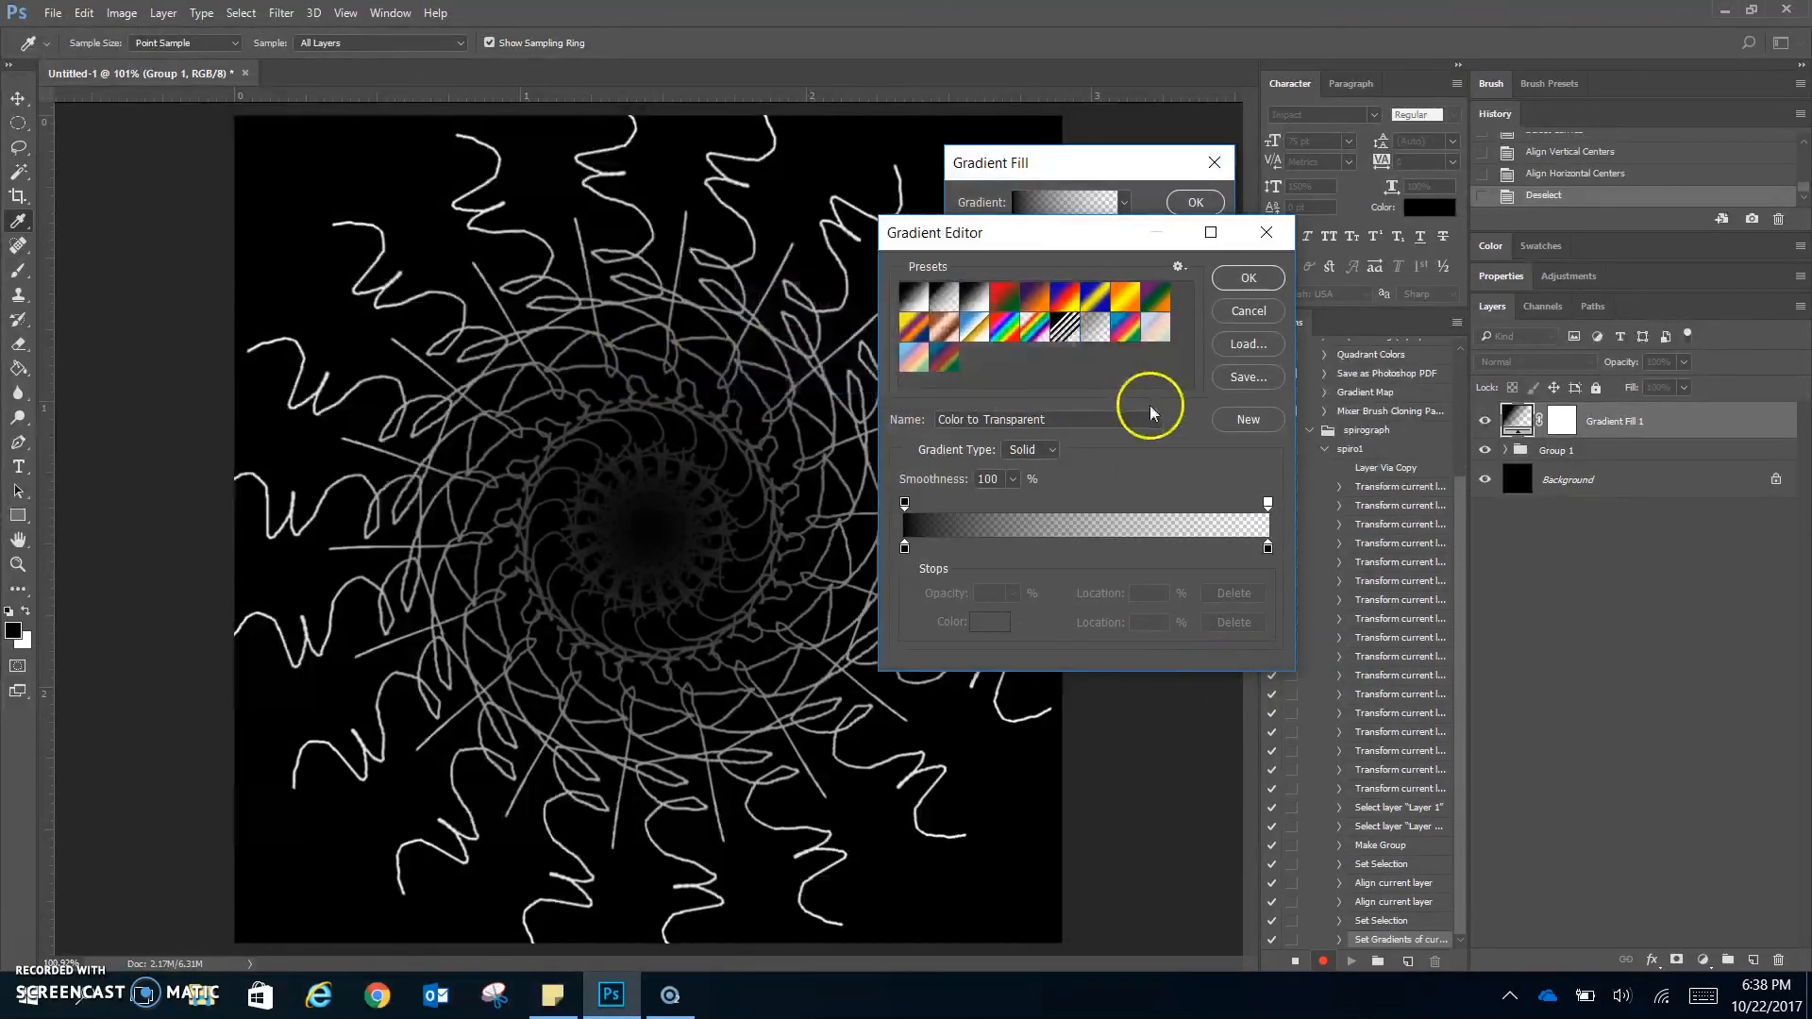
Apply the Spectrum preset to the radial gradient fill, keeping the preset's name.
{"action": "left_click", "coordinate": [1127, 328]}
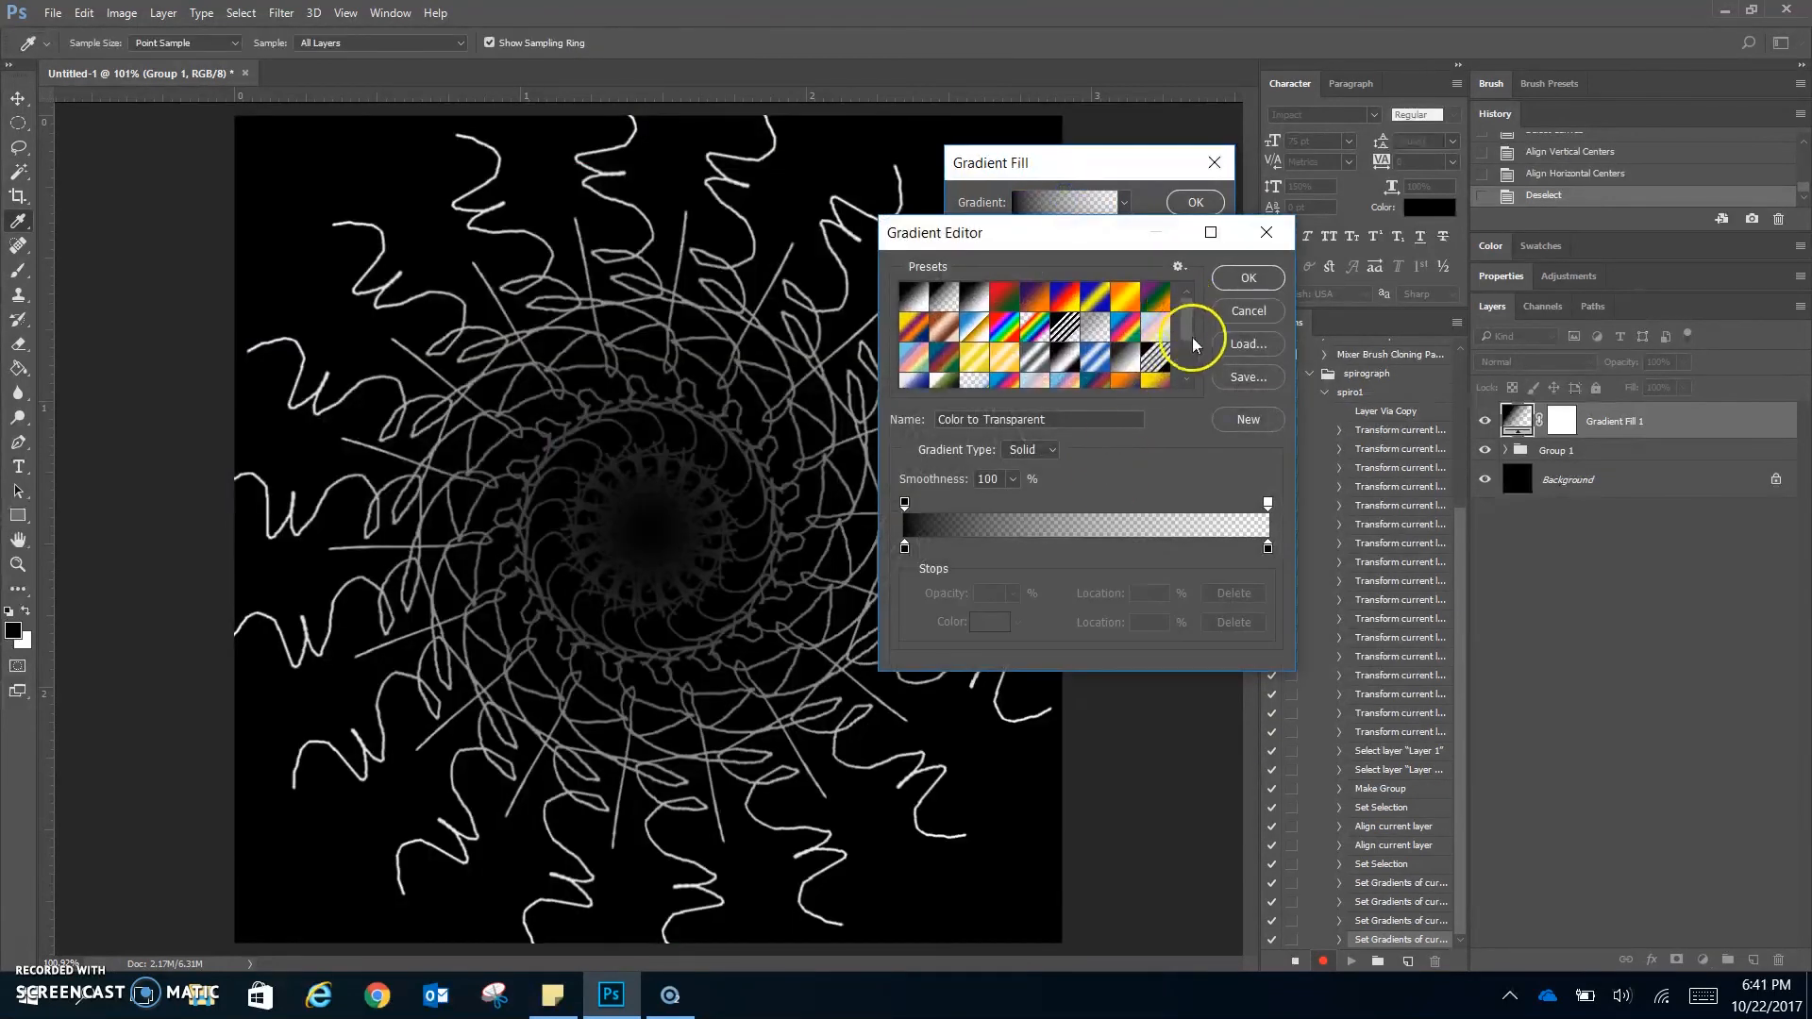
{"action": "left_click", "coordinate": [1094, 327]}
{"action": "double_click", "coordinate": [1123, 325]}
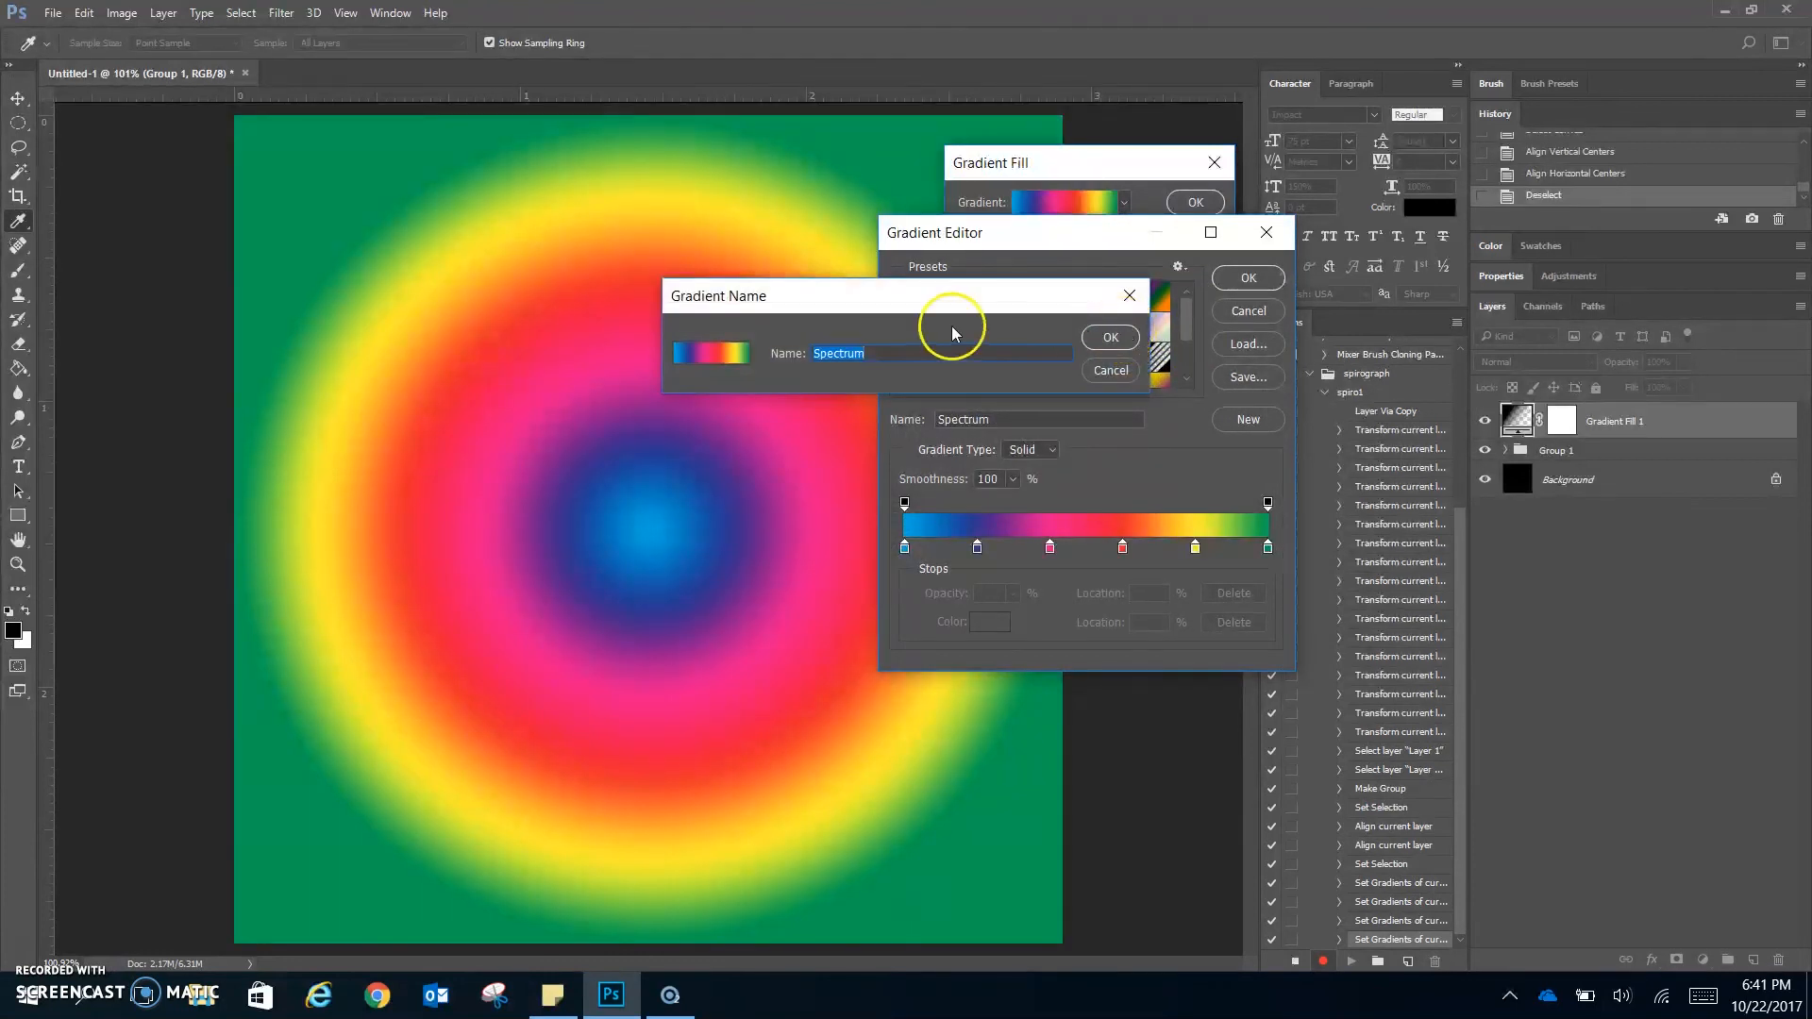
{"action": "left_click", "coordinate": [1111, 371]}
Copy the hex color 00a9e0 from the gradient's first color stop and apply it to the last stop at 100%.
{"action": "left_click", "coordinate": [905, 548]}
{"action": "double_click", "coordinate": [905, 550]}
{"action": "key", "text": "ctrl+c"}
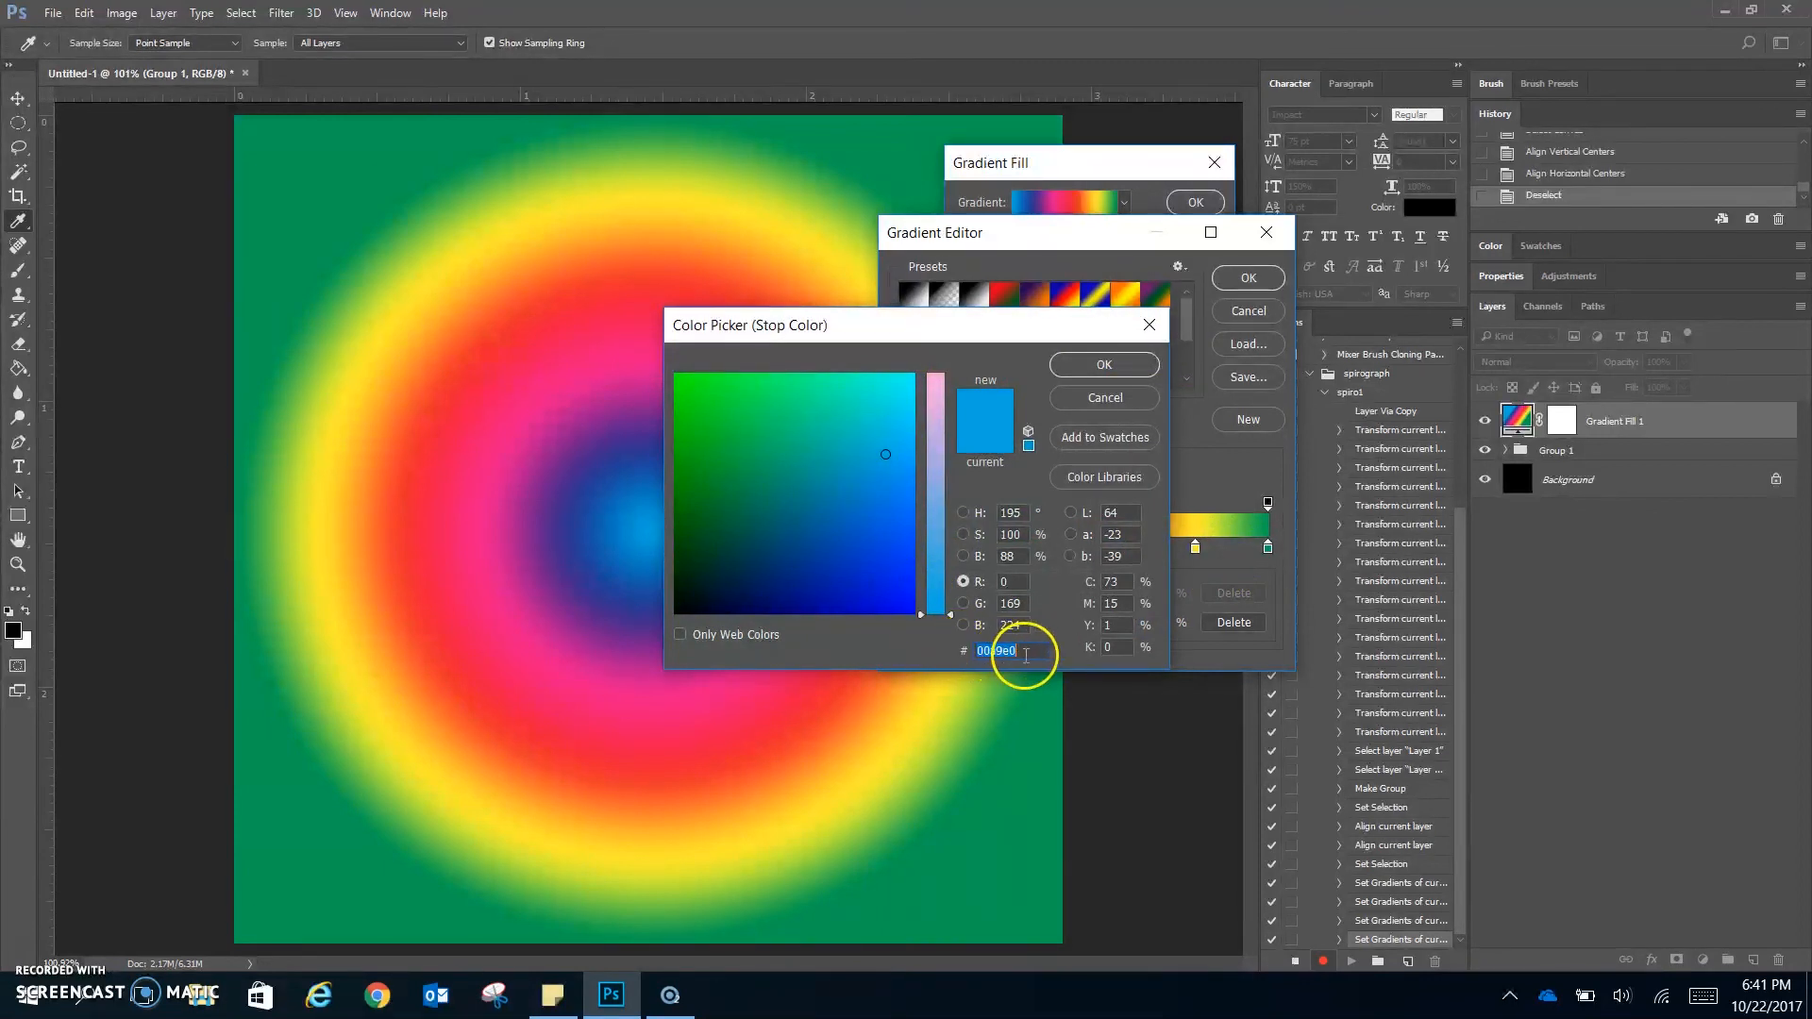
{"action": "left_click", "coordinate": [1102, 365]}
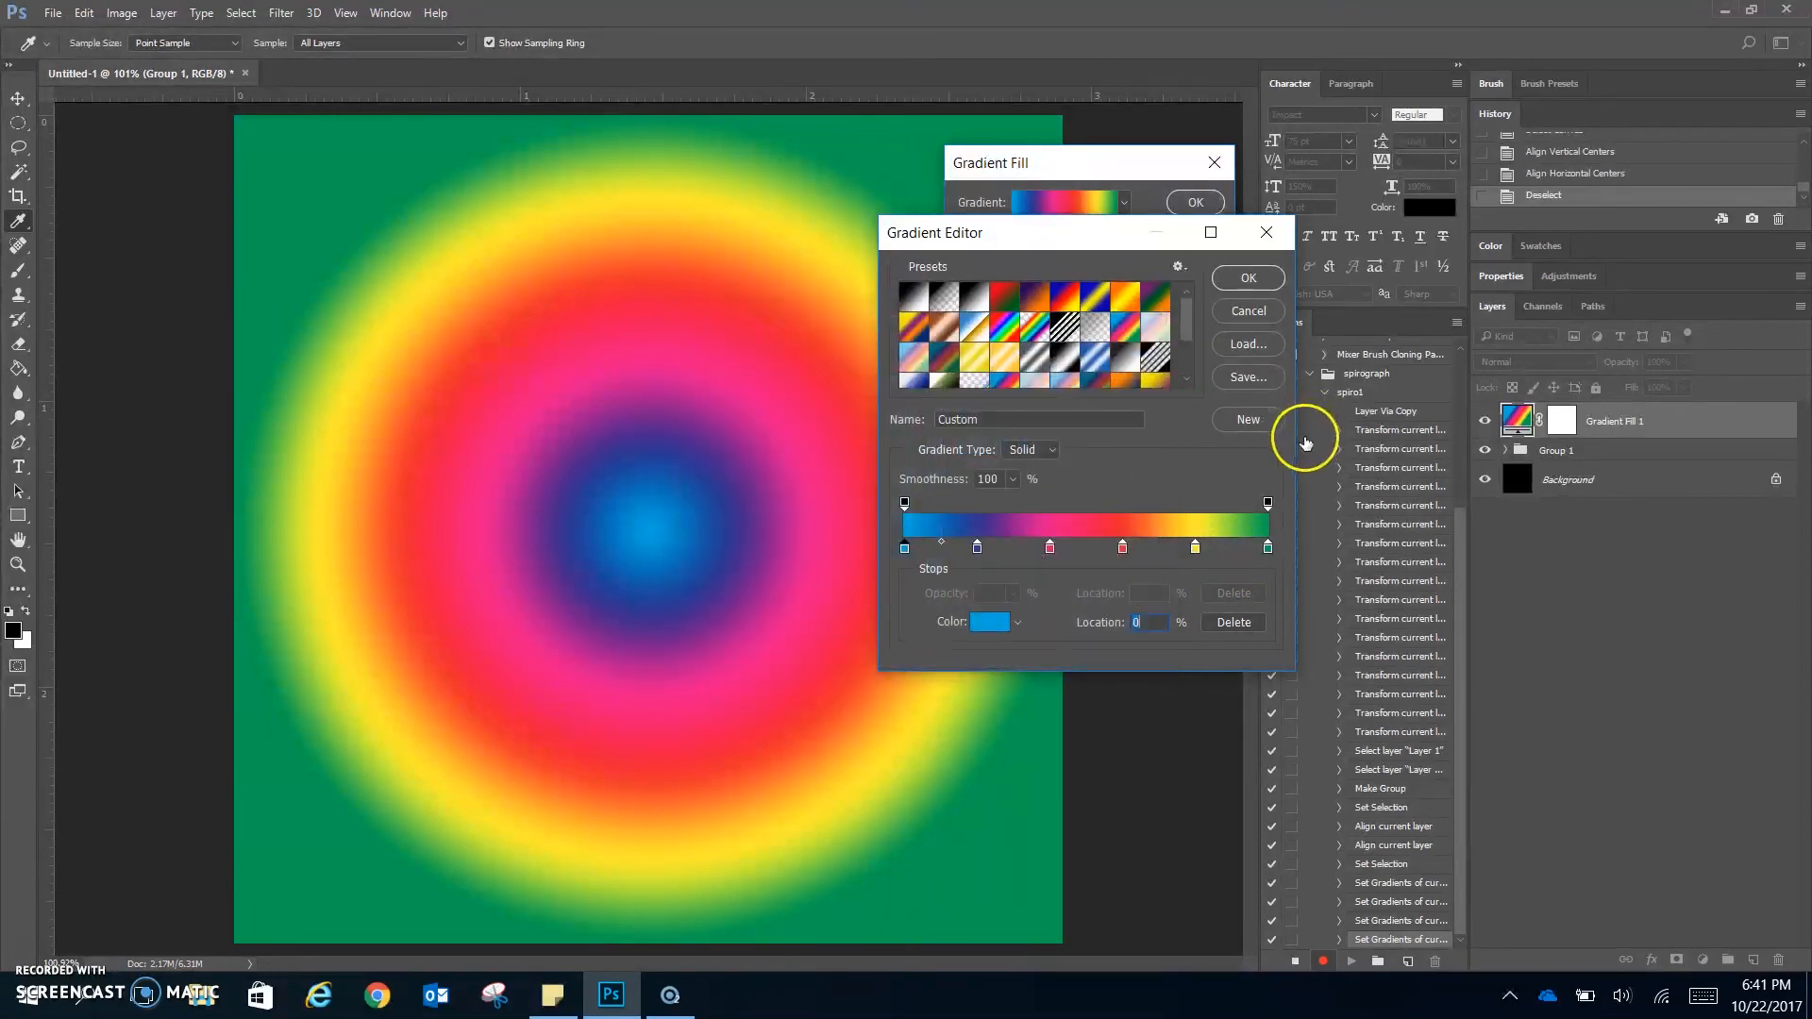
{"action": "double_click", "coordinate": [1267, 546]}
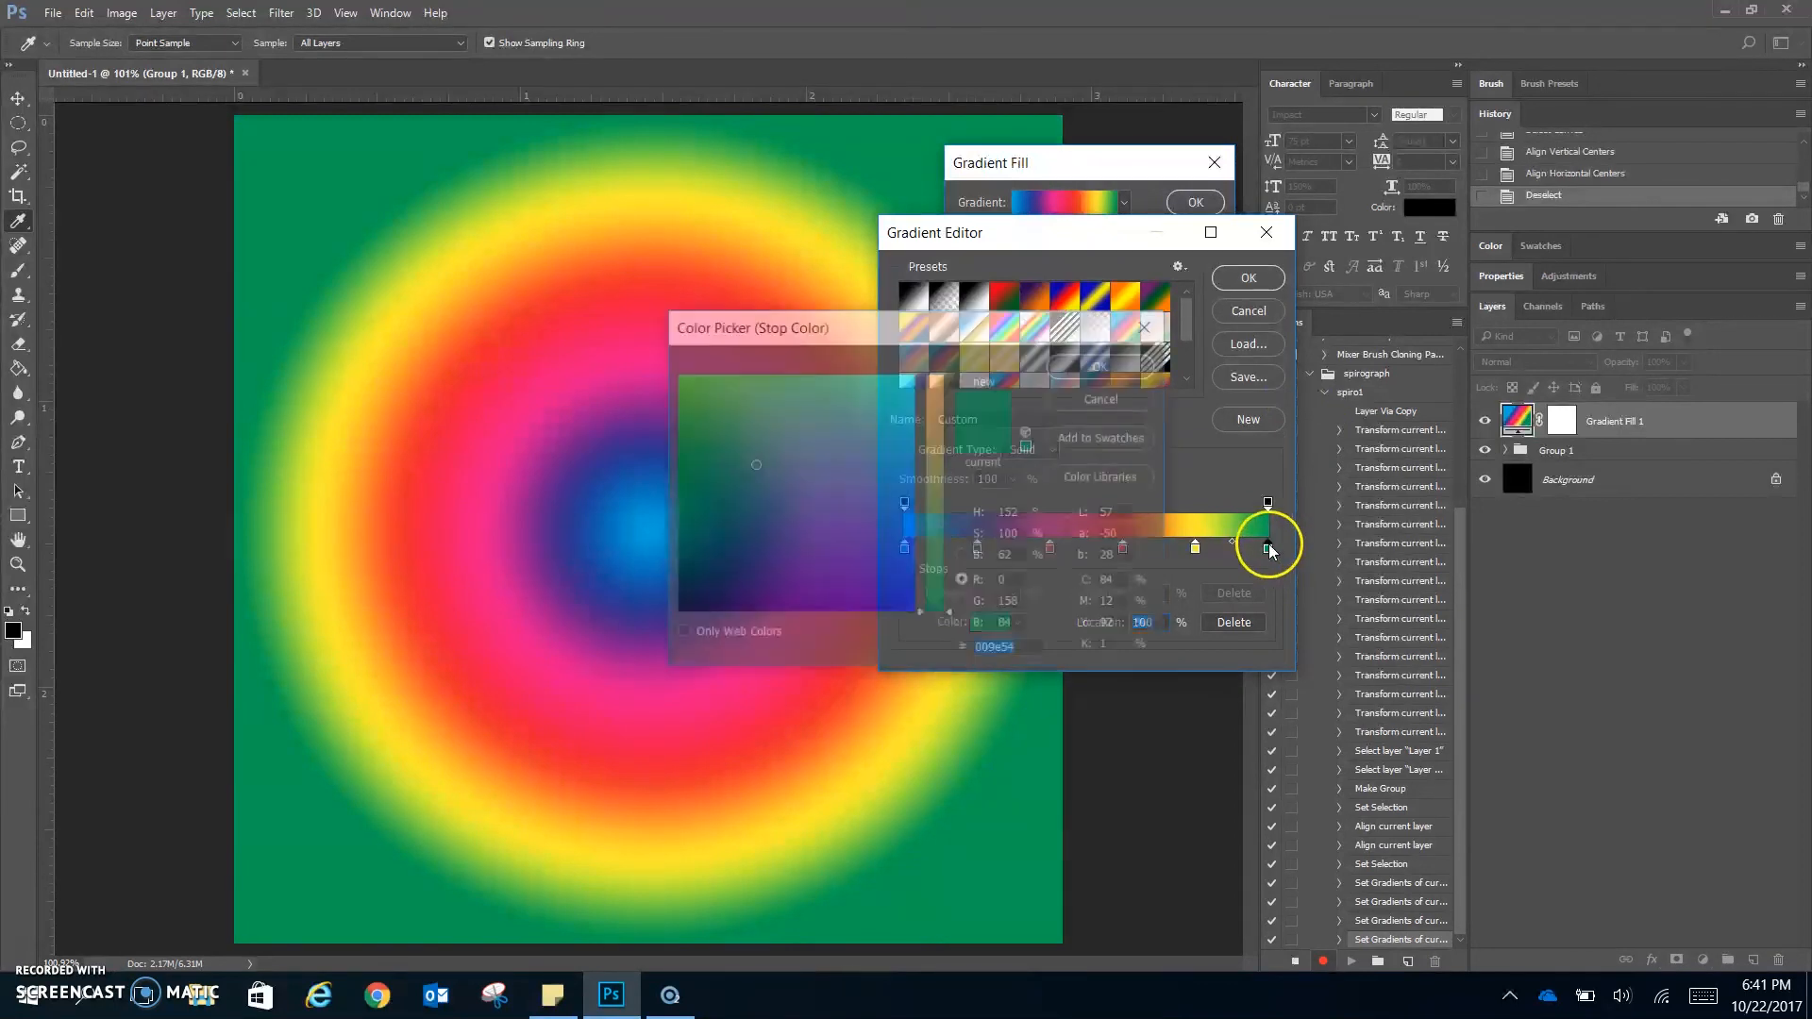
{"action": "key", "text": "ctrl+v"}
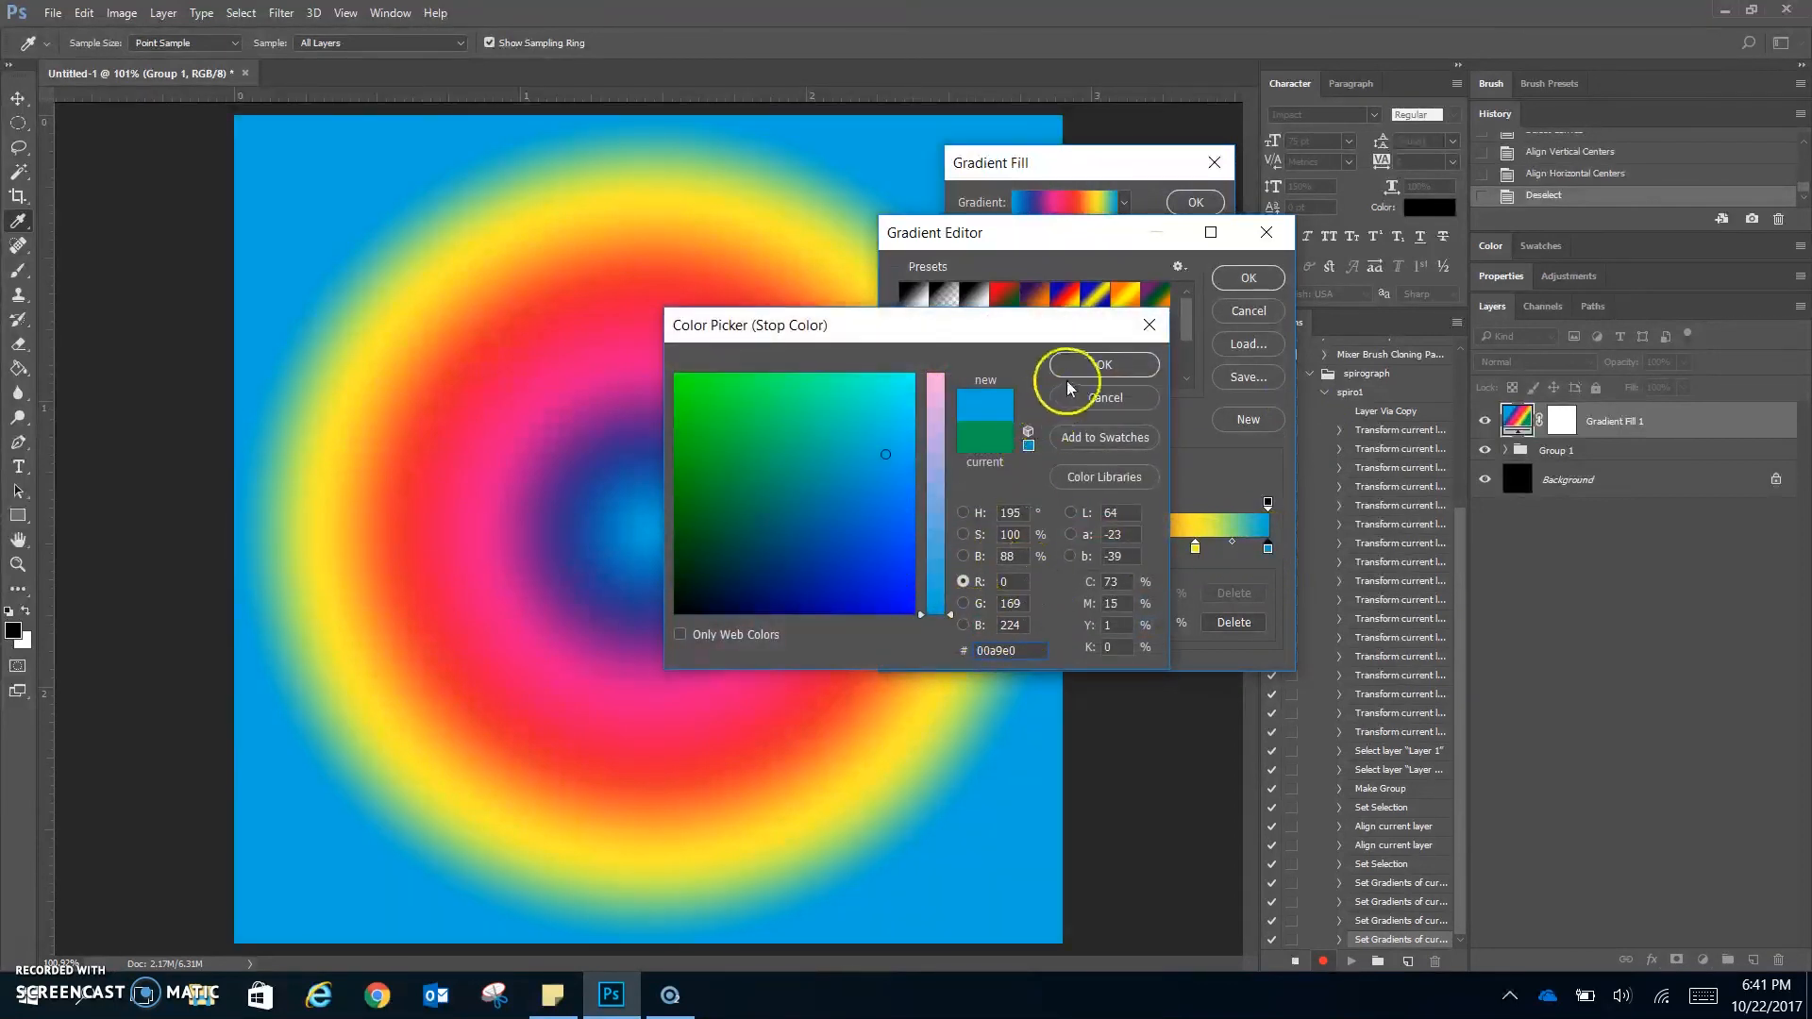
{"action": "left_click", "coordinate": [1121, 364]}
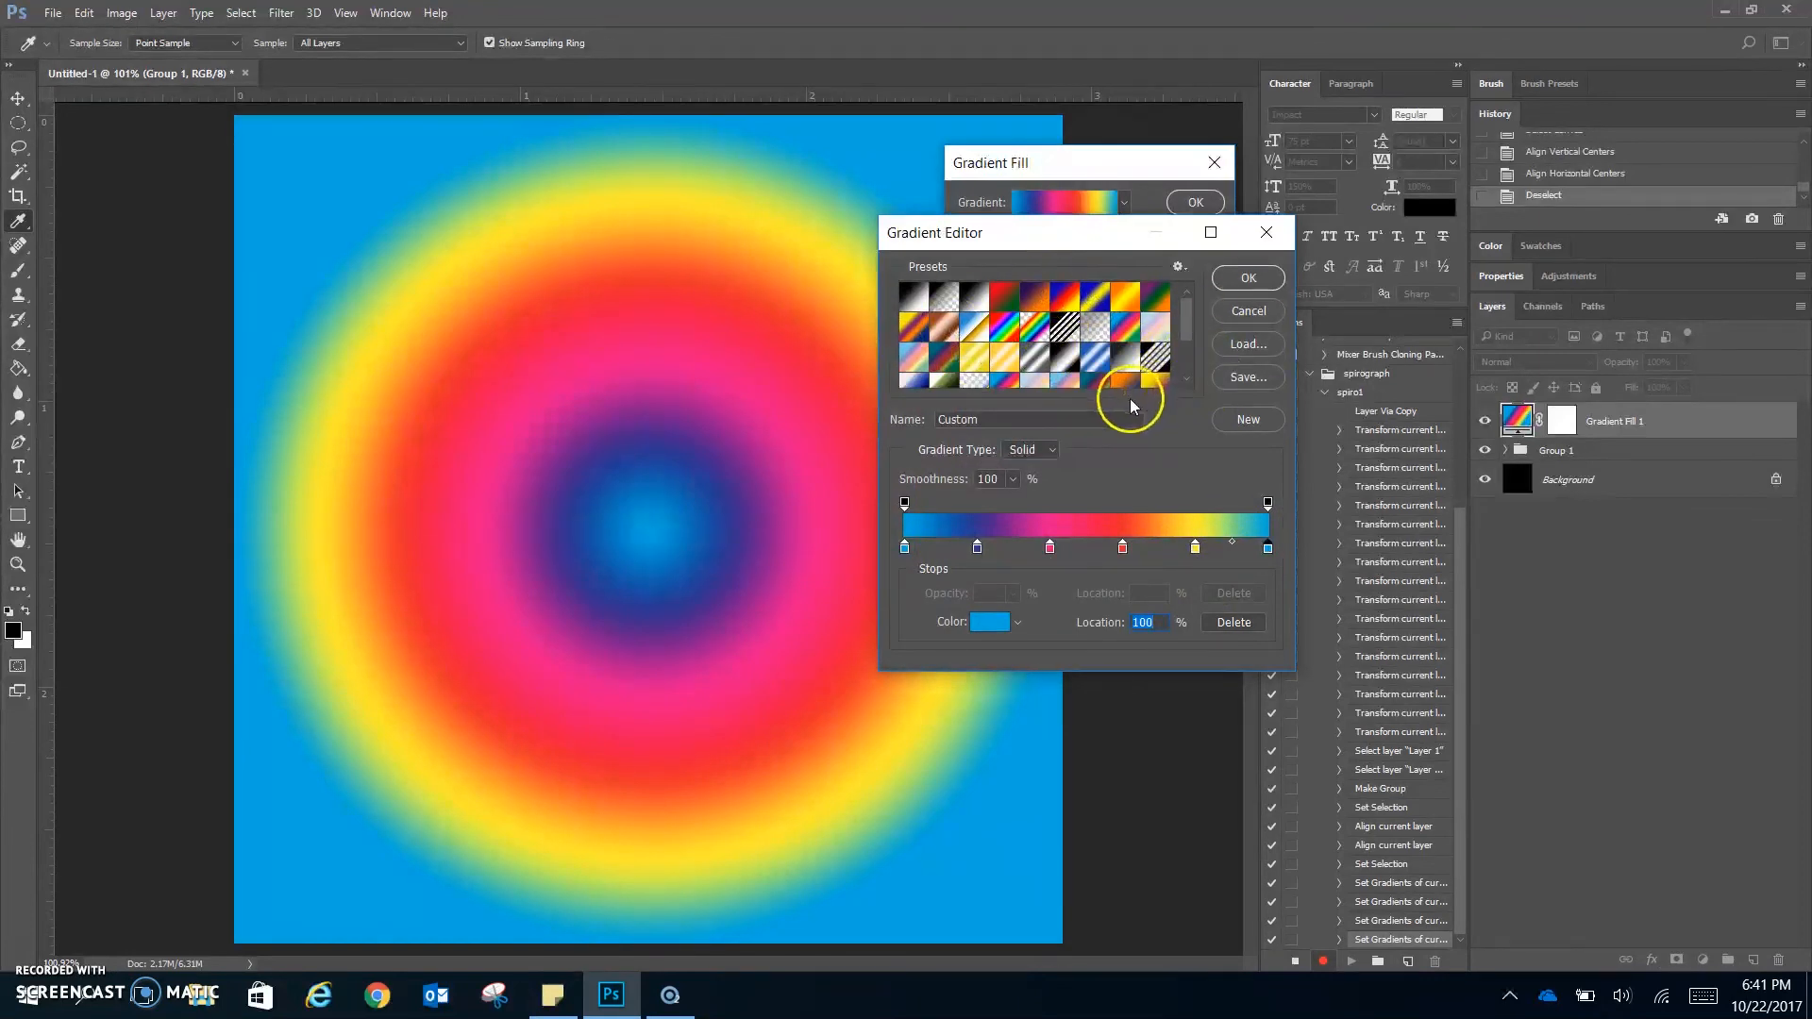
Accept the edited gradient fill and set its layer's blend mode to Multiply.
{"action": "left_click", "coordinate": [1259, 279]}
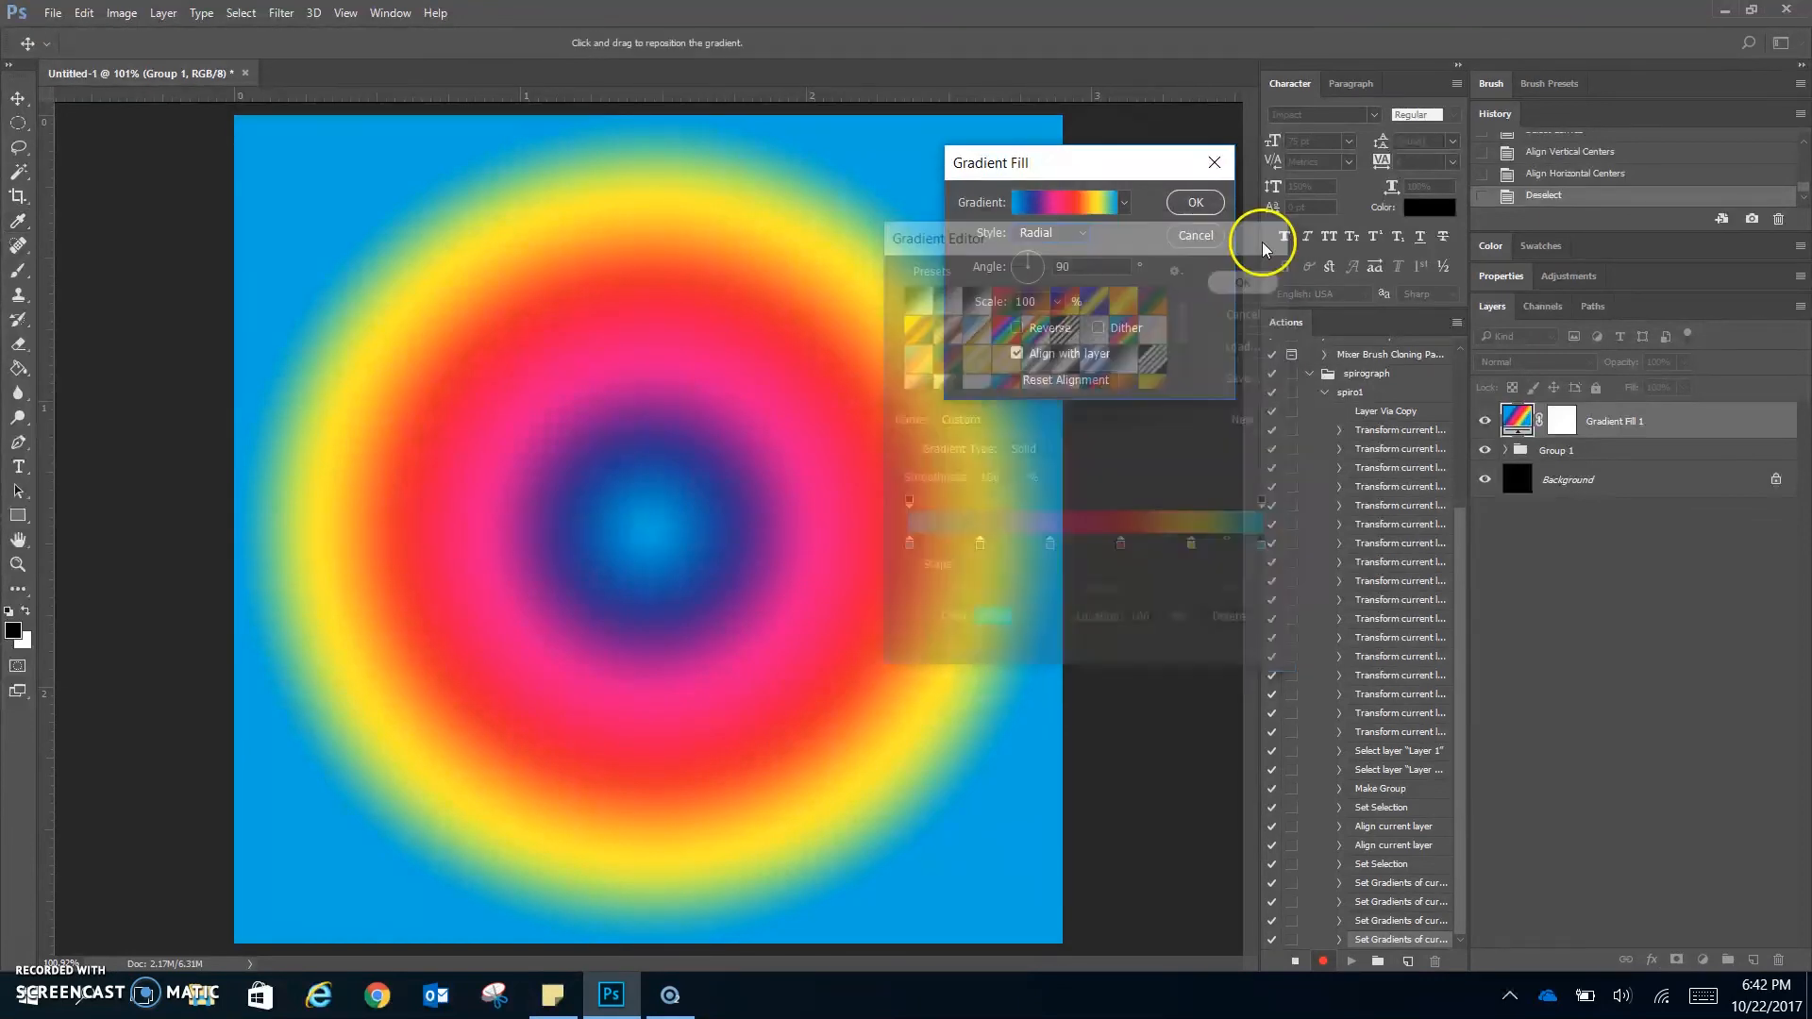
{"action": "left_click", "coordinate": [1219, 201]}
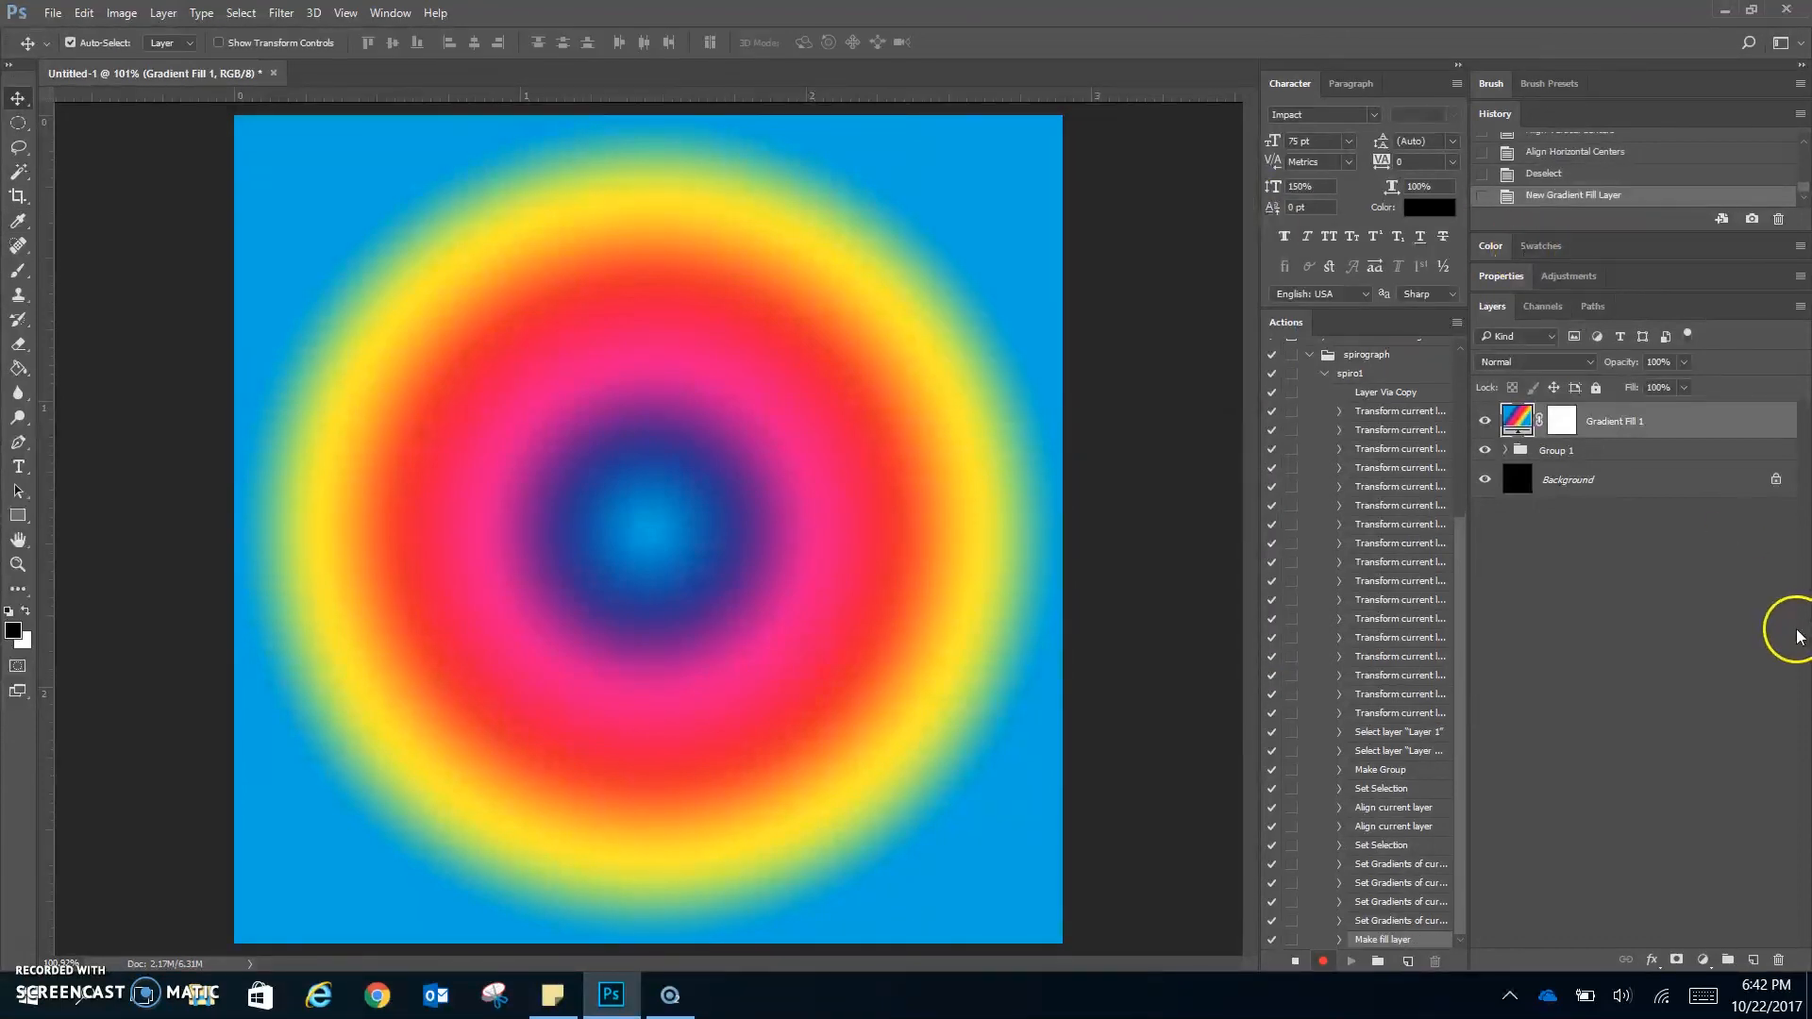
{"action": "left_click", "coordinate": [1531, 360]}
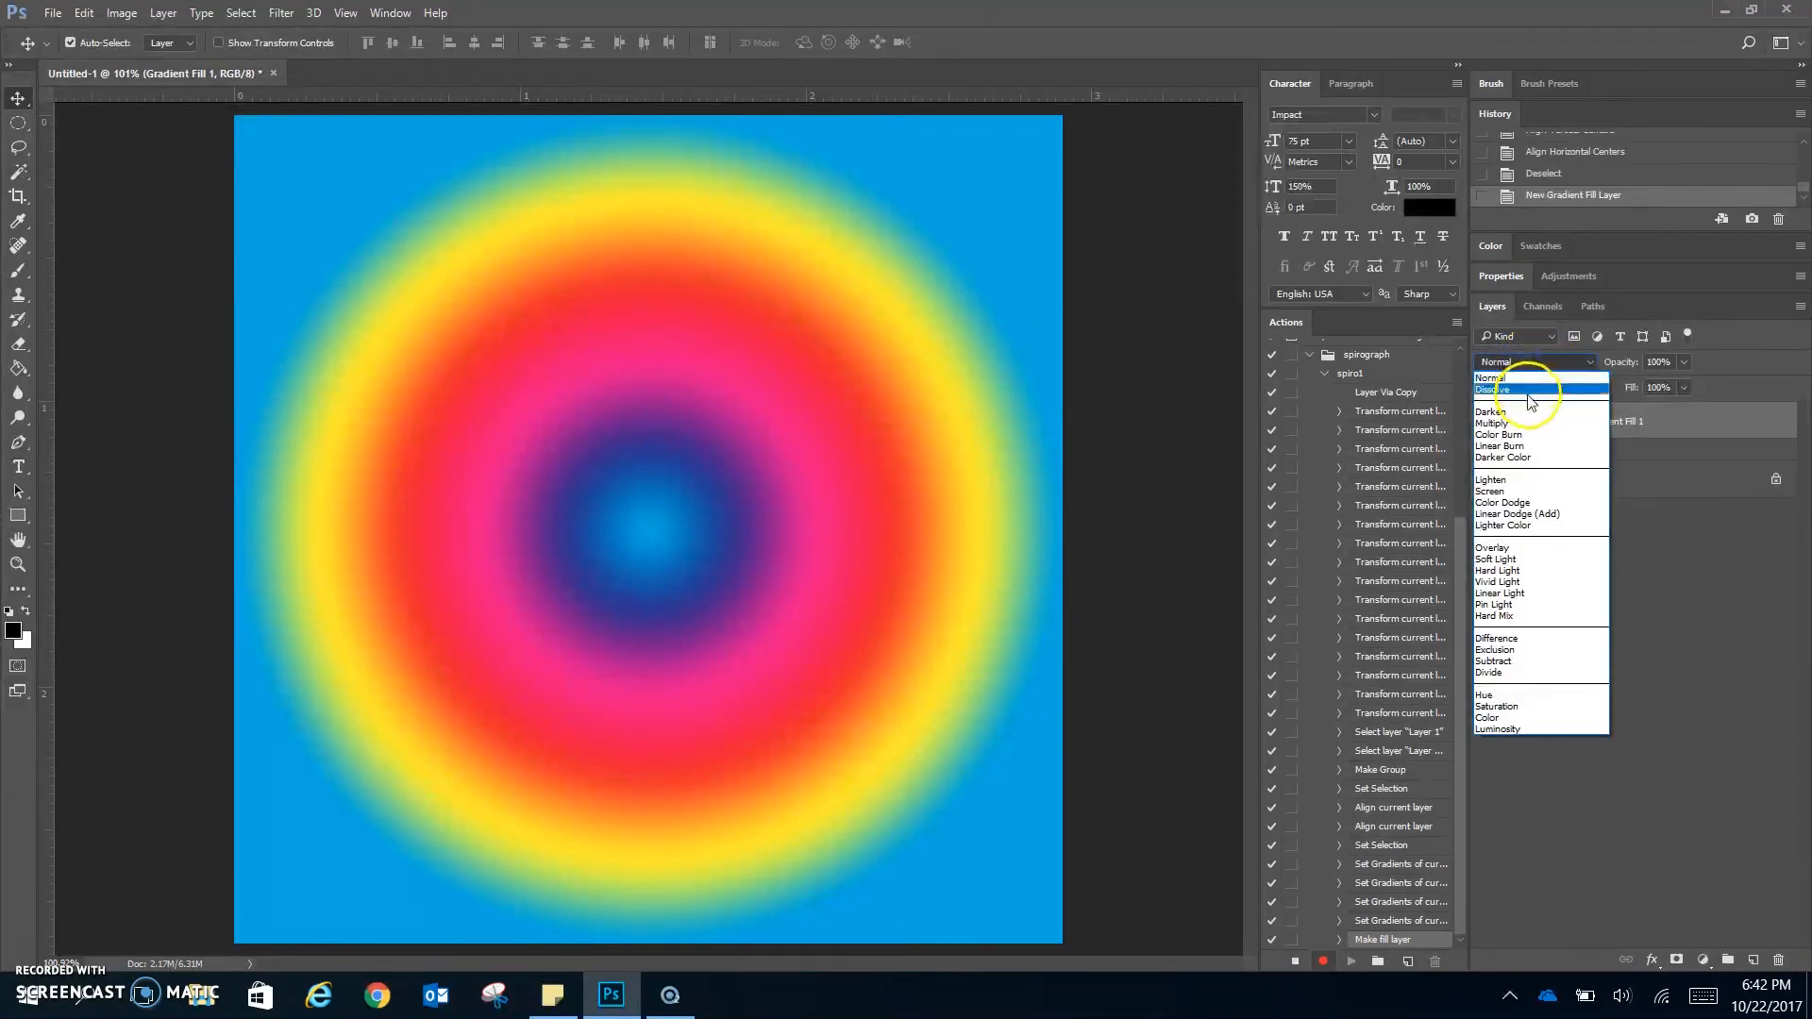
{"action": "left_click", "coordinate": [1526, 423]}
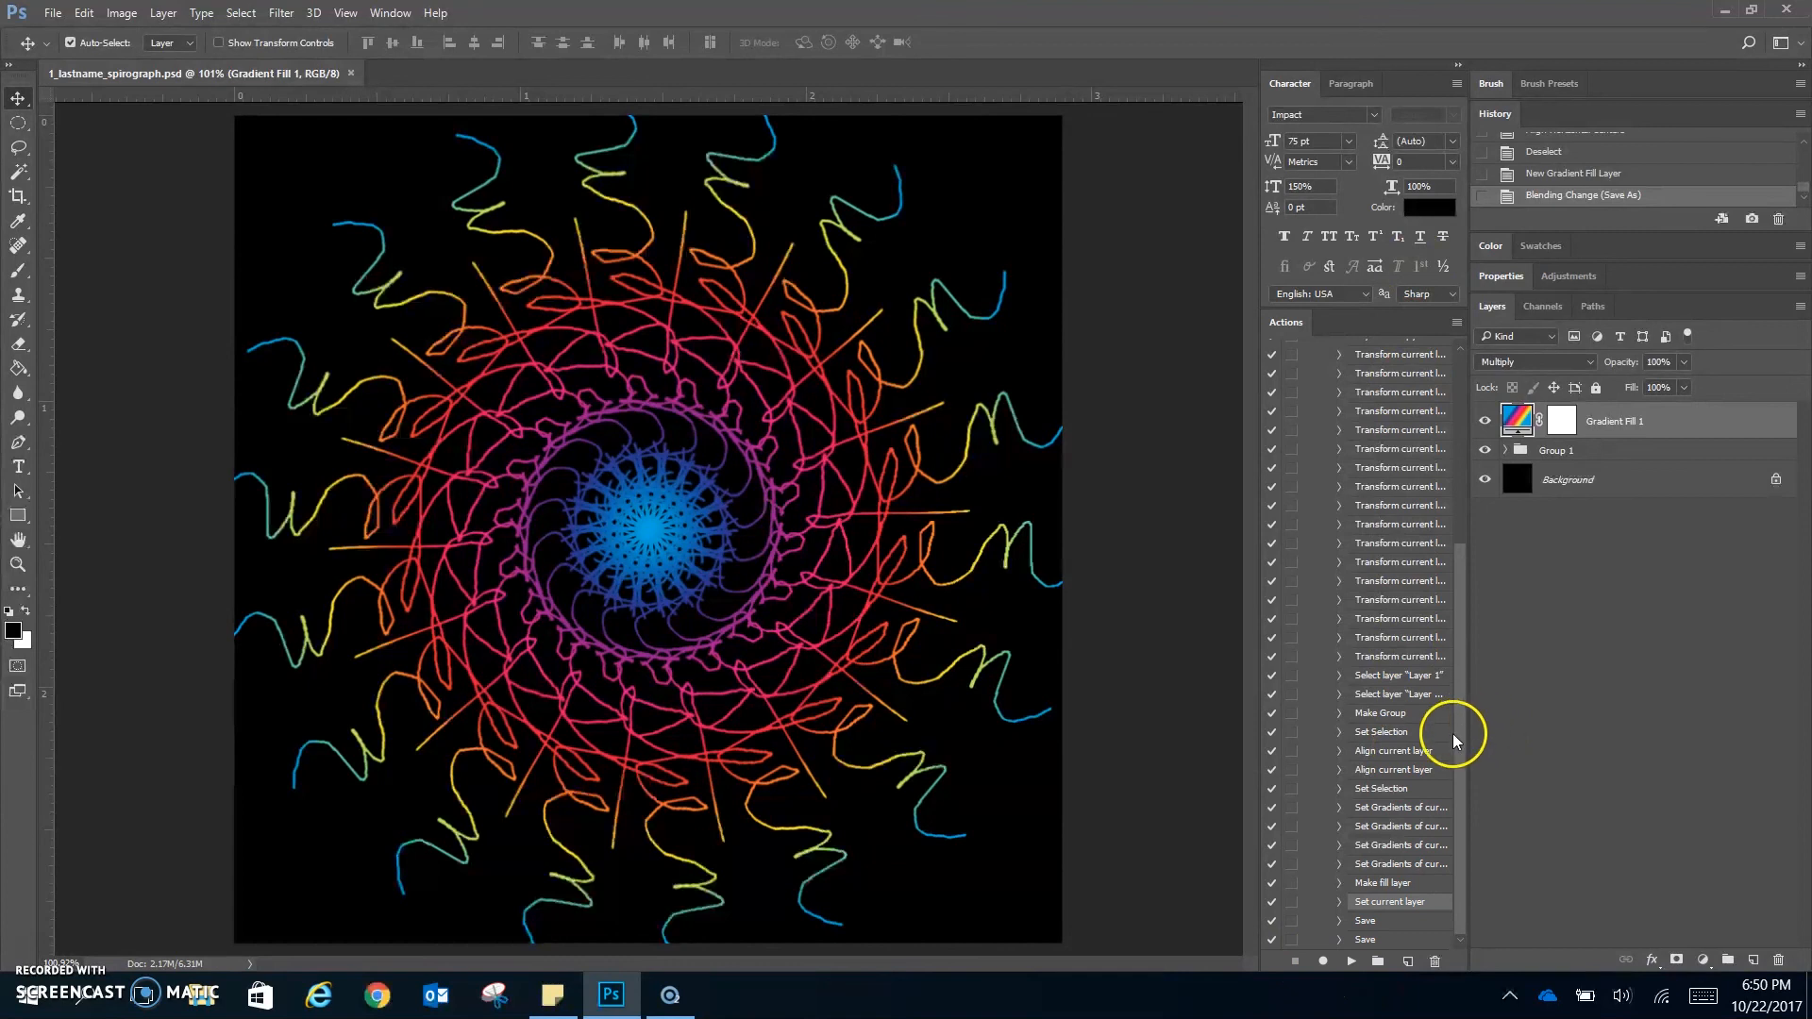
{"action": "left_click_drag", "start_coordinate": [1458, 757], "coordinate": [1476, 694]}
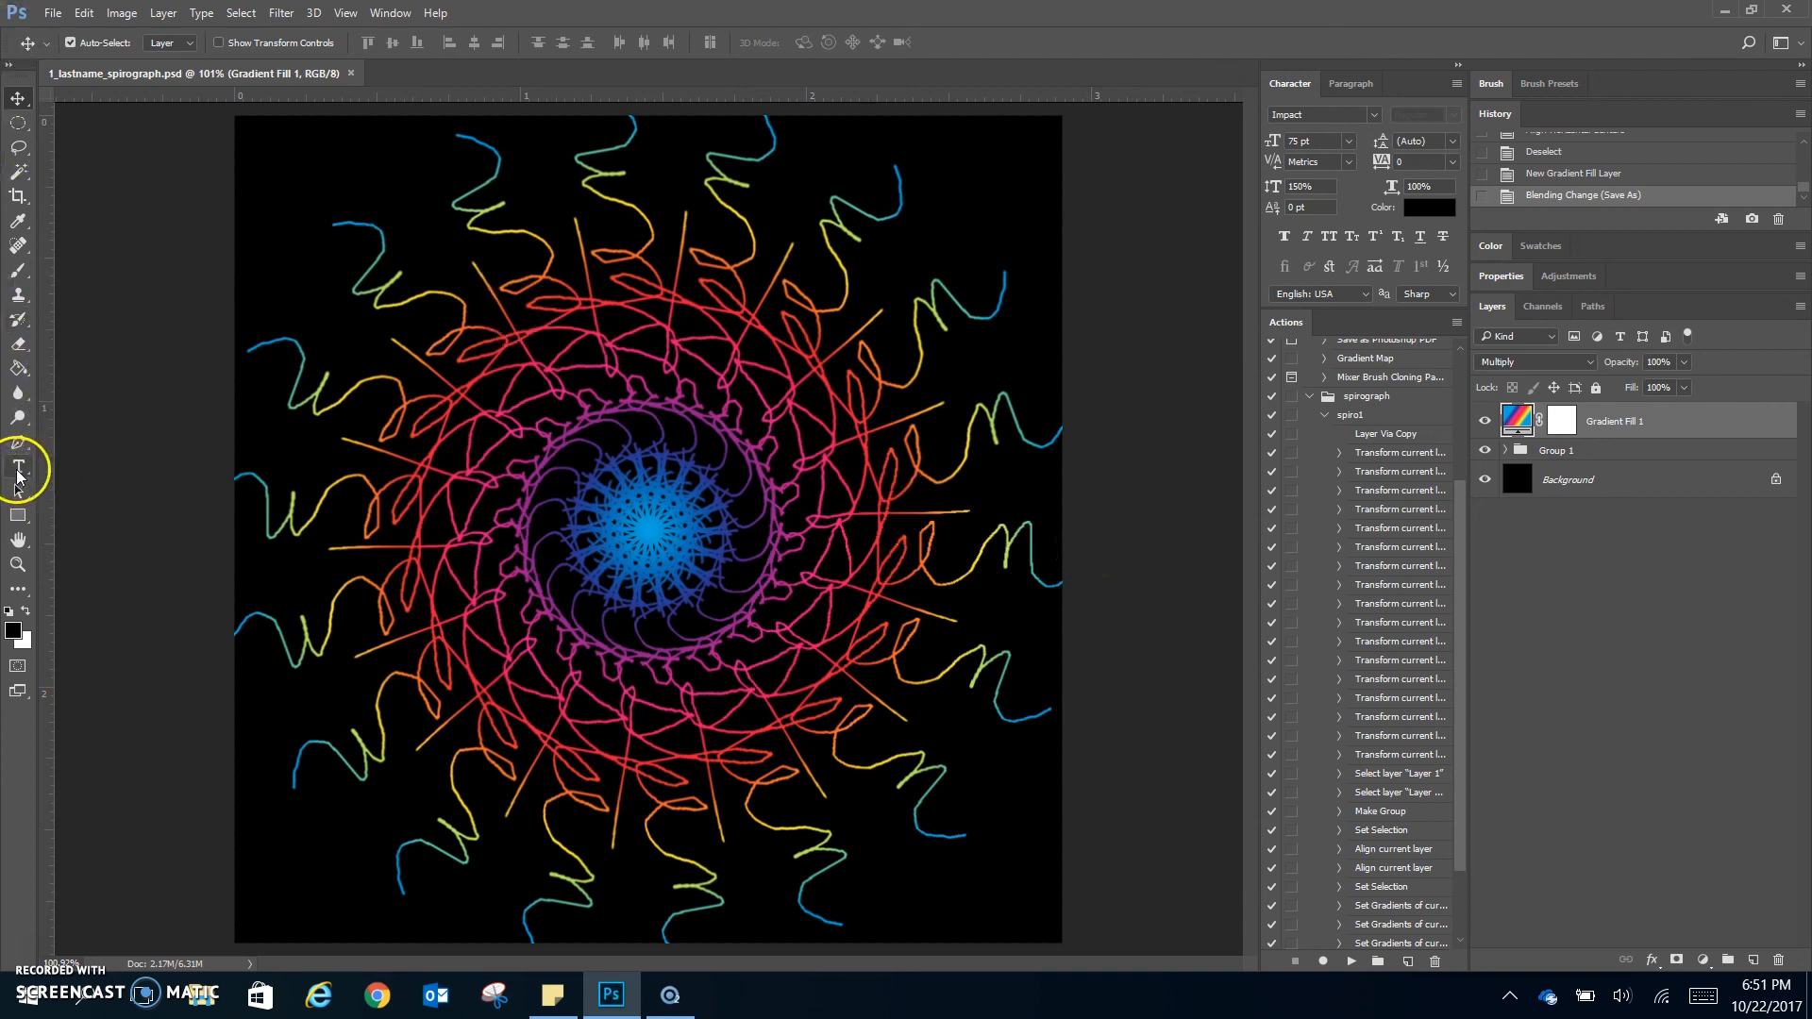
{"action": "scroll", "coordinate": [1423, 785], "scroll_direction": "down", "scroll_amount": 1}
{"action": "scroll", "coordinate": [1423, 784], "scroll_direction": "down", "scroll_amount": 4}
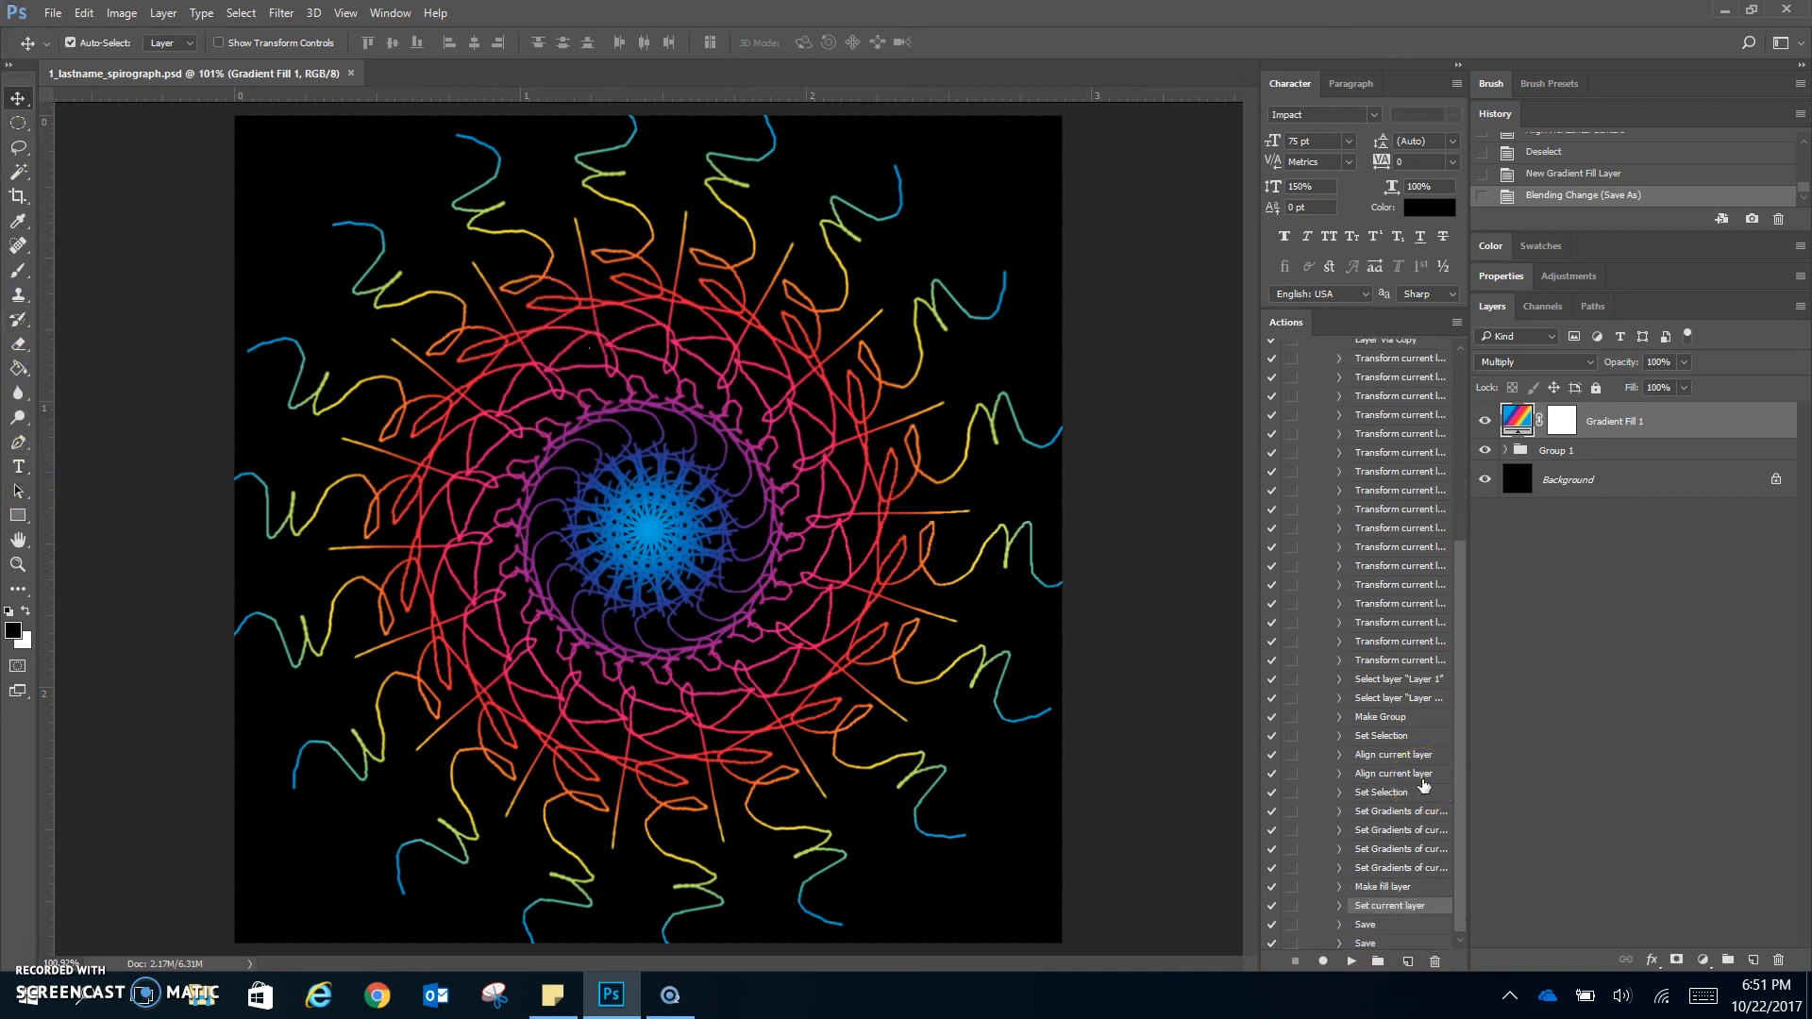
{"action": "scroll", "coordinate": [1416, 613], "scroll_direction": "up", "scroll_amount": 9}
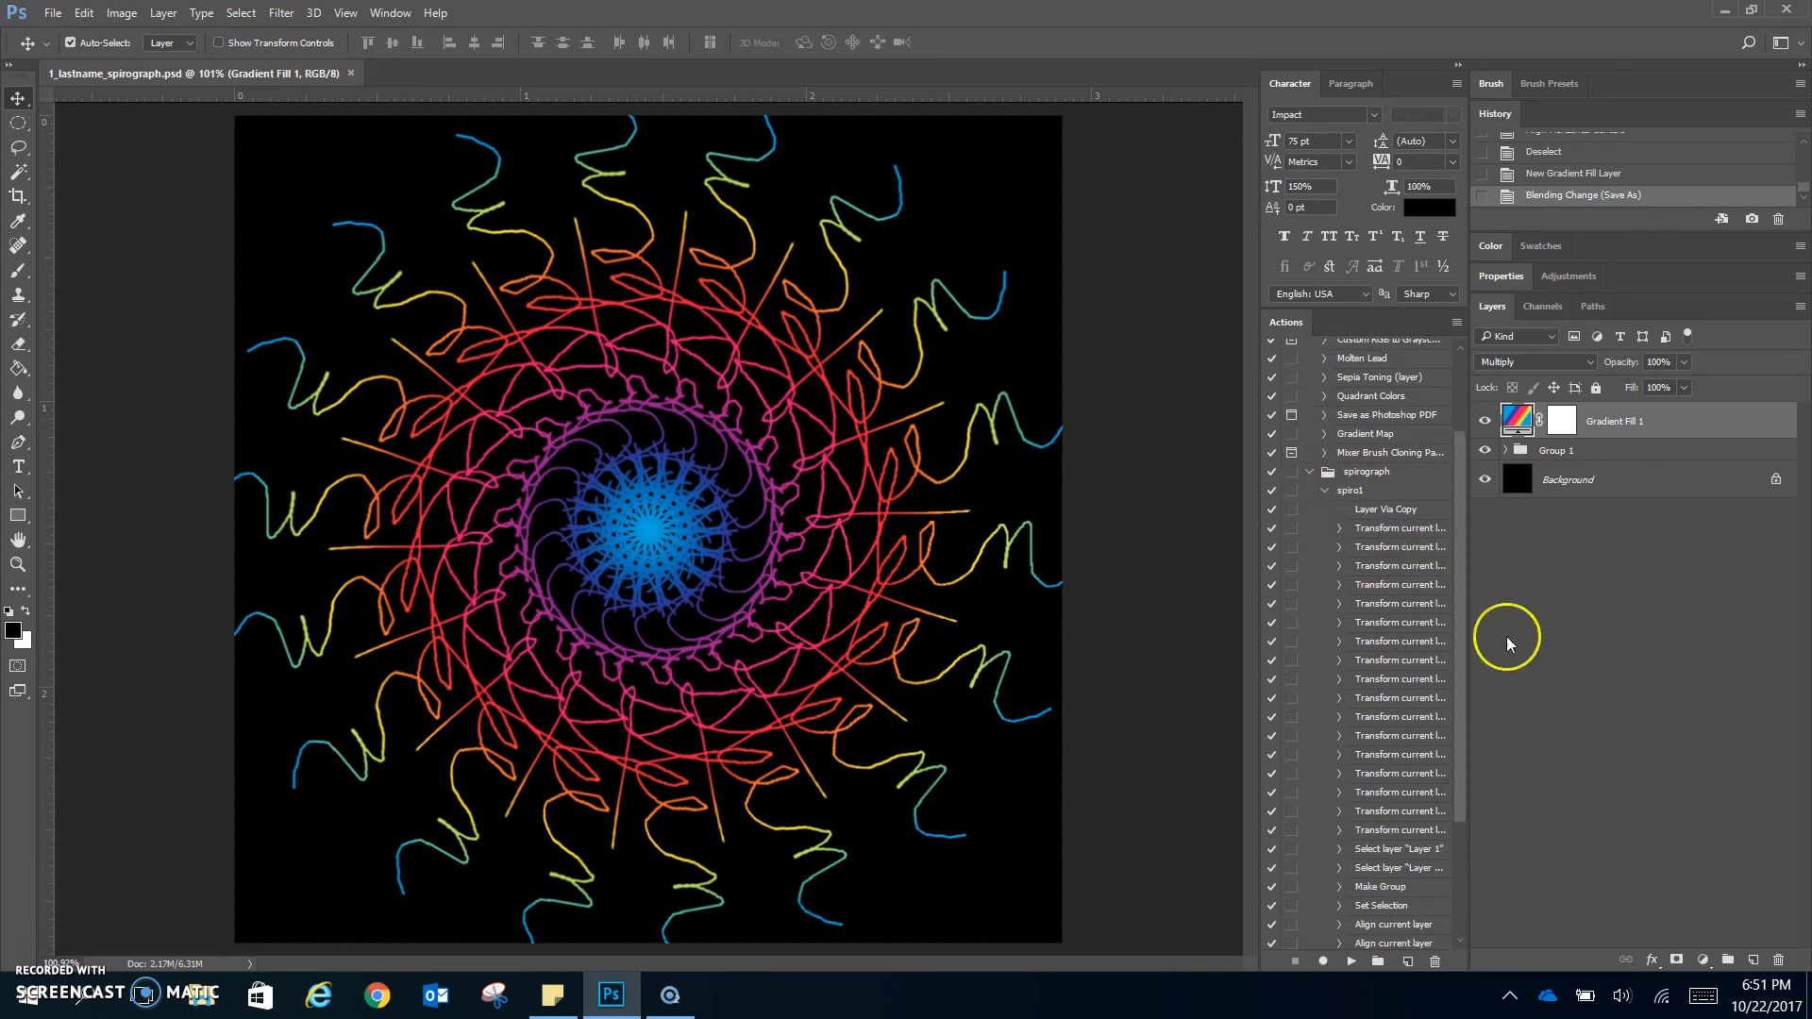
{"action": "scroll", "coordinate": [1419, 688], "scroll_direction": "up", "scroll_amount": 3}
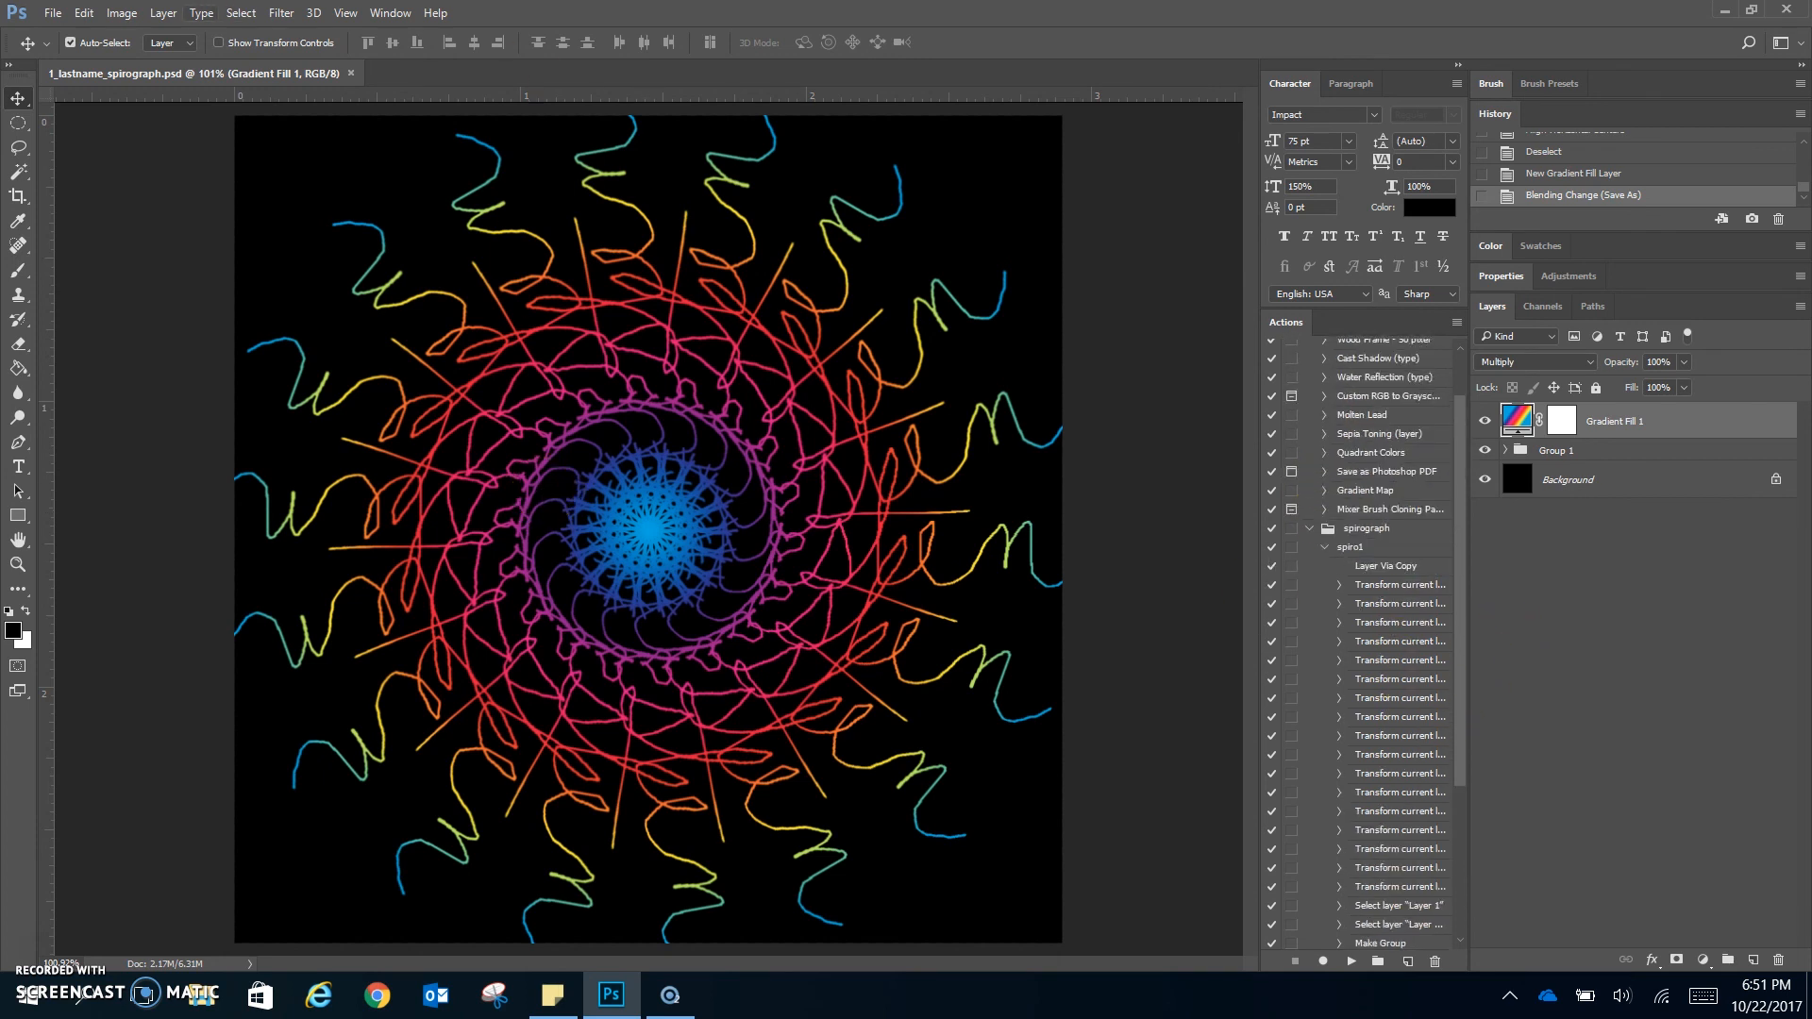
Save the design as 1_lastname_spirograph.psd in the PS_Examples folder, replacing the existing file and keeping its layers.
{"action": "left_click", "coordinate": [52, 13]}
{"action": "left_click", "coordinate": [71, 259]}
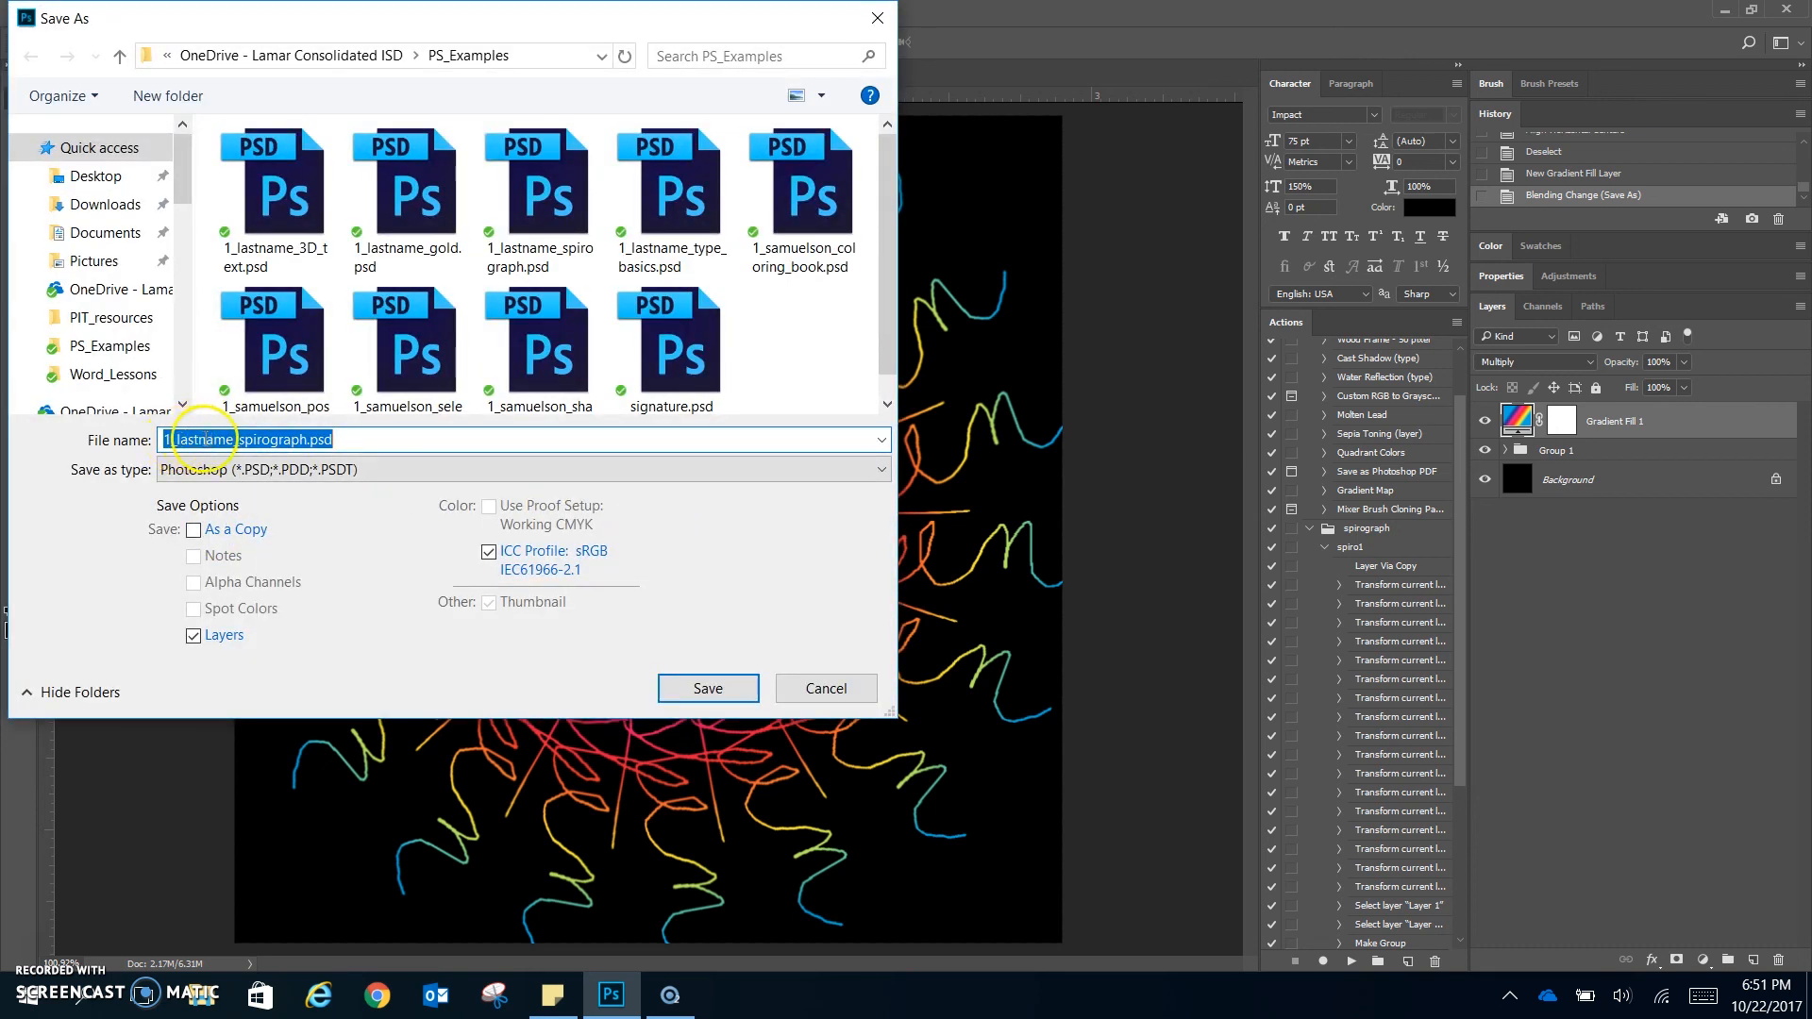
{"action": "left_click", "coordinate": [707, 688]}
{"action": "left_click", "coordinate": [972, 510]}
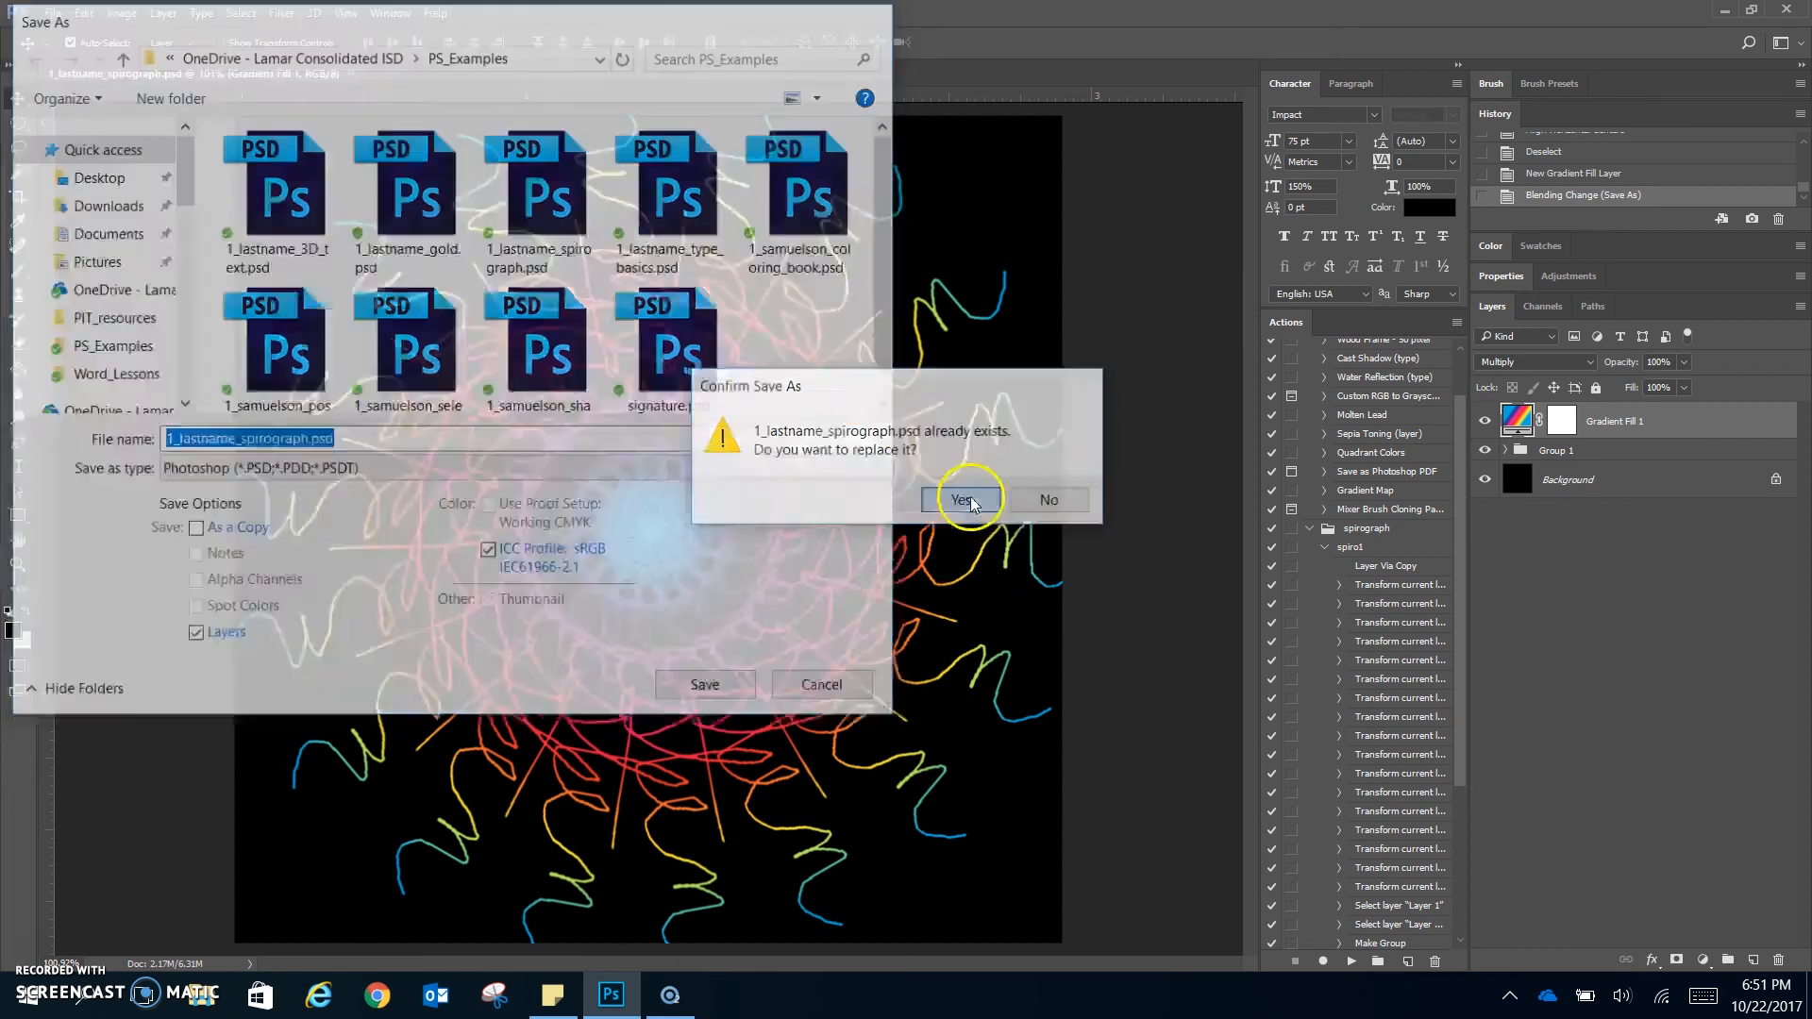
{"action": "left_click", "coordinate": [1119, 308]}
Save a JPEG version as 1_lastname_spirograph.jpg in PS_Examples, replacing the existing file, at quality 10 (Maximum) with the Baseline ("Standard") format.
{"action": "left_click", "coordinate": [53, 13]}
{"action": "left_click", "coordinate": [123, 273]}
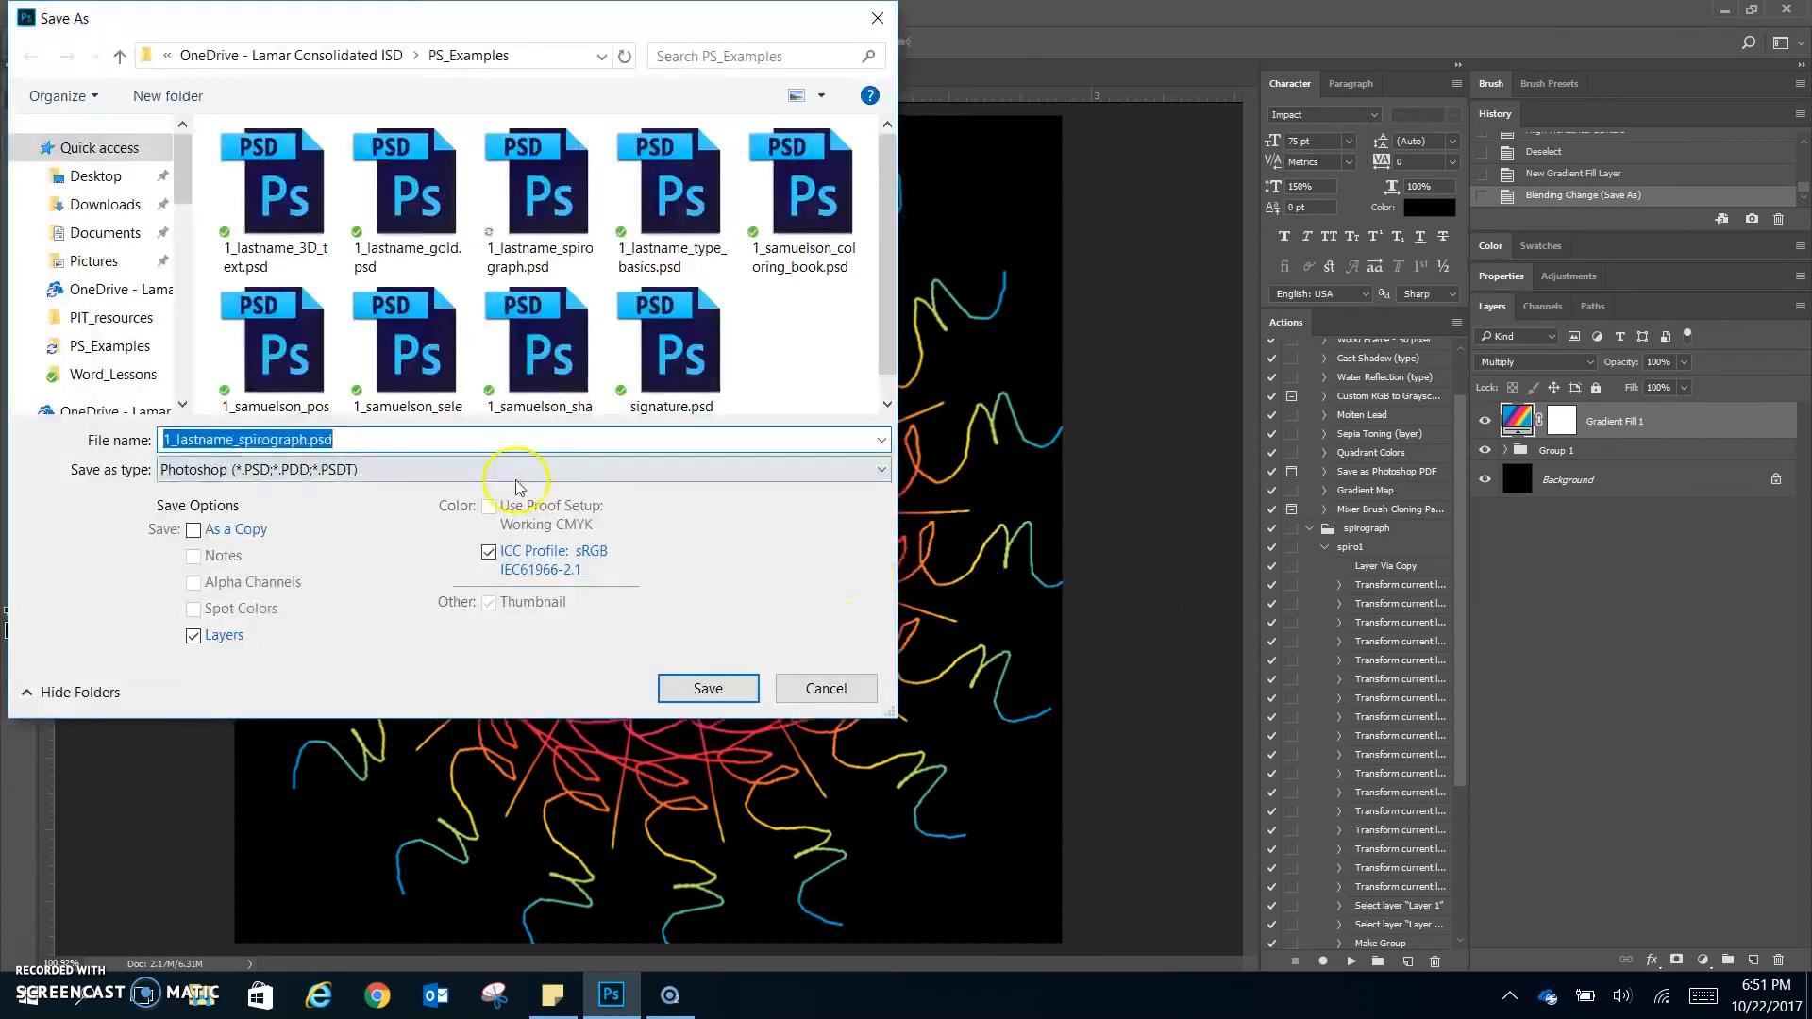
{"action": "left_click", "coordinate": [378, 479]}
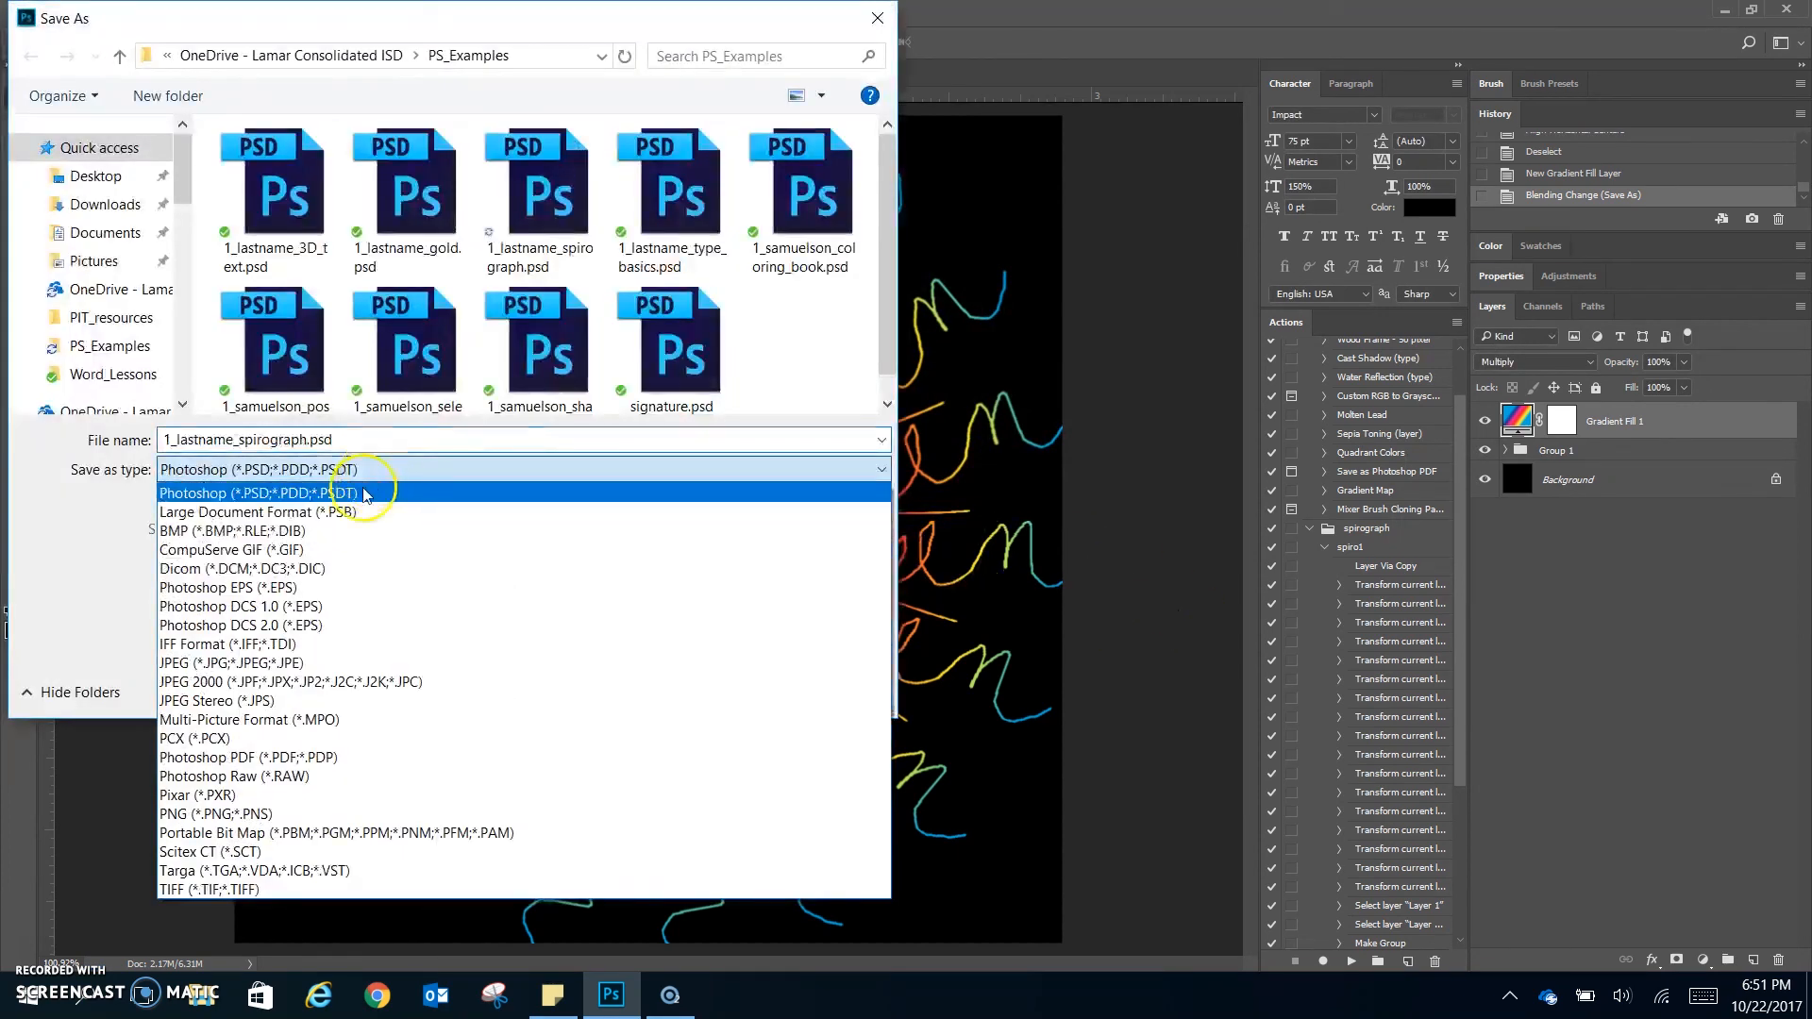
{"action": "left_click", "coordinate": [358, 662]}
{"action": "left_click", "coordinate": [708, 688]}
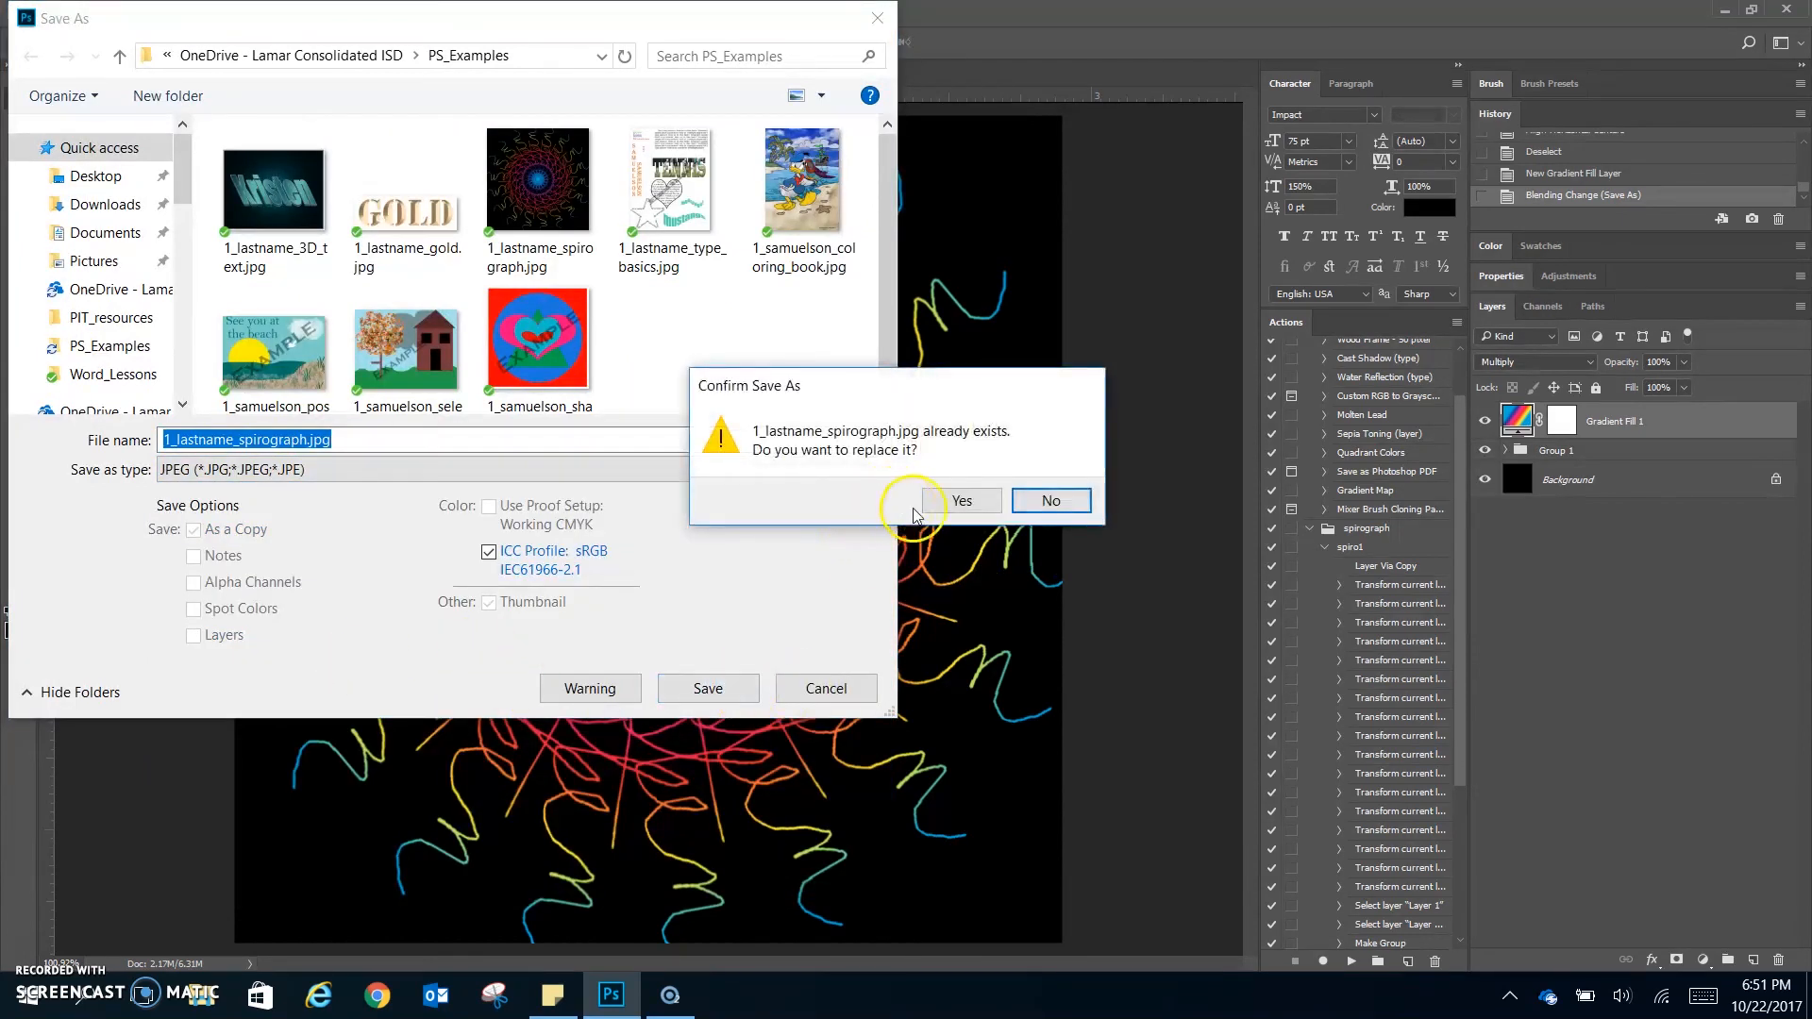
{"action": "left_click", "coordinate": [961, 499]}
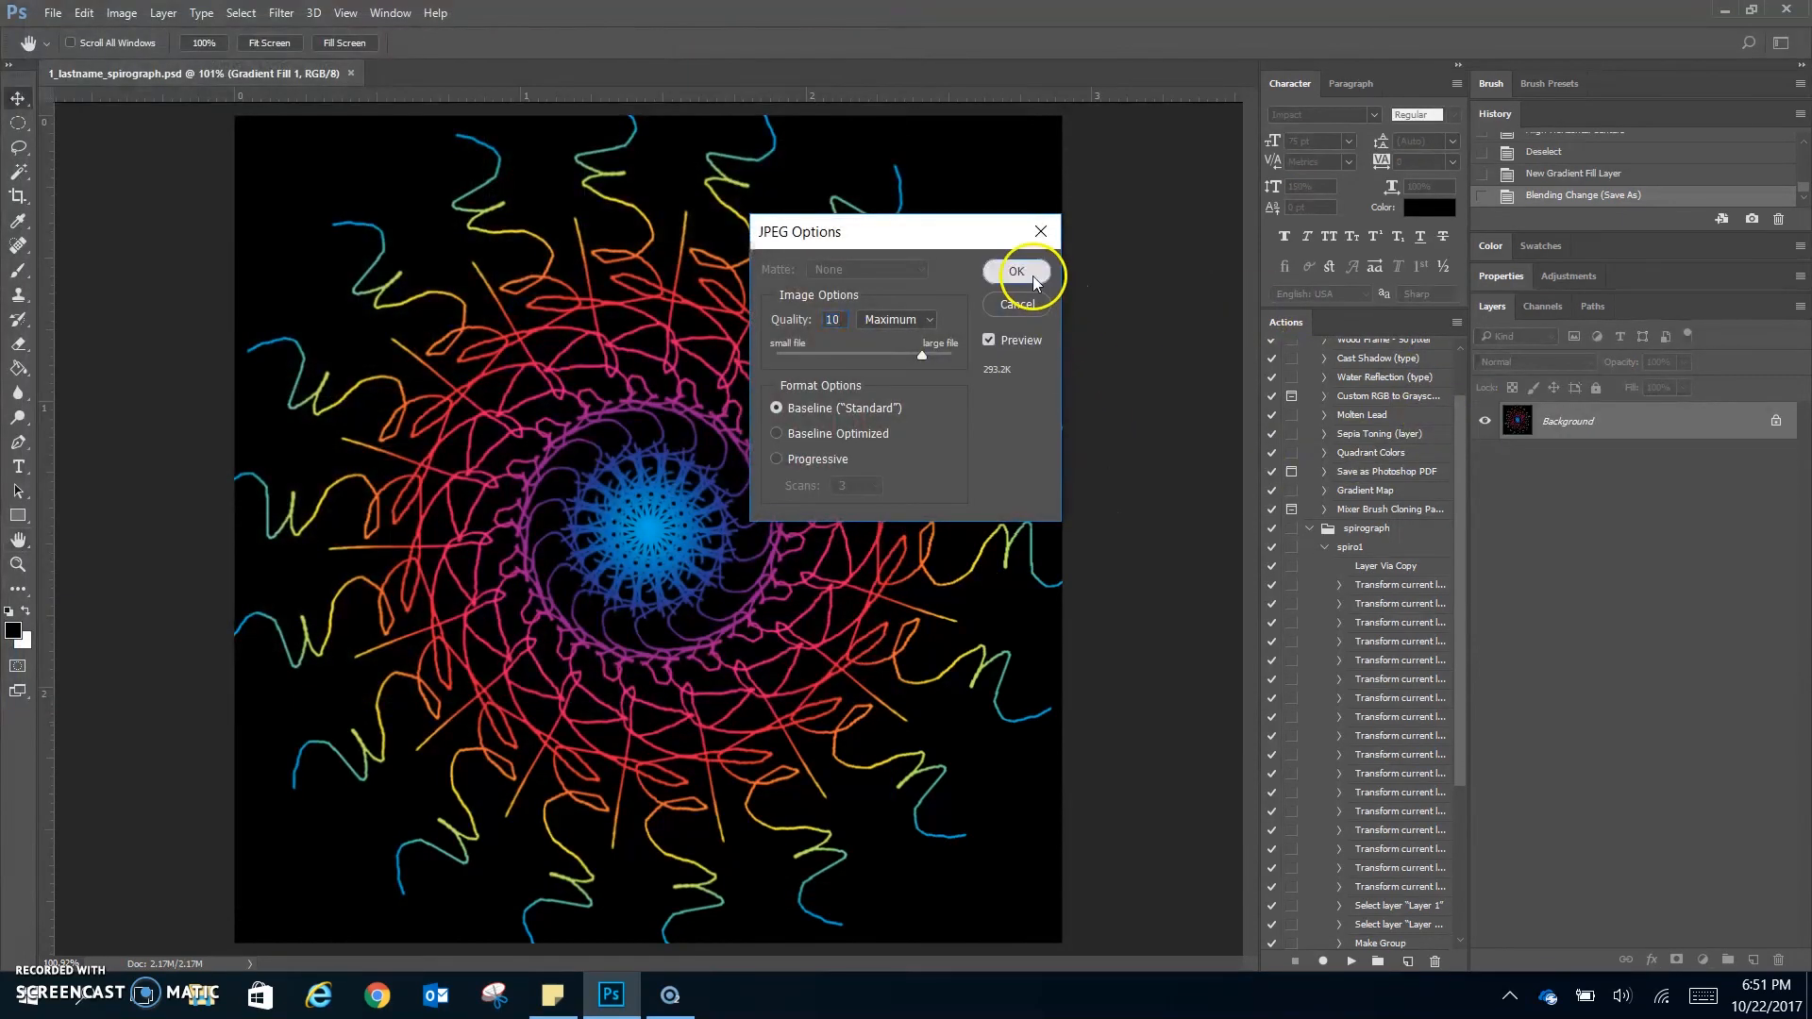
{"action": "left_click", "coordinate": [1016, 271]}
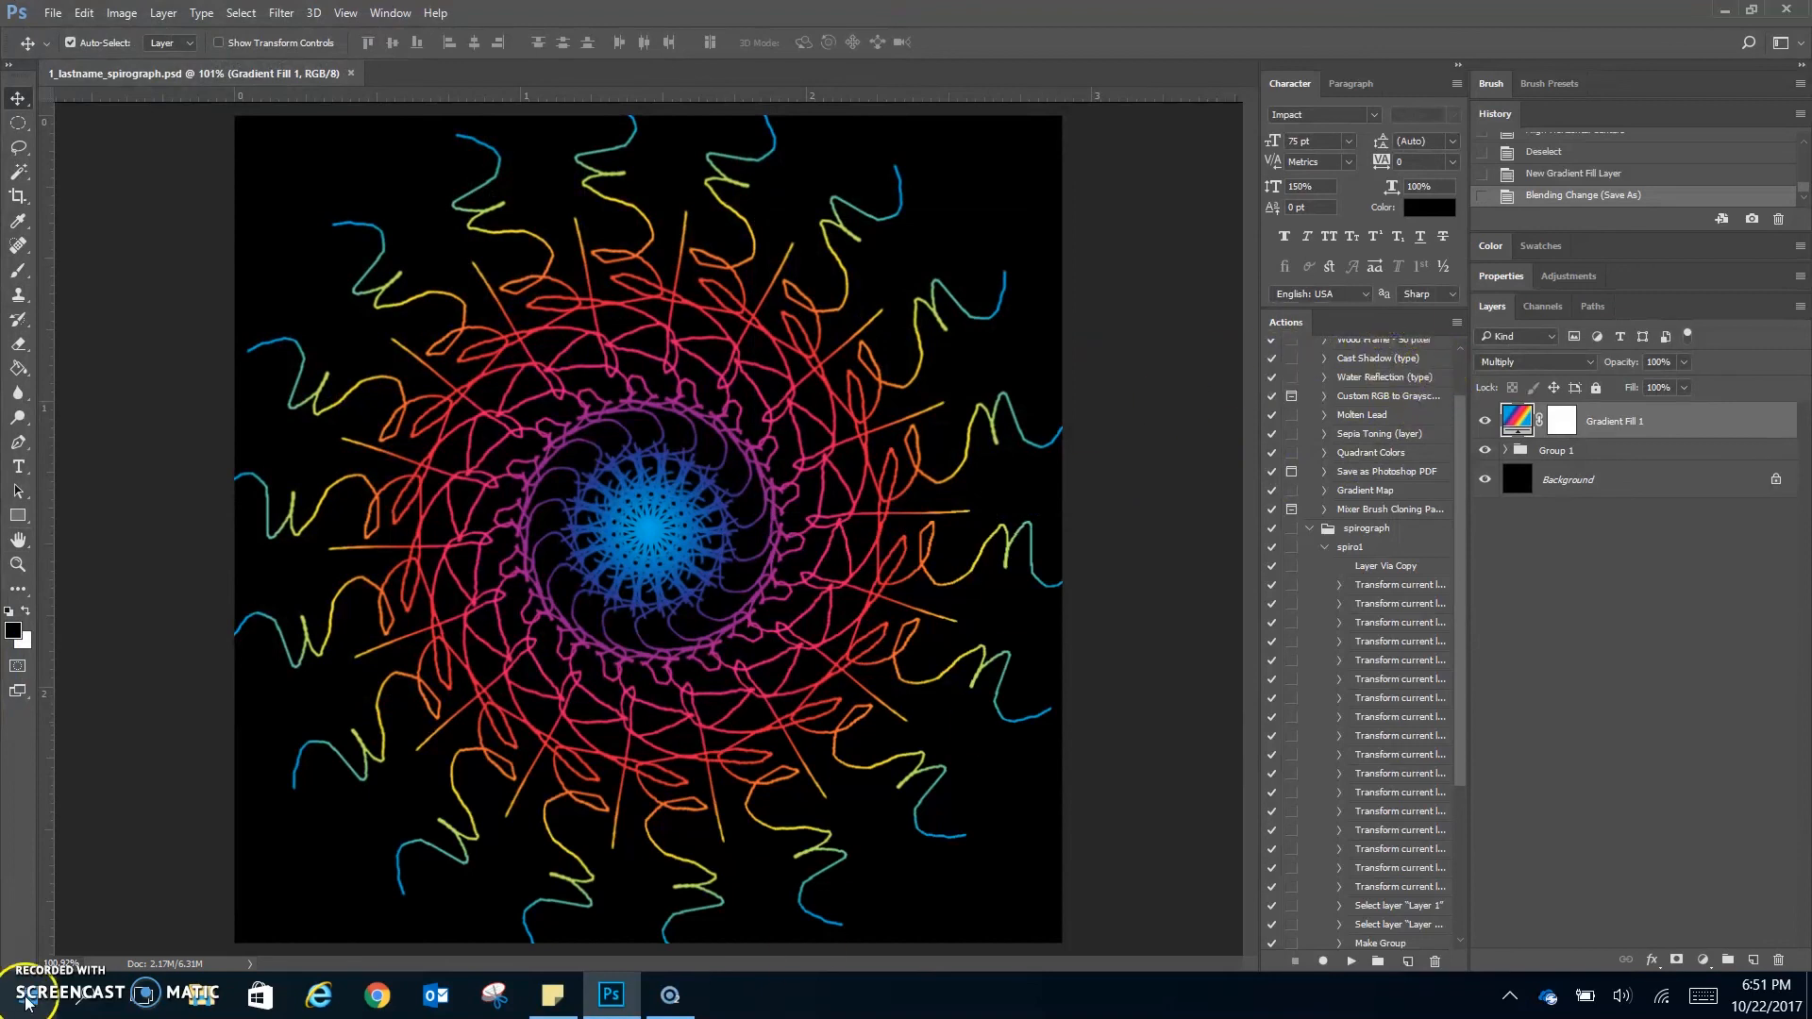